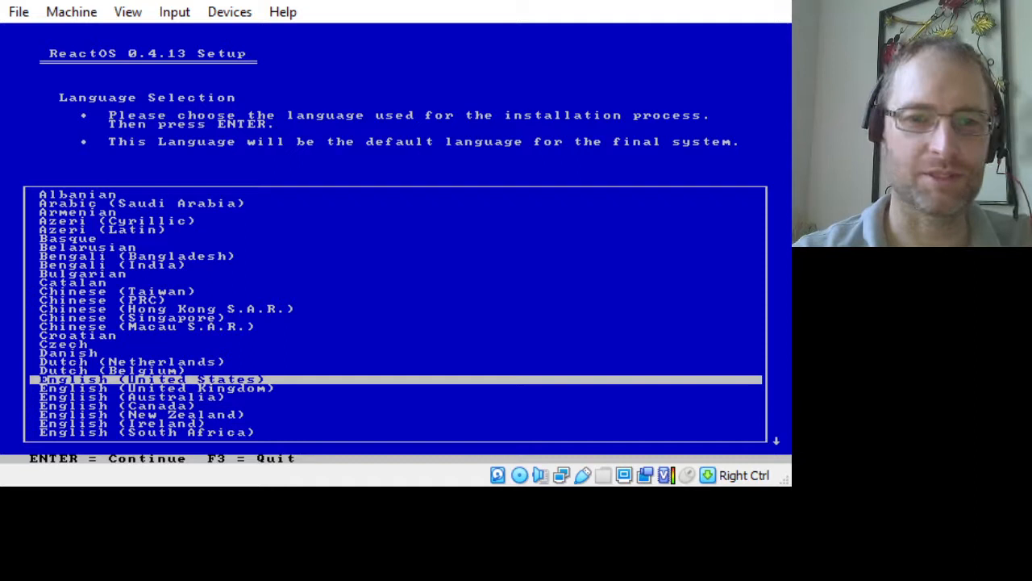
Look through the available setup languages above and below the English entries
key(Down)
key(Up)
key(Up)
key(Up)
key(Up)
key(Up)
key(Up)
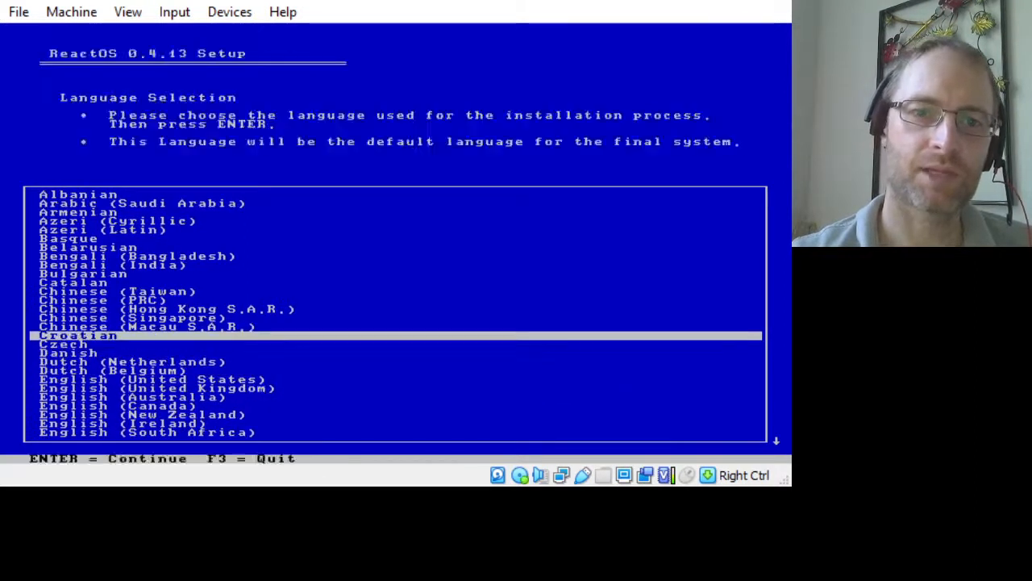
key(Up)
key(Up)
key(Up)
key(Up)
key(Up)
key(Up)
key(Up)
key(Up)
key(Down)
key(Down)
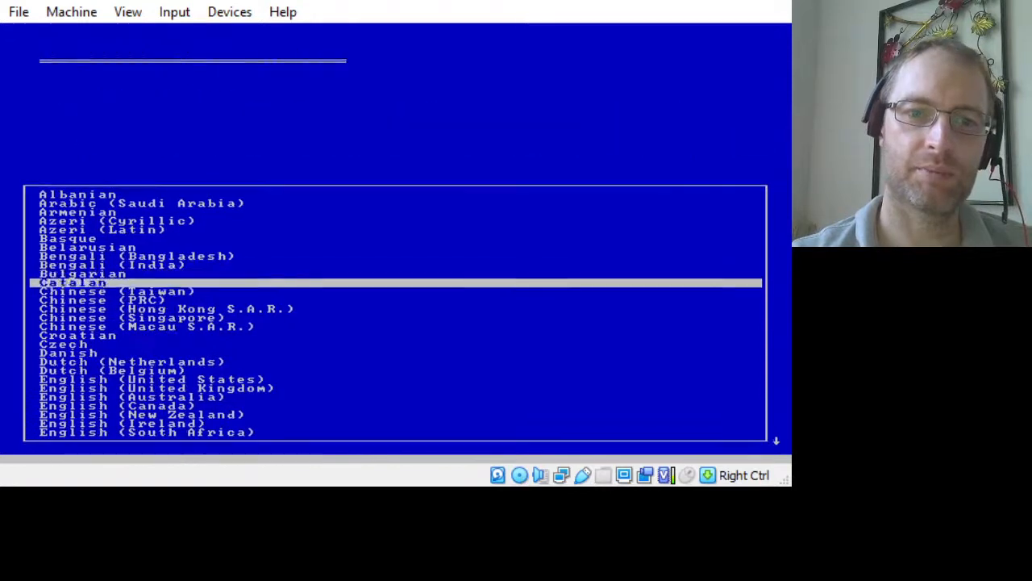
key(Down)
key(Down)
key(Down)
key(Down)
key(Down)
key(Down)
key(Down)
key(Down)
key(Down)
key(Down)
key(Down)
key(Down)
key(Down)
key(Down)
key(Up)
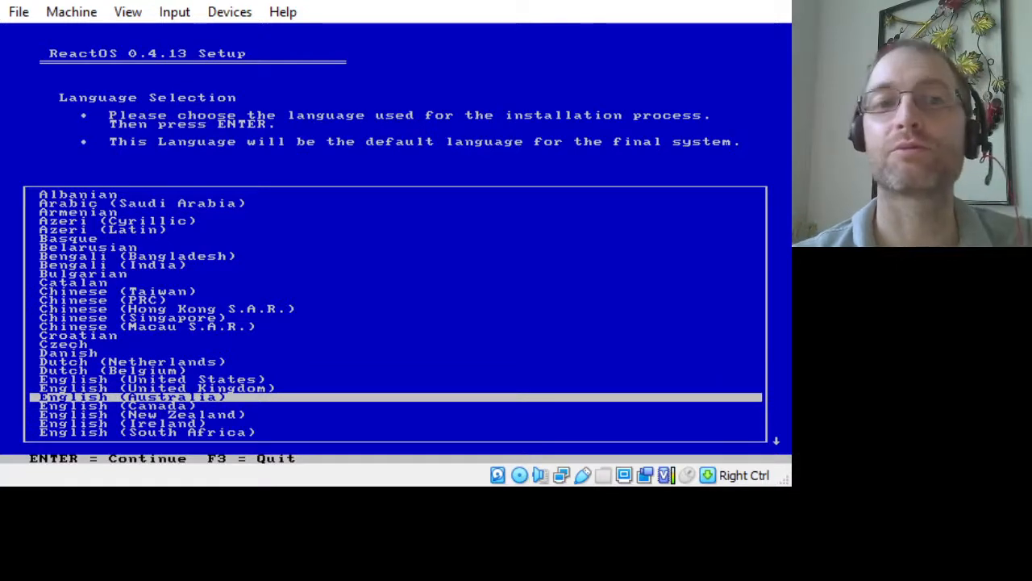
Choose English (United Kingdom) as the language for the installation and the final system
key(Up)
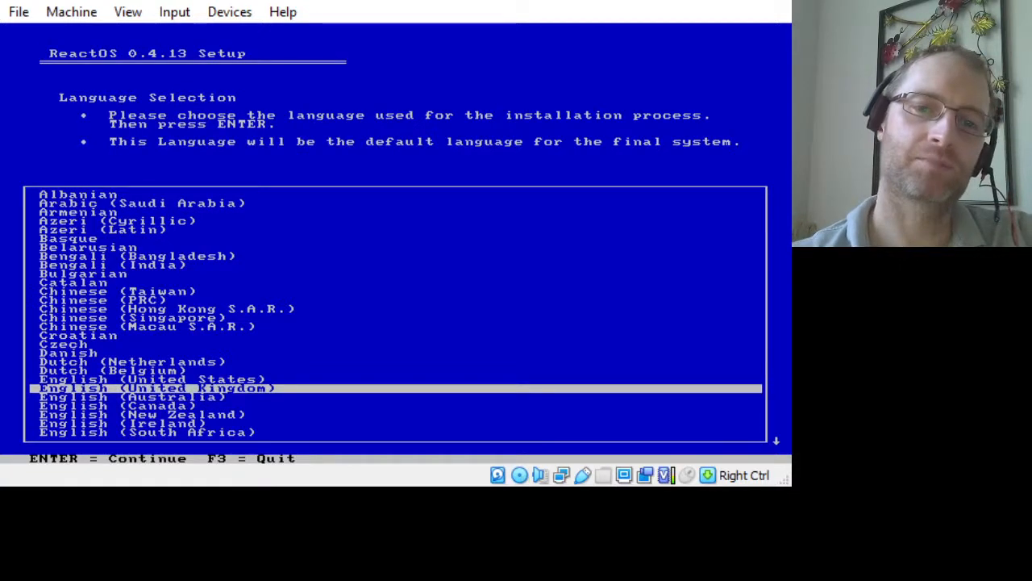
key(Down)
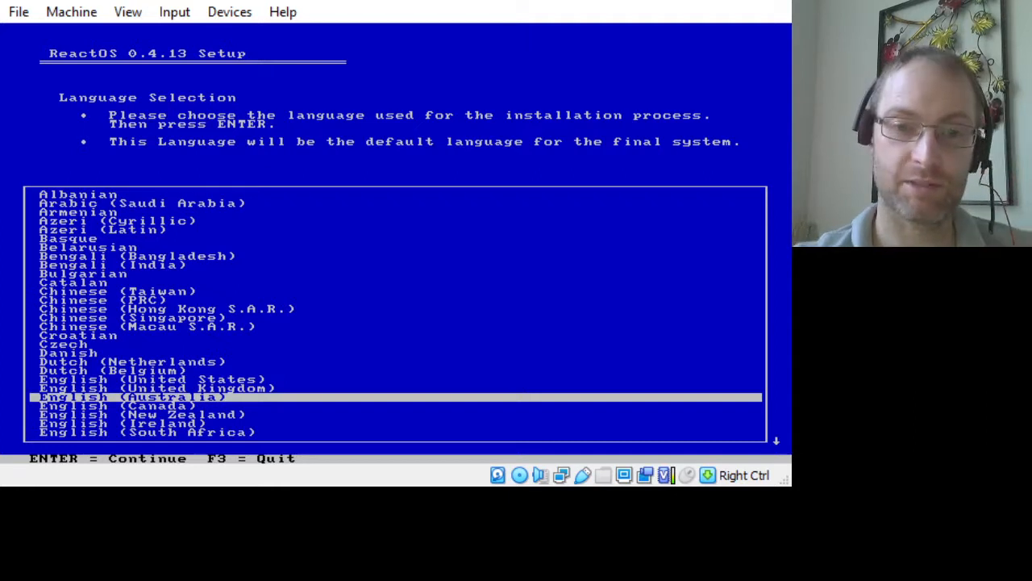
key(Up)
key(Down)
key(Up)
key(Up)
key(Up)
key(Down)
key(Down)
key(Down)
key(Up)
key(Up)
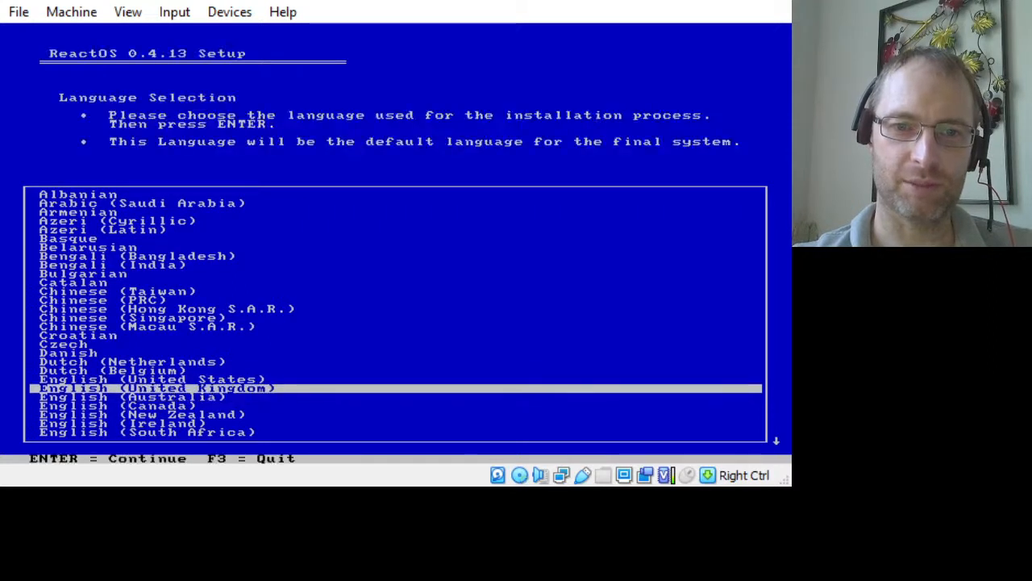
key(Down)
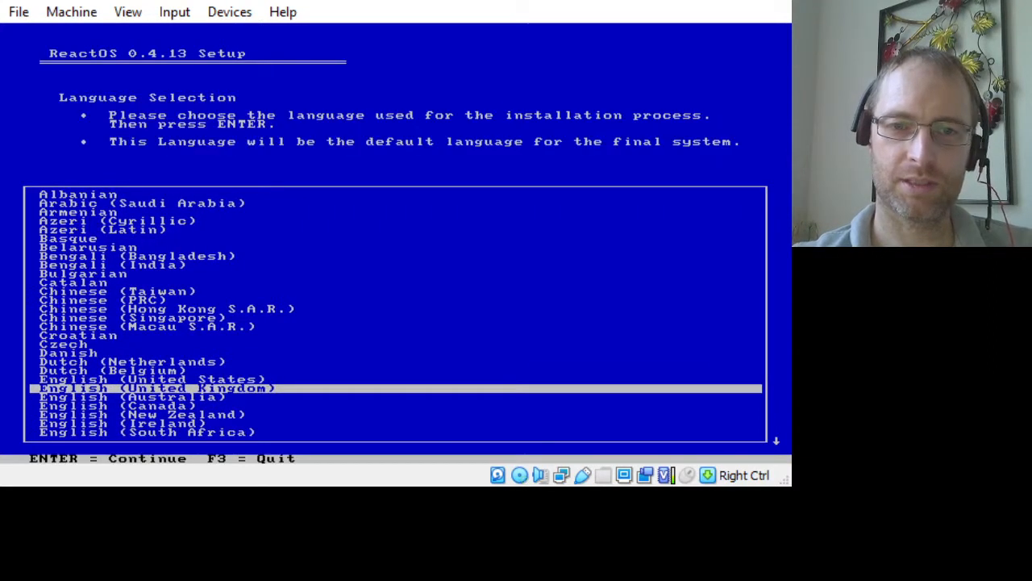
key(Return)
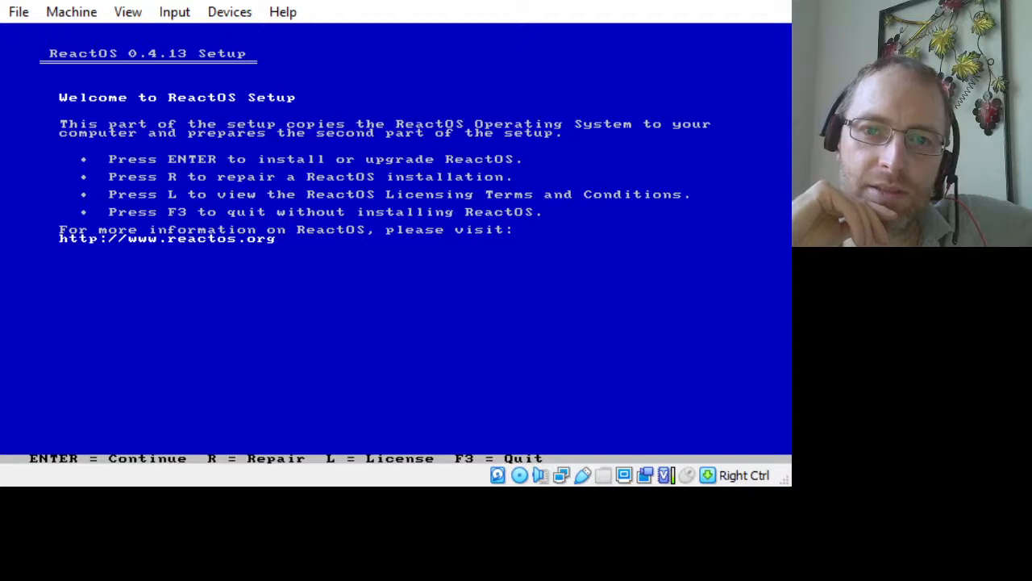
Start the ReactOS installation and continue past the alpha version notice
key(Return)
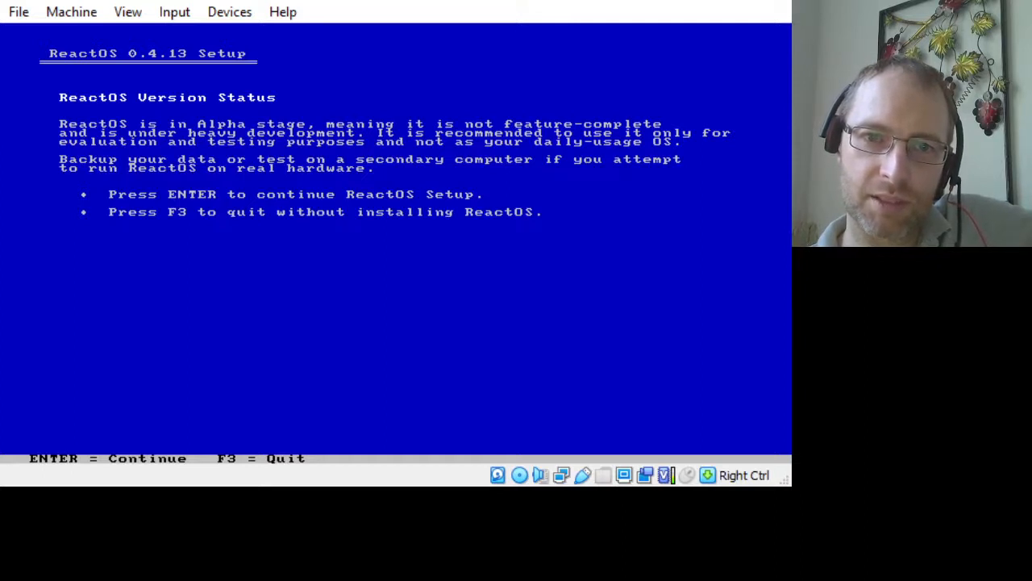
key(Return)
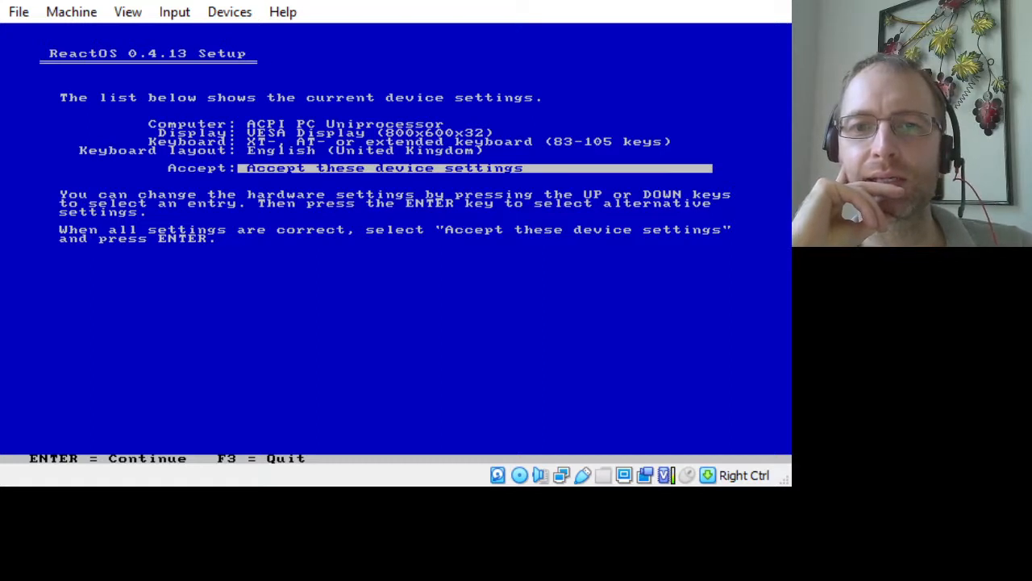
Review the computer types in the device settings and keep ACPI PC Uniprocessor
key(Up)
key(Up)
key(Up)
key(Up)
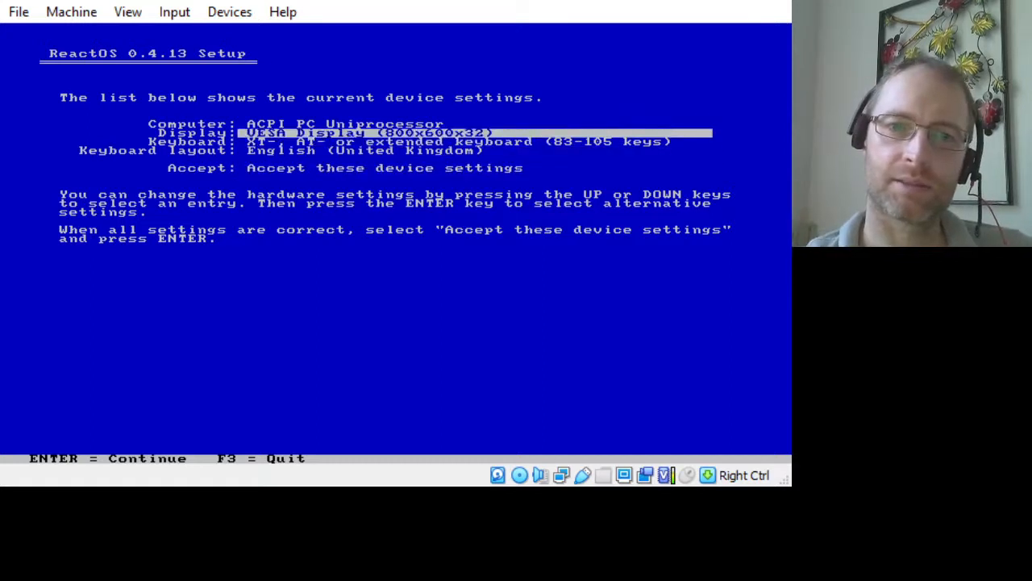
key(Return)
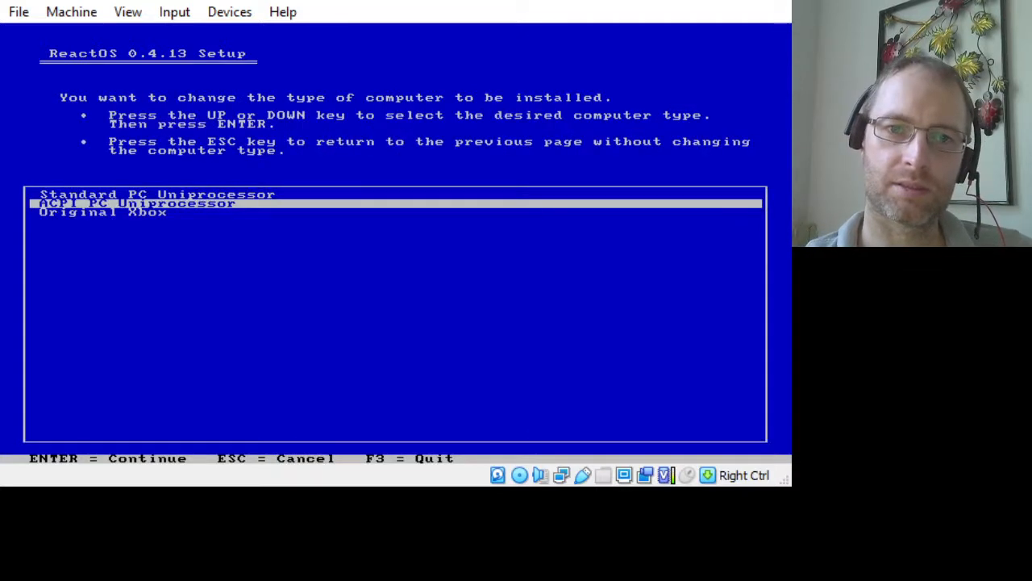
key(Up)
key(Down)
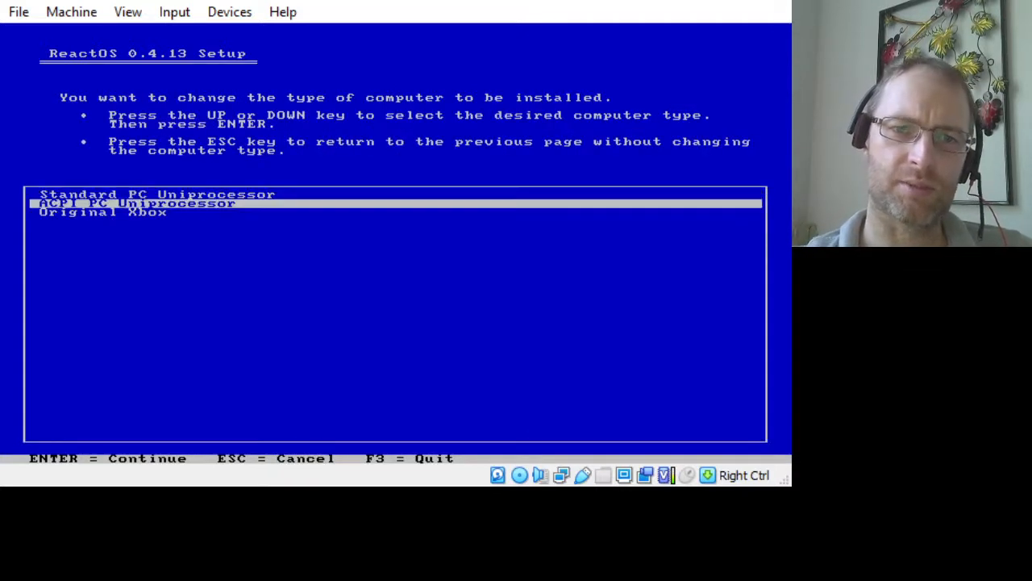
key(Return)
Check the display types in the device settings and keep VESA Display (800x600x32)
key(Down)
key(Down)
key(Down)
key(Up)
key(Up)
key(Return)
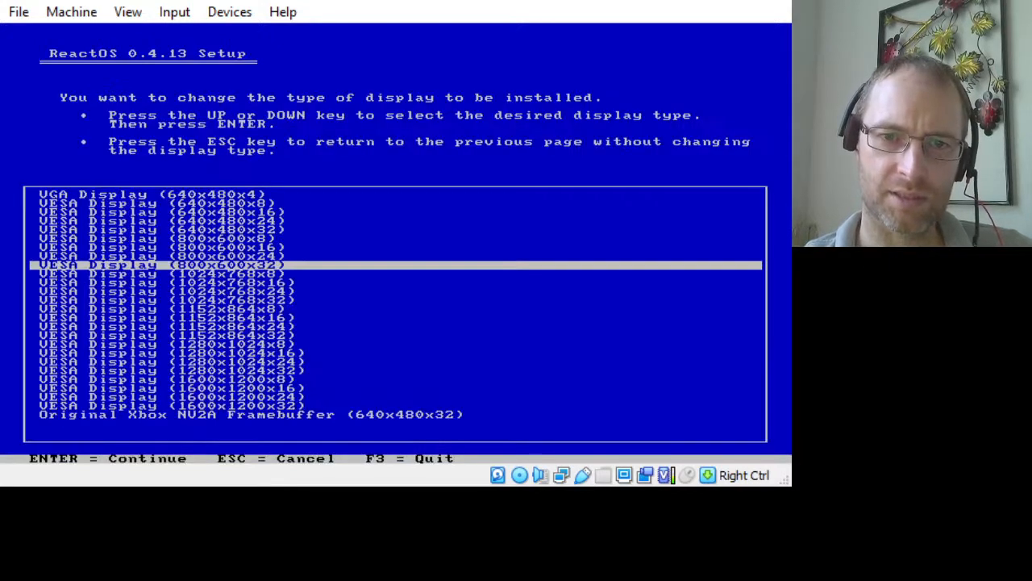
key(Return)
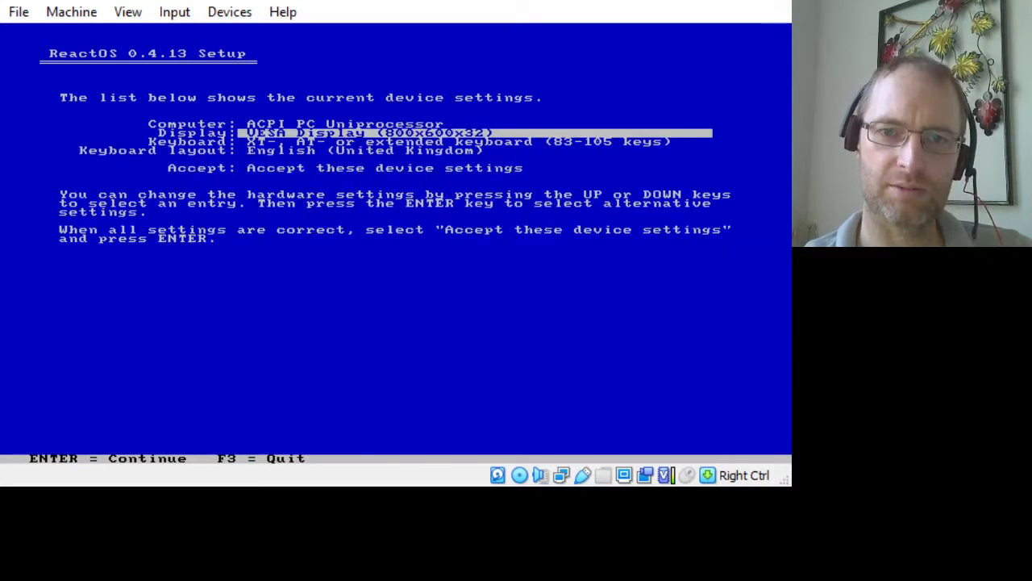
Keep the keyboard type and keyboard layout, and accept the device settings
key(Down)
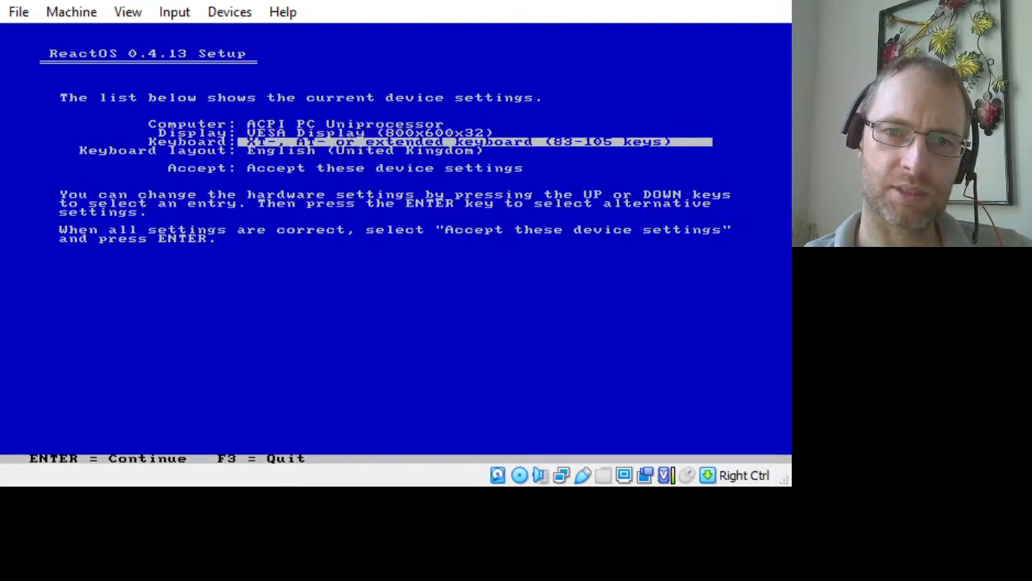
key(Down)
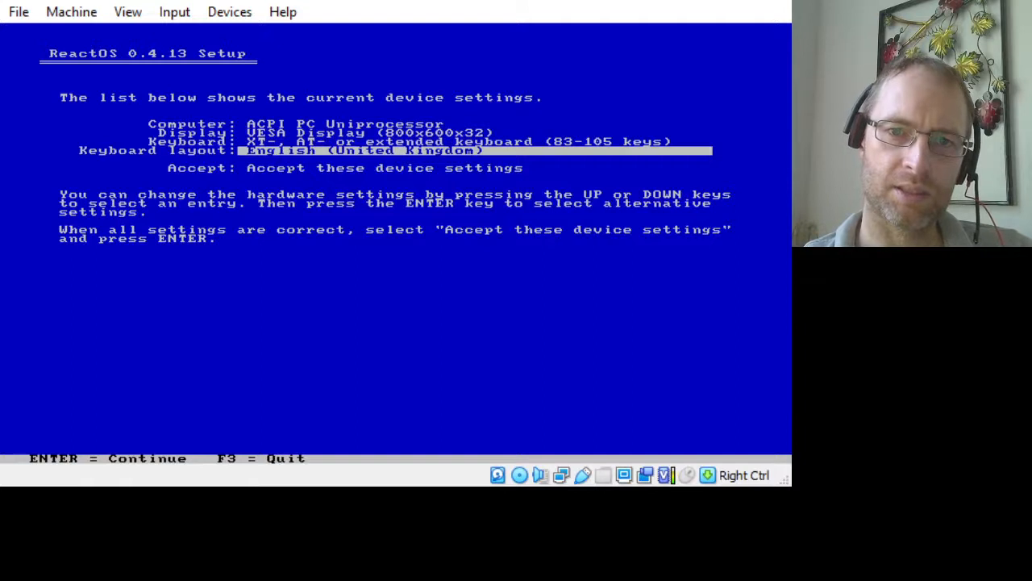
key(Down)
key(Return)
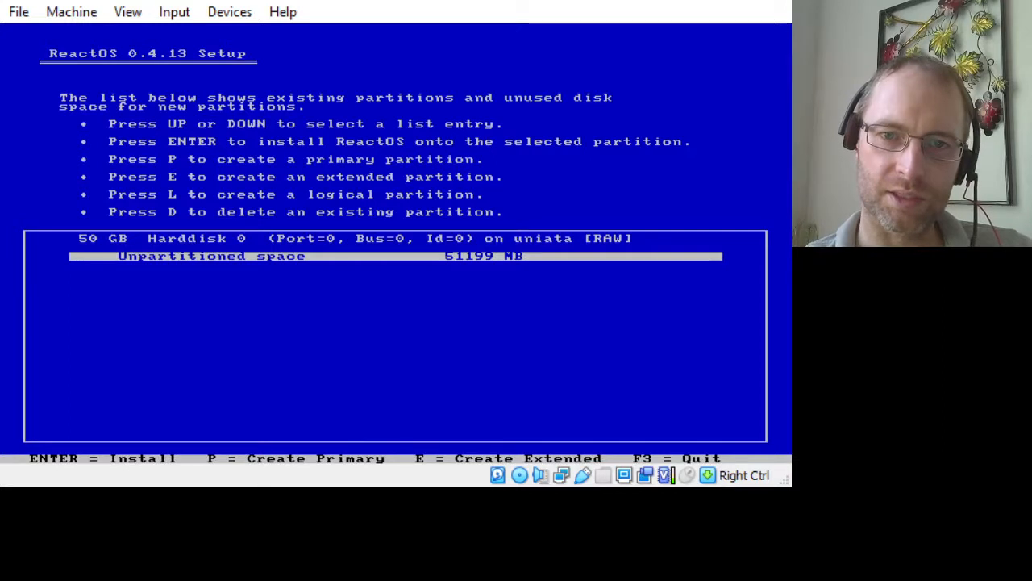
Install onto the unpartitioned space of Harddisk 0 and quick-format the new partition with the BTRFS file system
key(Return)
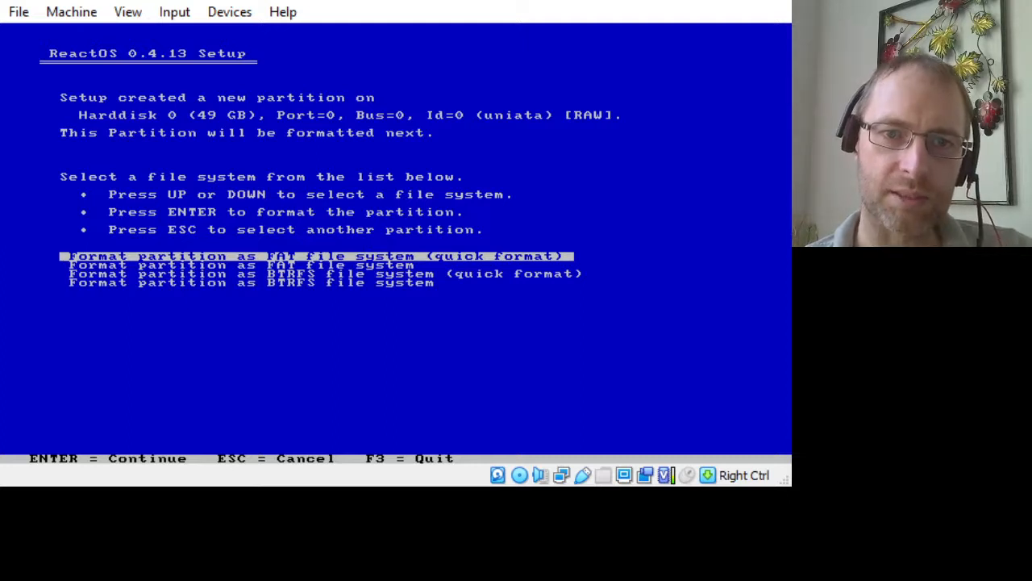
key(Down)
key(Down)
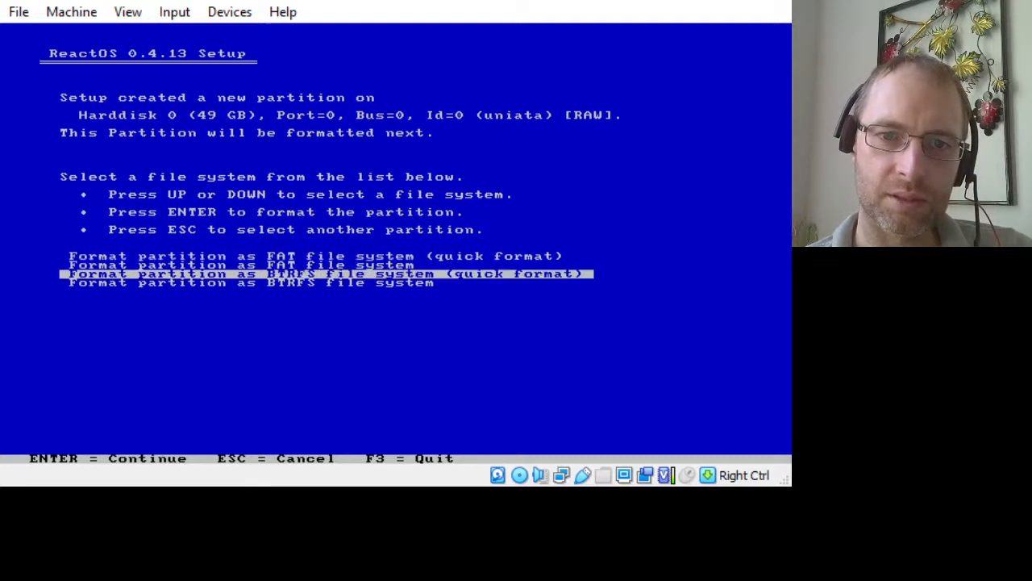
key(Up)
key(Up)
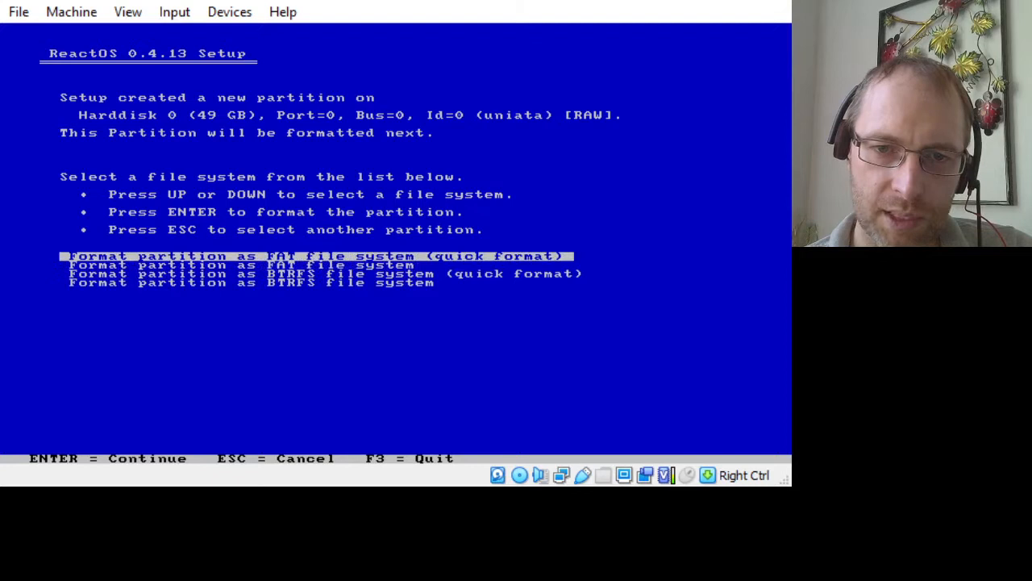
key(Down)
key(Down)
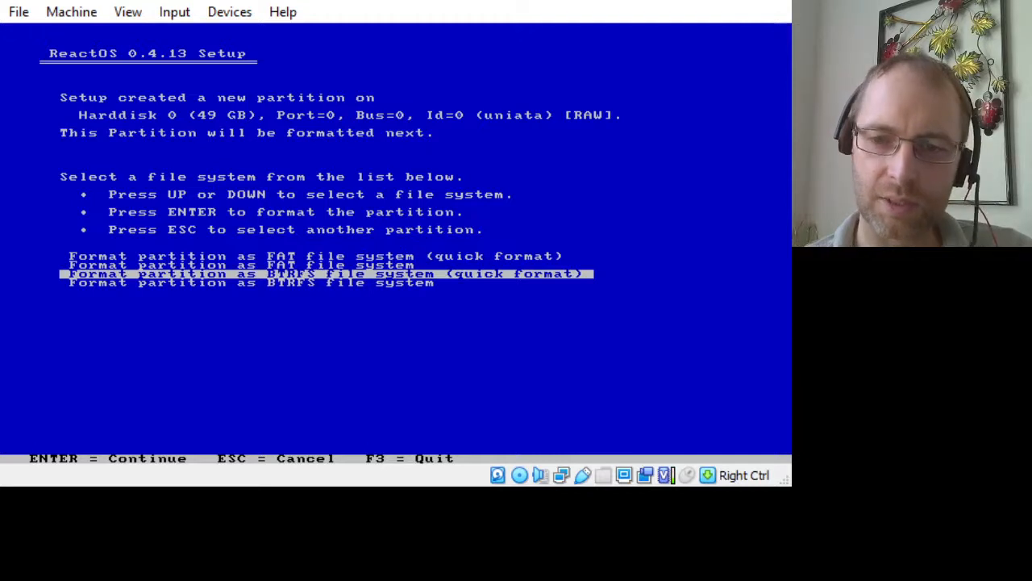
key(Return)
key(Return)
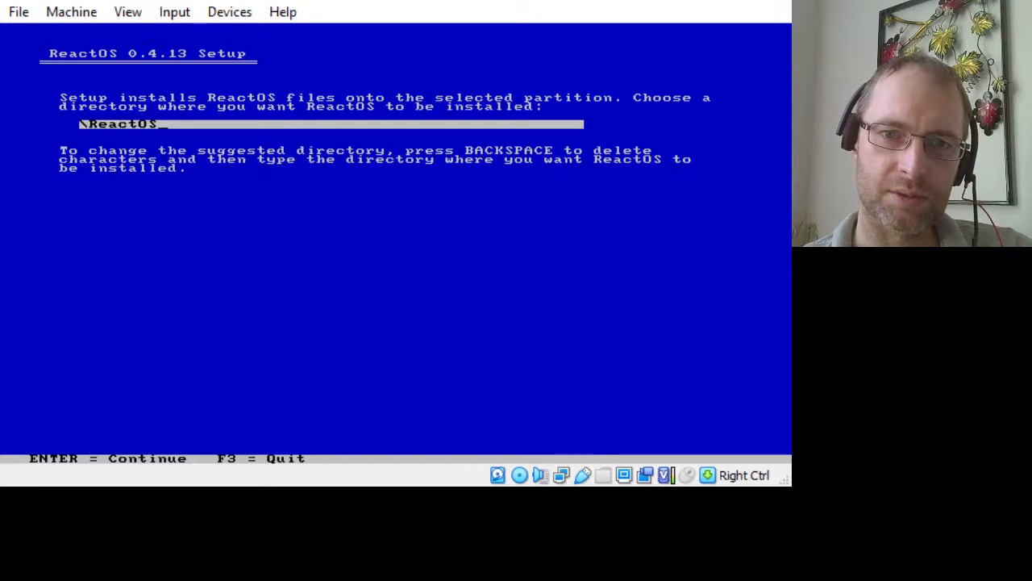
Install into the \ReactOS directory and put the bootloader on the harddisk (MBR and VBR)
key(Return)
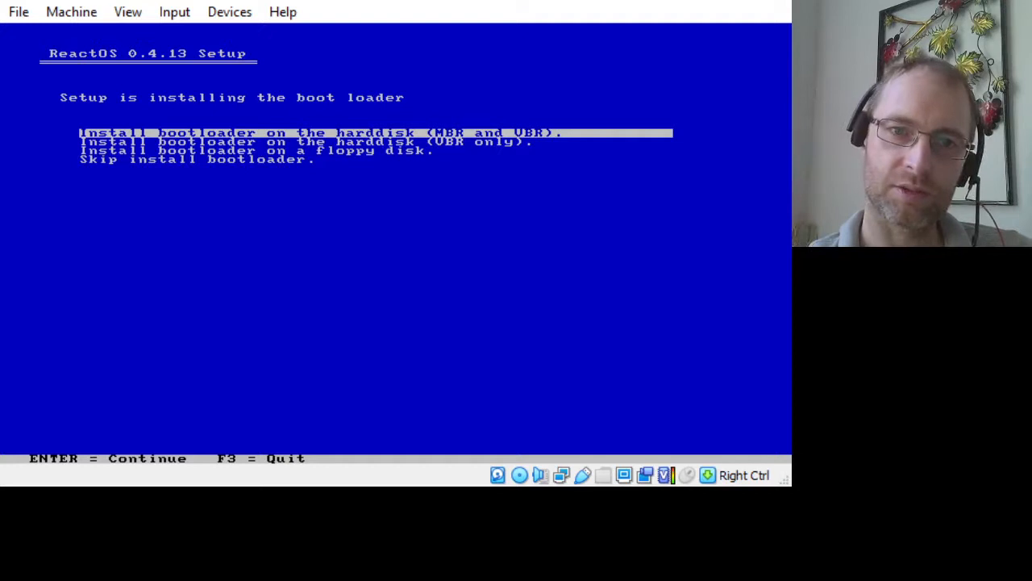
key(Return)
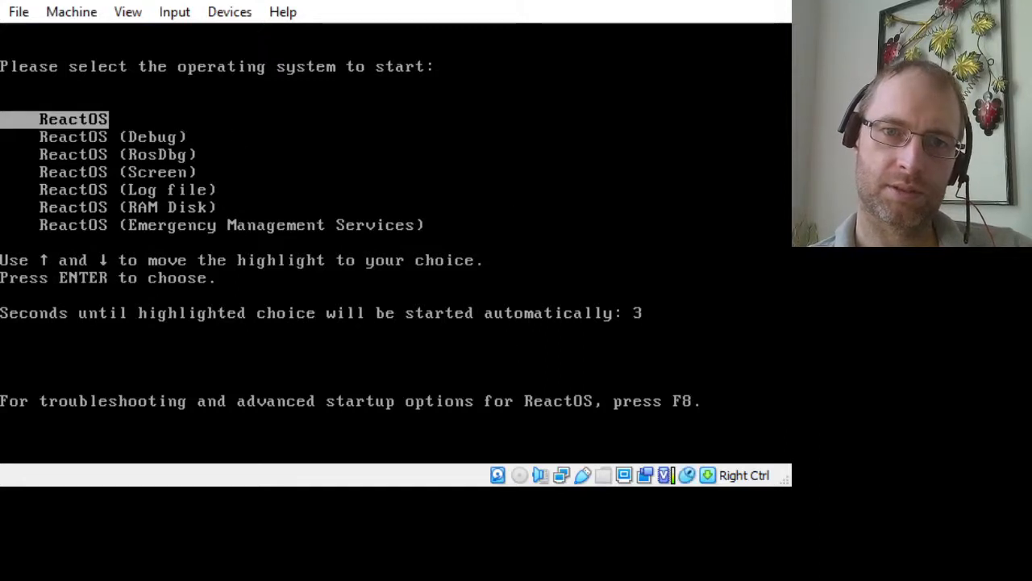
Boot the standard ReactOS entry and go through the setup wizard's welcome and acknowledgements pages, reading the project list to its end
key(Return)
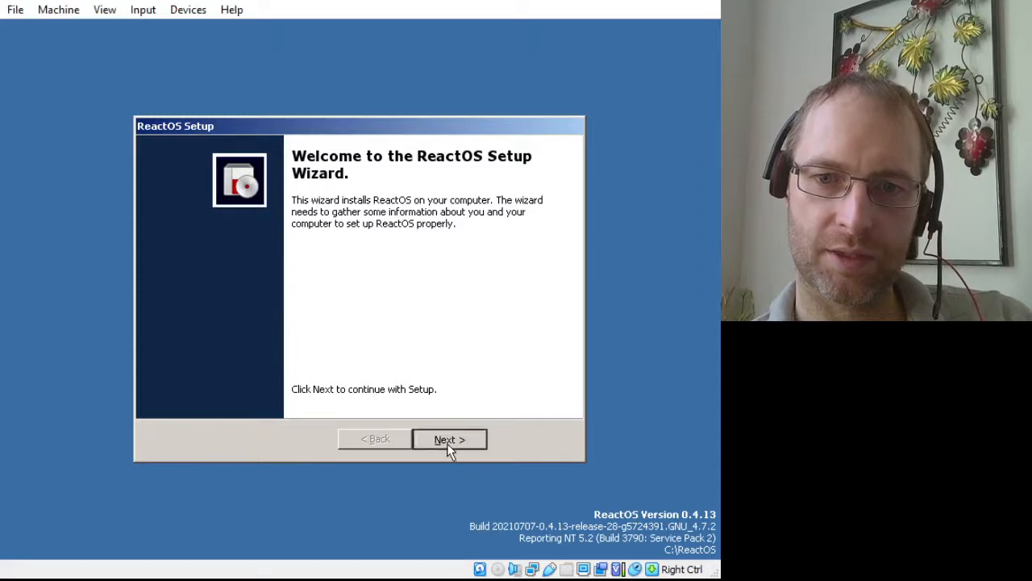
click(448, 446)
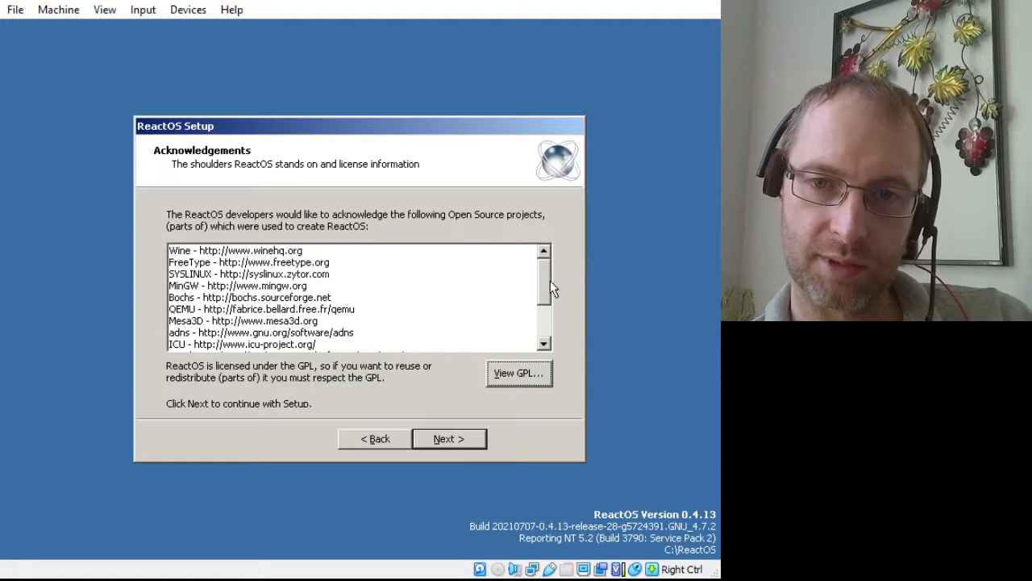
drag(550, 280, 545, 304)
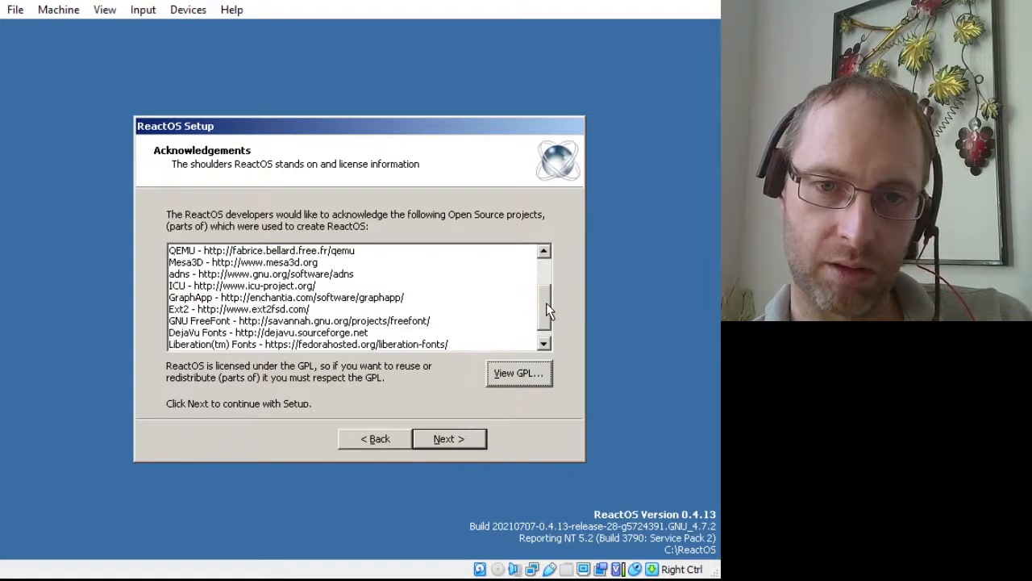
drag(546, 313, 544, 321)
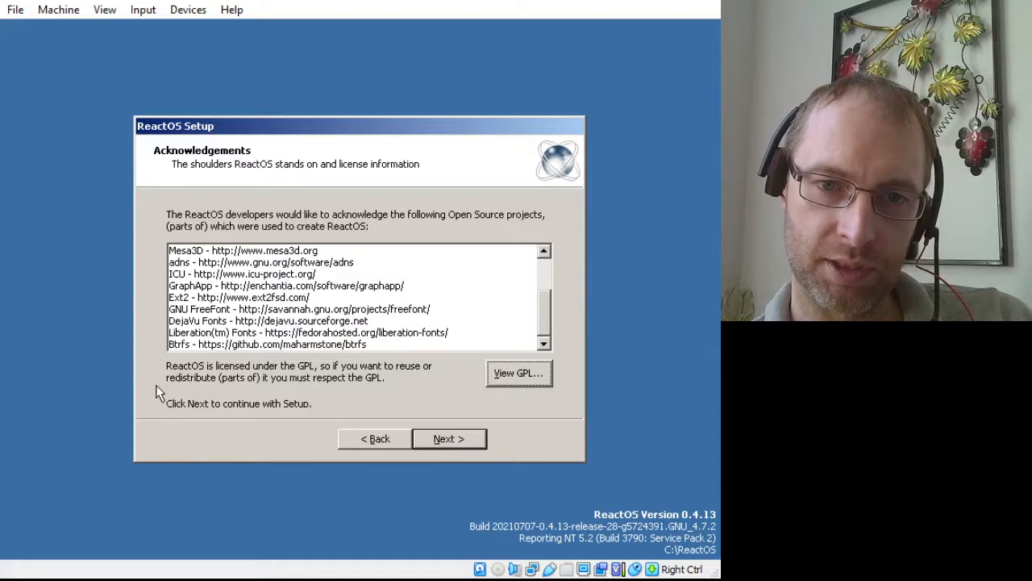
click(444, 441)
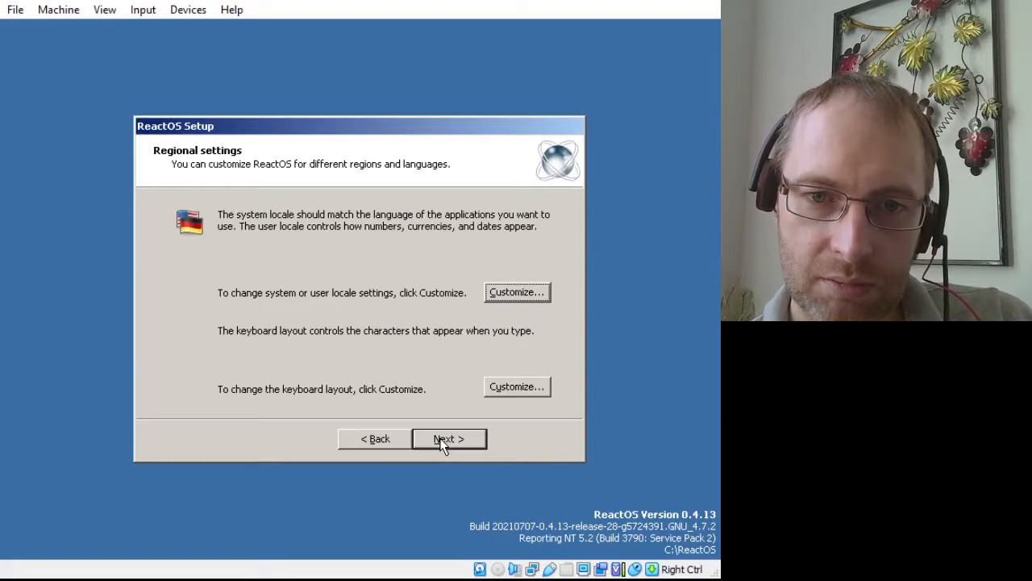
Accept the default regional settings and the name Owner with no organization, and continue to the date and time settings
click(442, 442)
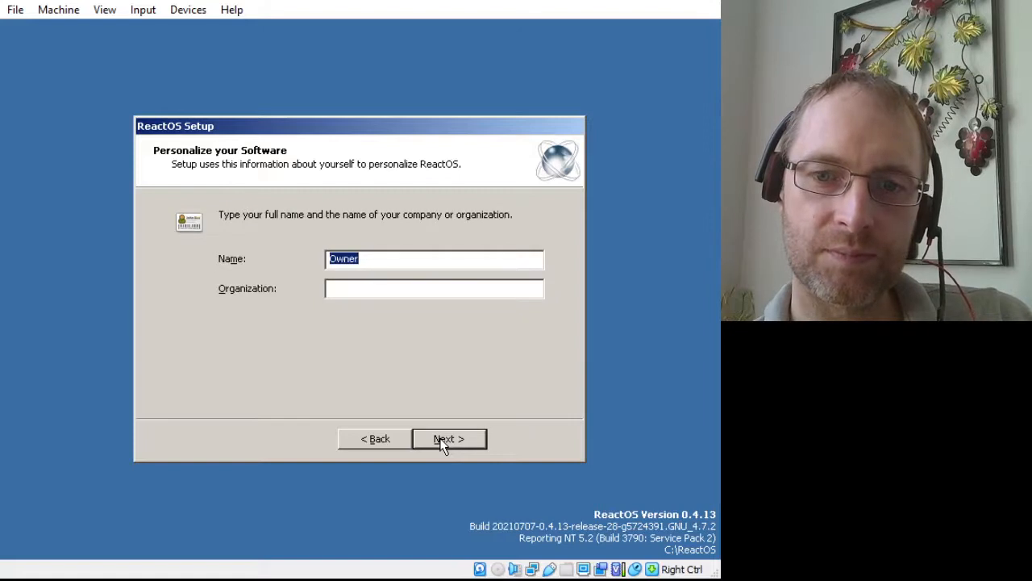
click(442, 443)
click(442, 443)
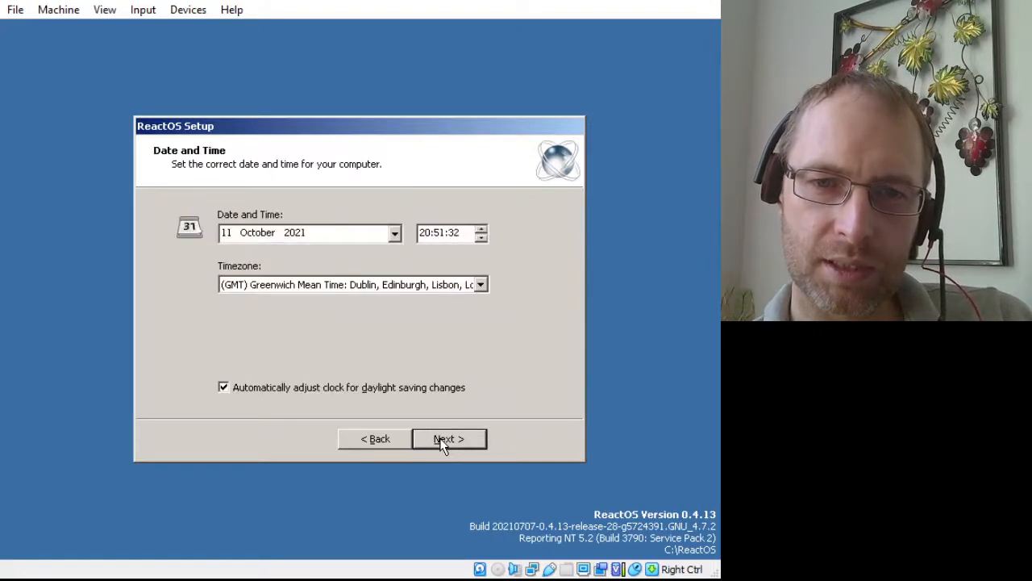
Accept the preset date, time zone and theme, and use Typical Settings for the network
click(442, 442)
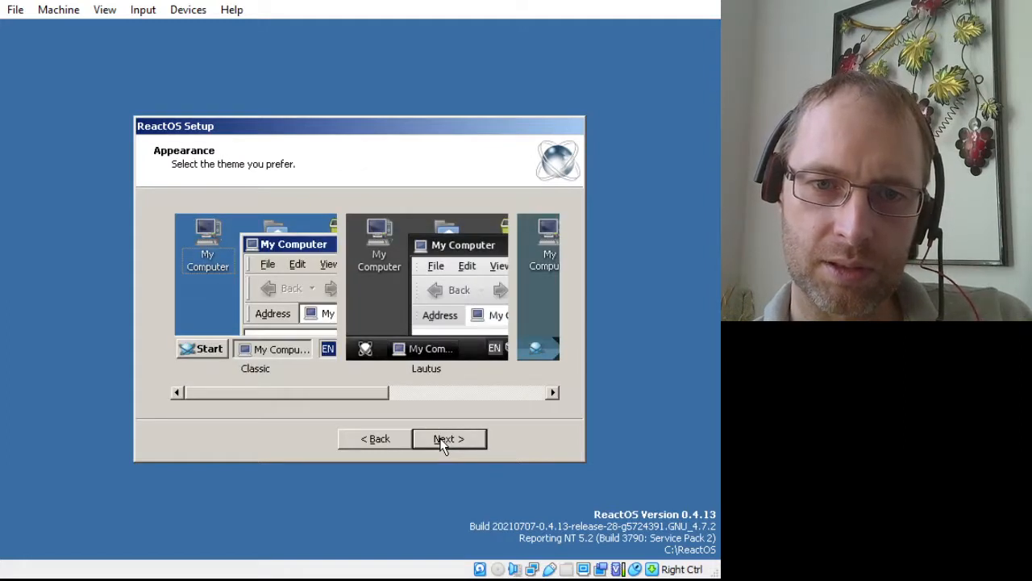
click(442, 443)
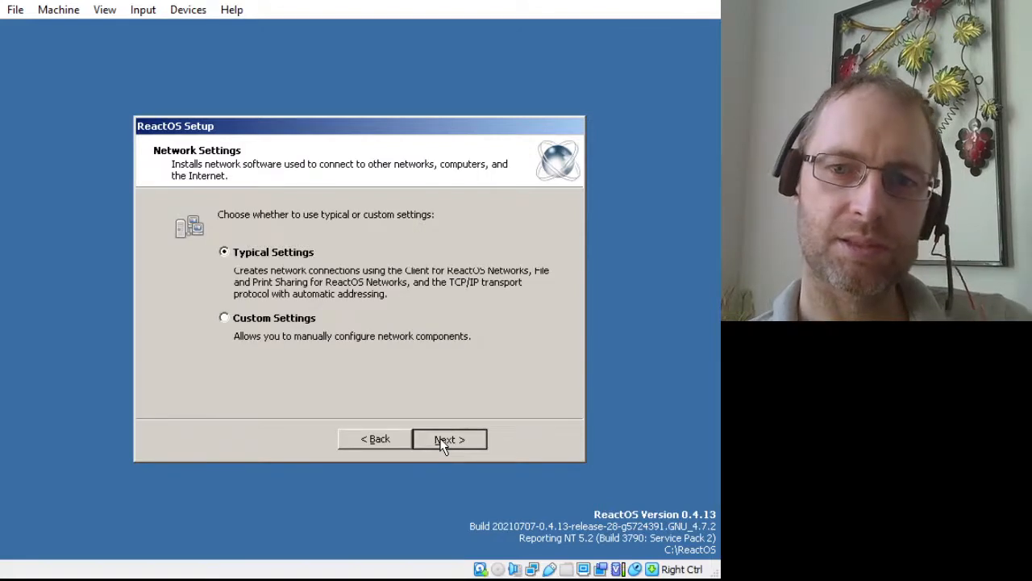
click(442, 442)
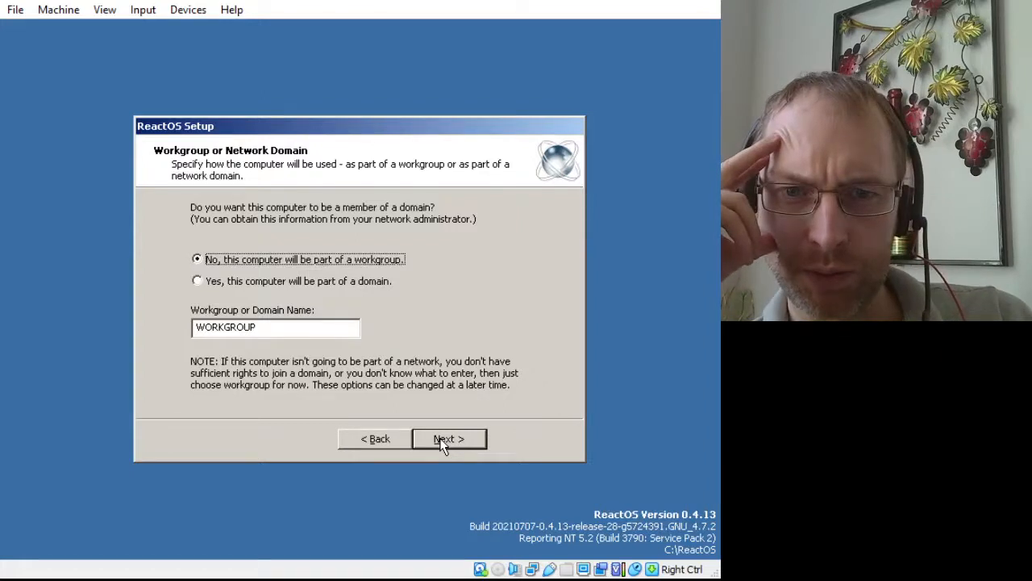
Keep the computer in the workgroup WORKGROUP, finish the setup with a restart and boot the standard ReactOS entry
click(442, 446)
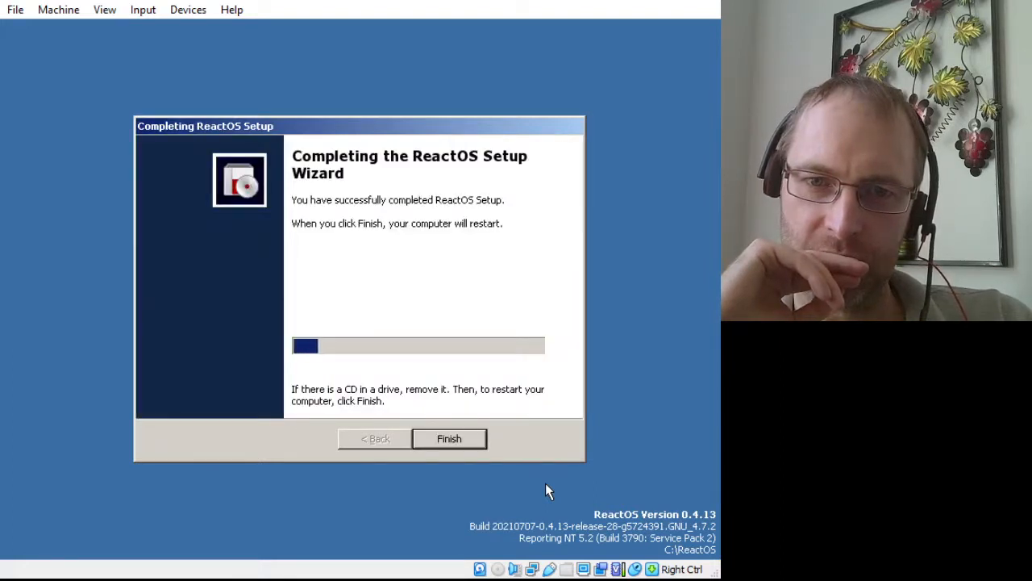
click(450, 445)
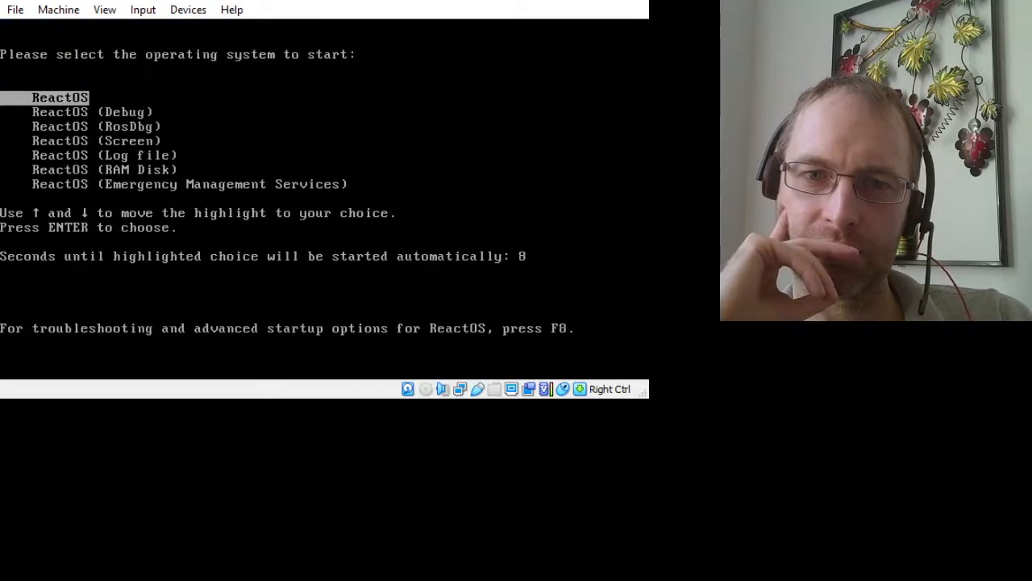
key(Return)
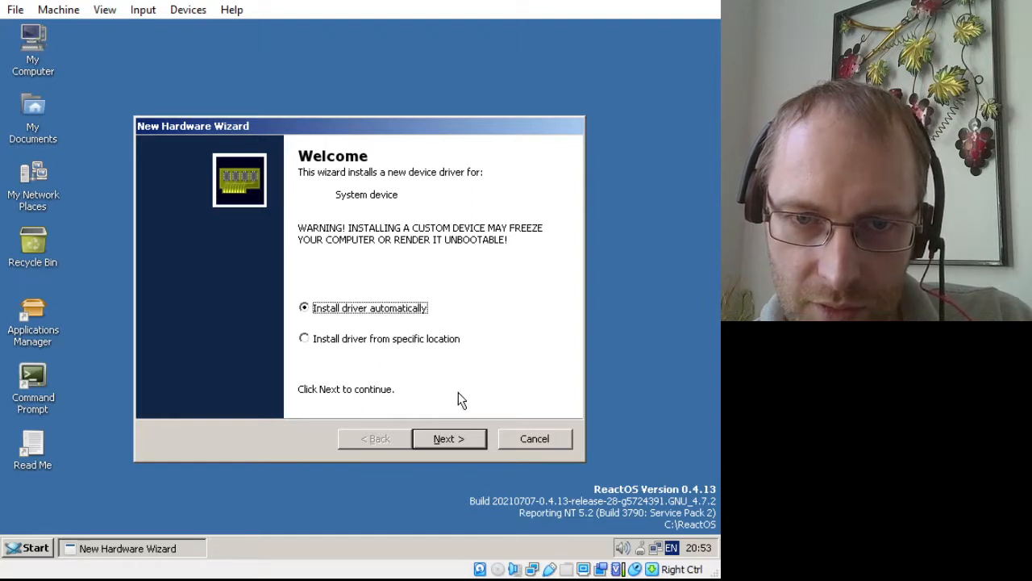
Try to install drivers automatically for the system device, USB controller and High Definition audio device, and finish each wizard
click(445, 438)
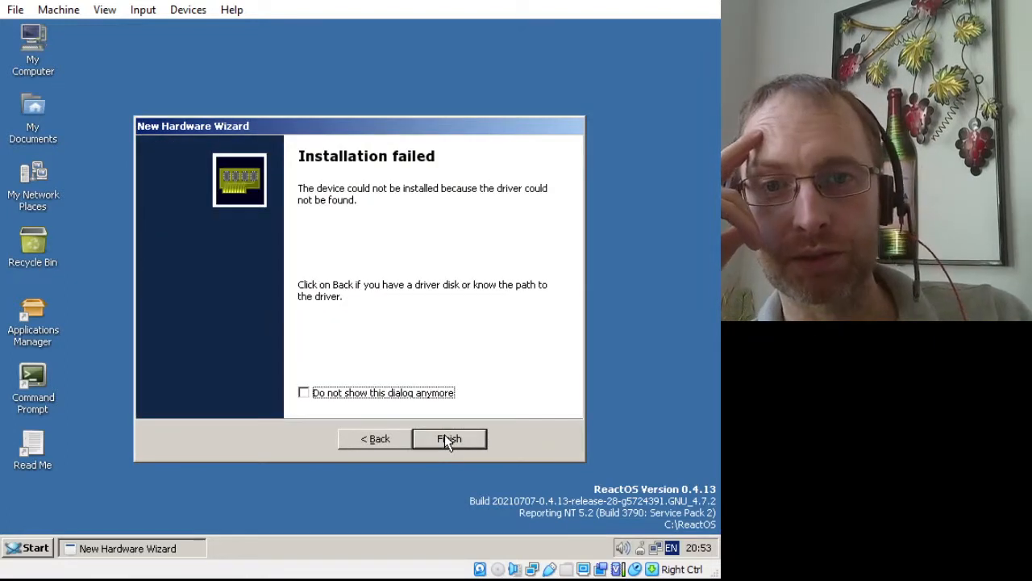
click(446, 438)
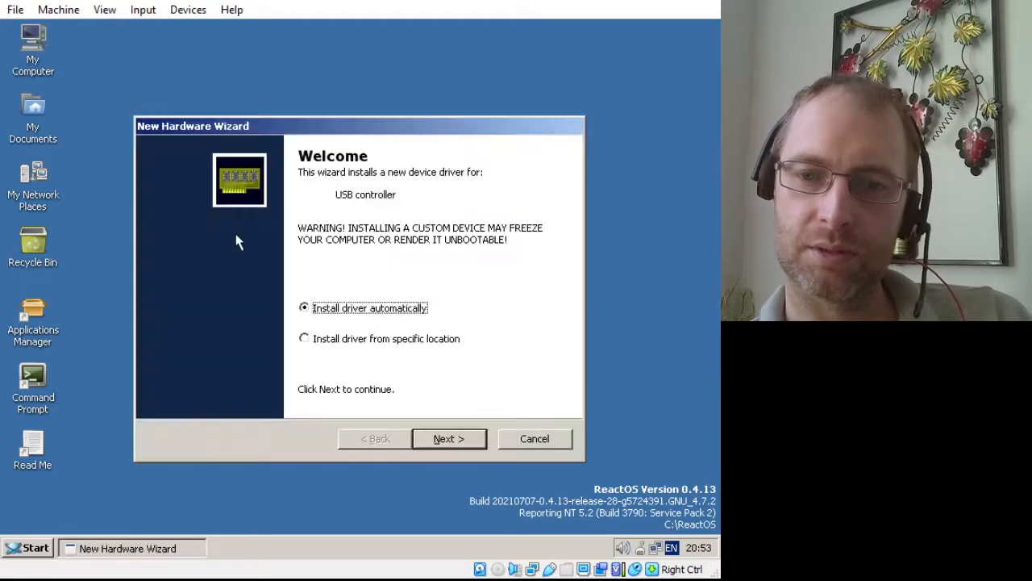
click(461, 443)
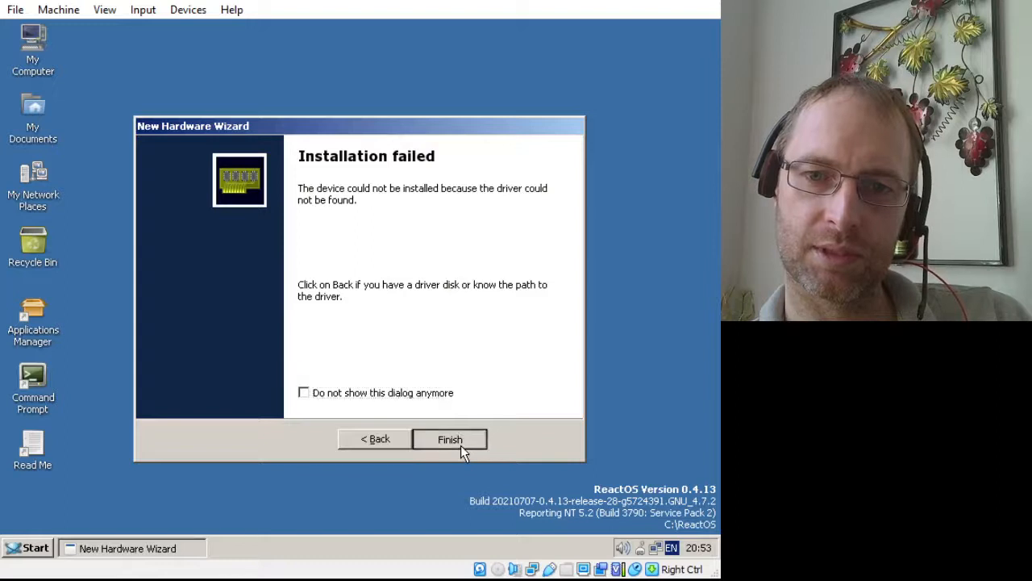
click(450, 439)
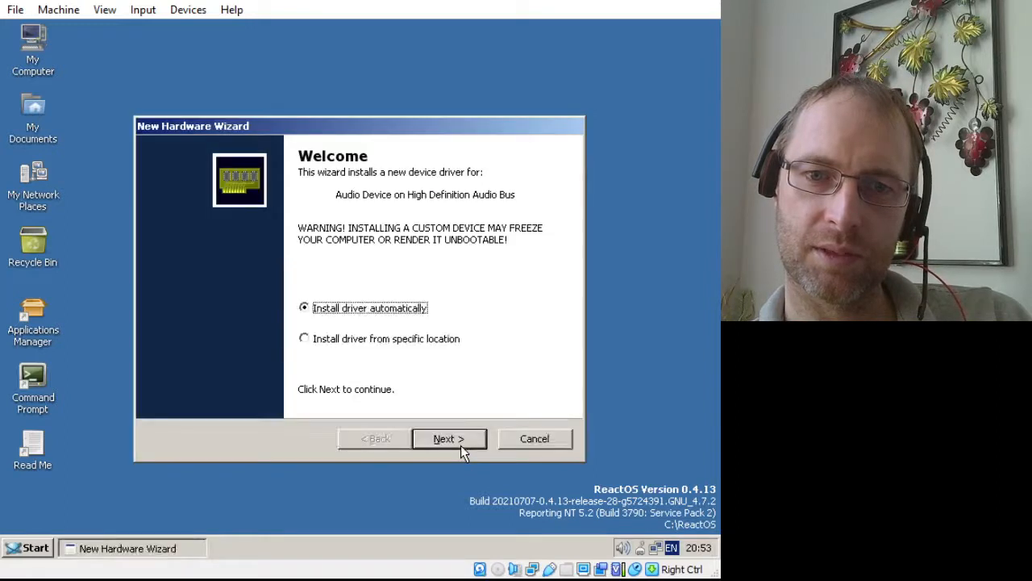
click(461, 445)
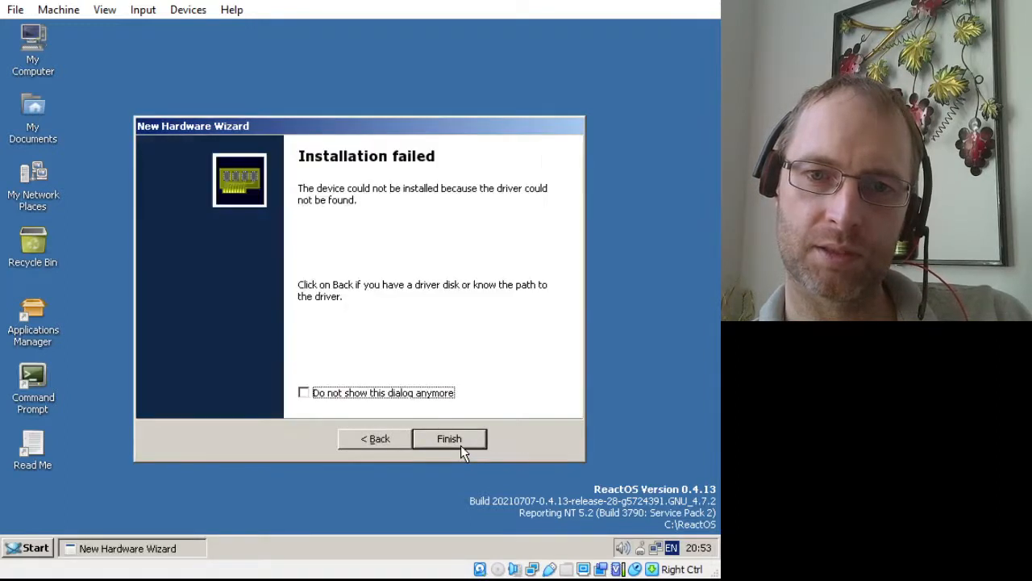
click(461, 445)
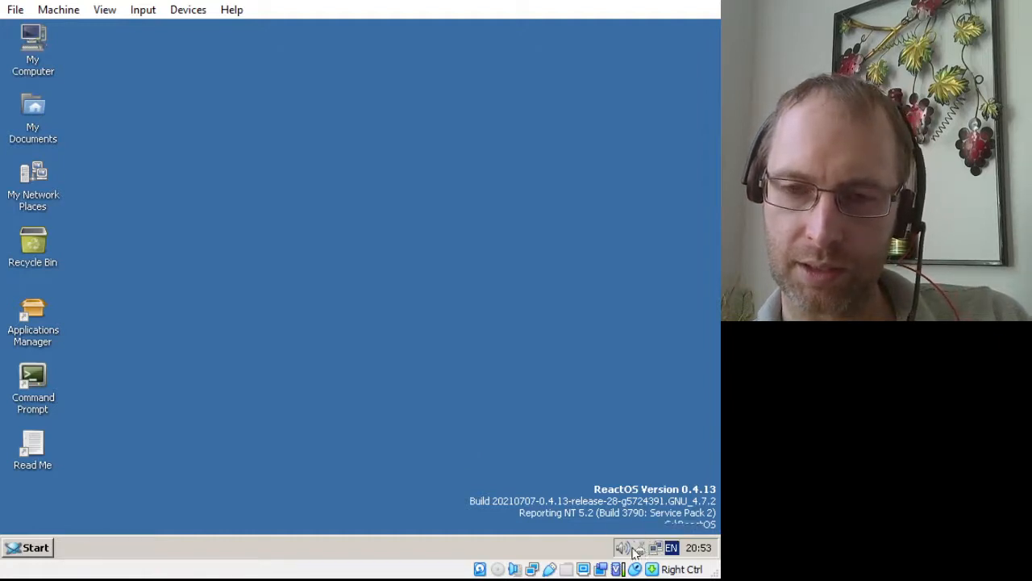
click(32, 547)
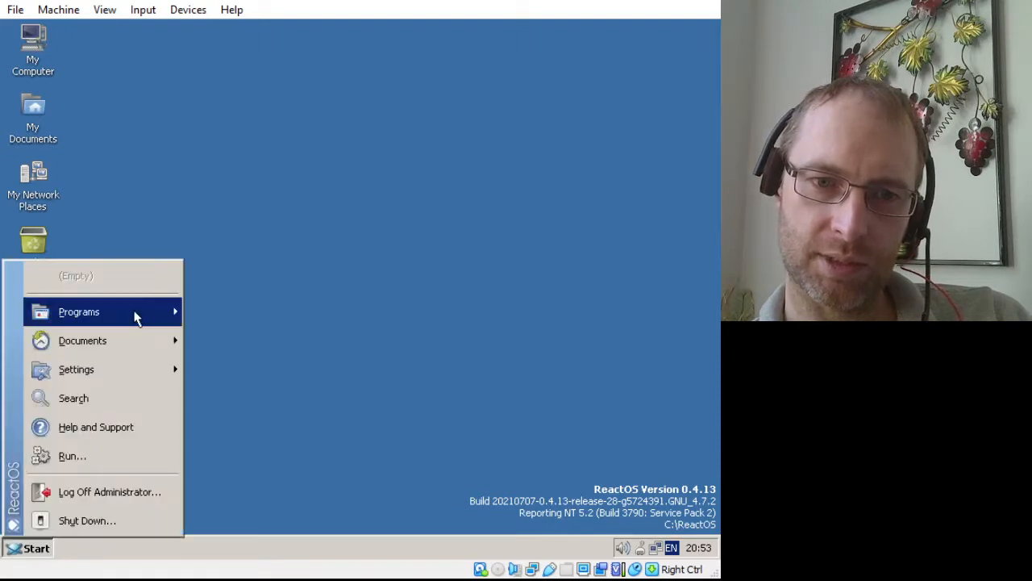
mouse_move(135, 318)
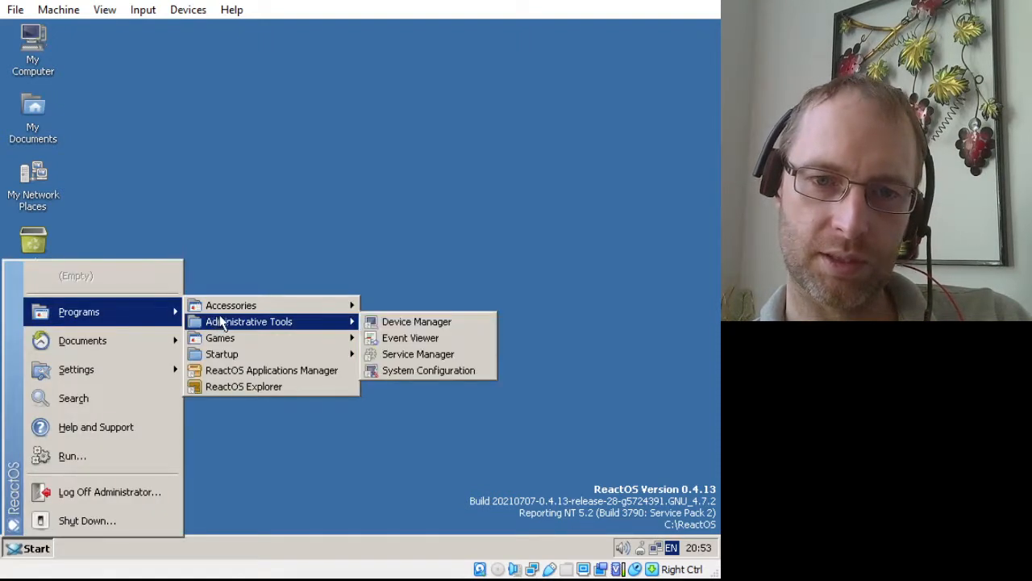
mouse_move(223, 311)
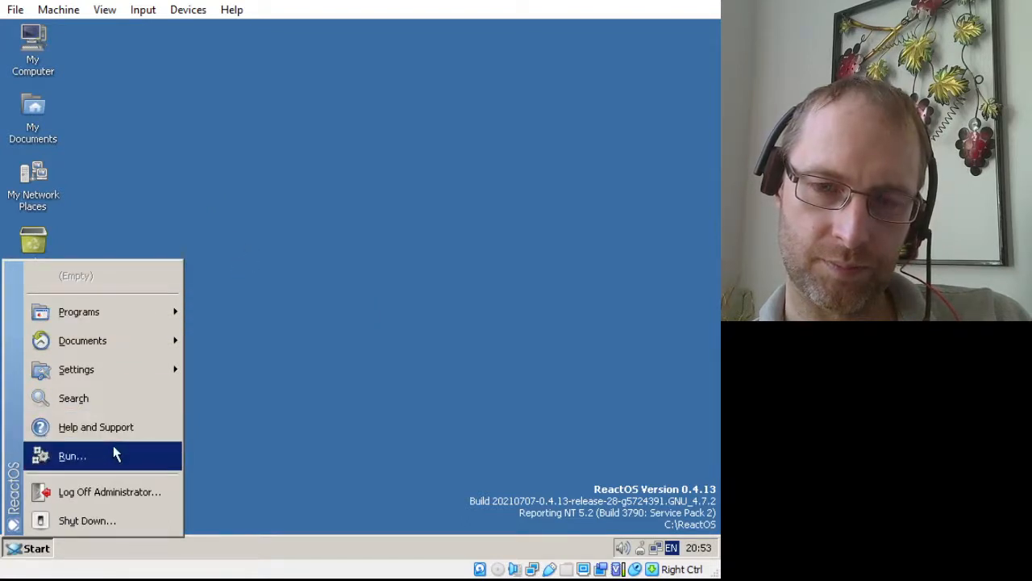
Insert the VirtualBox Guest Additions disc into the virtual machine and open the VBox_GAs_6.1.22 (D:) drive from My Computer
click(192, 32)
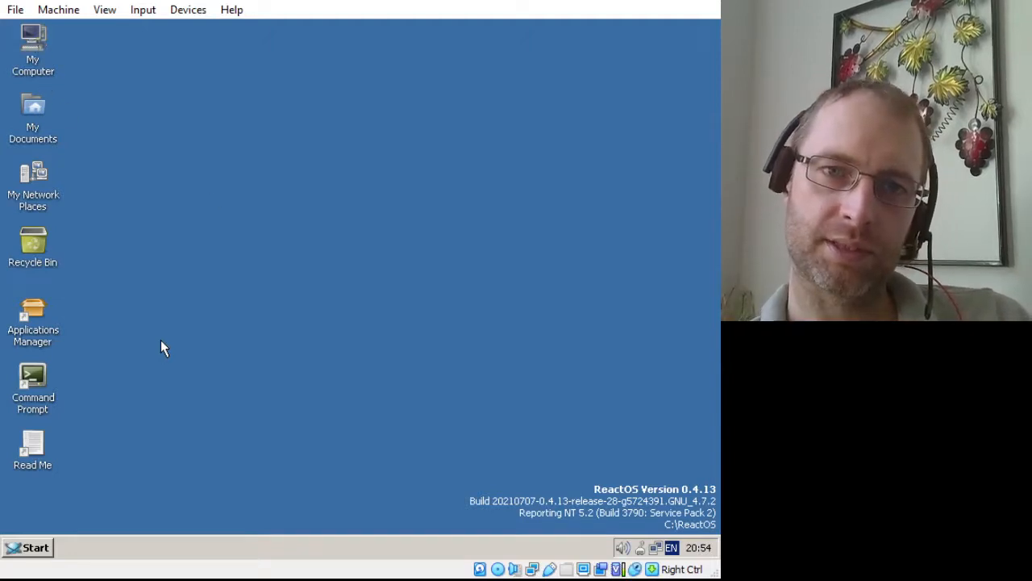
double_click(38, 53)
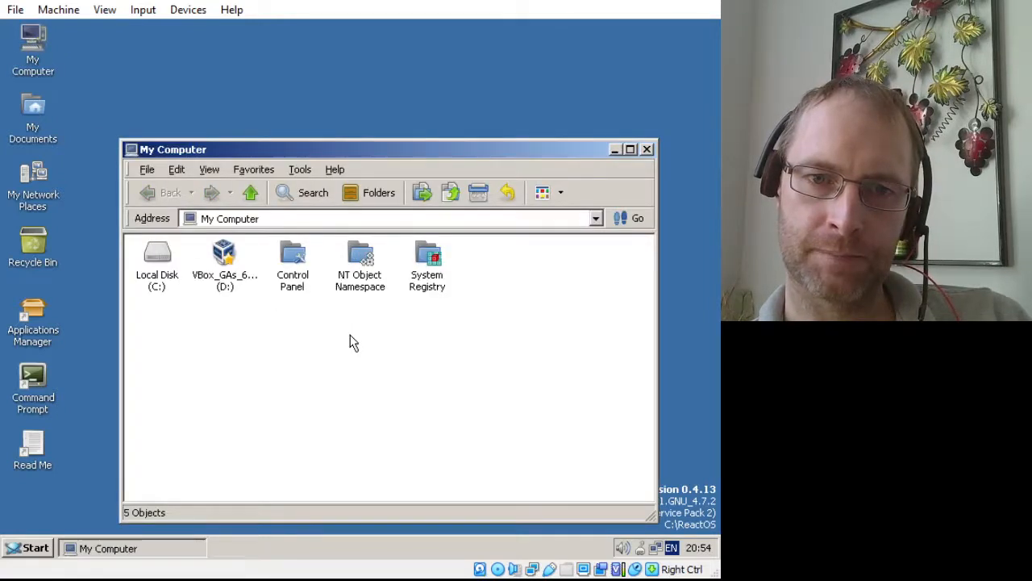
double_click(228, 262)
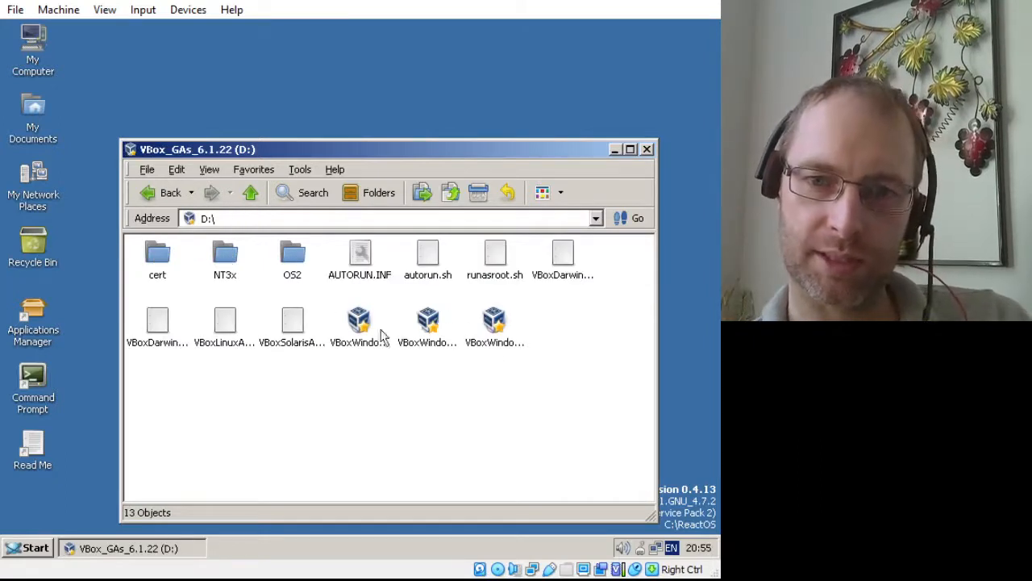
Check the full names of the three Windows installers on the disc and launch VBoxWindowsAdditions.exe
click(356, 337)
click(414, 332)
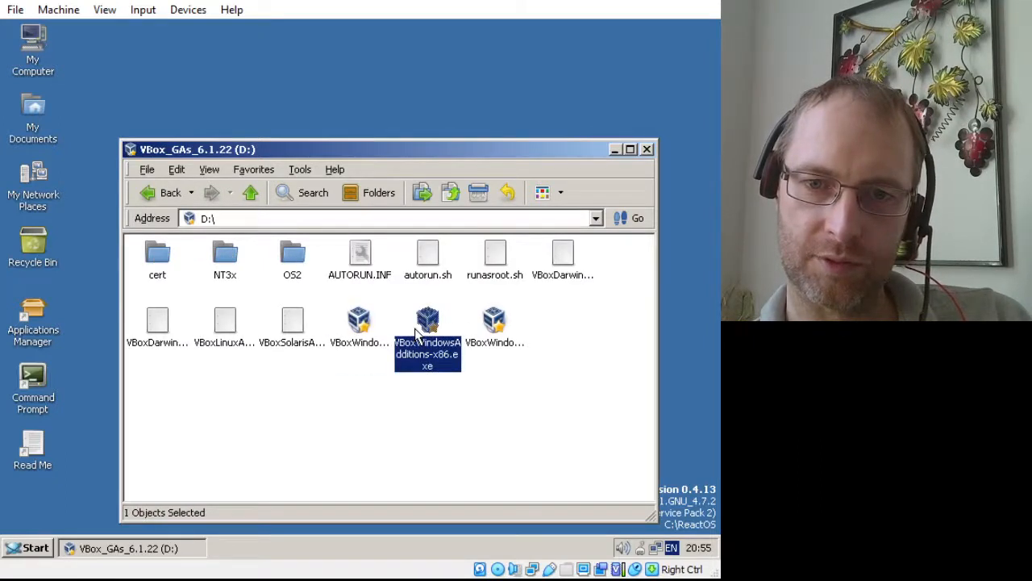
click(487, 325)
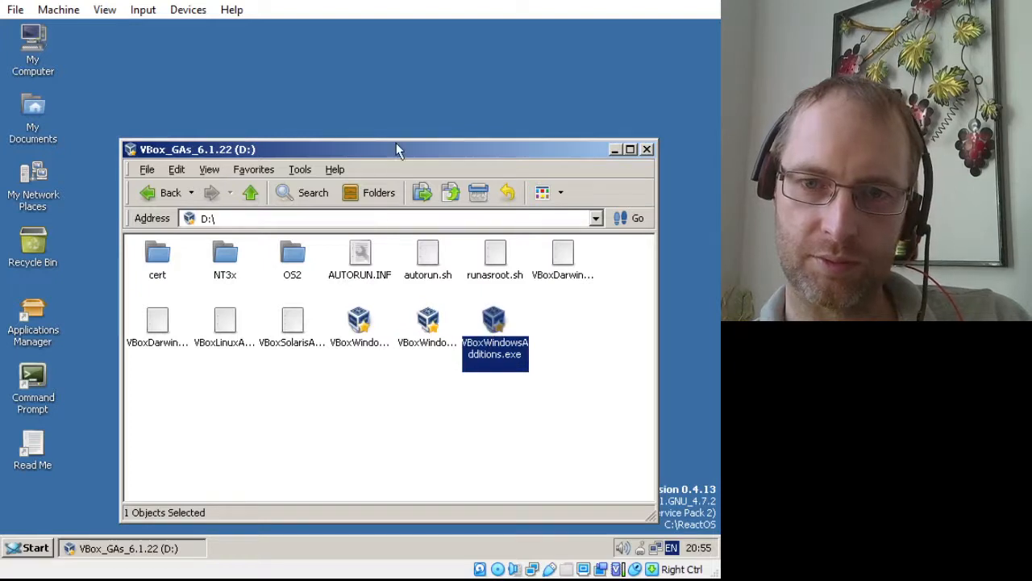
drag(395, 145, 328, 74)
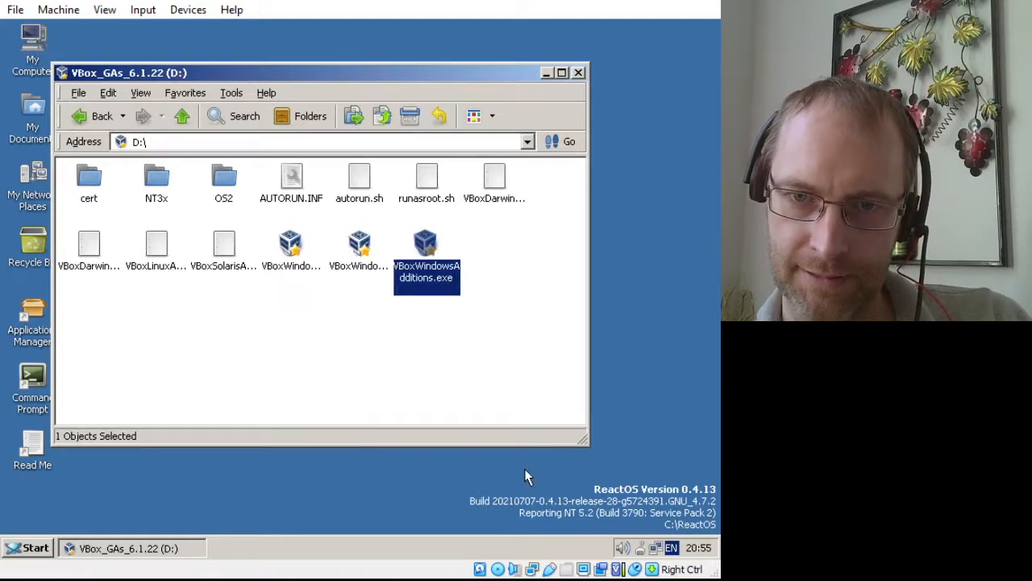
click(286, 246)
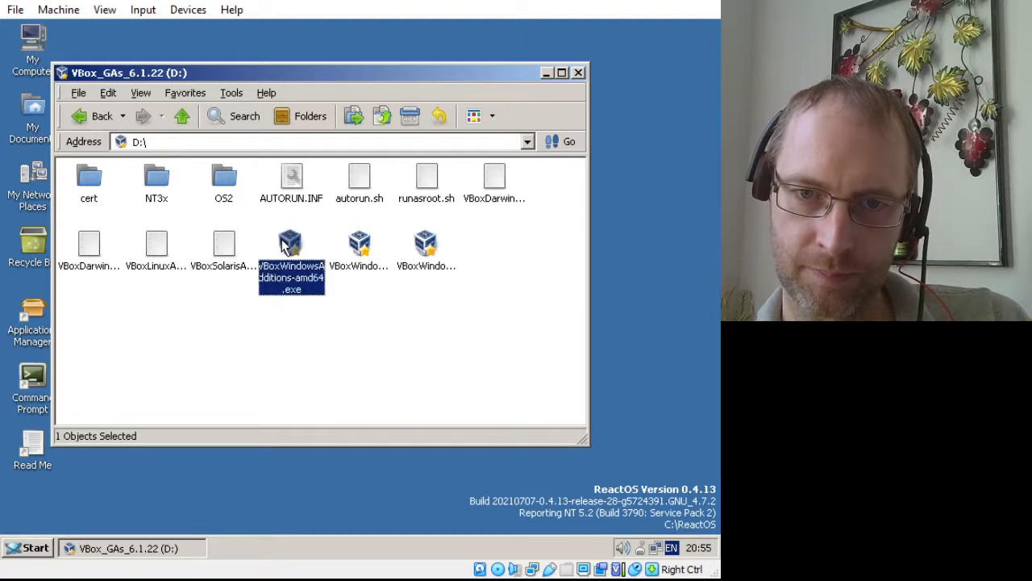
click(353, 246)
click(419, 251)
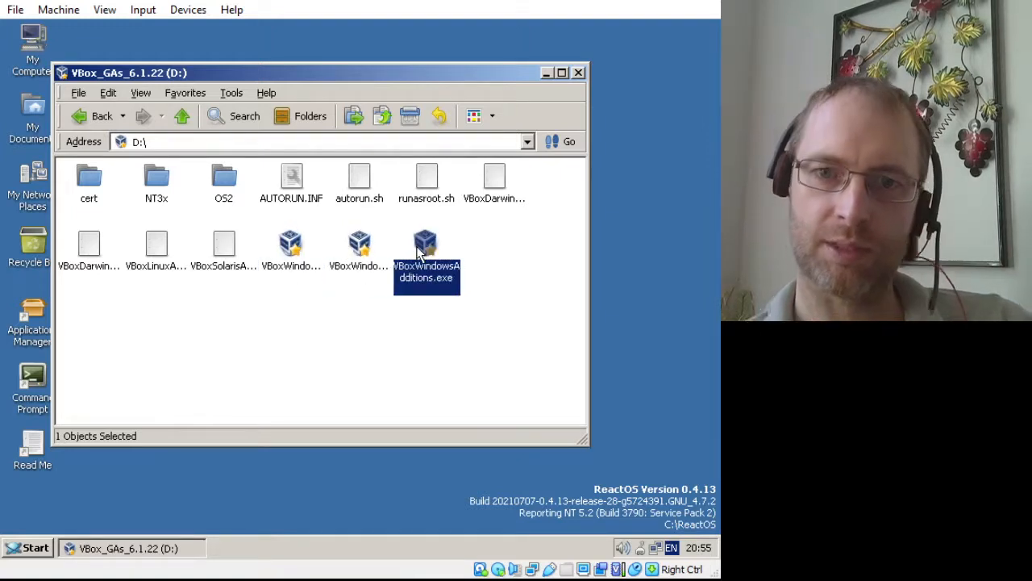
double_click(419, 251)
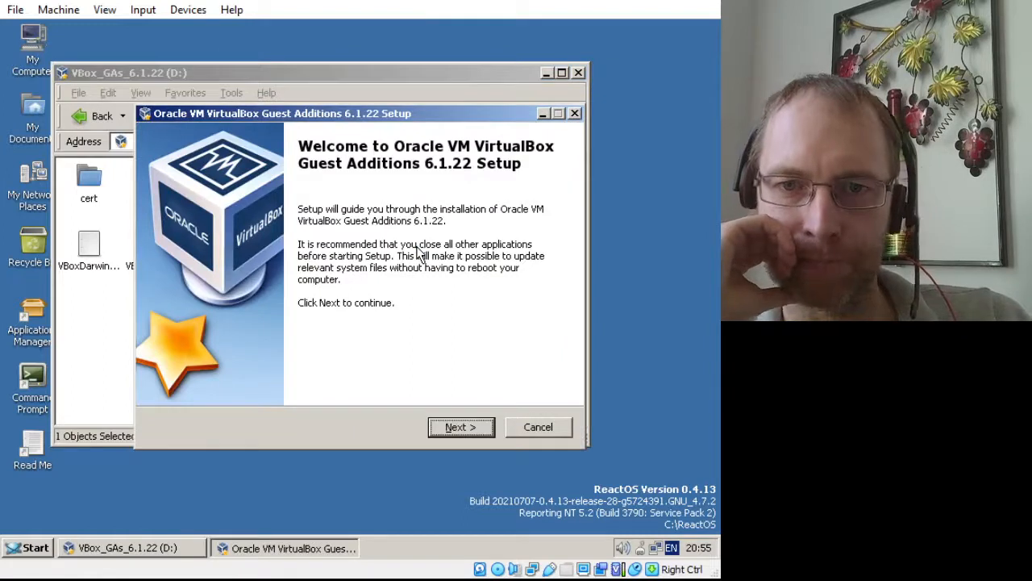
Install VirtualBox Guest Additions 6.1.22 with the preset location and default components
click(453, 432)
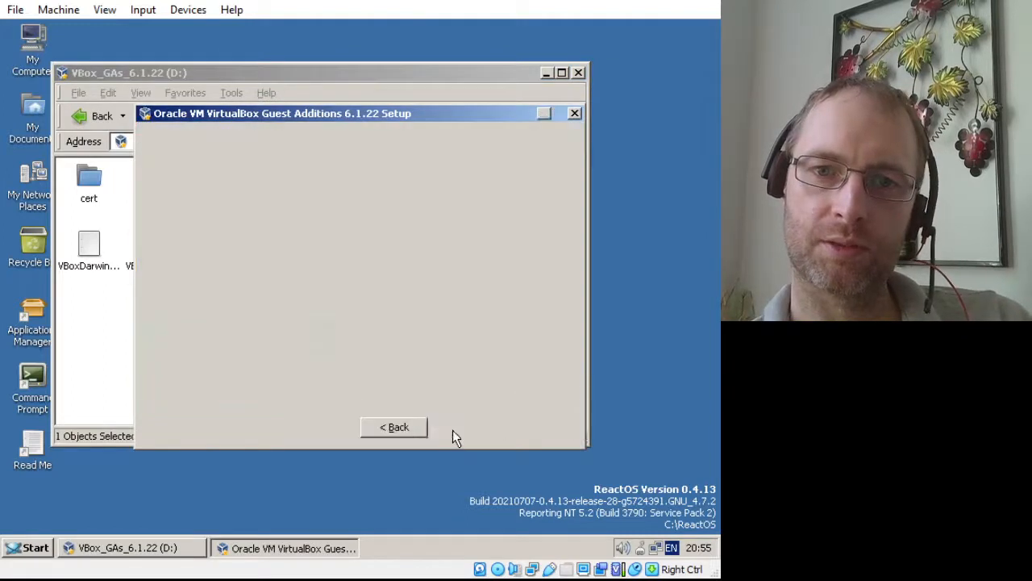
click(453, 432)
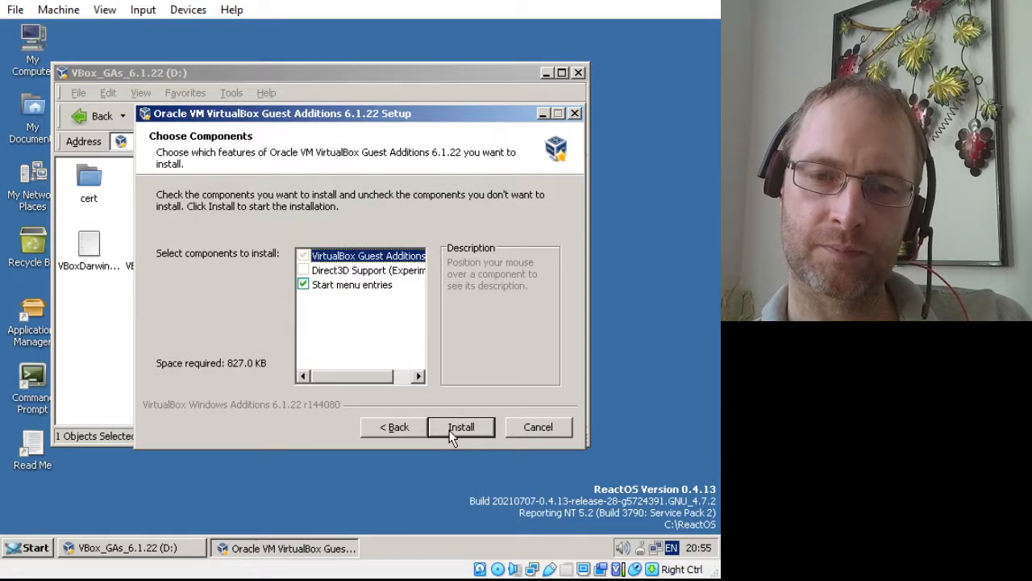
click(451, 434)
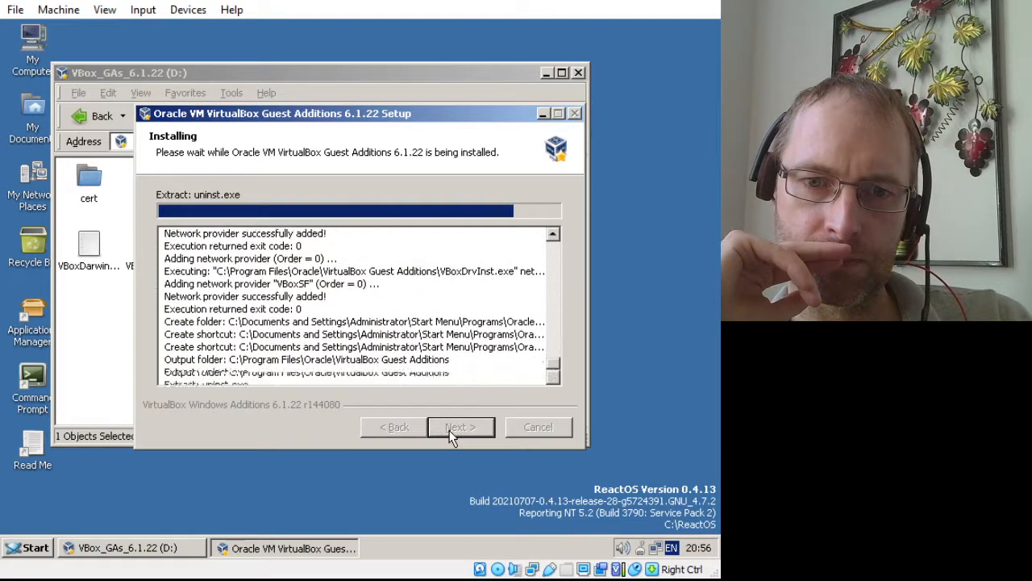
click(456, 428)
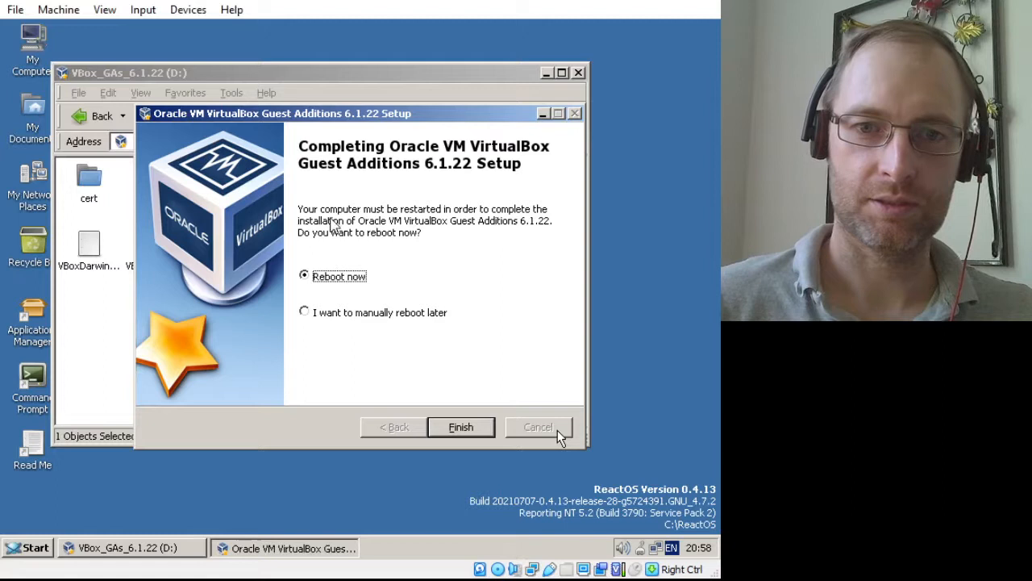
Finish the Guest Additions setup with Reboot now and start the standard ReactOS entry
click(466, 427)
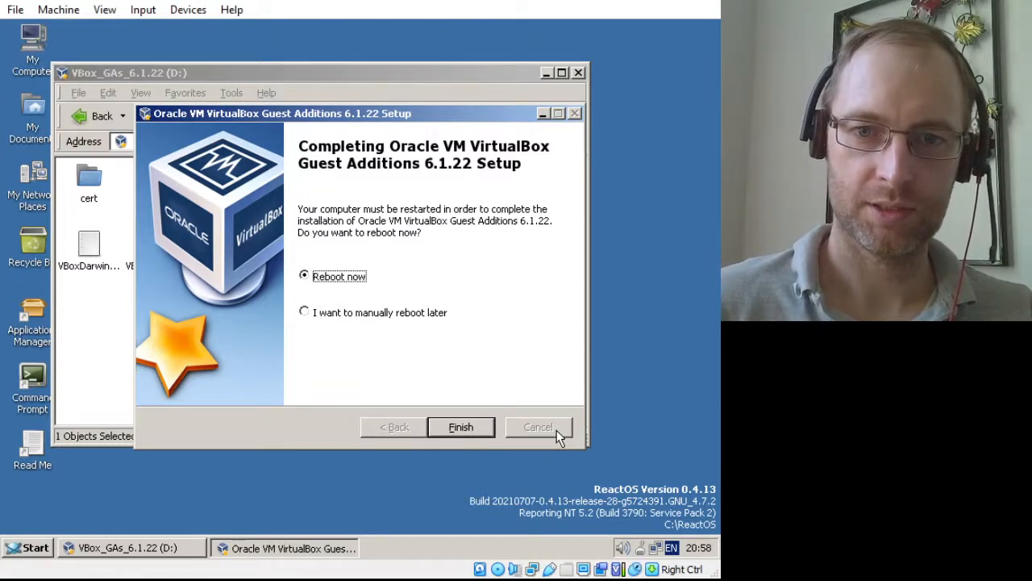
click(453, 416)
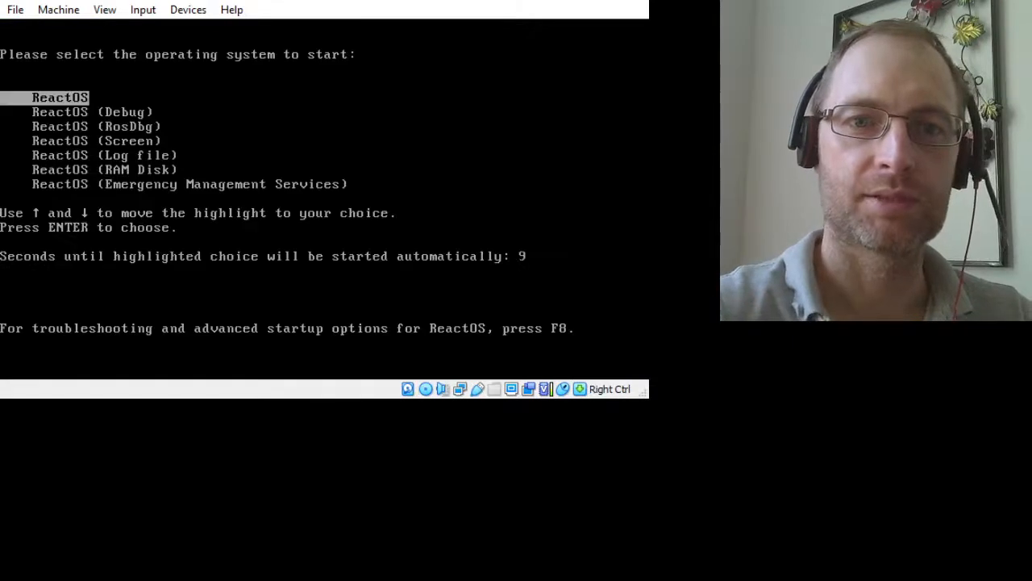
key(Return)
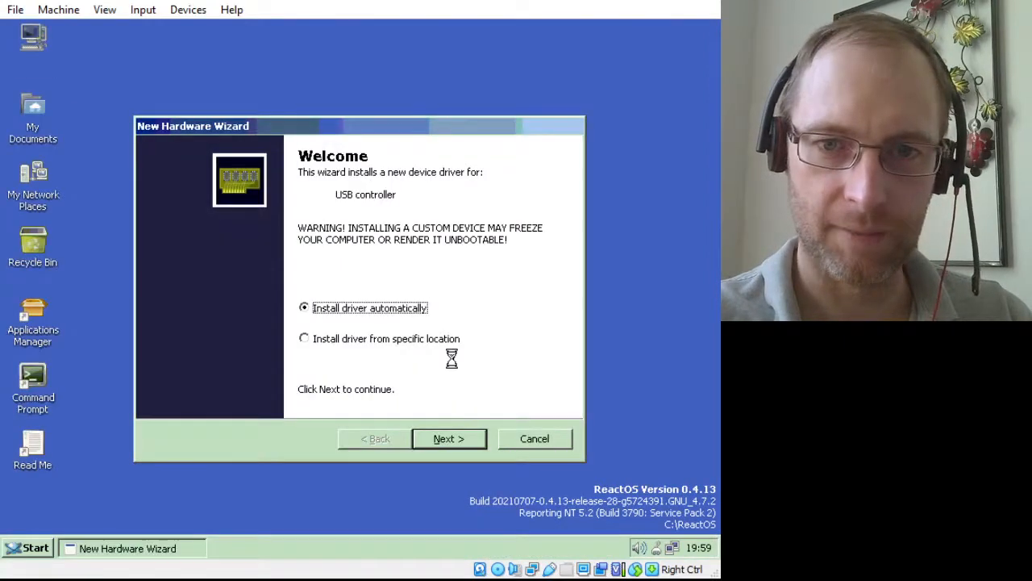
Try to install drivers automatically for the USB controller and the High Definition audio device, and close the hardware wizards
click(443, 440)
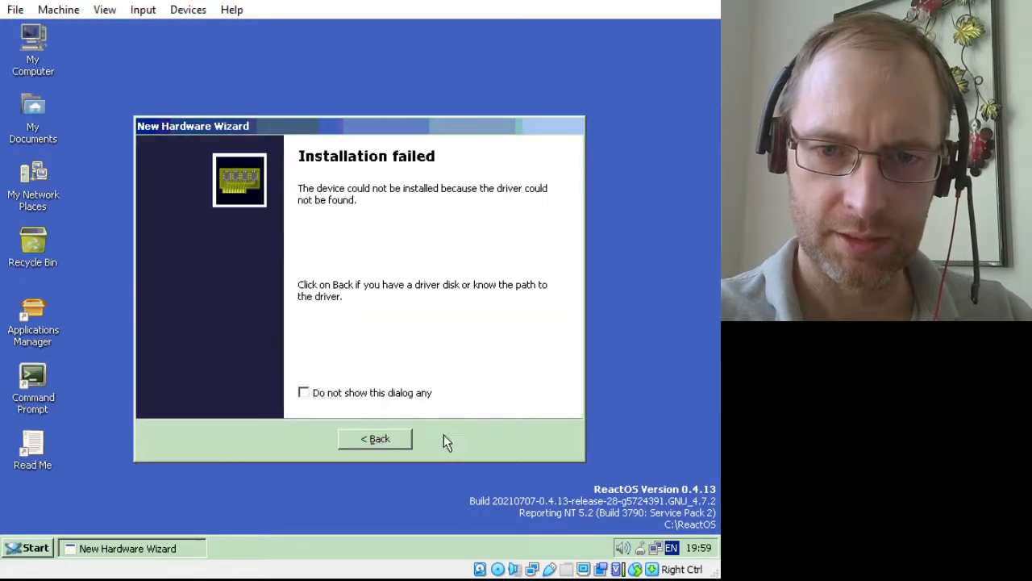
click(445, 439)
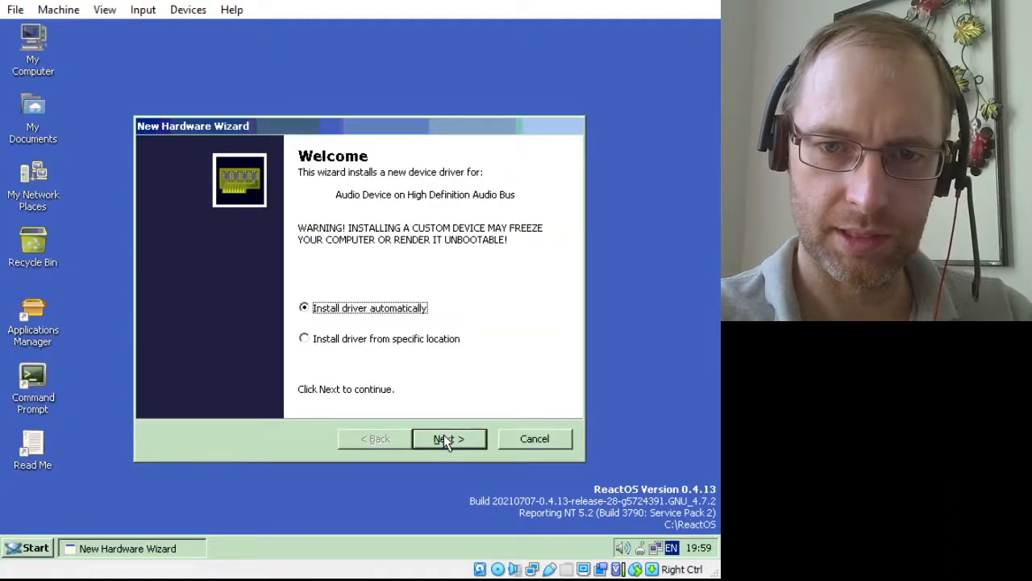
click(446, 440)
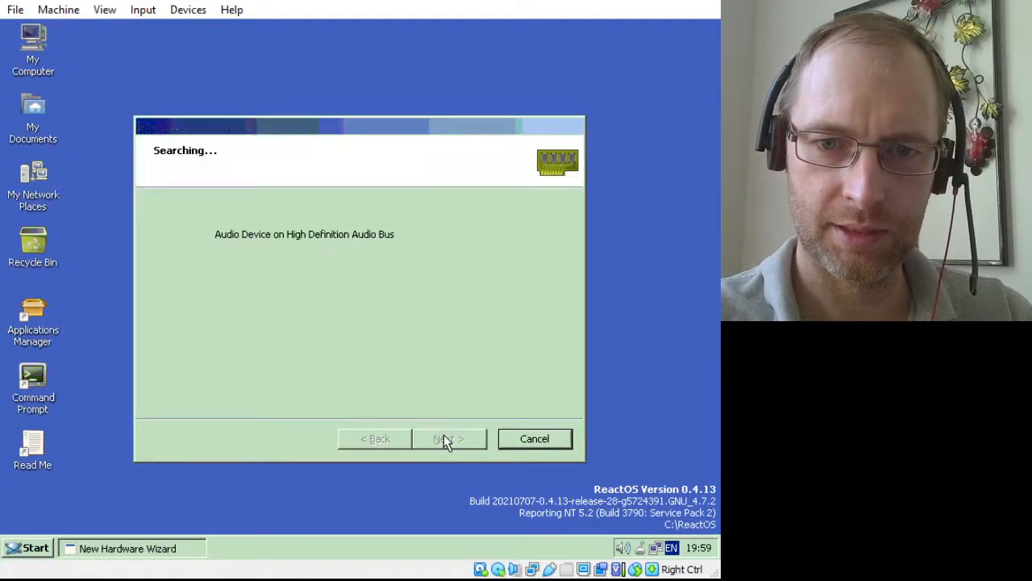
click(448, 440)
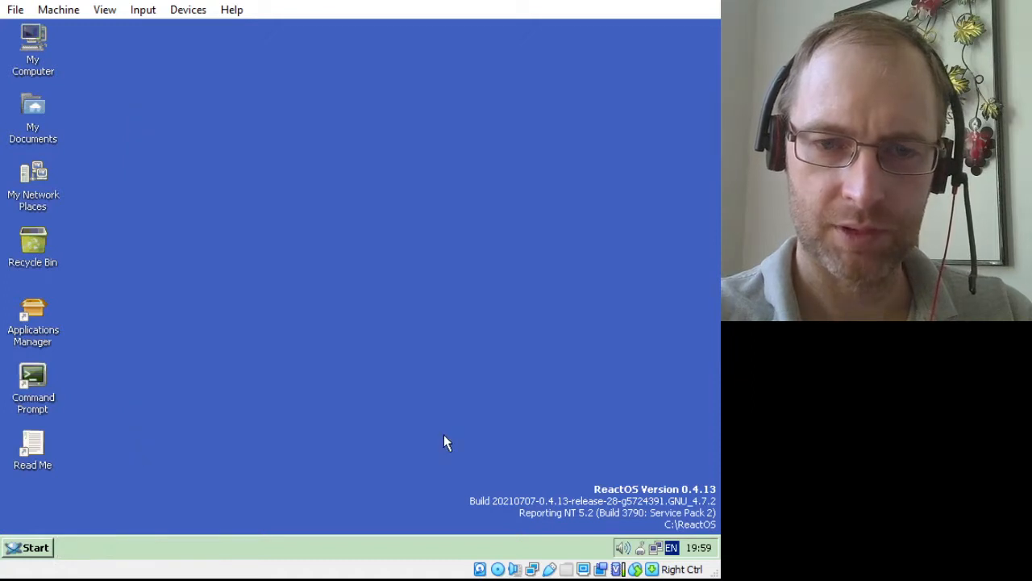
click(31, 551)
mouse_move(172, 369)
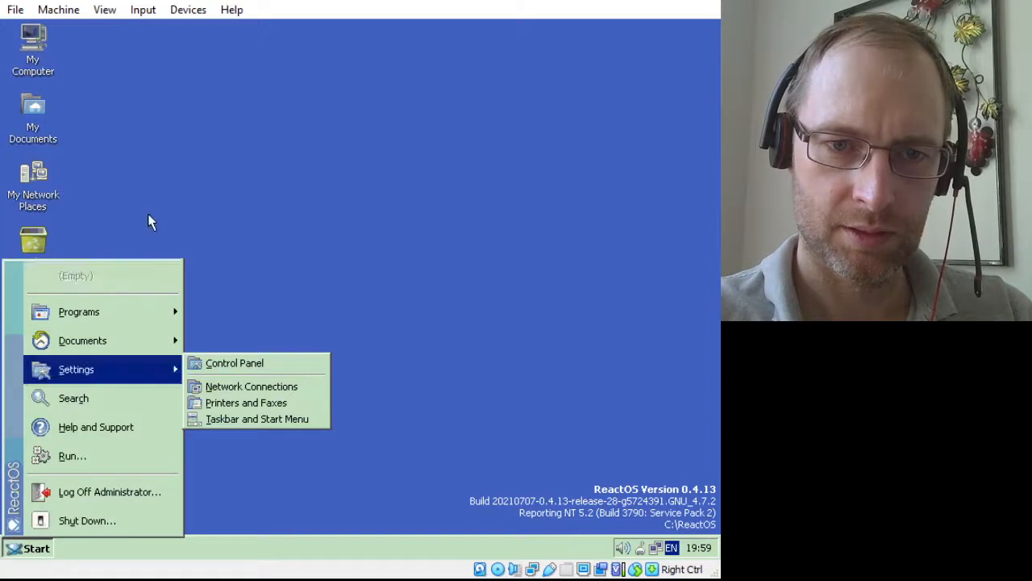
click(379, 145)
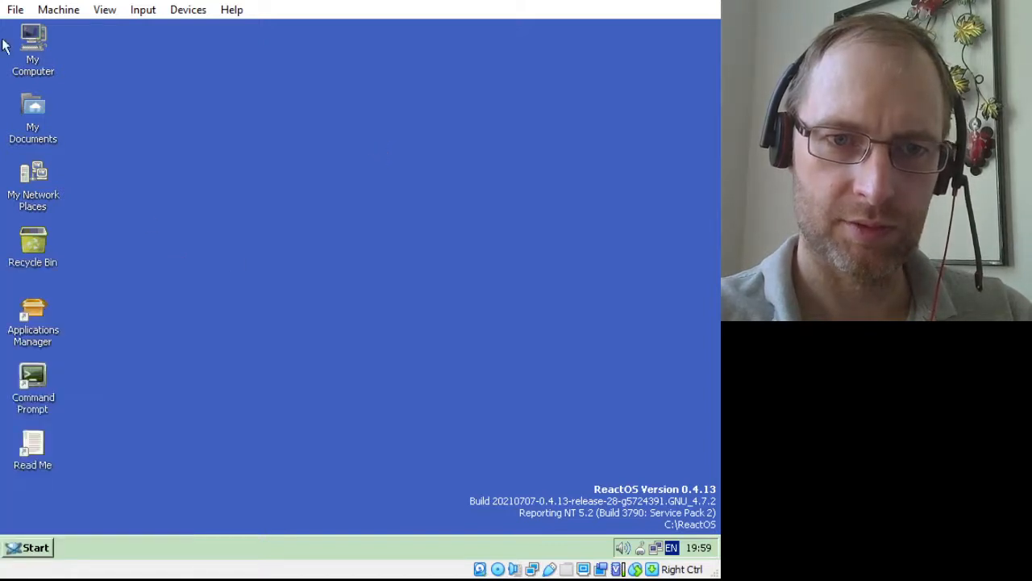
Open the ReactOS Applications Manager and mark AC'97 Driver for VirtualBox in the applications available for installation
click(45, 553)
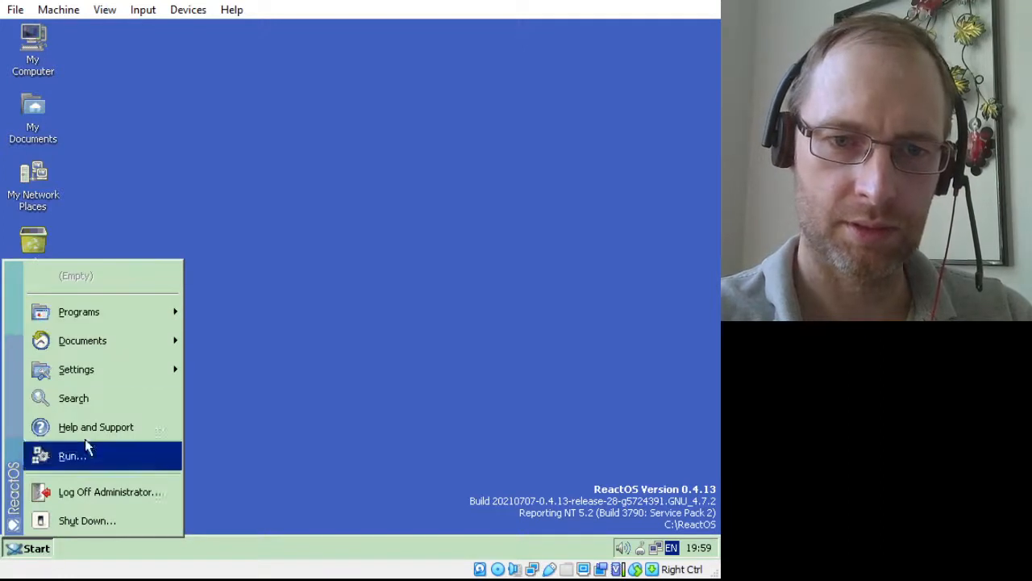
mouse_move(123, 320)
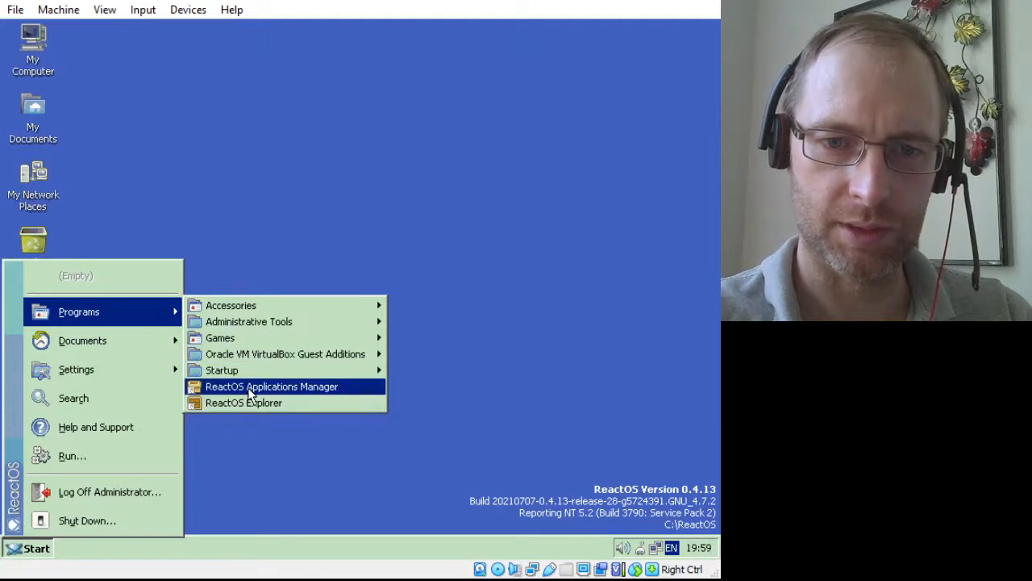
click(248, 389)
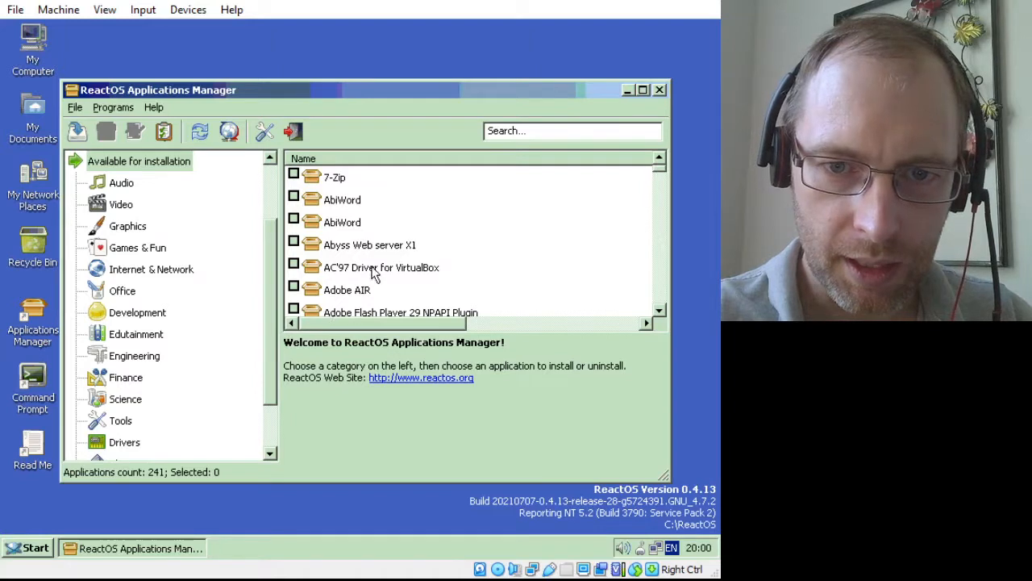
click(295, 264)
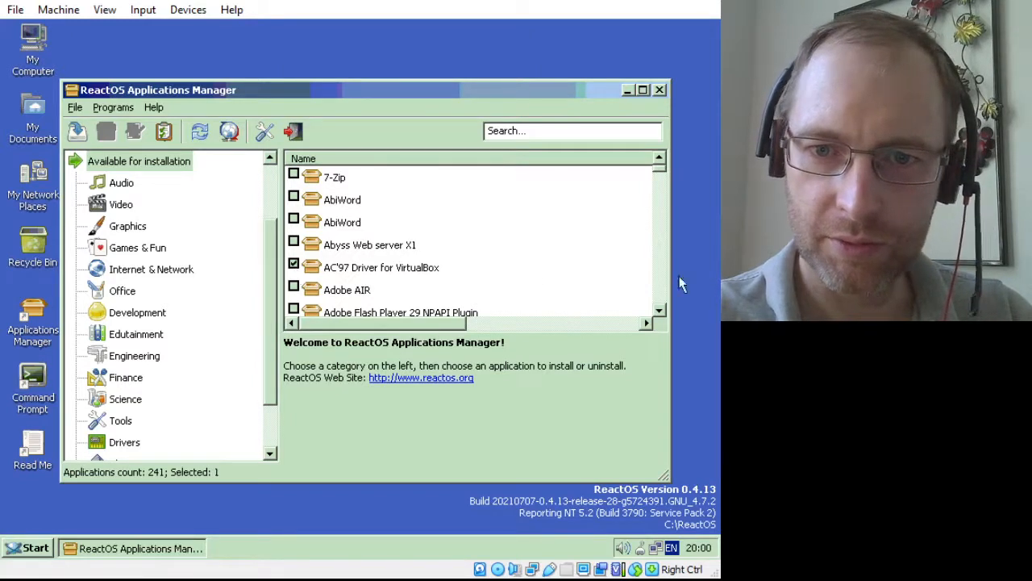
Look through the full list of applications available for installation for suitable drivers and programs
click(660, 313)
click(659, 313)
click(660, 313)
click(660, 313)
click(659, 313)
drag(660, 313, 660, 313)
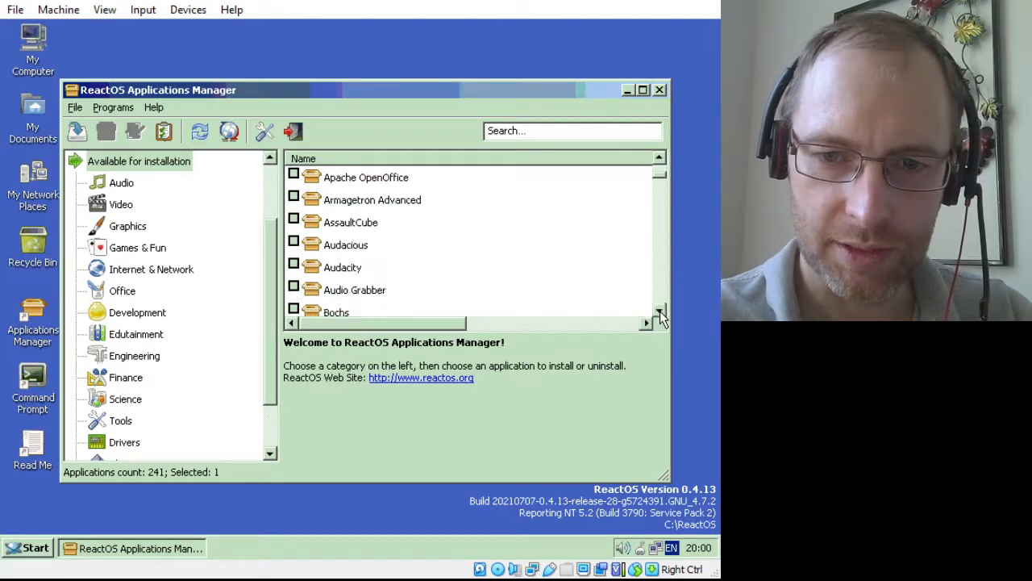
click(659, 160)
click(659, 160)
click(658, 159)
click(659, 160)
click(659, 160)
click(659, 160)
click(659, 160)
click(658, 159)
click(659, 160)
click(659, 160)
click(658, 160)
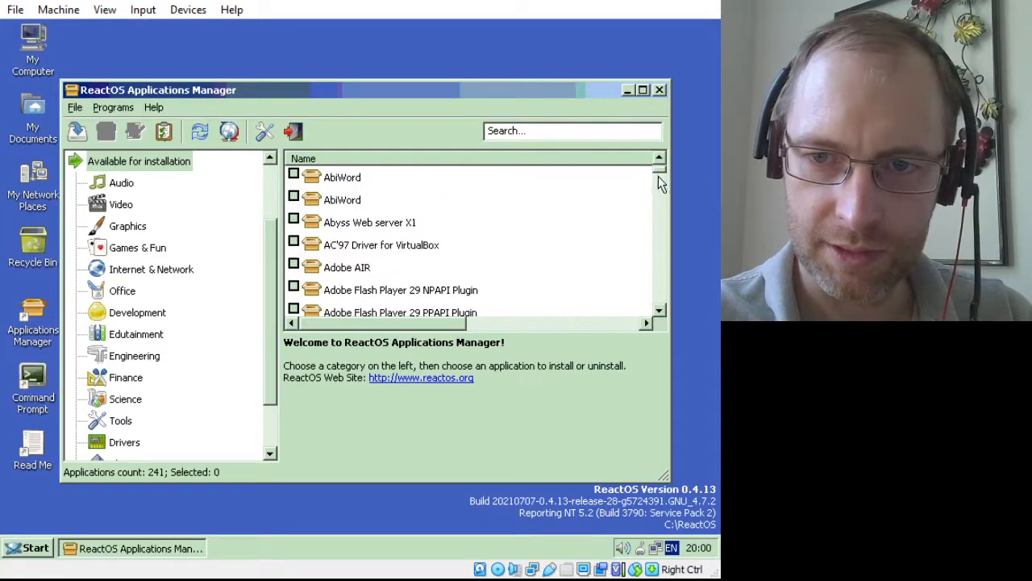
drag(660, 177, 659, 245)
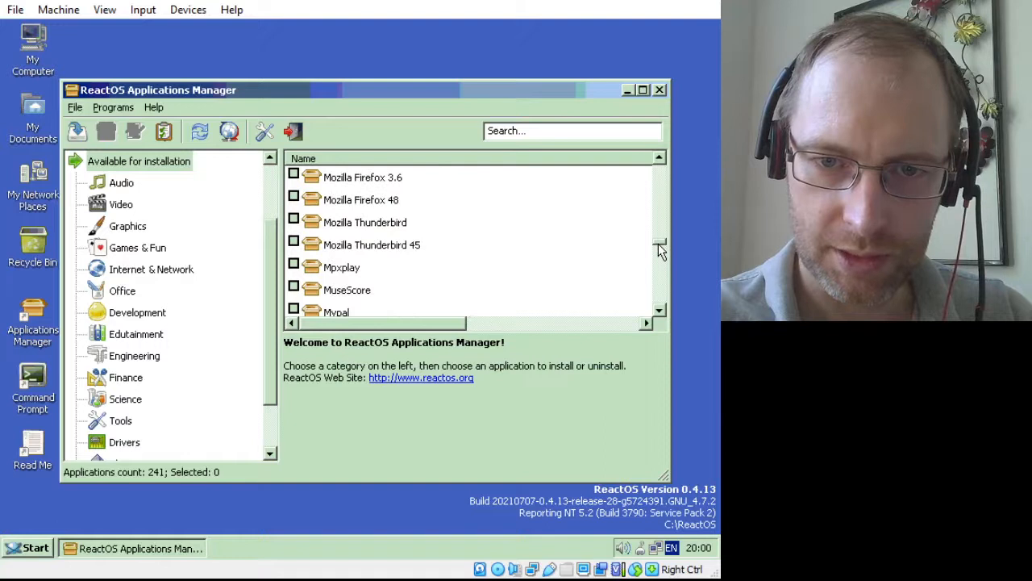
click(657, 161)
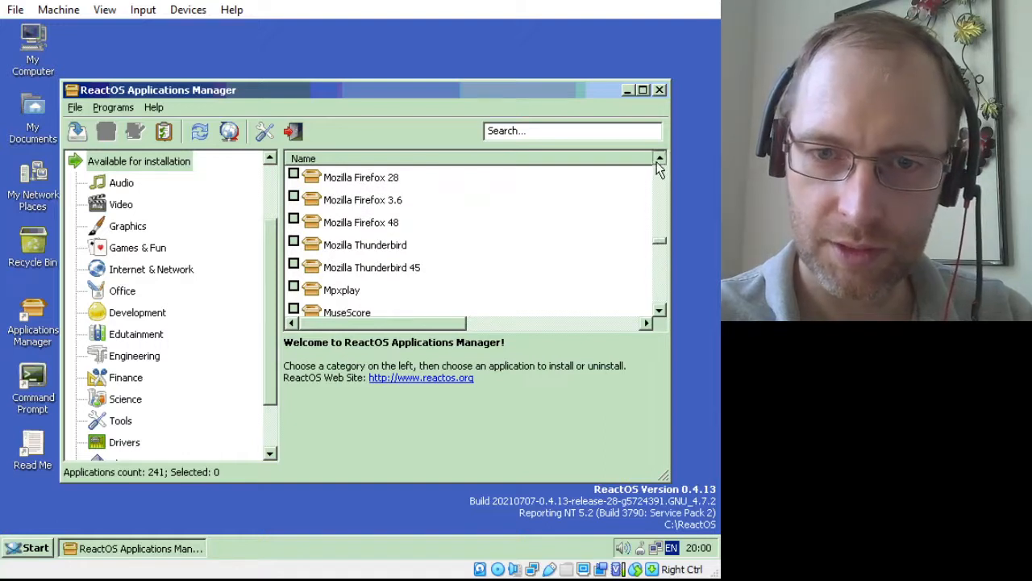
click(658, 160)
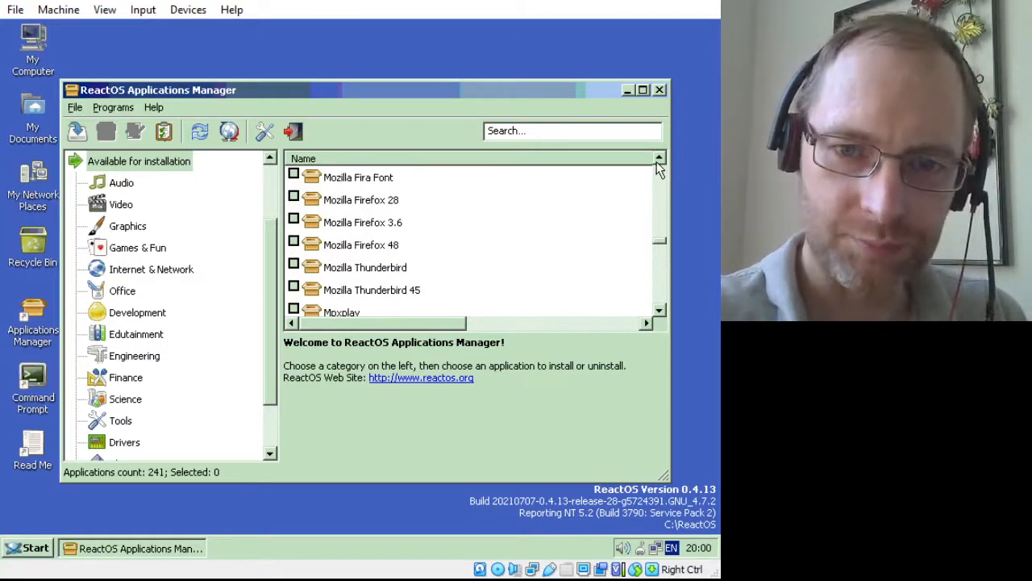
click(657, 161)
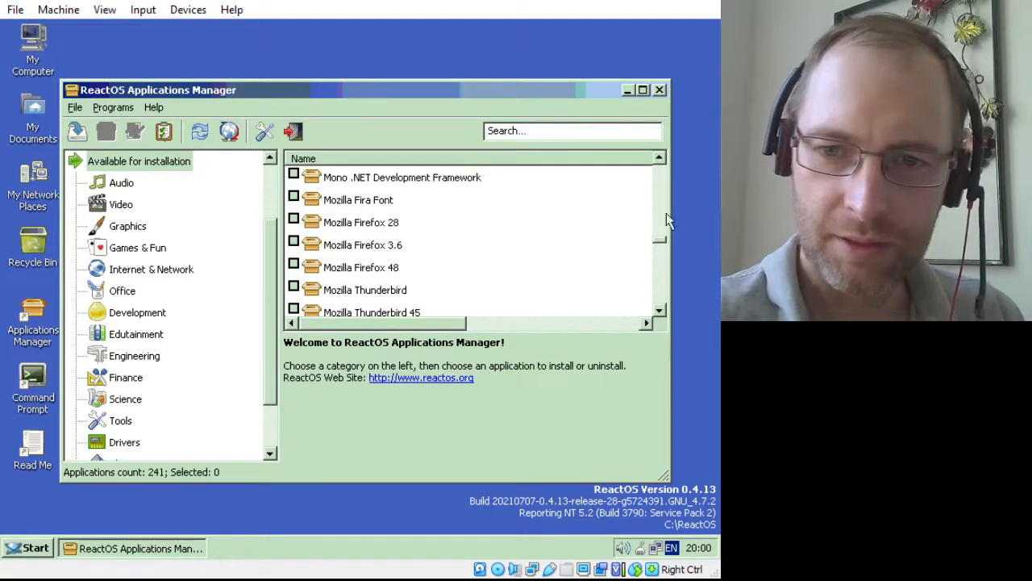
double_click(658, 312)
click(659, 312)
click(659, 312)
click(659, 312)
double_click(659, 312)
double_click(659, 312)
click(659, 312)
double_click(659, 312)
double_click(659, 312)
double_click(658, 312)
click(658, 312)
click(658, 312)
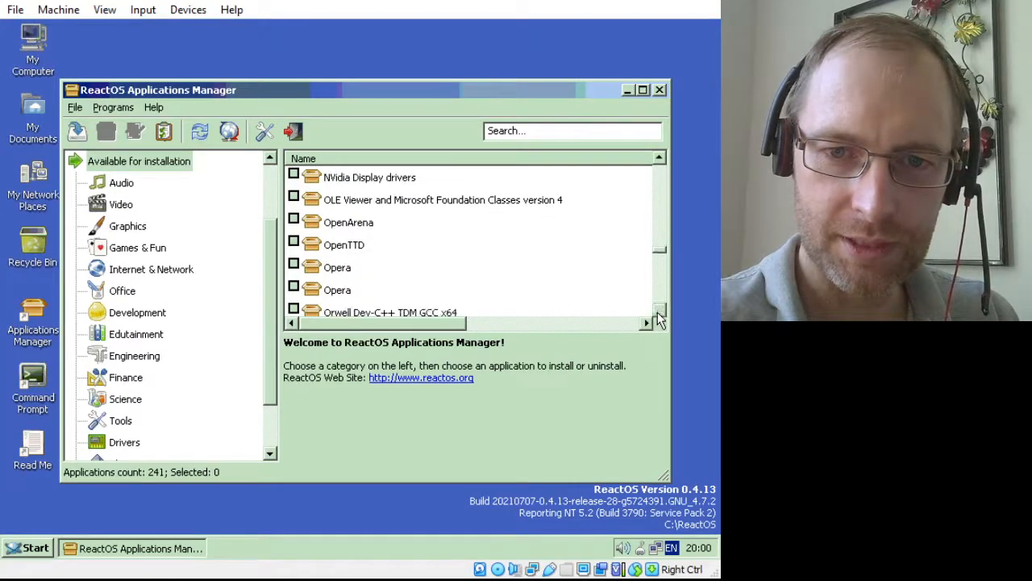
double_click(659, 312)
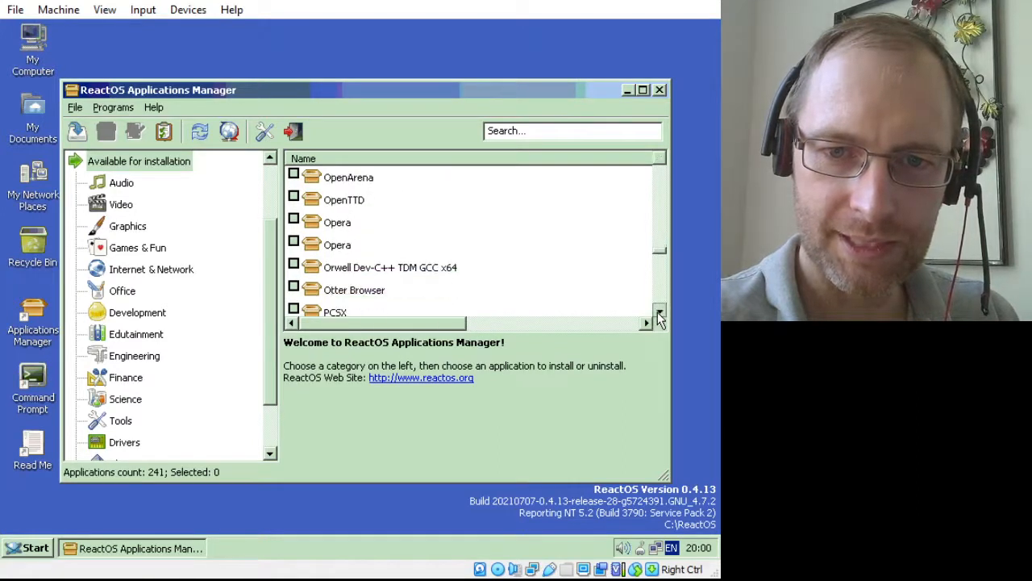
Search the available applications for "intel" and for "hd", and clear the search
click(546, 130)
text(intel)
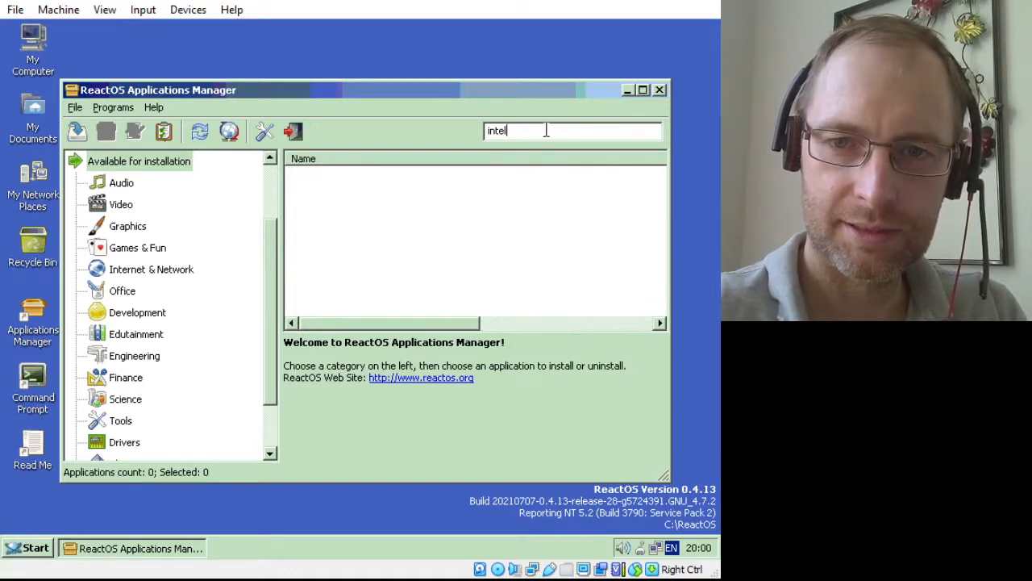
key(BackSpace)
key(BackSpace)
key(BackSpace)
key(BackSpace)
key(BackSpace)
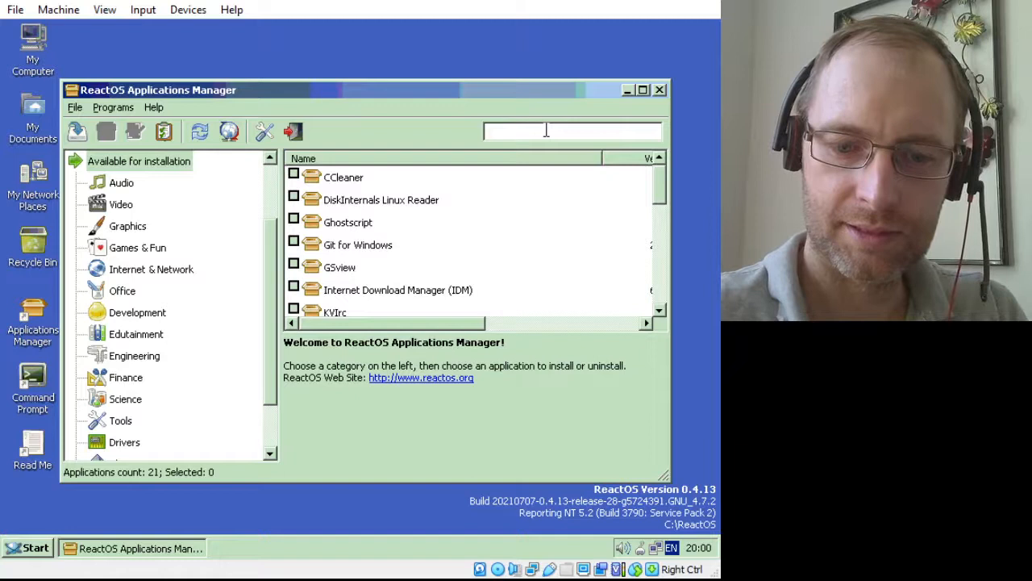
text(hd)
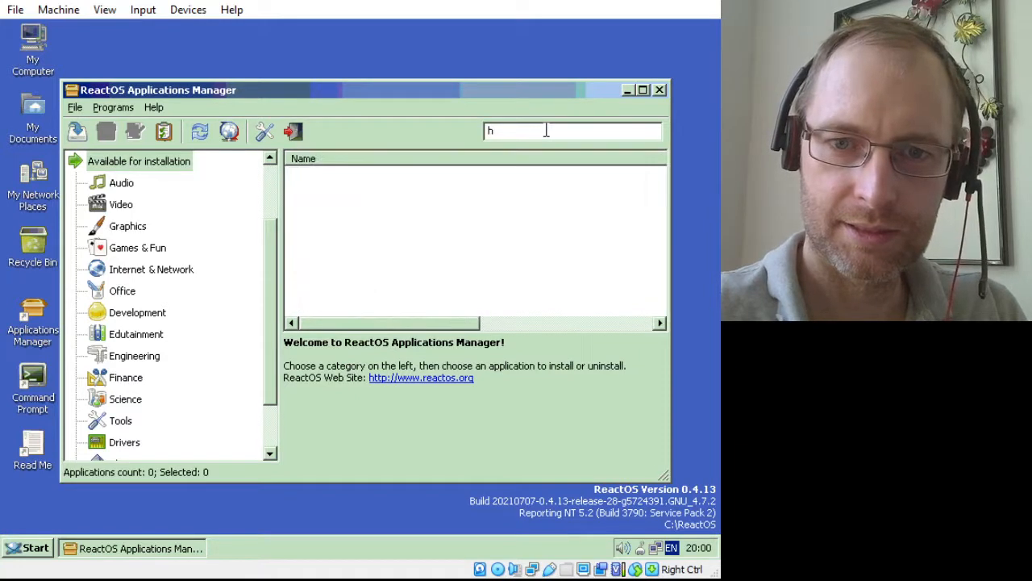
key(BackSpace)
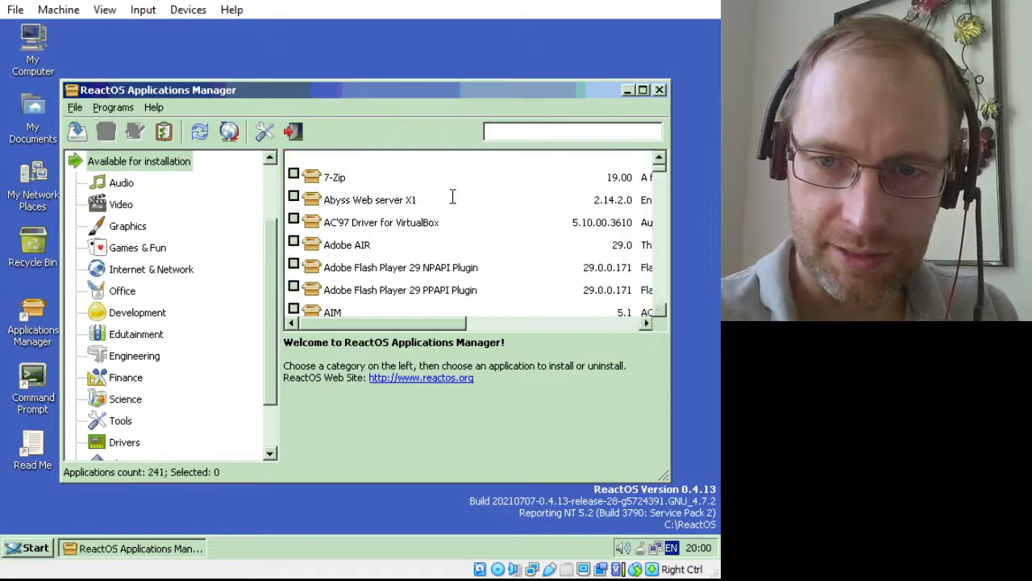
Mark AC'97 Driver for VirtualBox for installation and browse the list for further applications
click(295, 266)
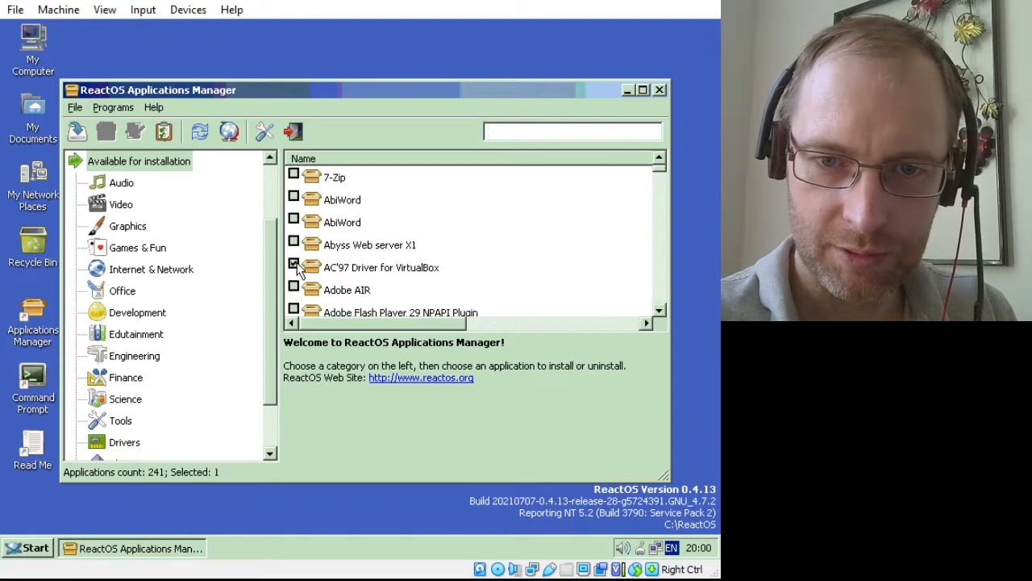
click(659, 312)
click(660, 312)
click(659, 313)
click(659, 313)
click(659, 313)
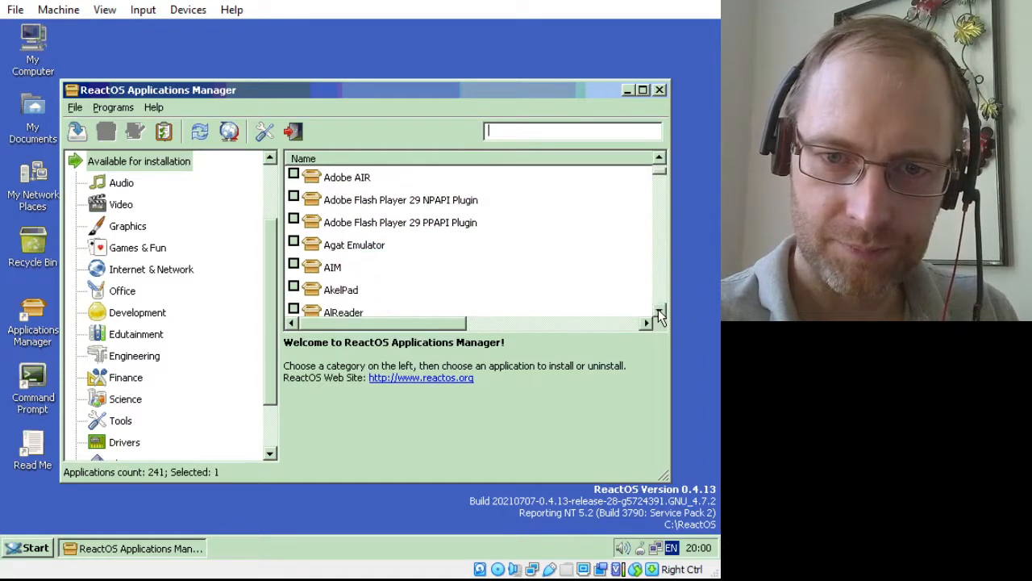
click(659, 313)
click(659, 313)
click(660, 313)
click(660, 313)
drag(660, 315, 660, 314)
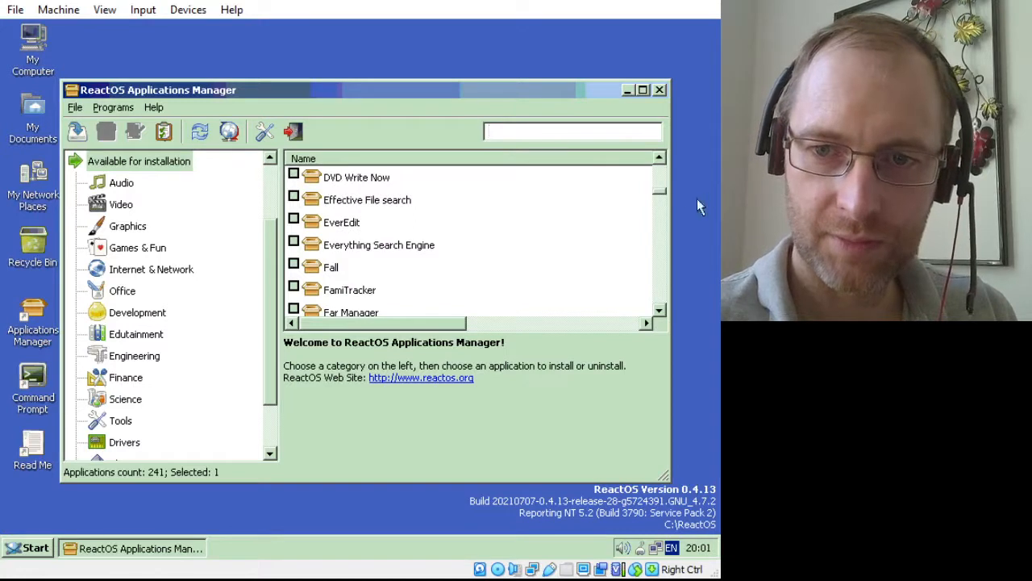
Search for "fire", mark Mozilla Firefox 48, and start installing the selected applications
mouse_move(659, 191)
mouse_down()
mouse_move(658, 227)
mouse_move(651, 194)
mouse_up()
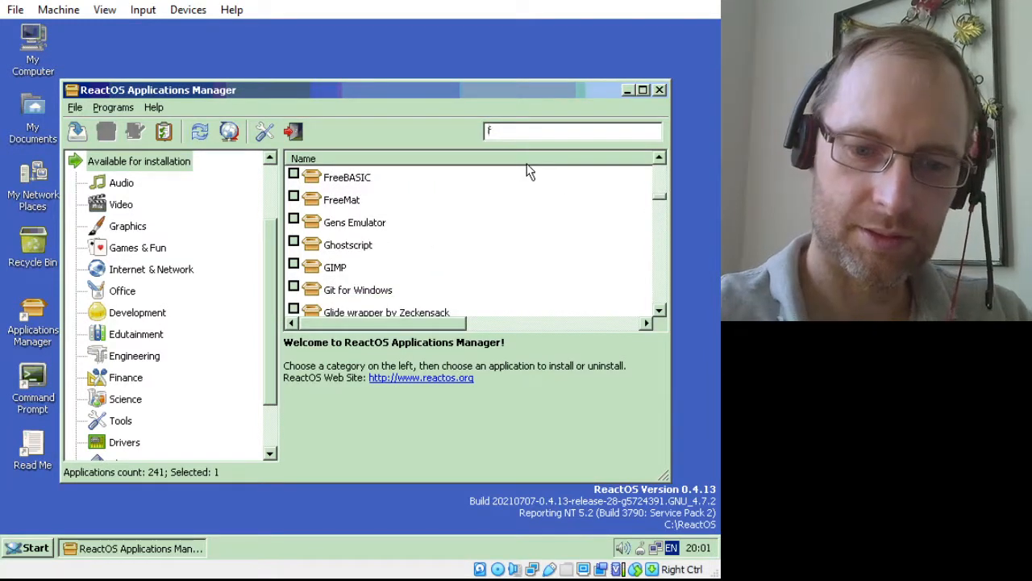
text(ire)
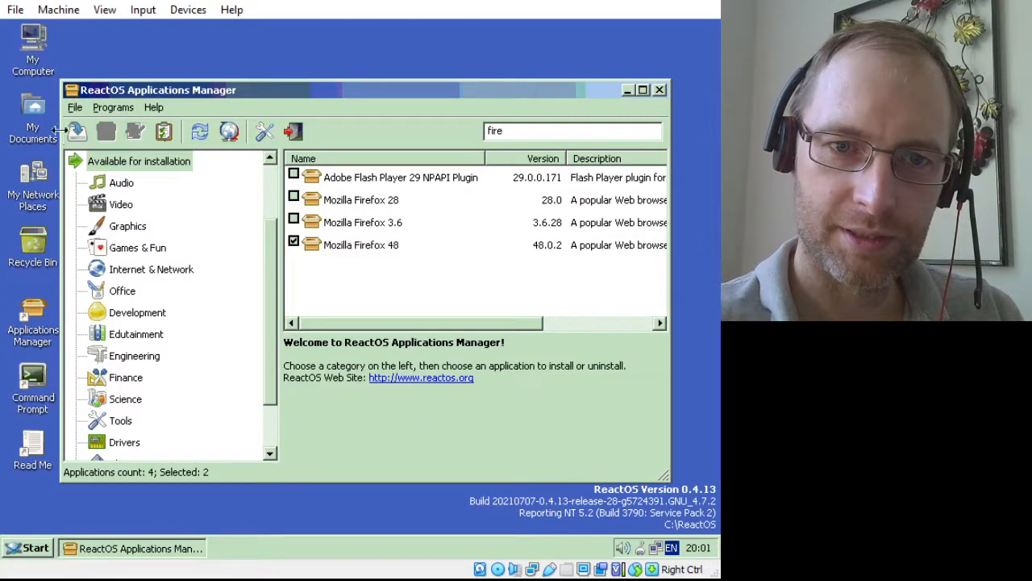
click(77, 133)
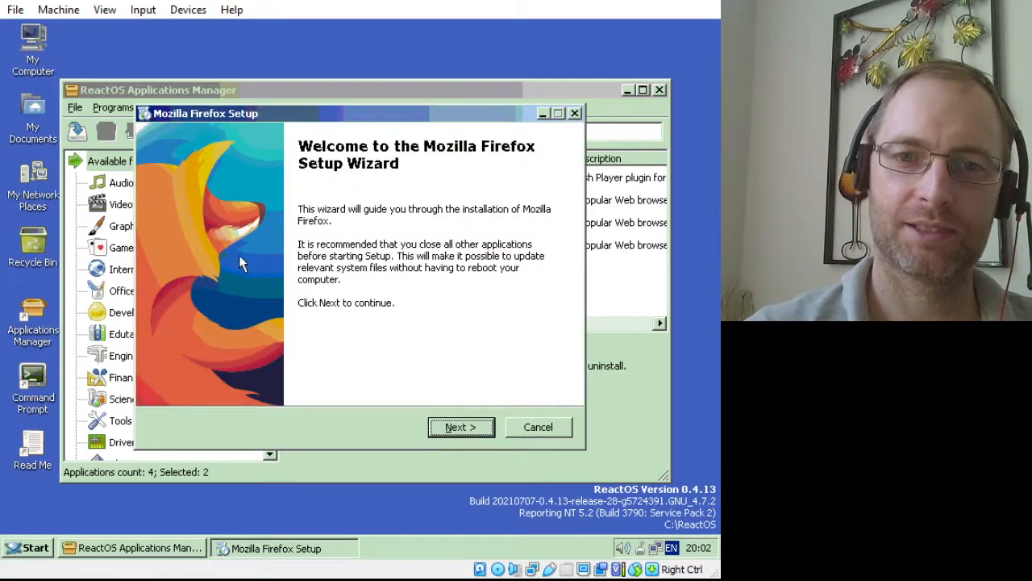
Install Mozilla Firefox with the Standard setup type
click(474, 429)
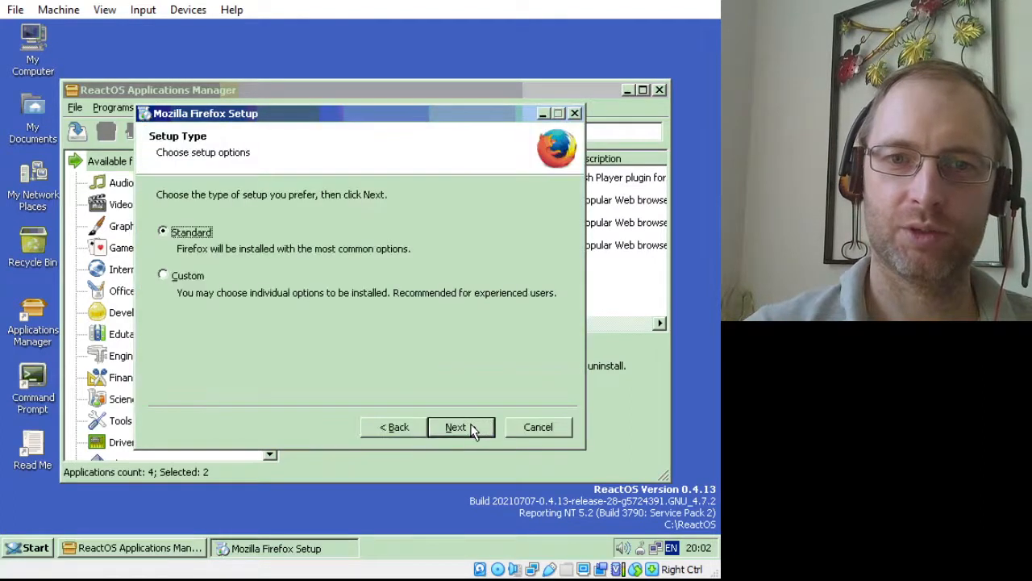
click(474, 428)
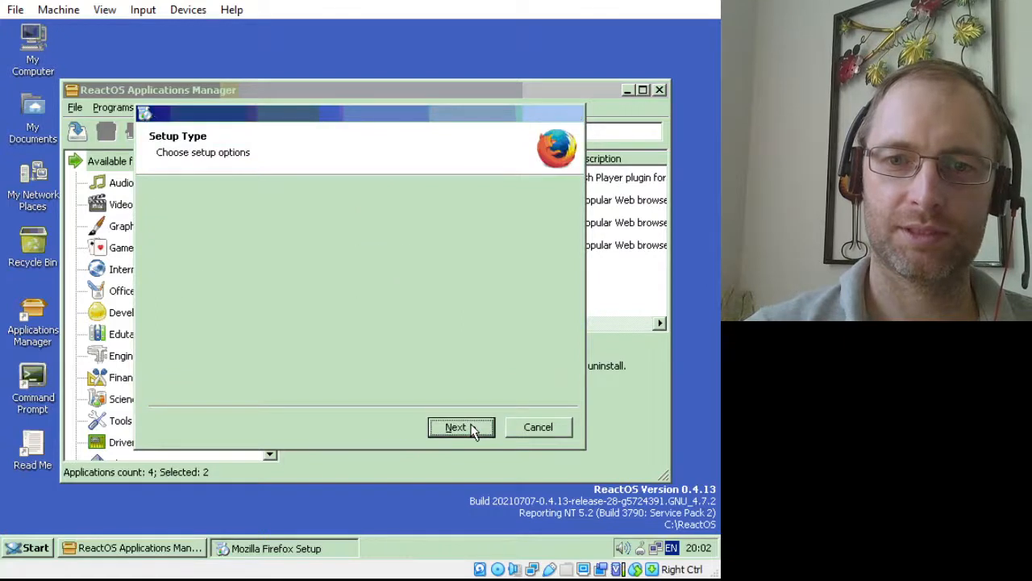
click(474, 429)
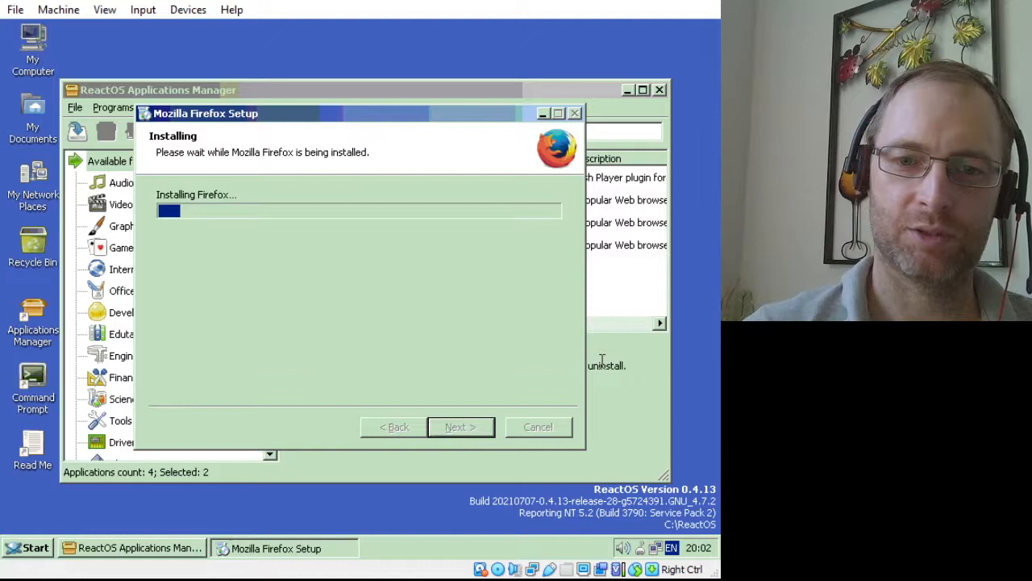
Open the Device Manager from the Administrative Tools and finish the Mozilla Firefox Setup wizard
click(25, 551)
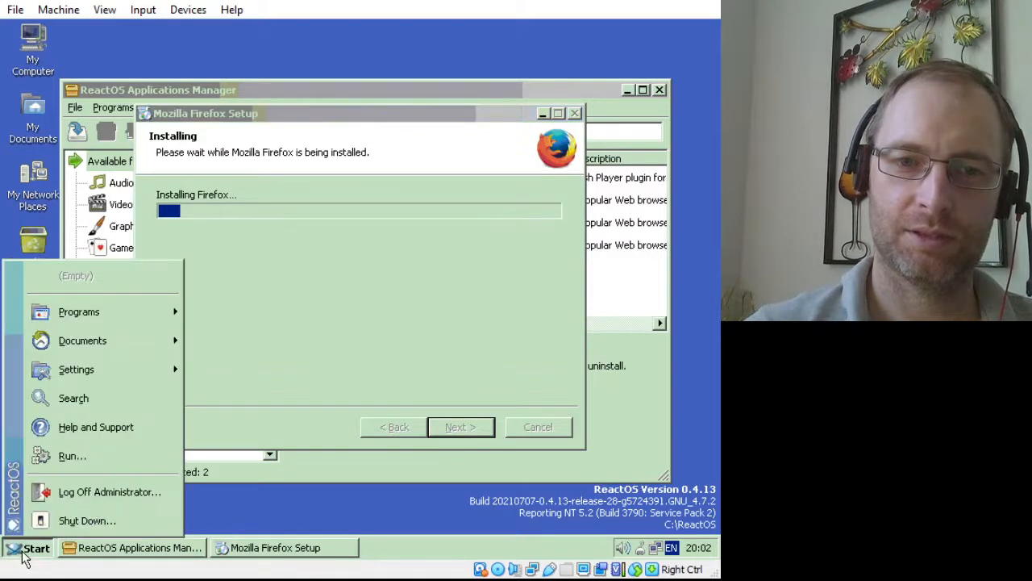
mouse_move(121, 319)
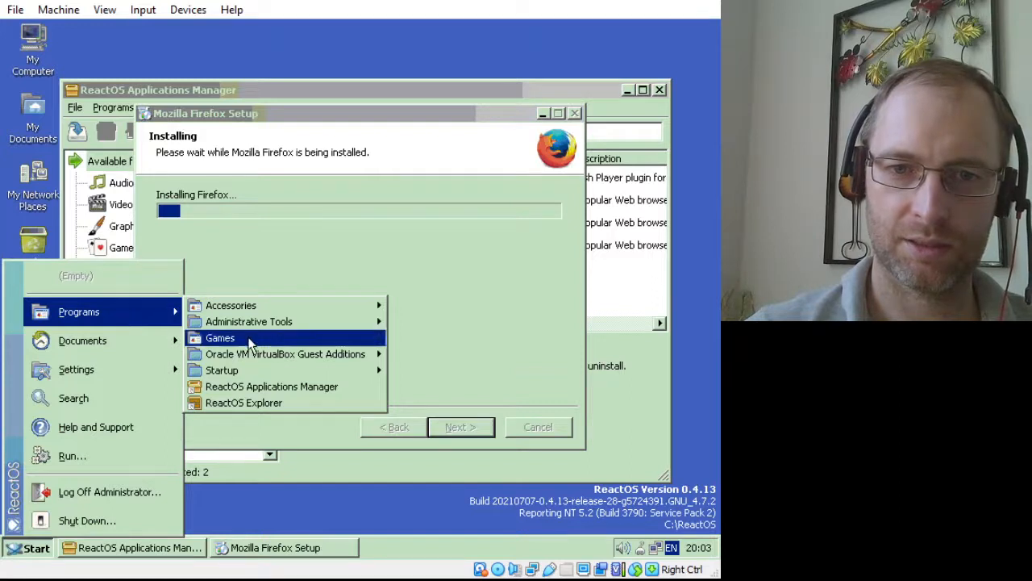
mouse_move(264, 337)
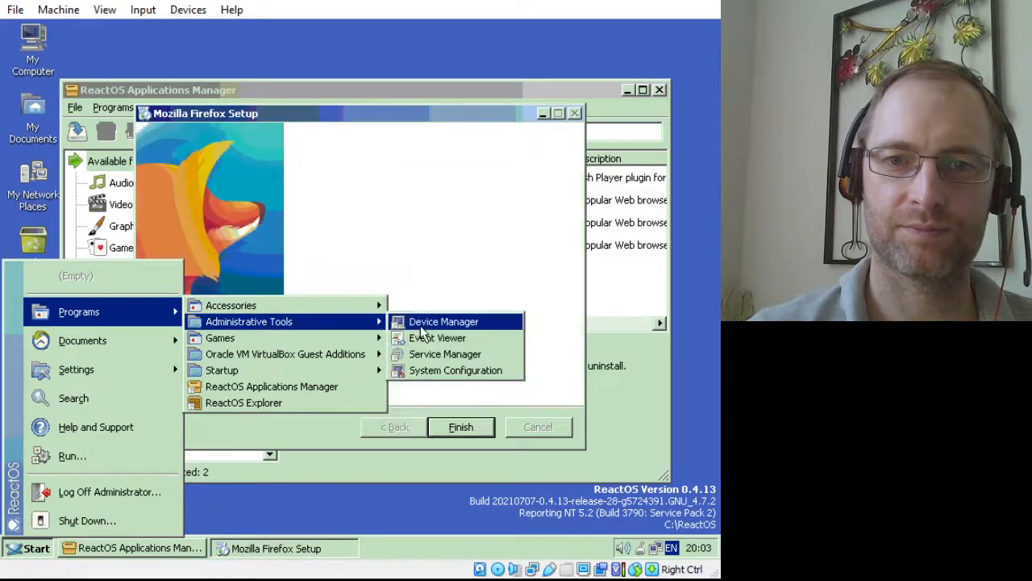
click(458, 427)
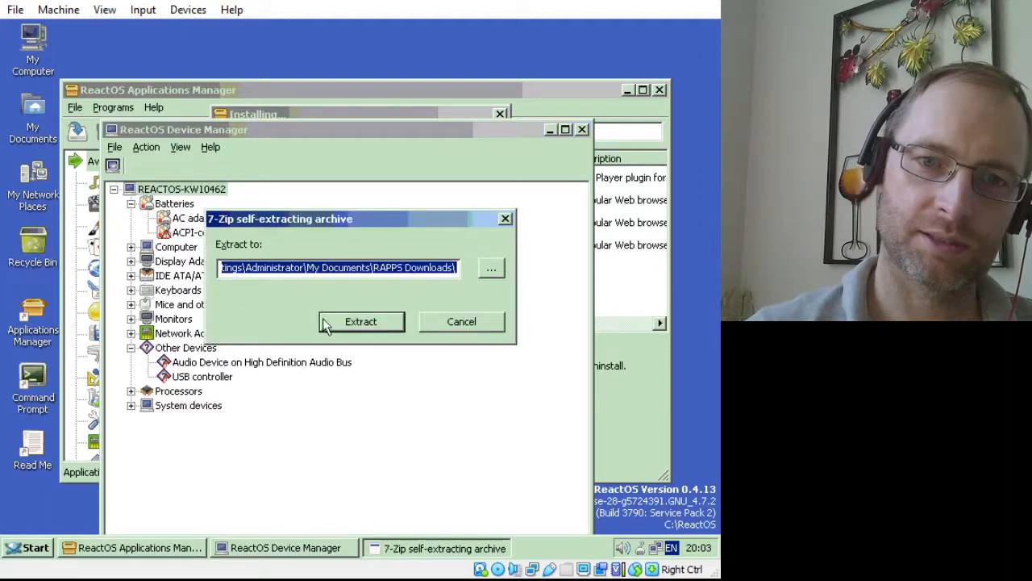
Move the 7-Zip self-extracting archive dialog off the device tree, cancel the extraction, and close the Device Manager
drag(327, 217, 398, 47)
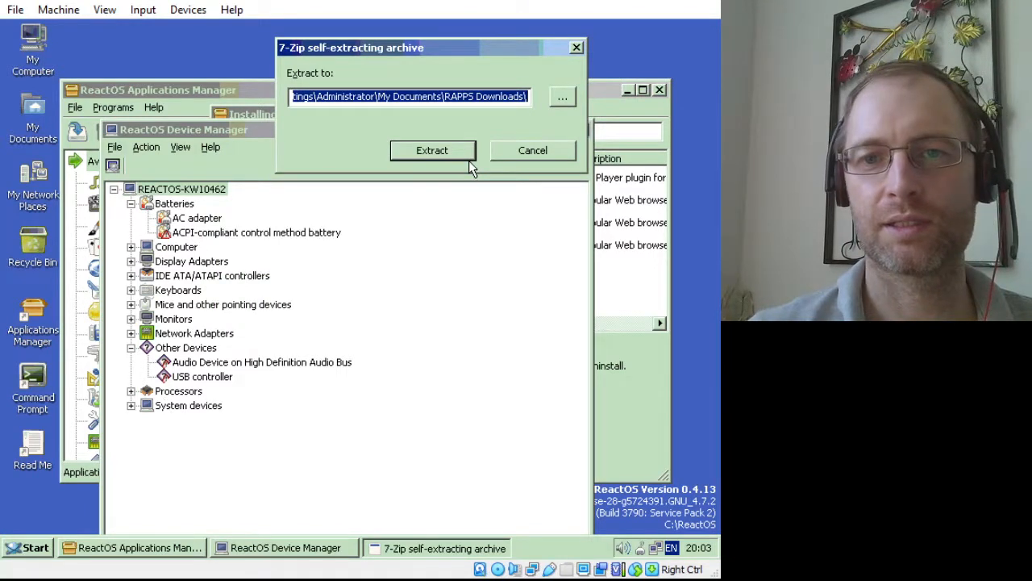
click(516, 153)
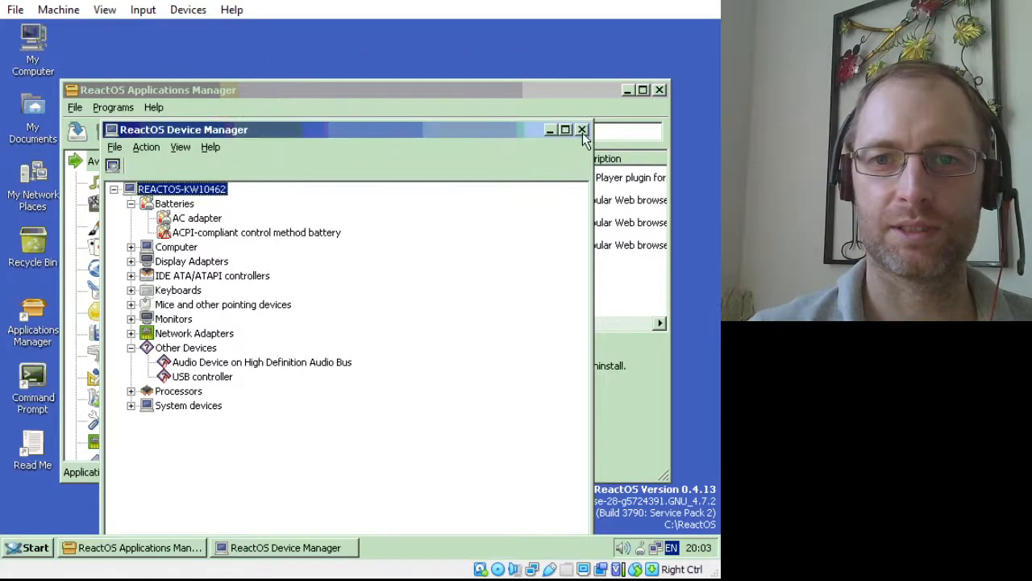
click(581, 130)
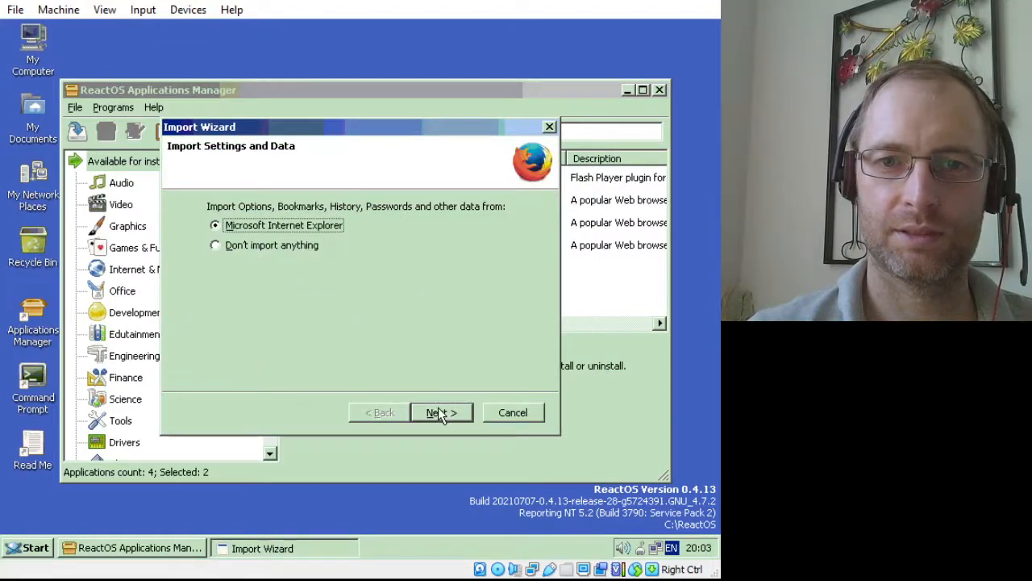
Complete Firefox's Import Wizard with the option to not import anything
click(215, 245)
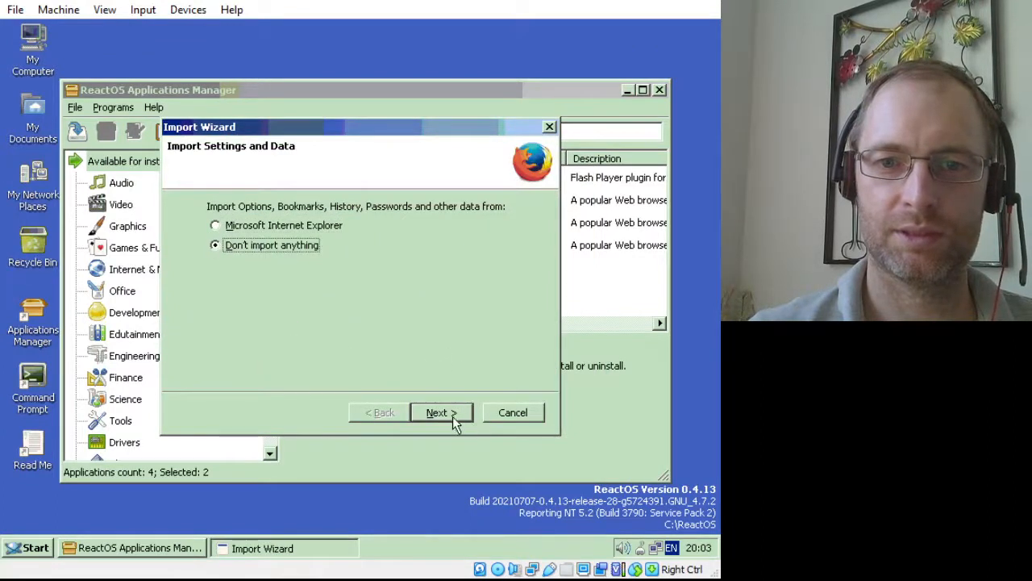
click(450, 414)
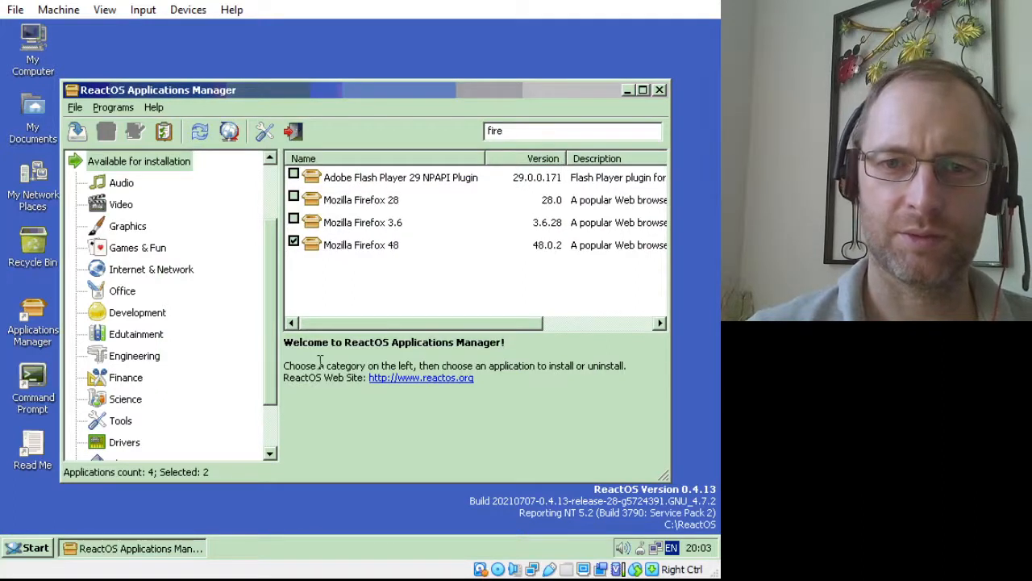
Search the Applications Manager for "graph" and look through the matching applications
drag(506, 129, 444, 128)
text(g)
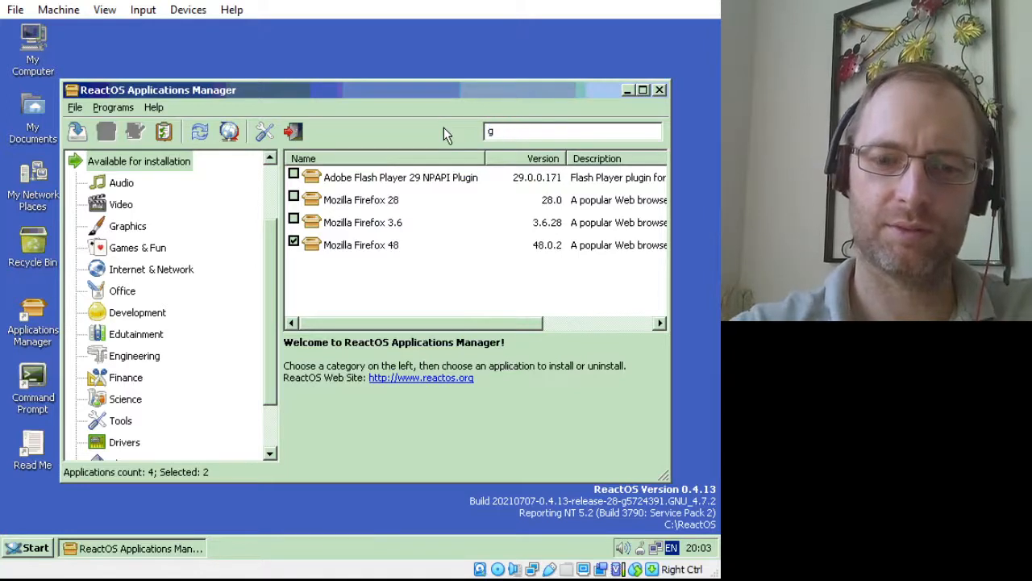
text(raph)
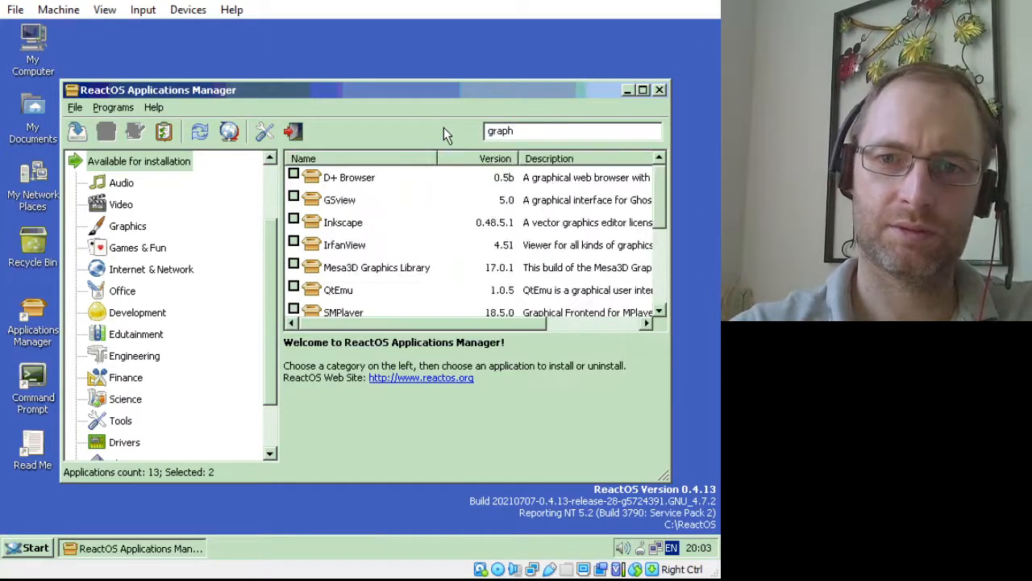
text(i)
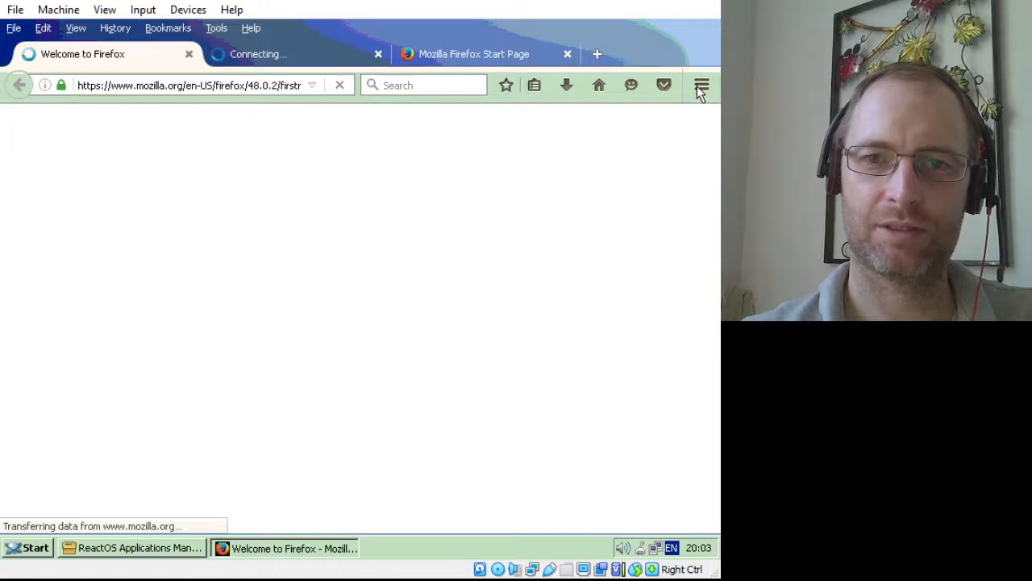
click(169, 555)
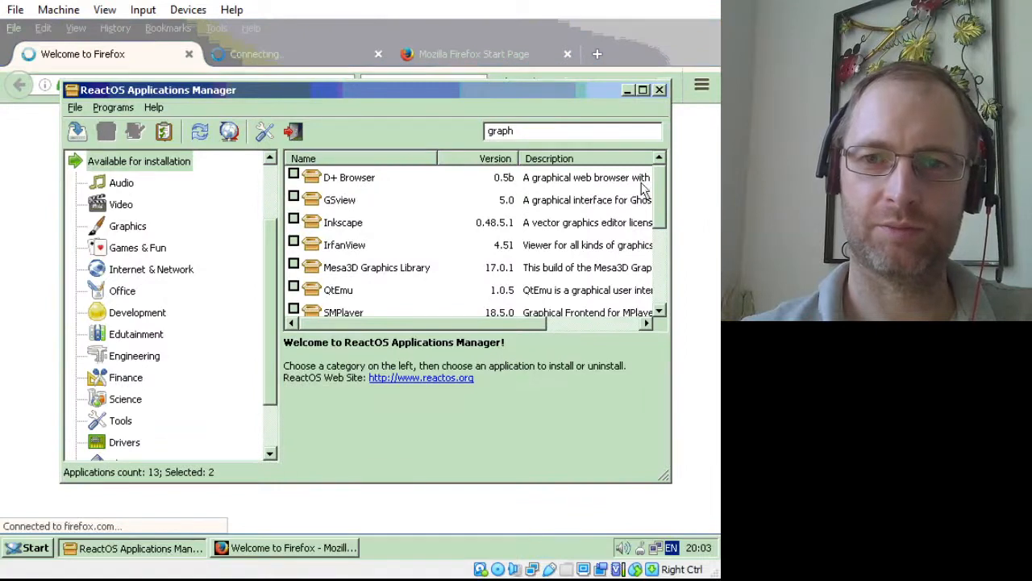
scroll(642, 187, down, 3)
scroll(645, 193, up, 3)
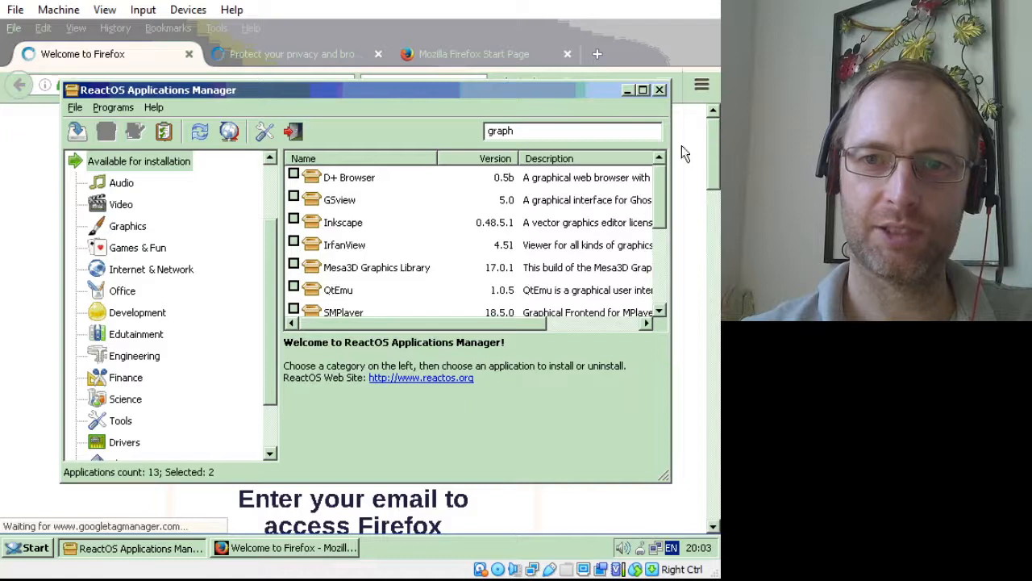
Return to the Firefox window, dismiss its open menu, and look through the welcome page
click(677, 146)
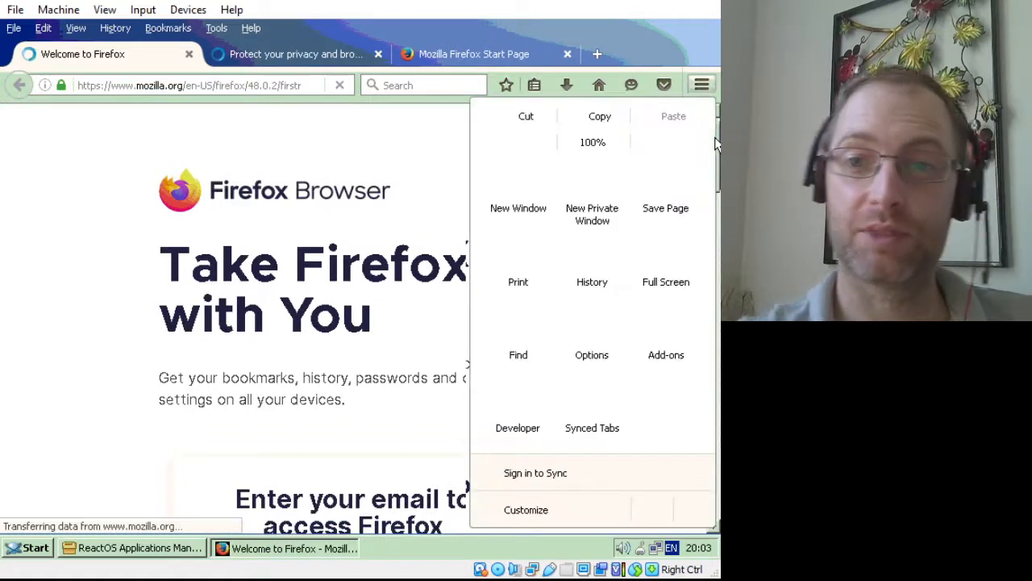
click(634, 37)
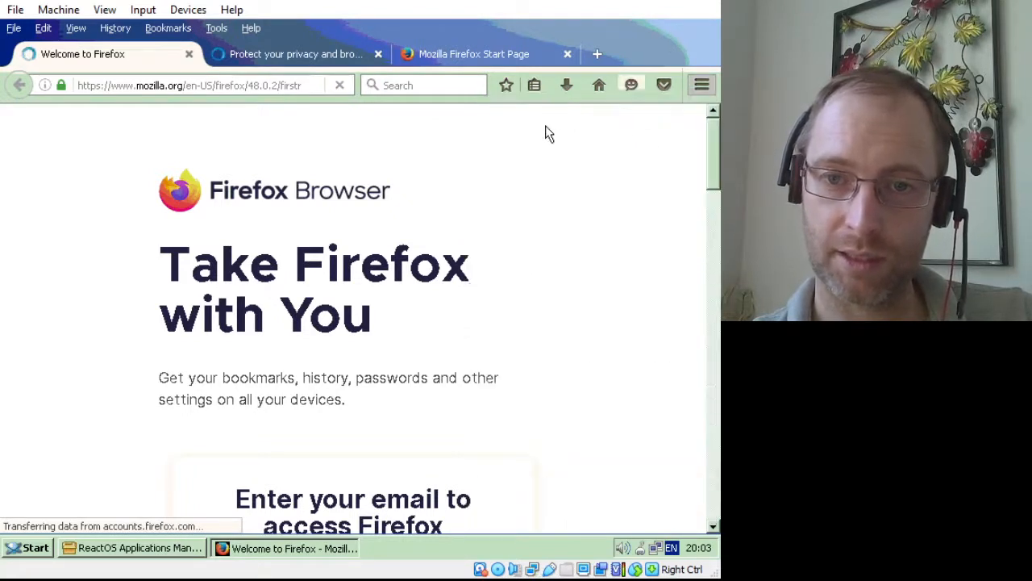
click(716, 216)
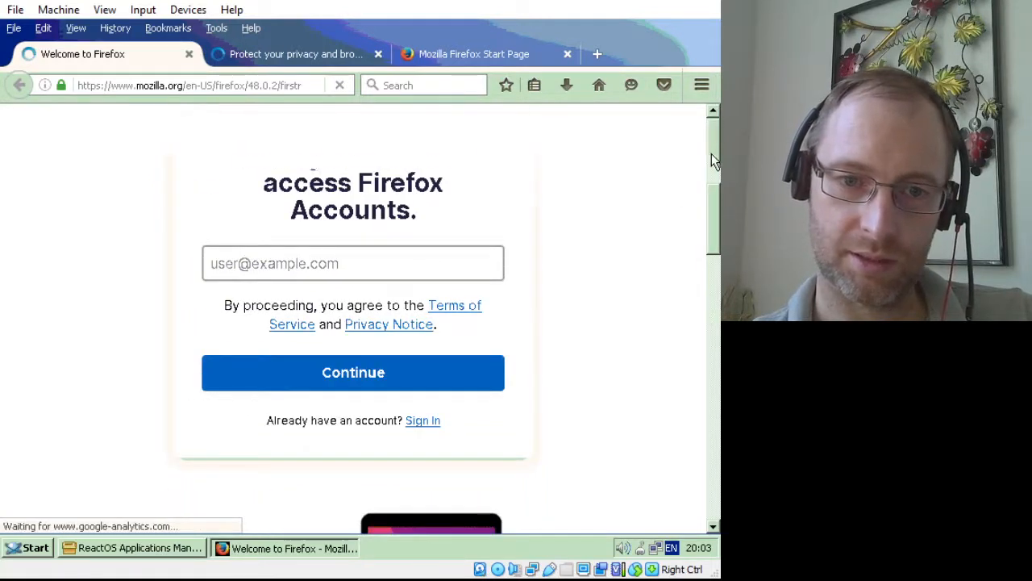
click(712, 157)
Shut down the ReactOS virtual machine with VirtualBox's ACPI shutdown
click(34, 550)
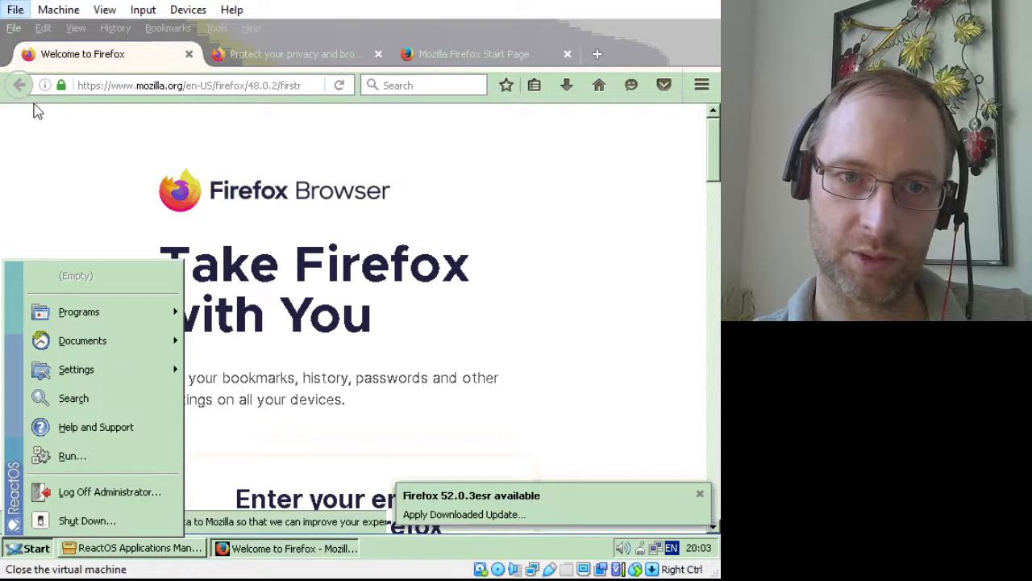
click(60, 10)
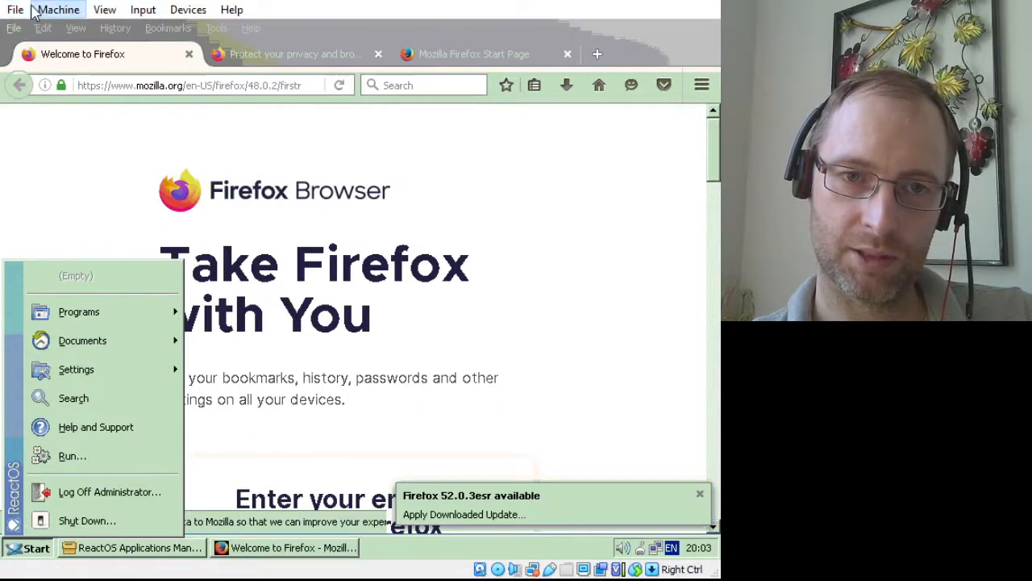
click(92, 174)
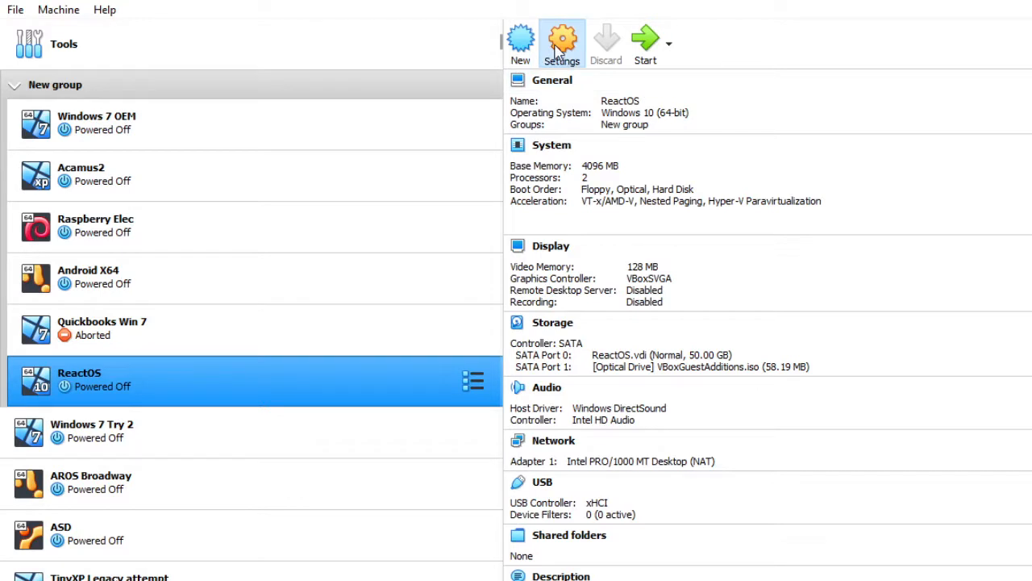
Set the ReactOS machine's chipset to ICH9 and its audio controller to ICH AC97, and start the machine
click(555, 50)
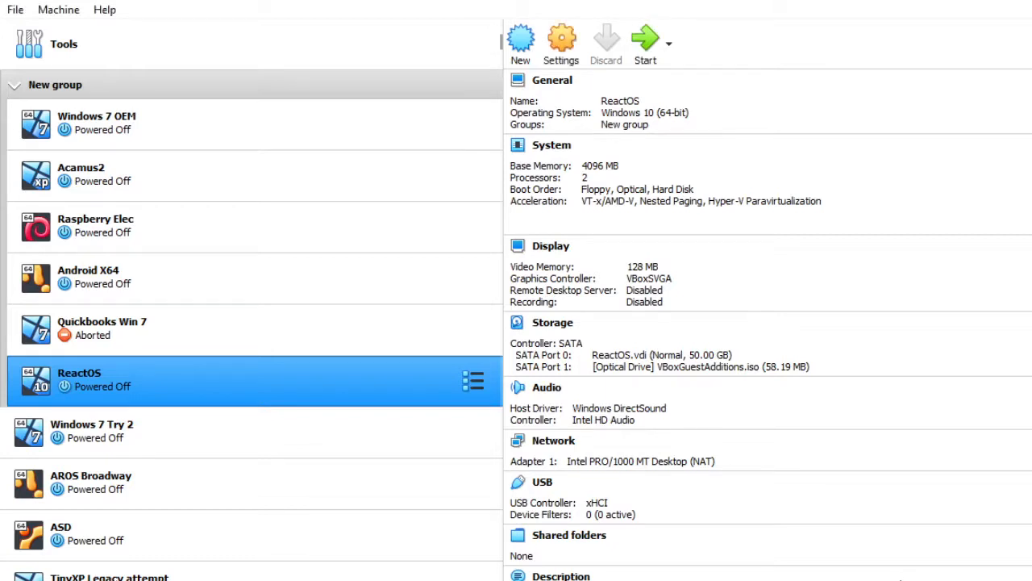
click(644, 36)
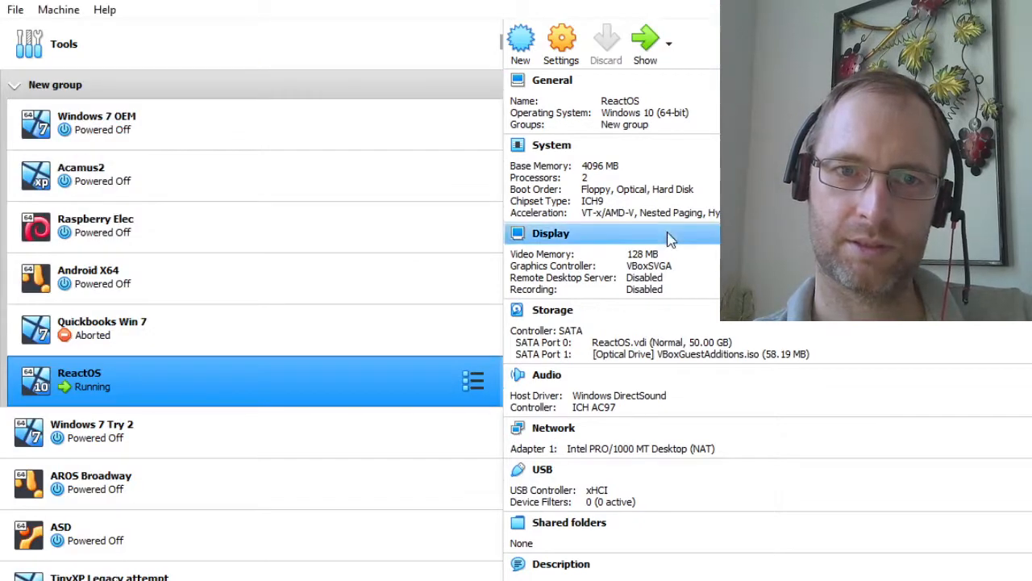
click(646, 50)
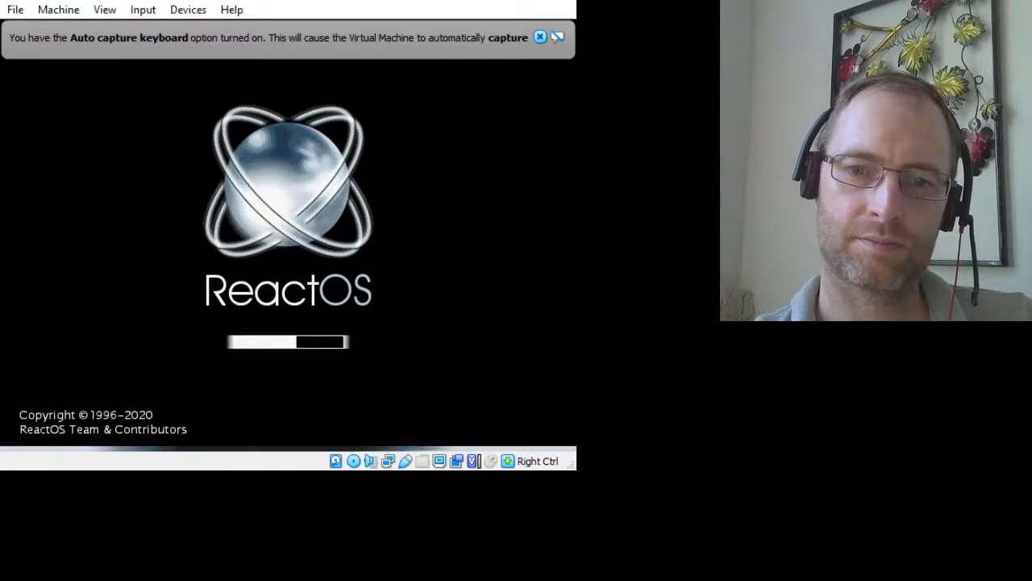
click(557, 38)
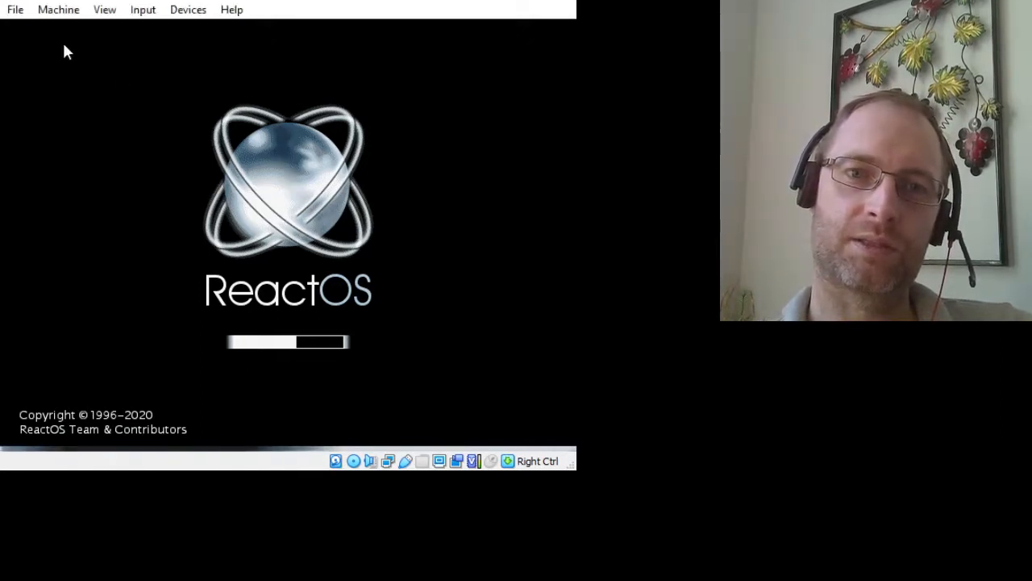
Try an ACPI shutdown of the ReactOS guest at its boot screen, and close the virtual machine to power it off
click(73, 9)
click(109, 80)
click(70, 9)
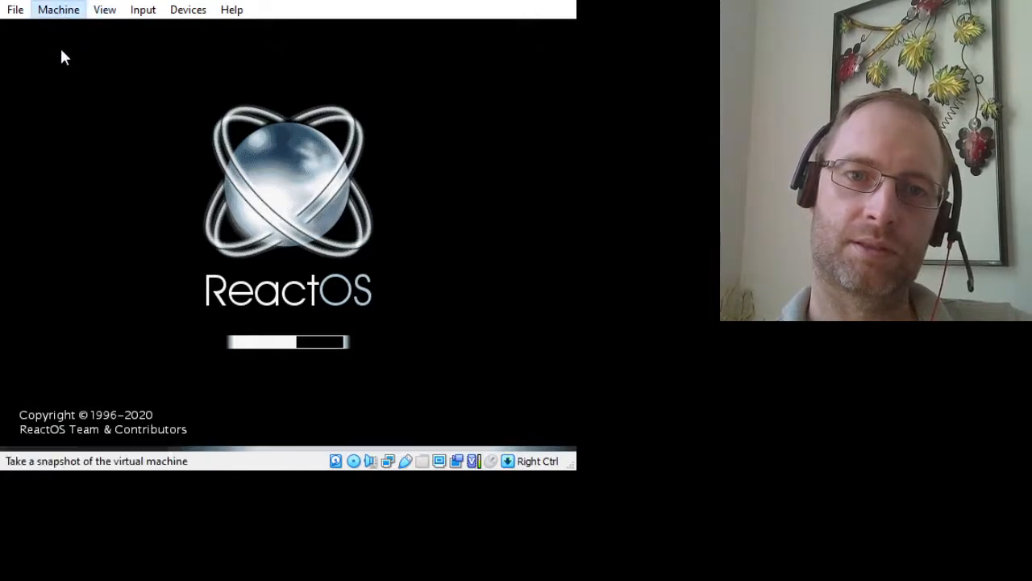
click(93, 175)
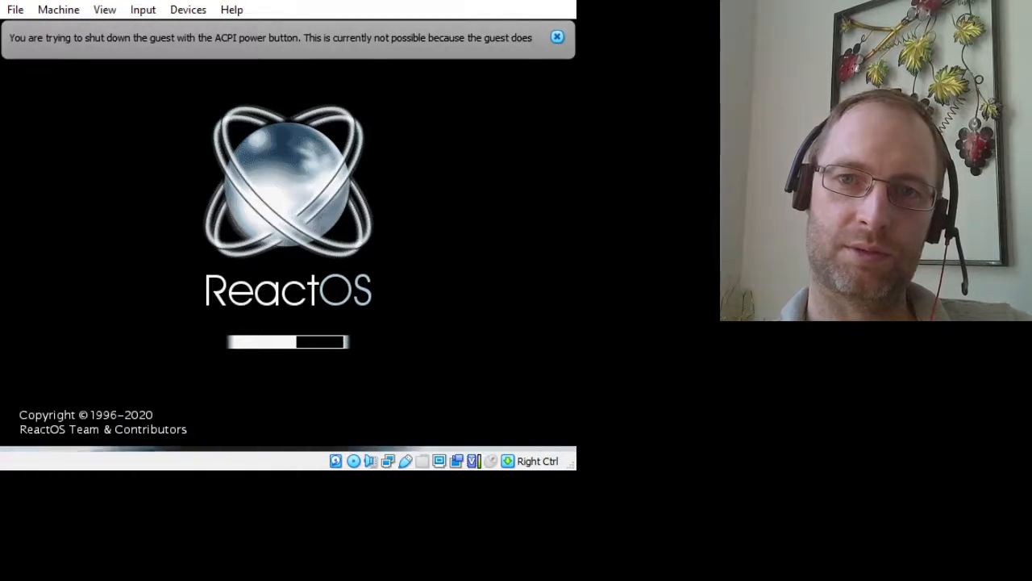
click(553, 2)
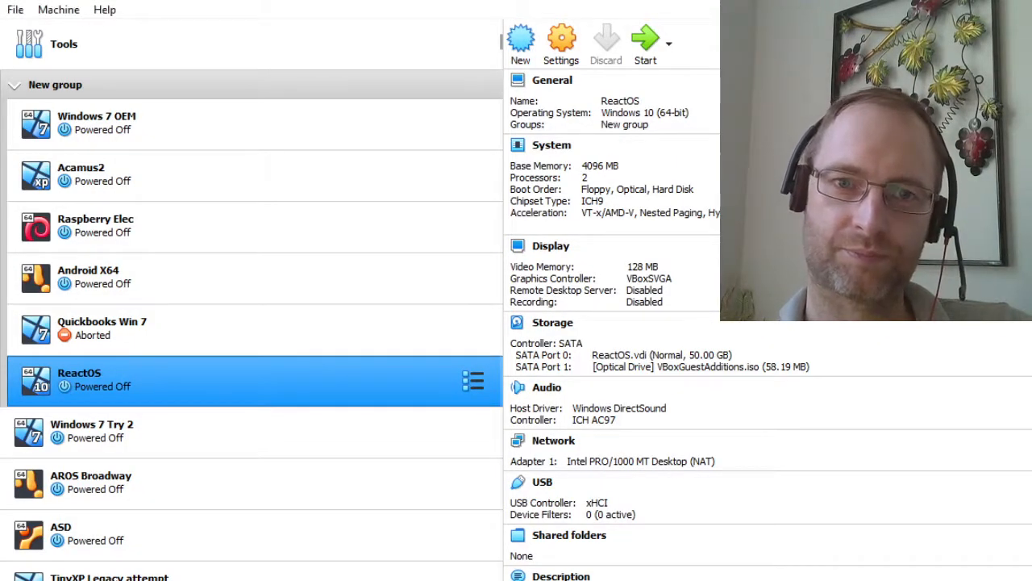
Revise the ReactOS machine's settings, start it again, and boot the plain ReactOS entry
click(580, 45)
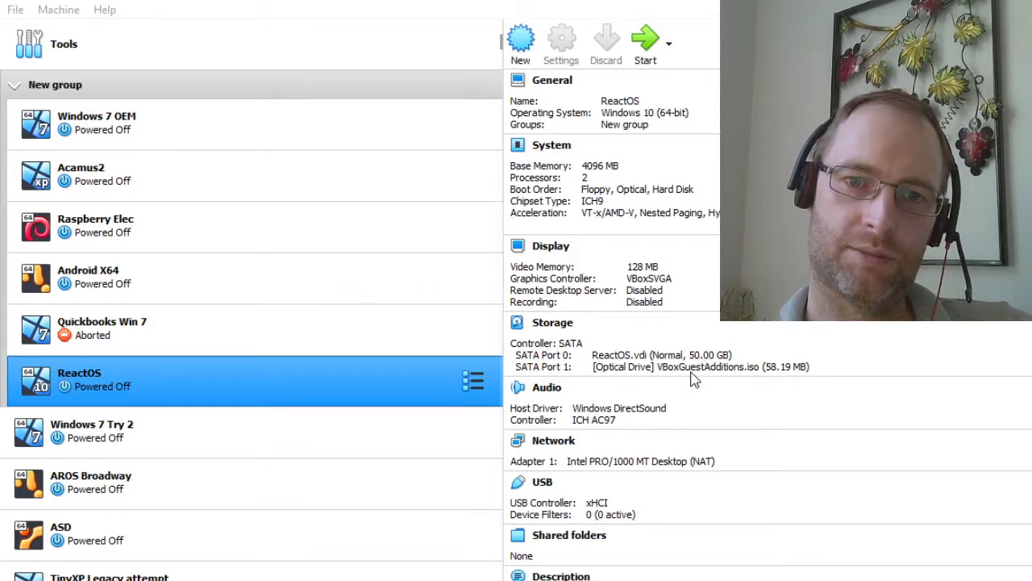
click(880, 578)
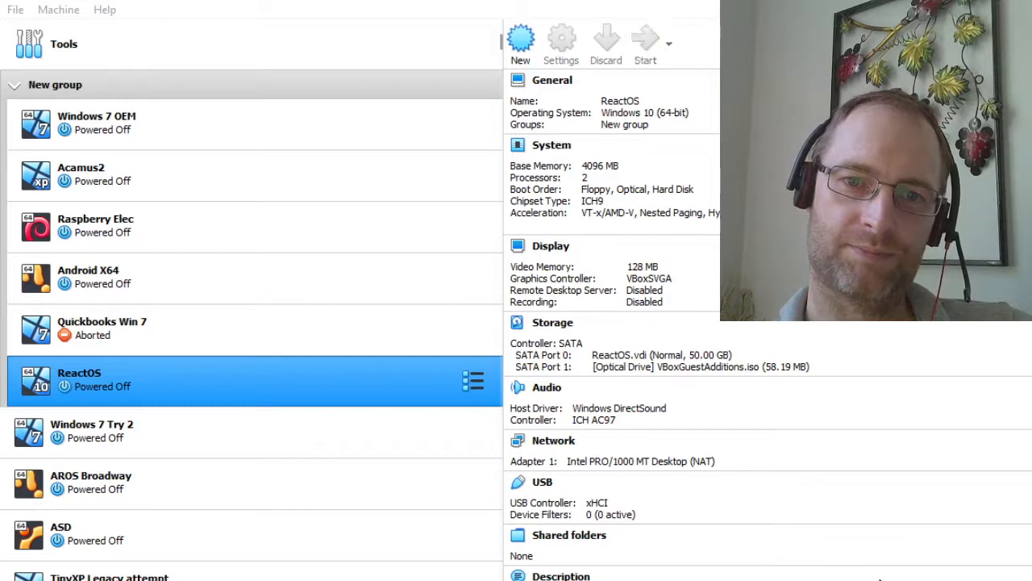
click(653, 33)
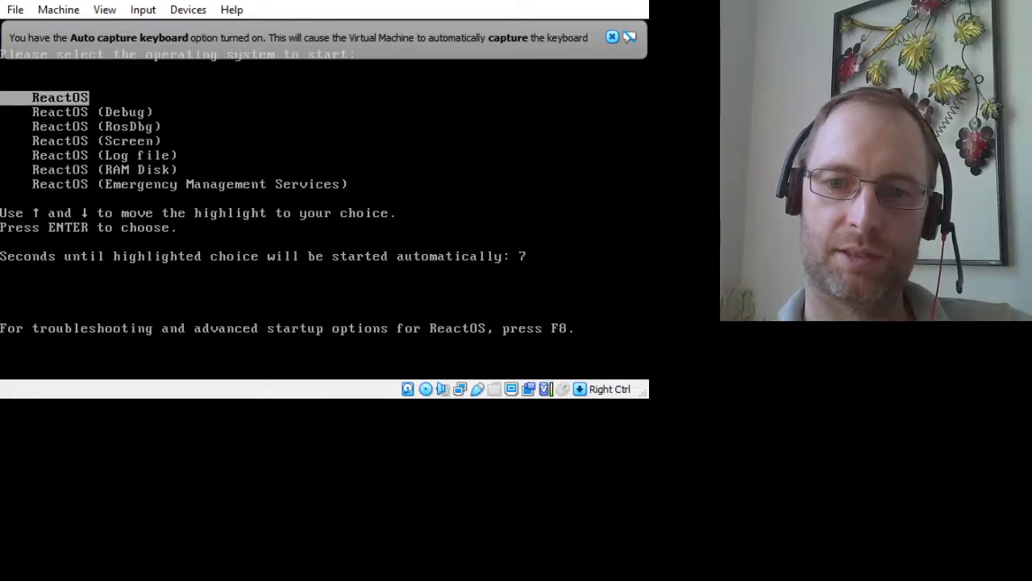
key(Return)
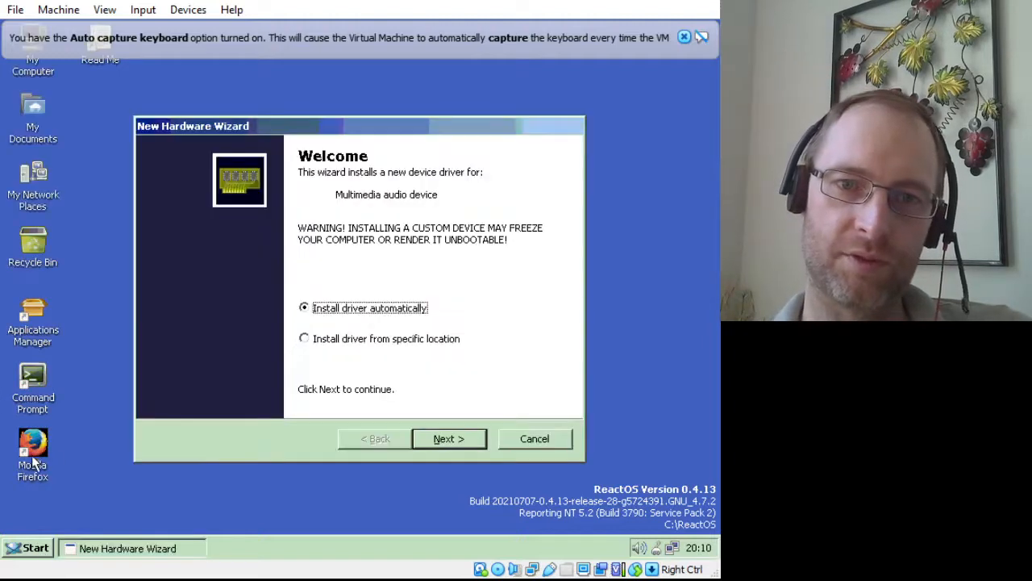
Run the New Hardware Wizard with automatic driver installation for the multimedia audio device and the USB controller
click(437, 441)
click(436, 442)
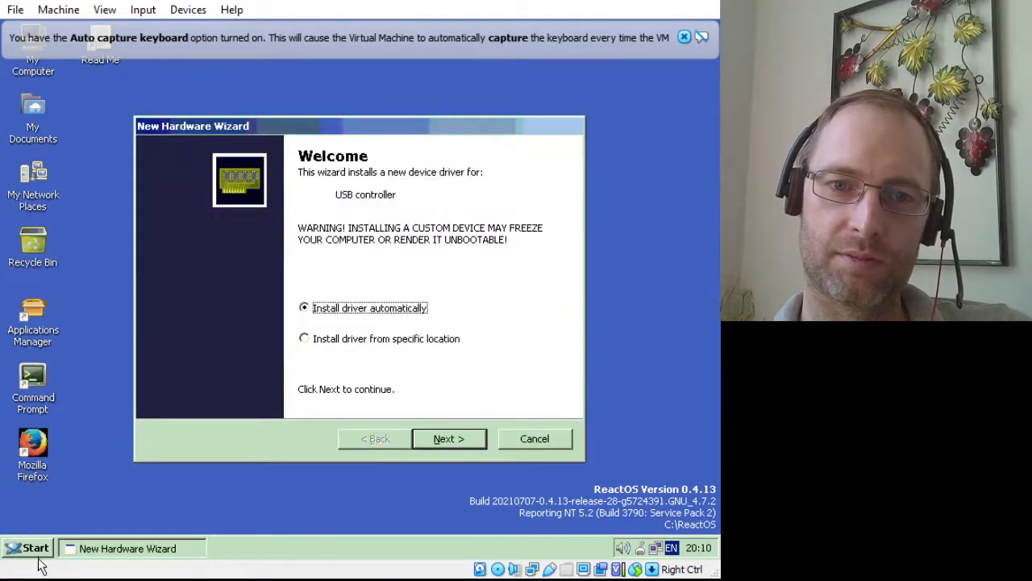
click(453, 440)
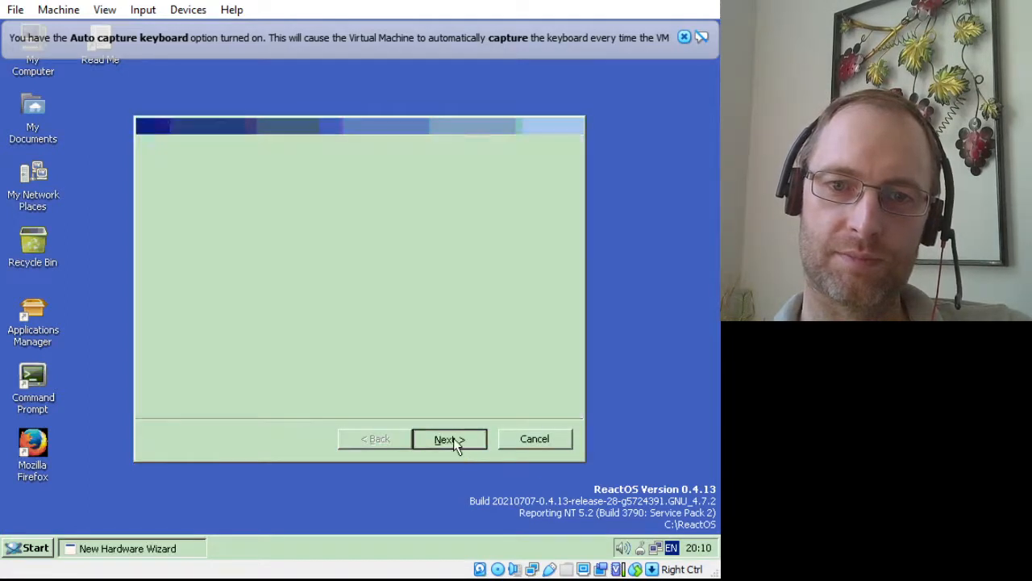
click(453, 439)
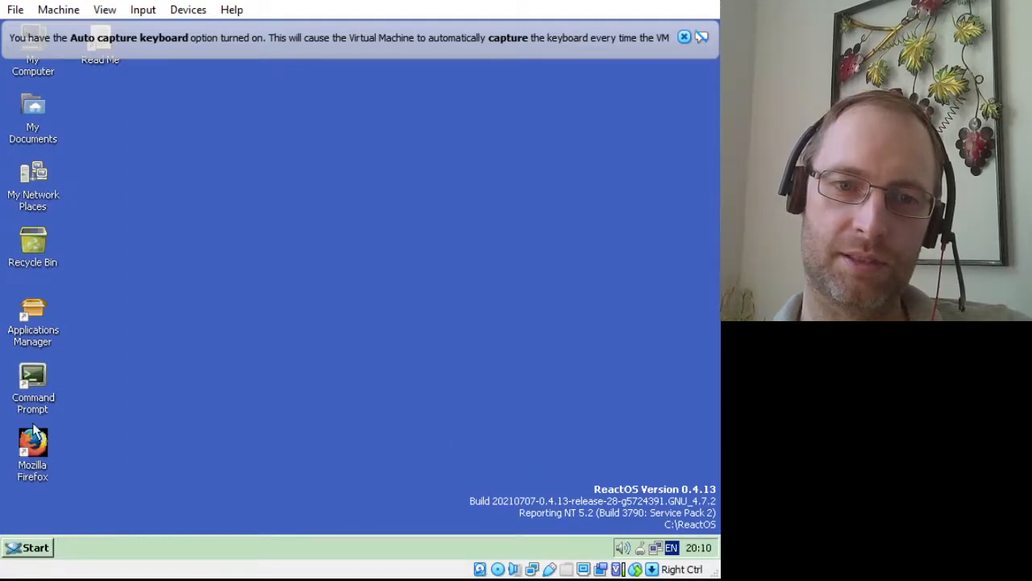
Install the AC'97 Driver for VirtualBox from the Applications Manager, extracting its archive to the default RAPPS Downloads folder
click(36, 331)
double_click(35, 331)
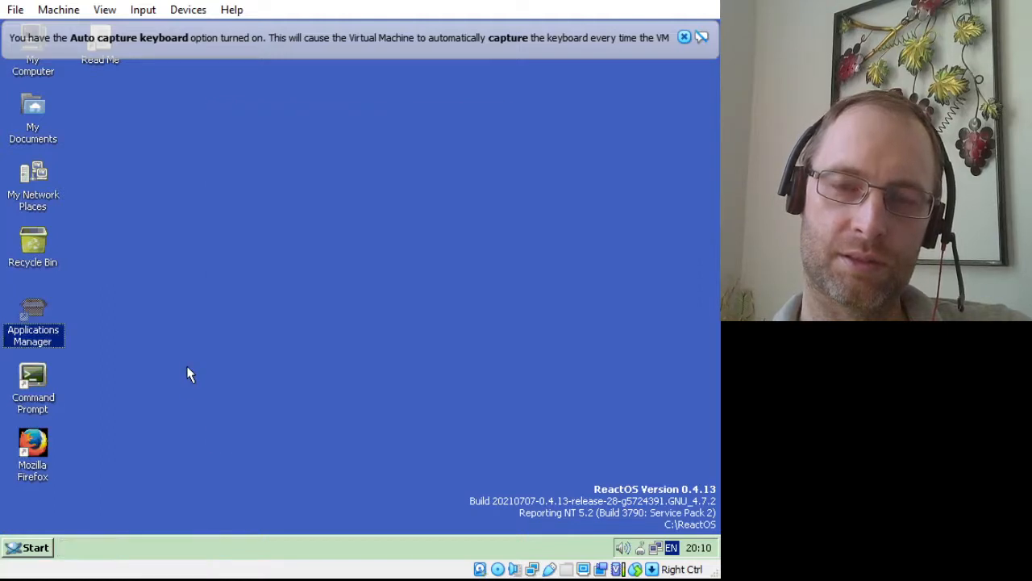
click(683, 38)
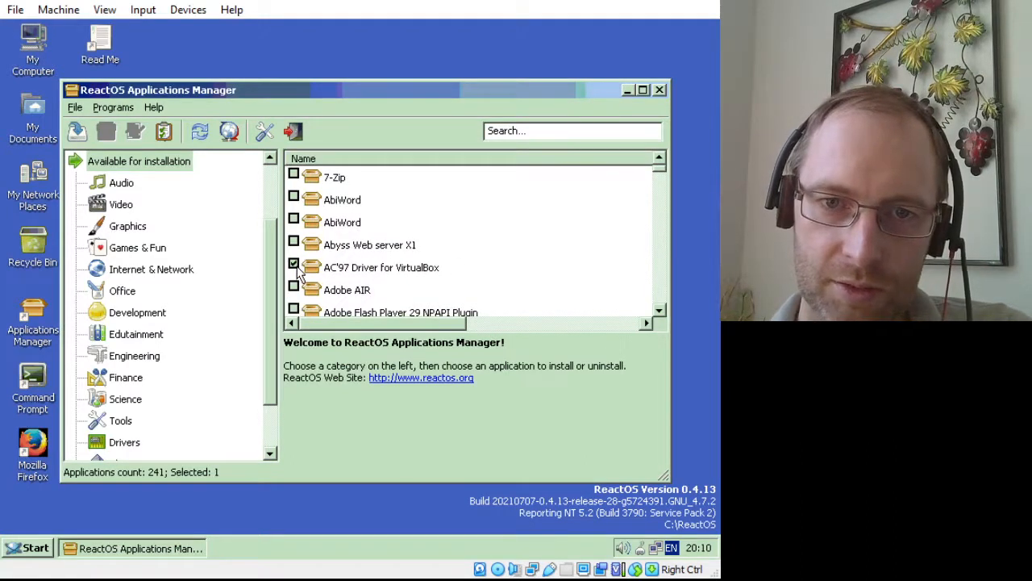
click(76, 133)
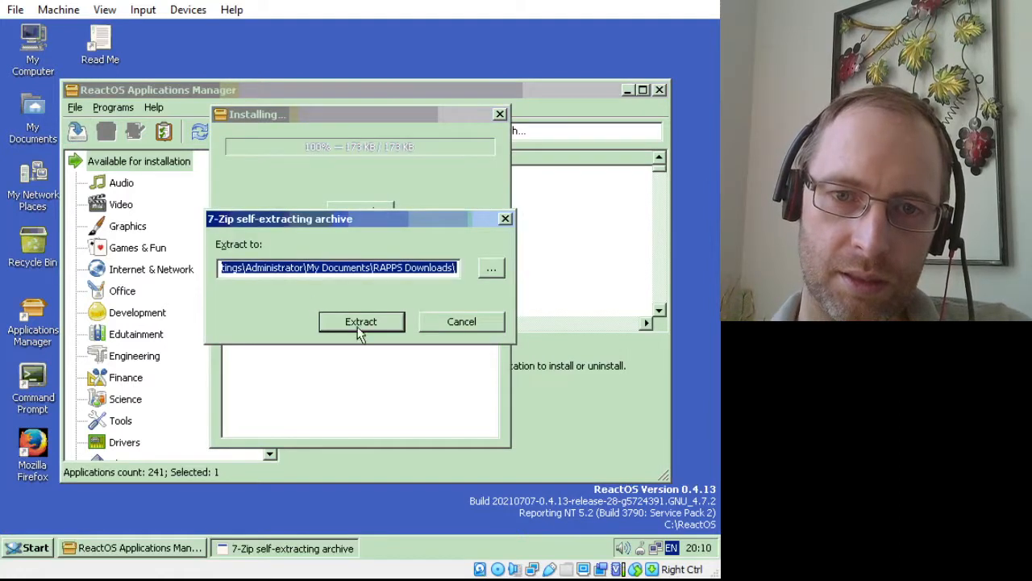
click(361, 322)
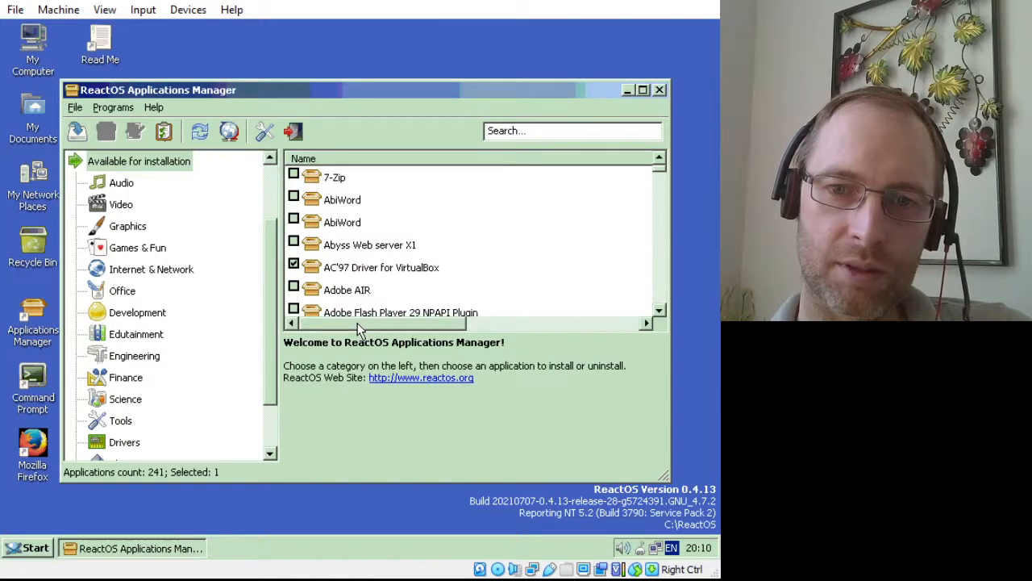
drag(295, 97, 377, 101)
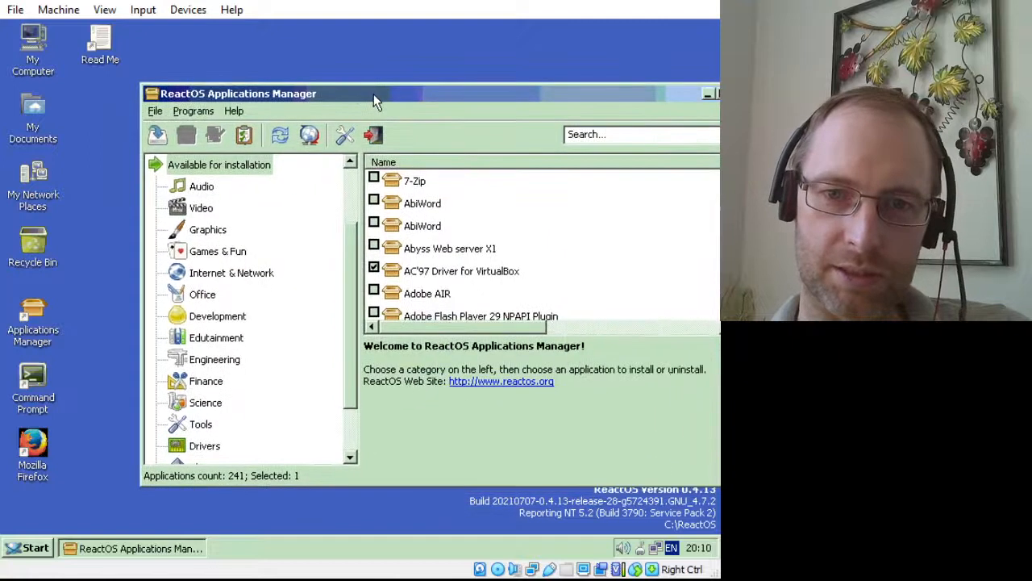
click(160, 127)
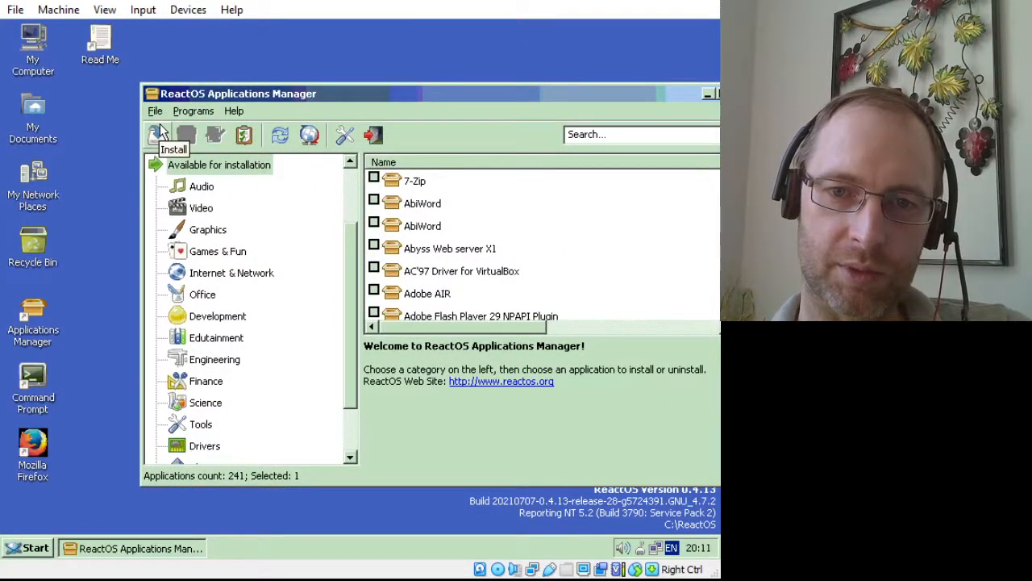
drag(320, 98, 254, 83)
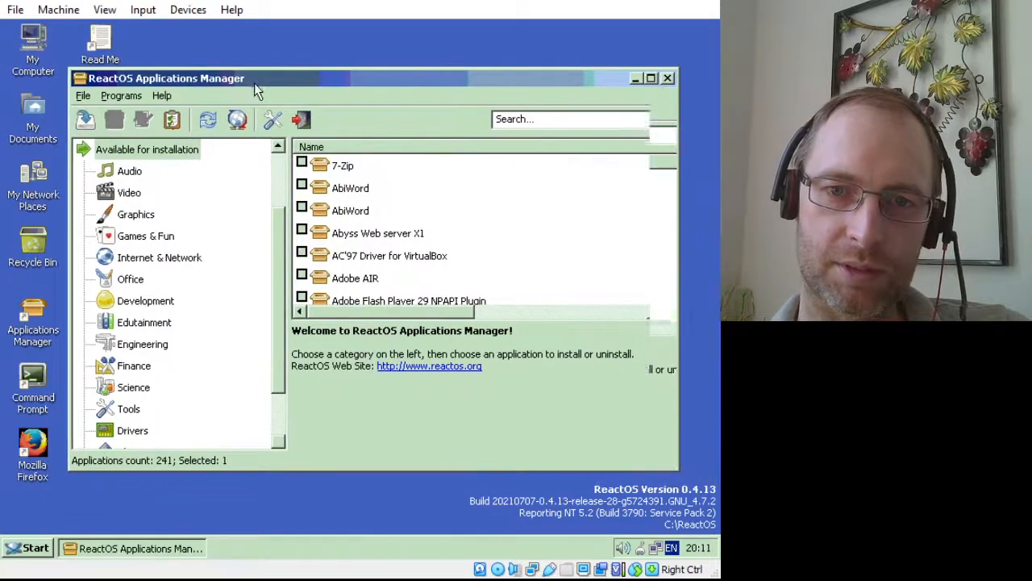
click(507, 117)
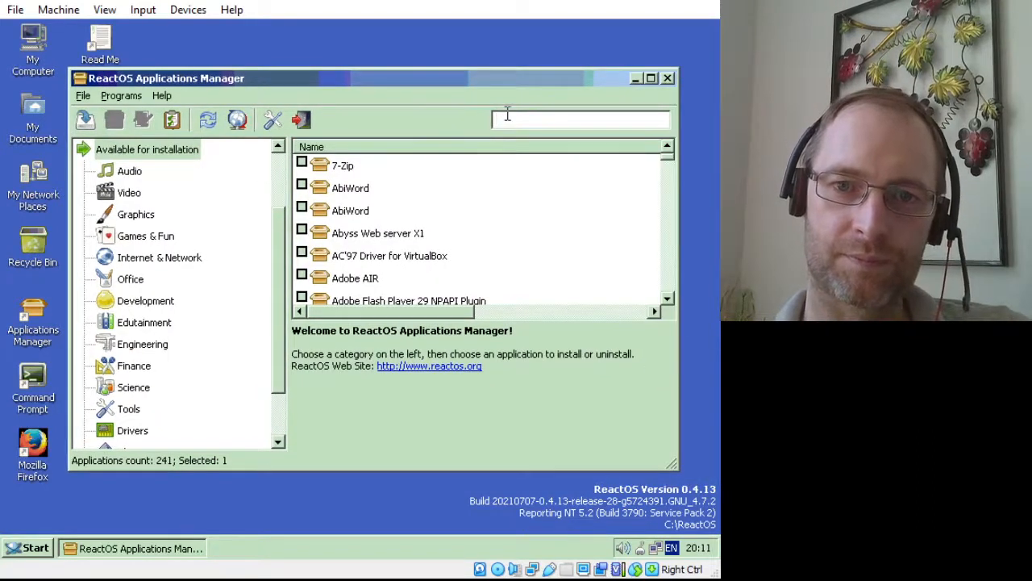
click(302, 252)
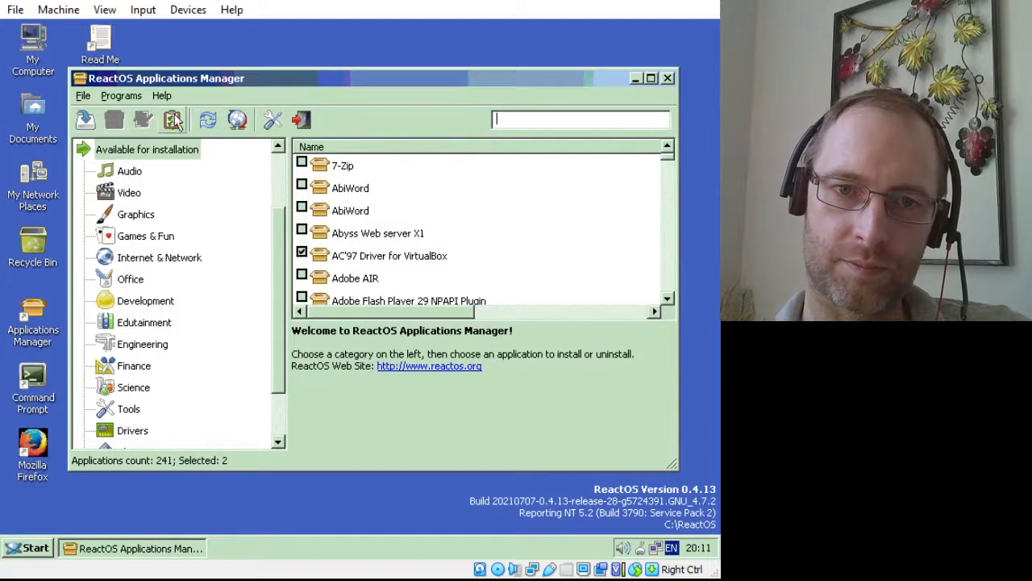
click(87, 120)
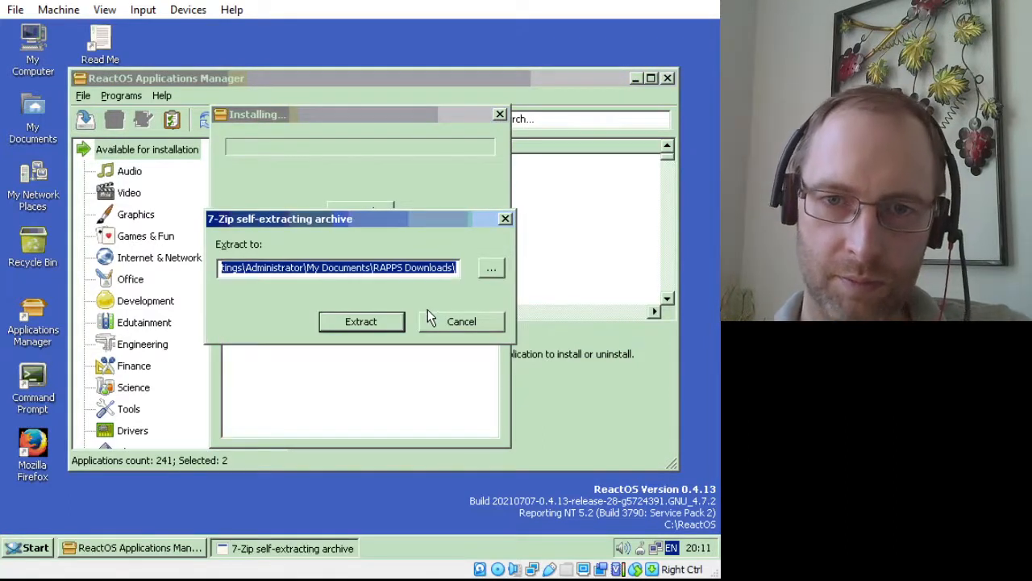
click(453, 327)
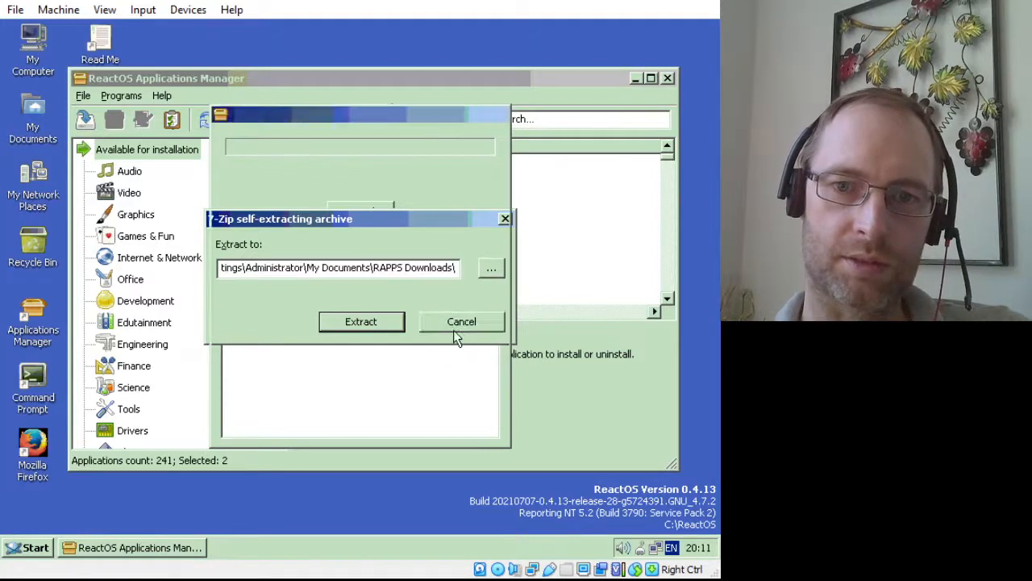
click(34, 549)
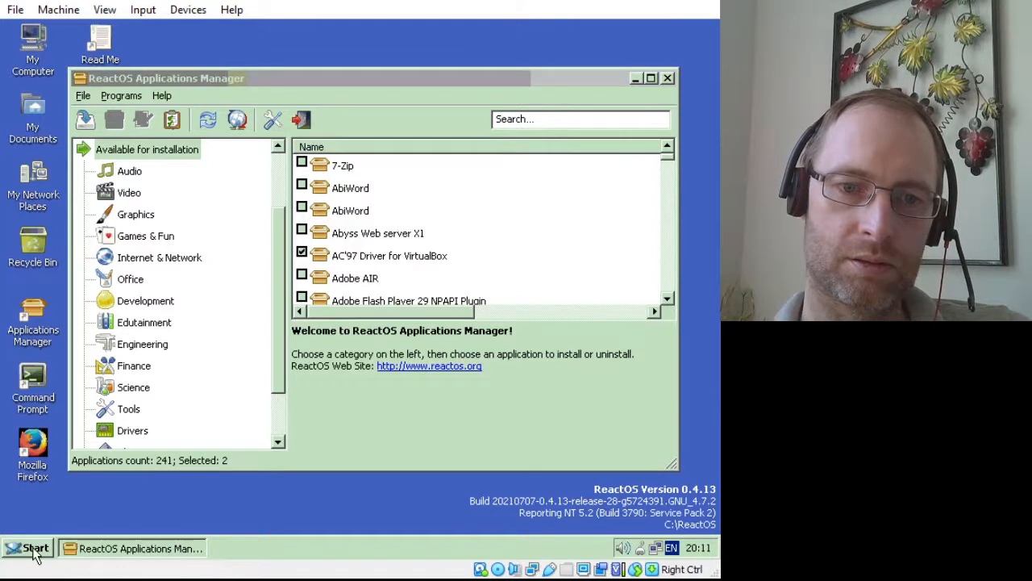
click(35, 549)
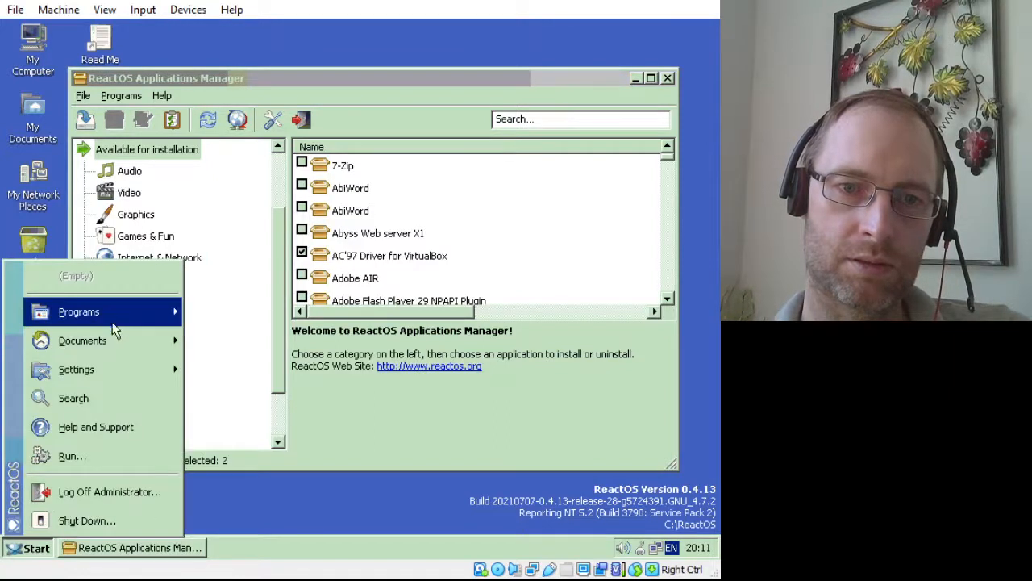
mouse_move(115, 345)
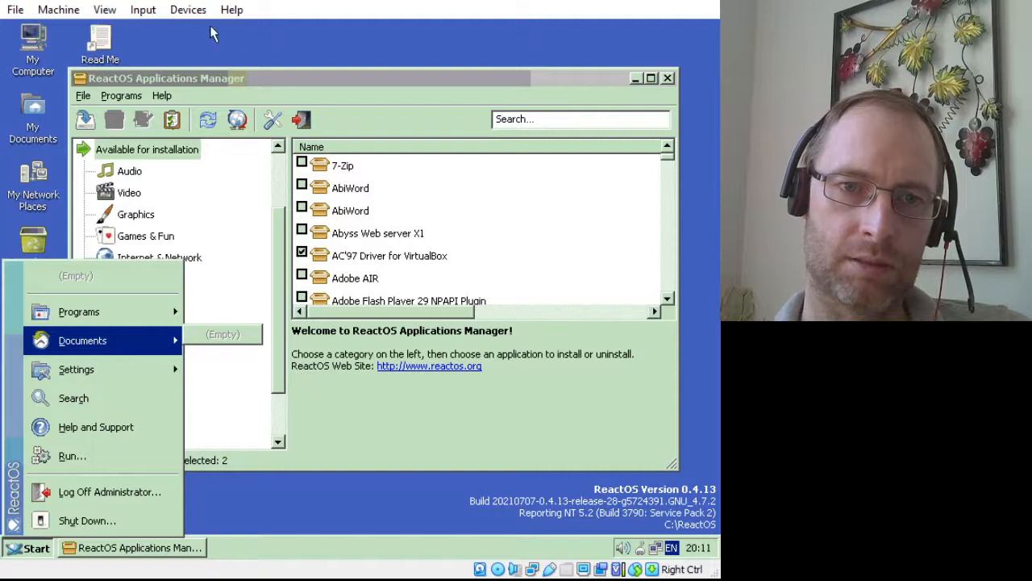
click(242, 38)
Open My Computer and browse to the Documents and Settings folder on the C: drive
click(16, 52)
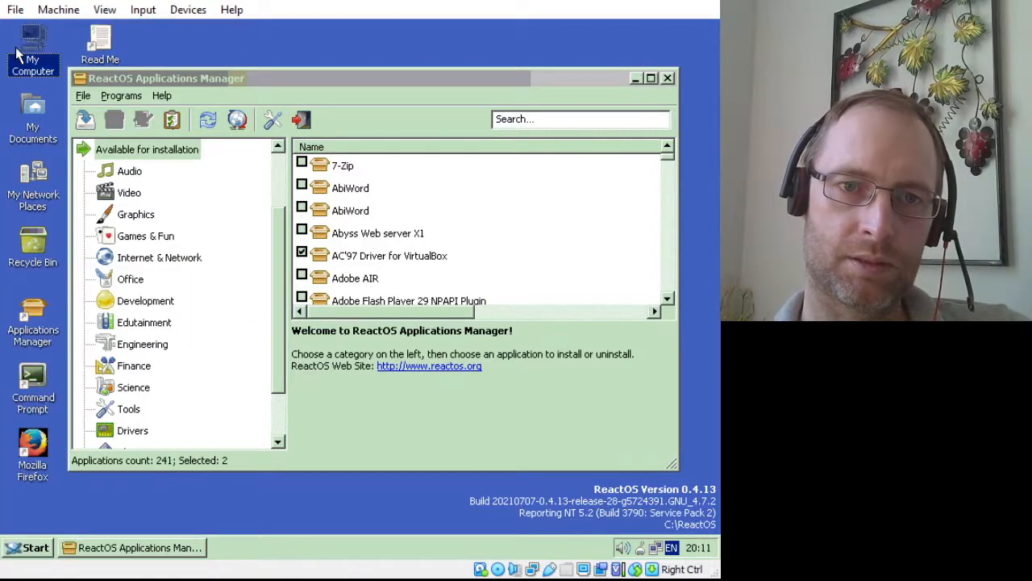
double_click(16, 52)
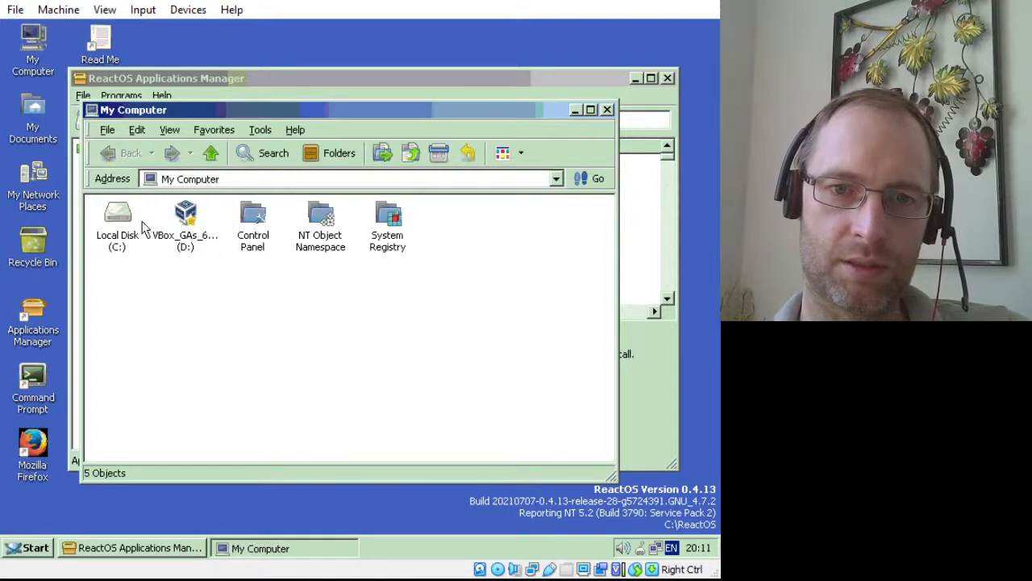
double_click(127, 218)
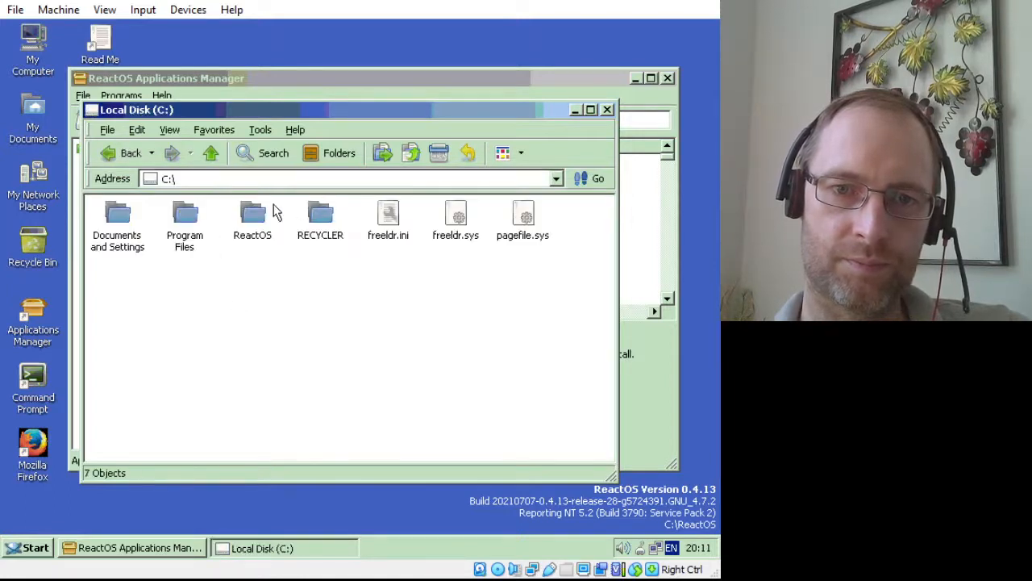
double_click(139, 213)
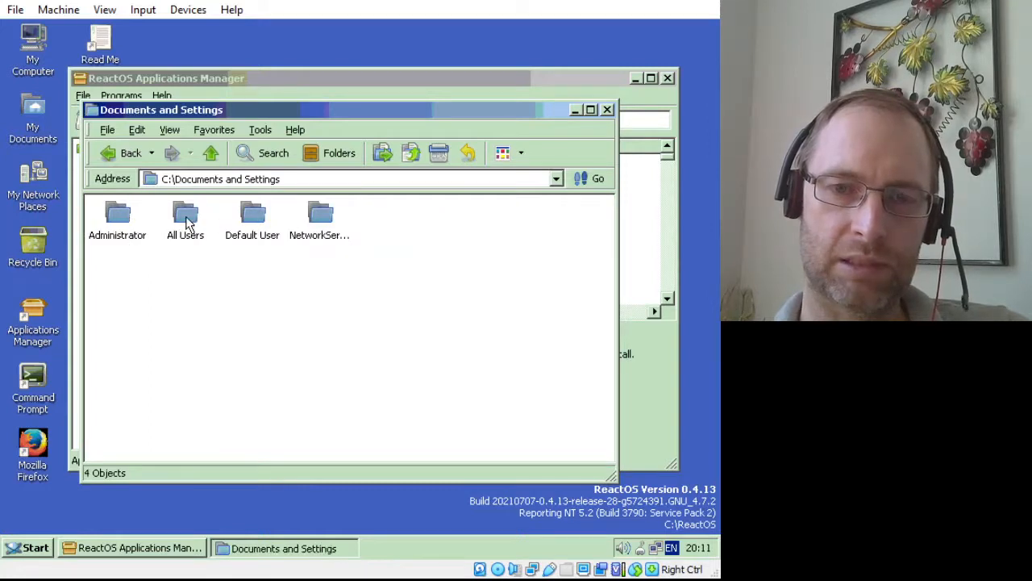
Check the Documents and My Documents folders of the All Users profile, and return to Documents and Settings
double_click(185, 222)
click(253, 222)
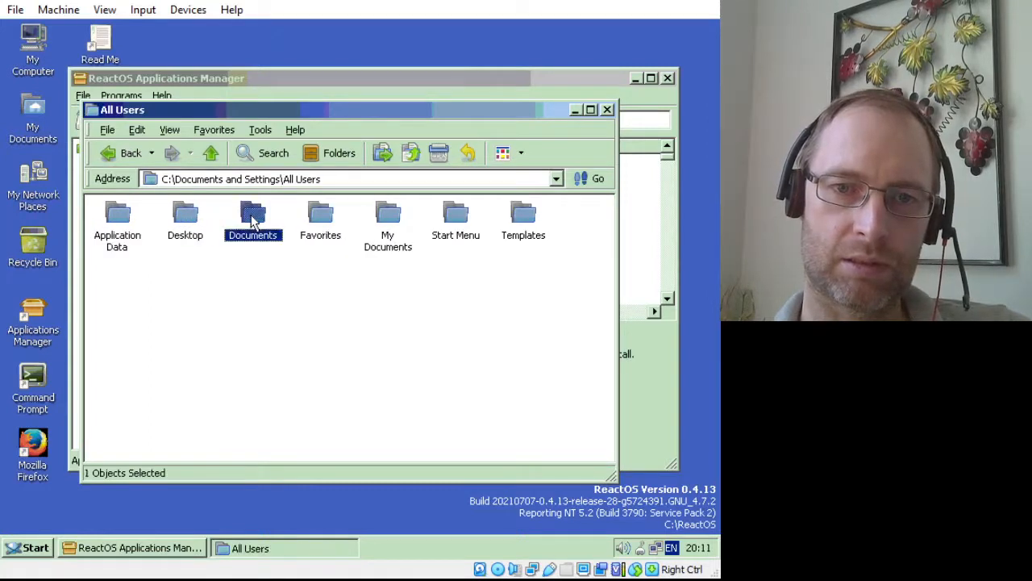
double_click(253, 222)
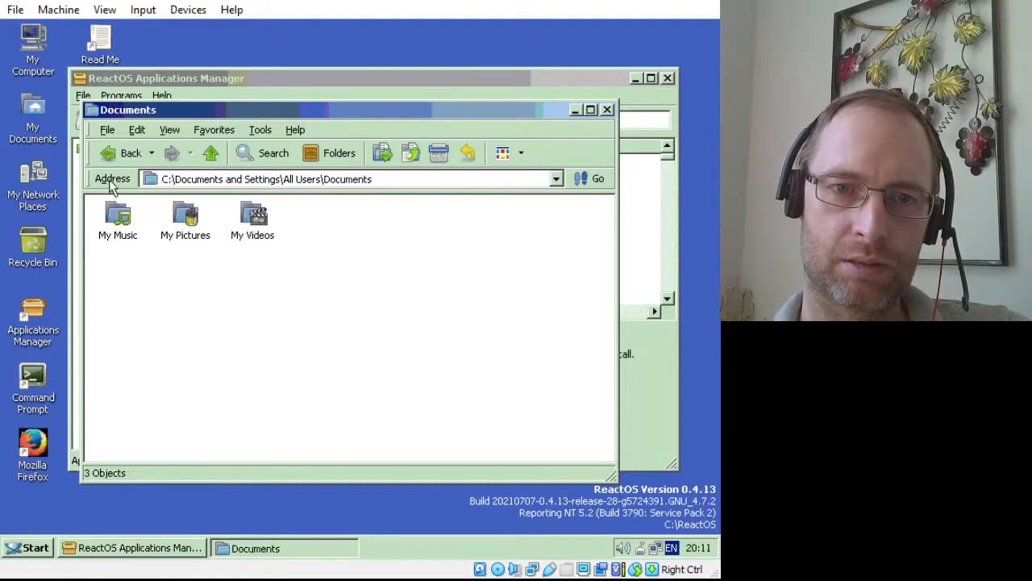
click(108, 153)
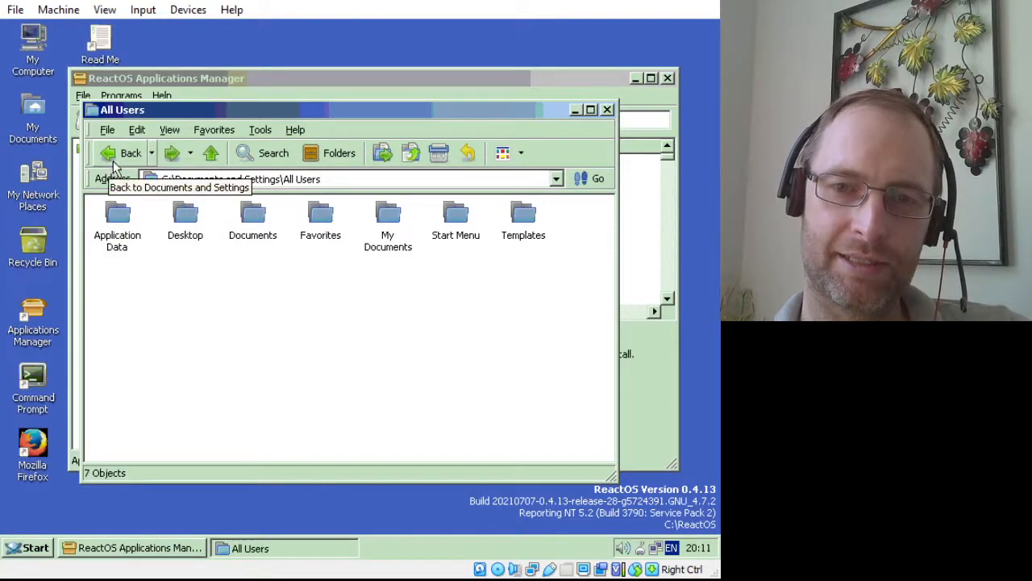
double_click(395, 217)
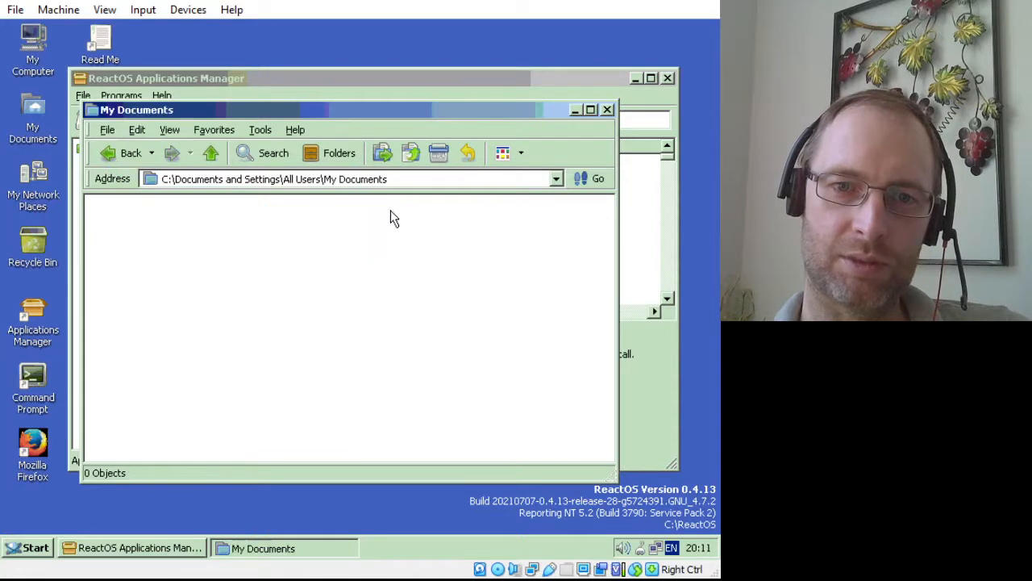
click(102, 155)
click(102, 155)
Open the RAPPS Downloads folder inside the Administrator profile's My Documents
double_click(110, 208)
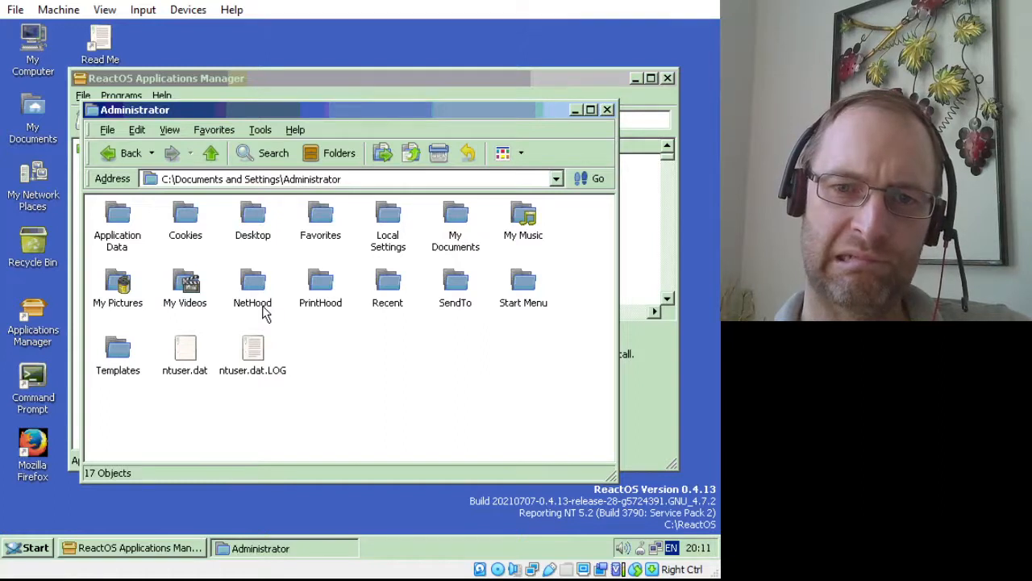
double_click(456, 230)
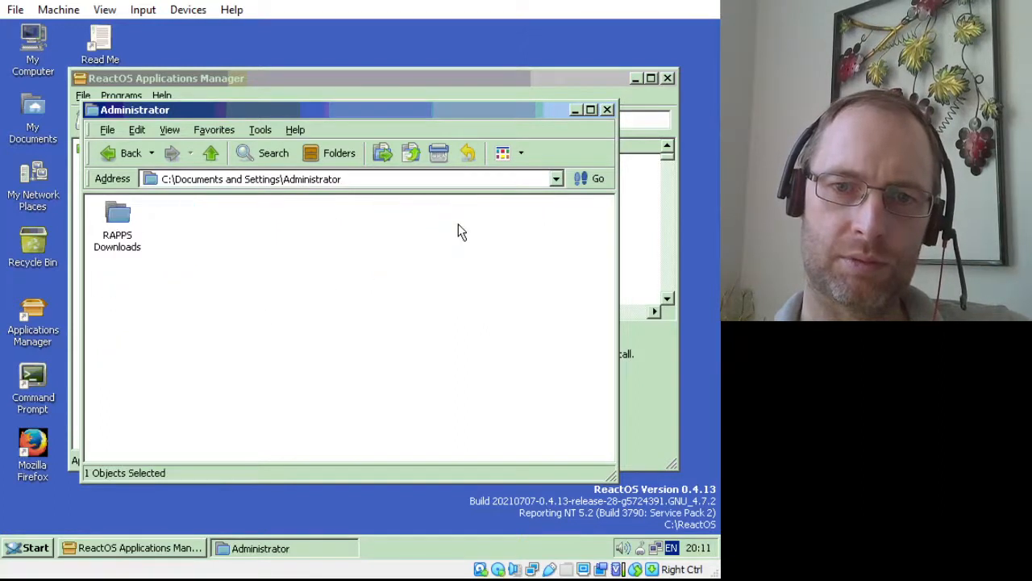
click(118, 219)
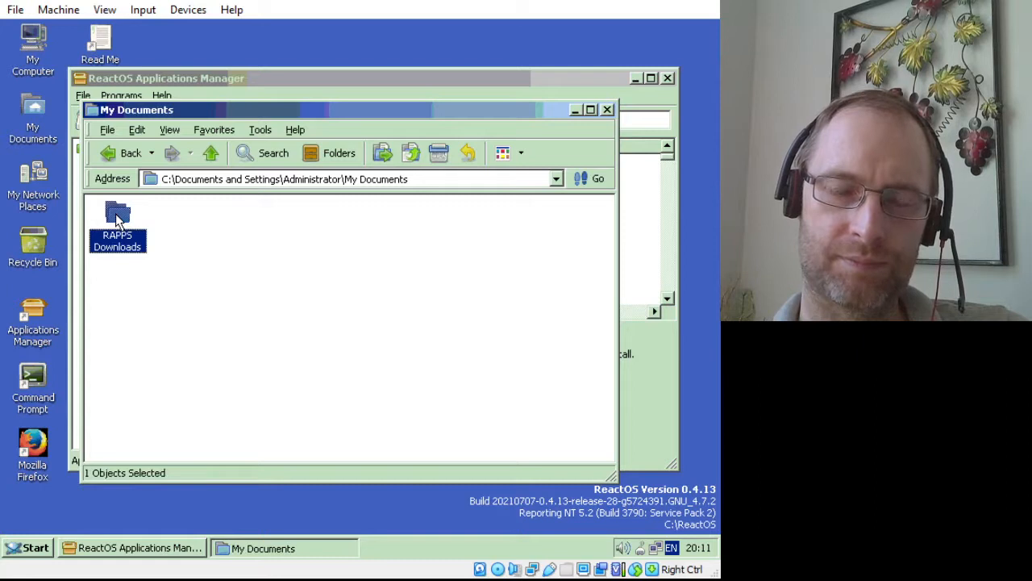
double_click(119, 218)
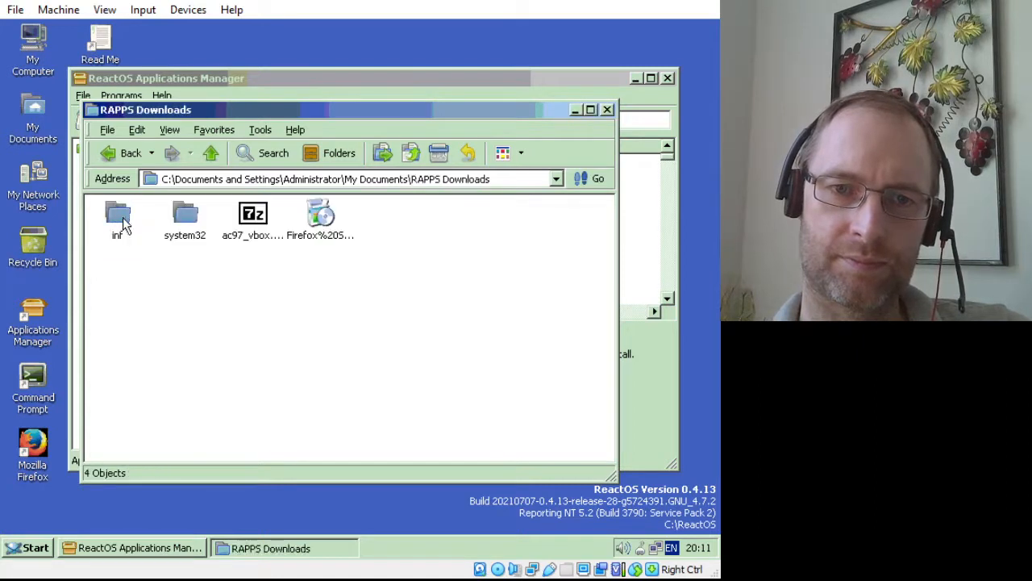
click(327, 224)
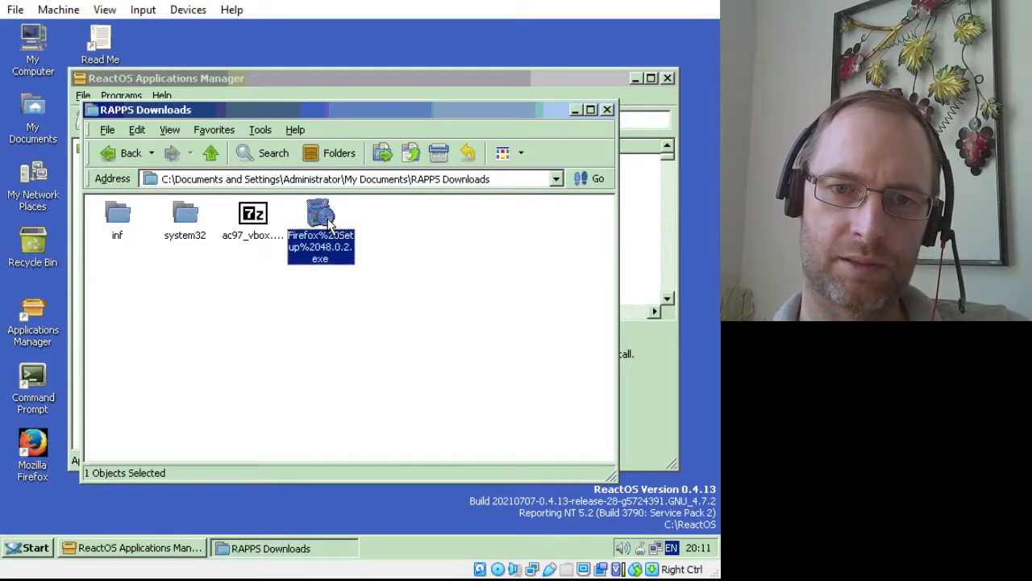
click(243, 225)
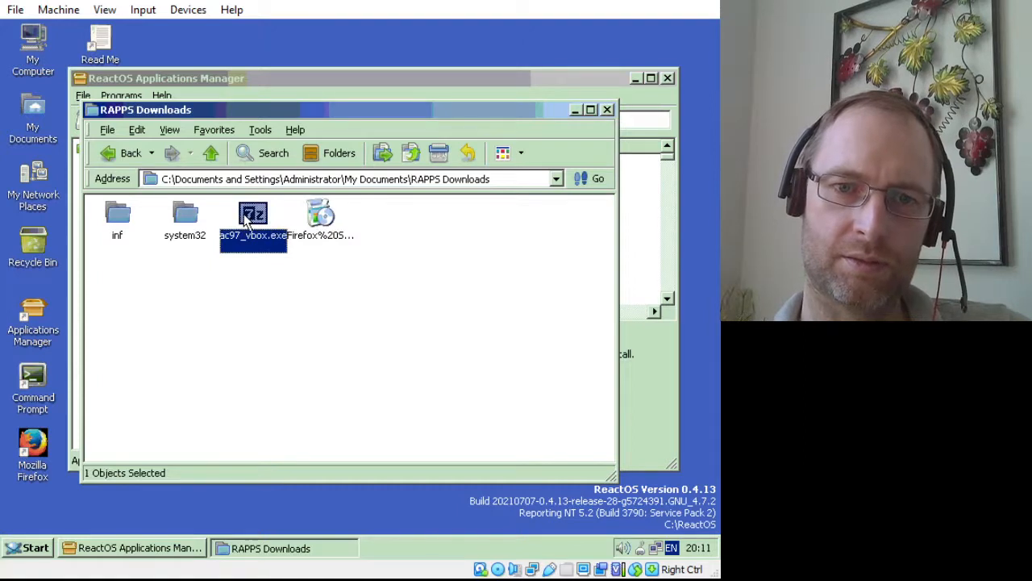
double_click(247, 222)
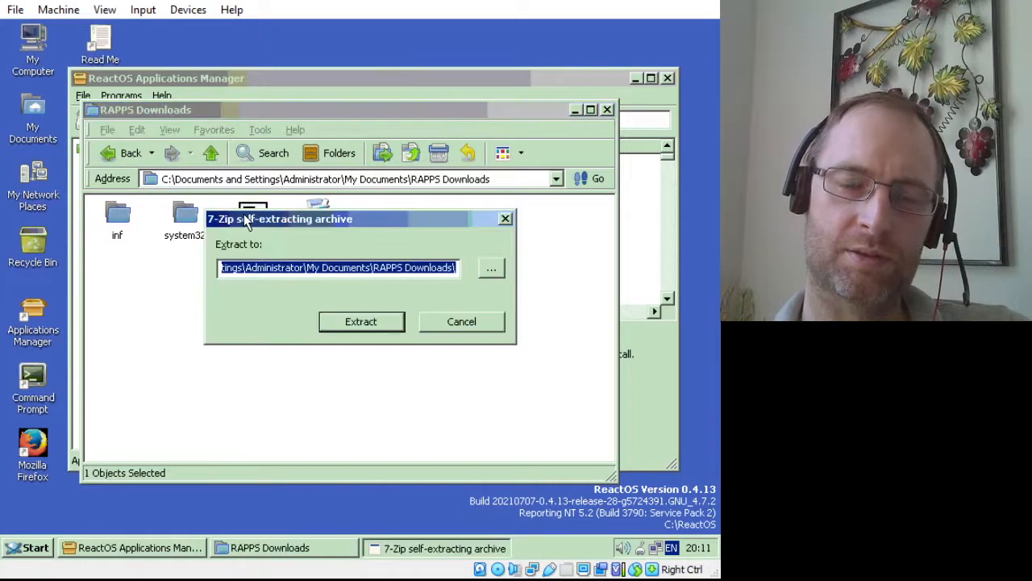
click(349, 324)
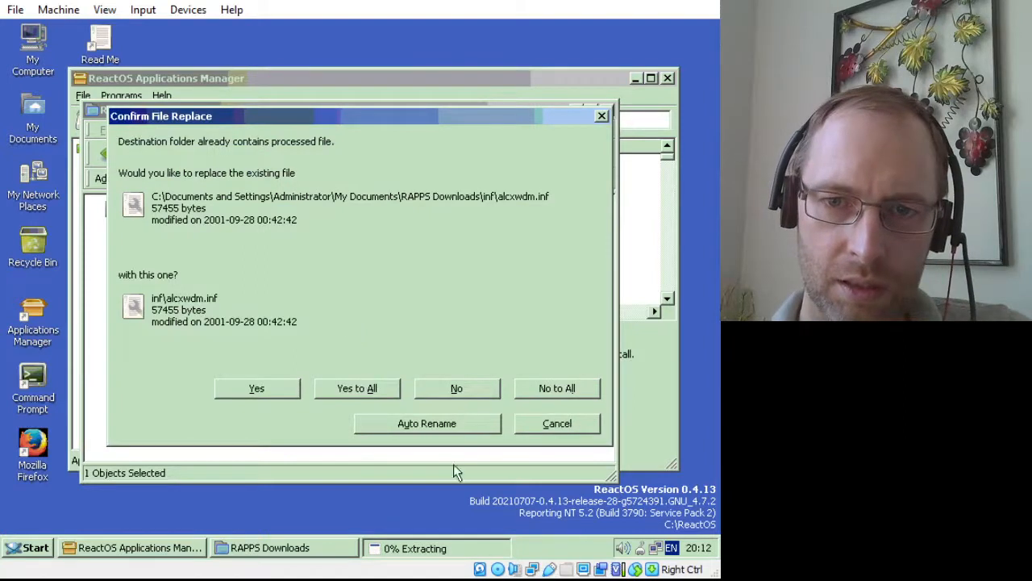
click(556, 426)
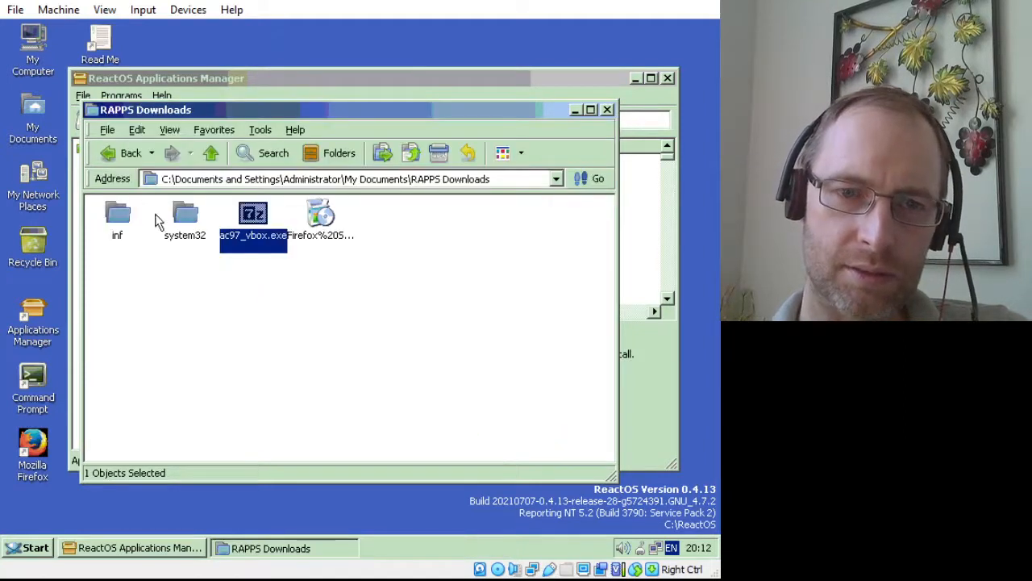
Inspect the extracted Alcxwdm.sys driver and its available actions in system32\drivers, and go back to system32
double_click(183, 218)
double_click(121, 216)
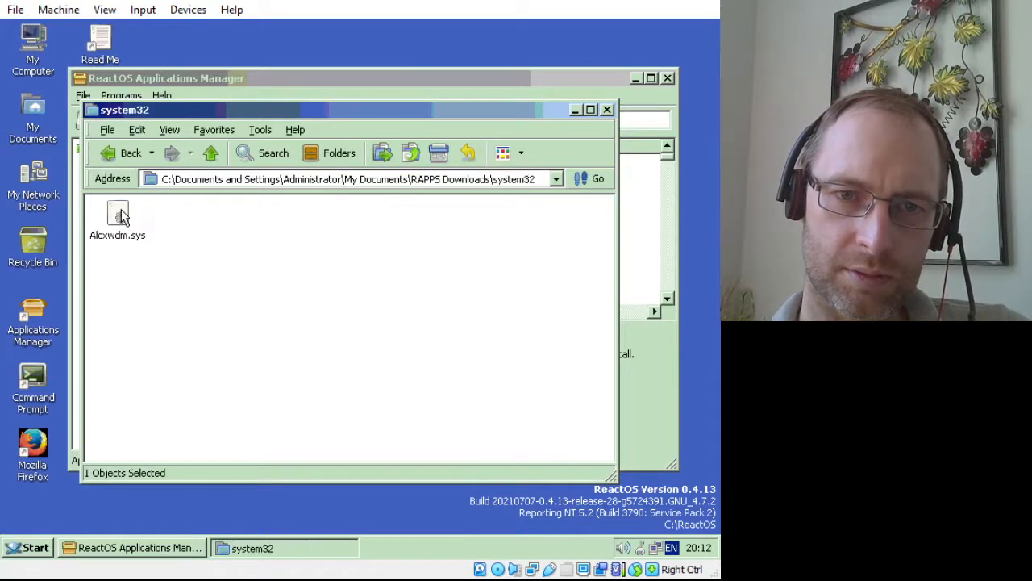
click(119, 216)
right_click(119, 216)
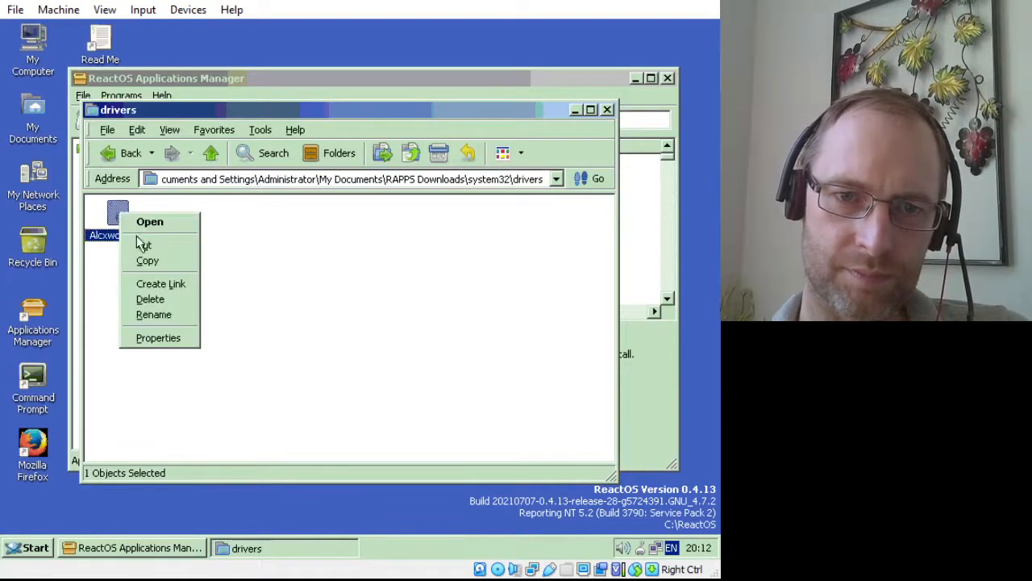
click(115, 153)
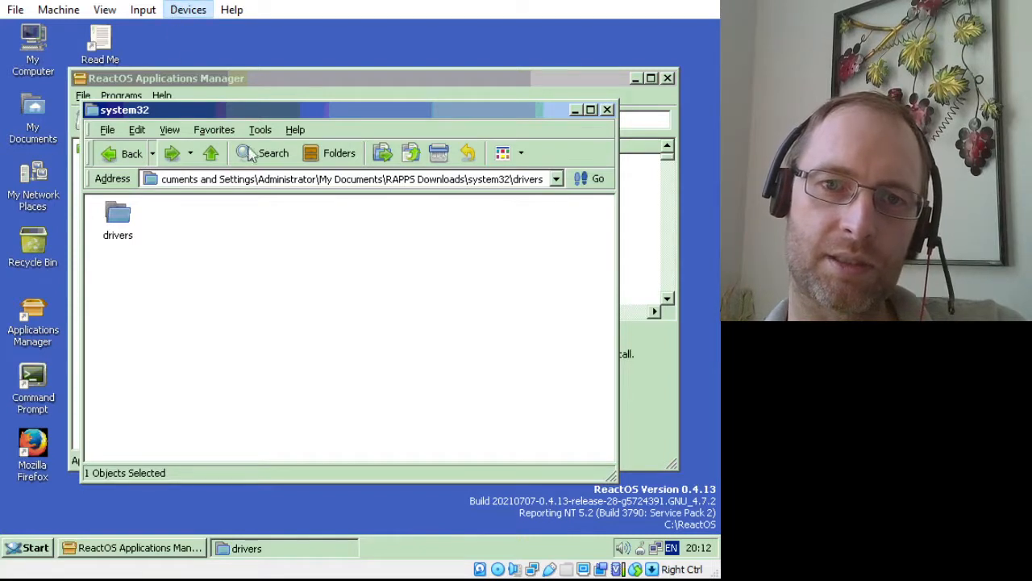
Reset the virtual machine and boot the plain ReactOS entry
click(47, 10)
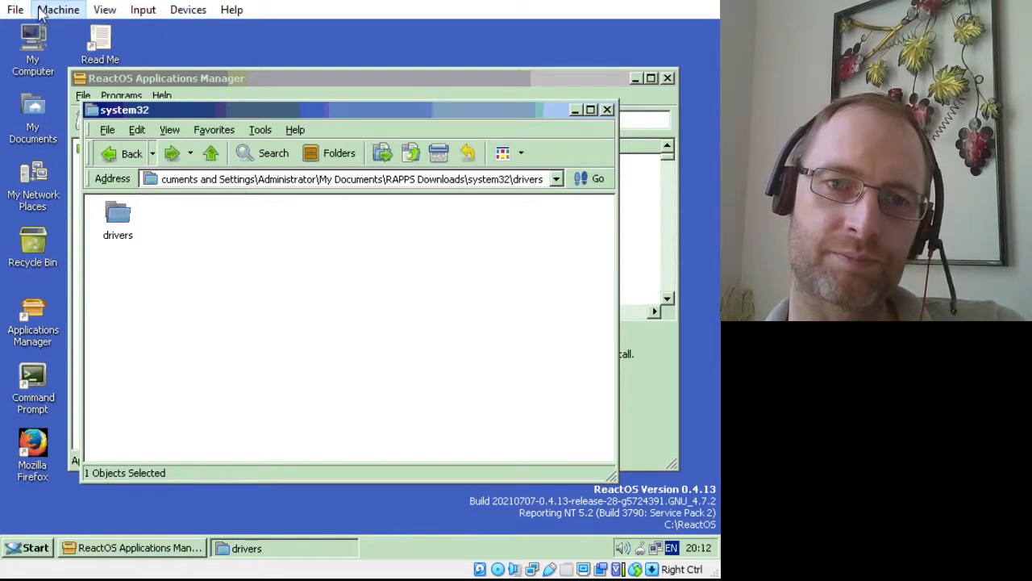
click(95, 153)
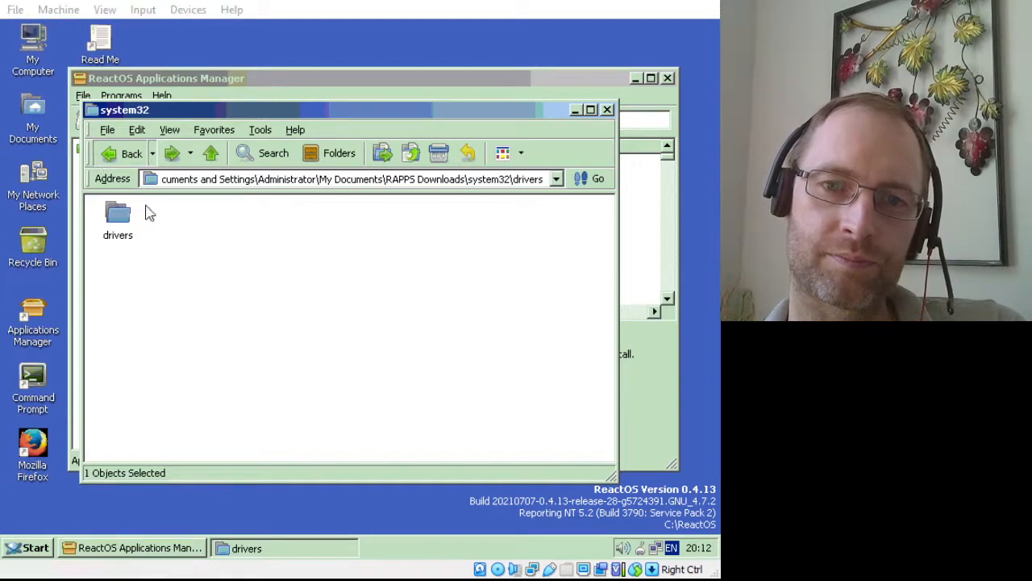
click(310, 353)
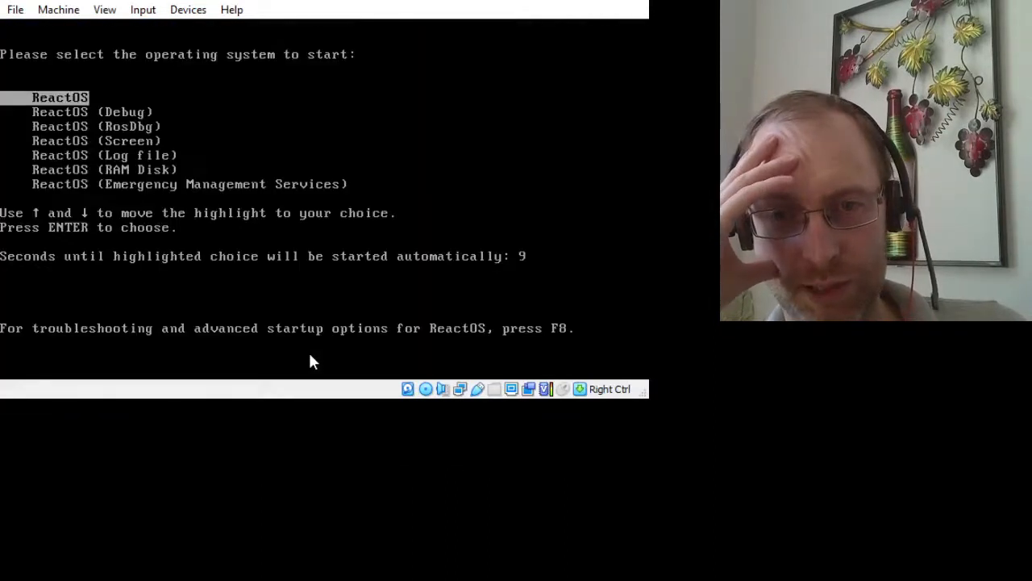
key(Return)
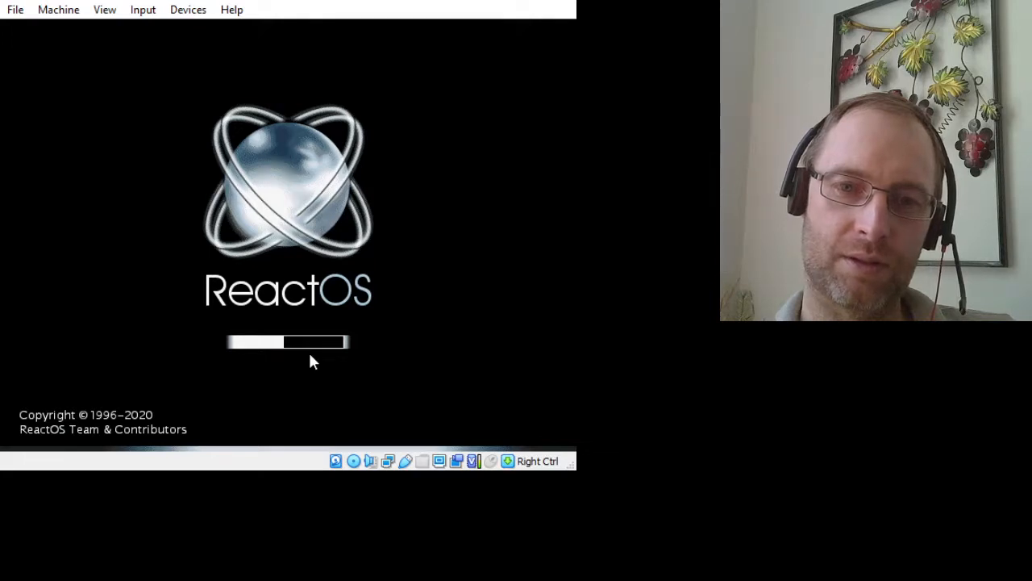
Reset the hung virtual machine once more, confirm the reset, and boot the preselected ReactOS entry
click(57, 9)
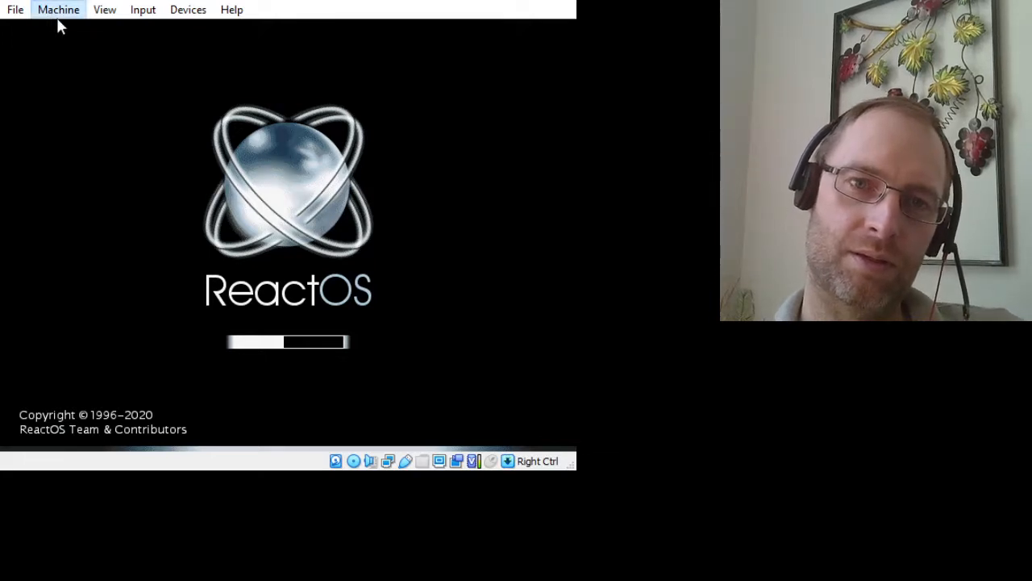
click(109, 137)
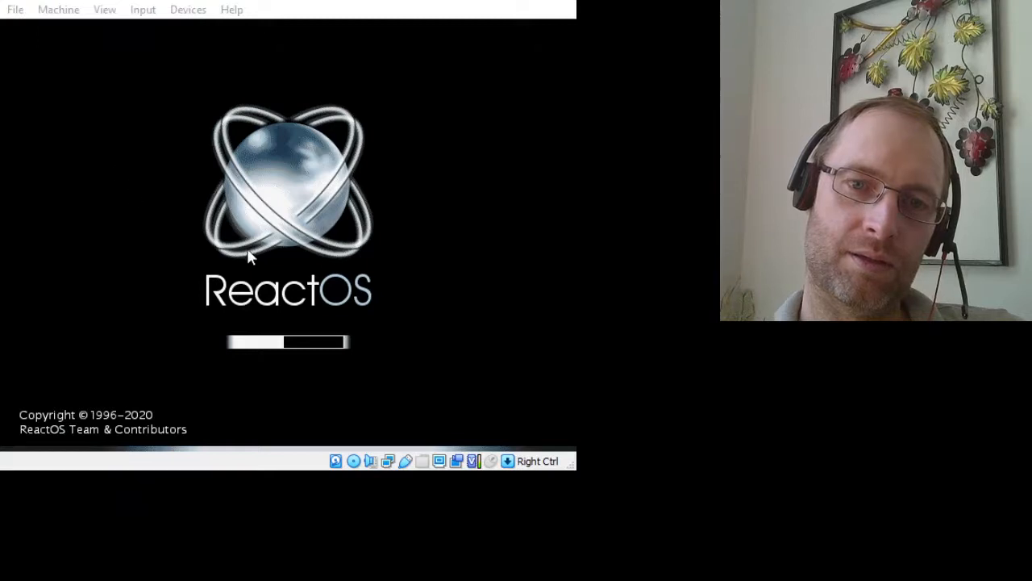
key(Return)
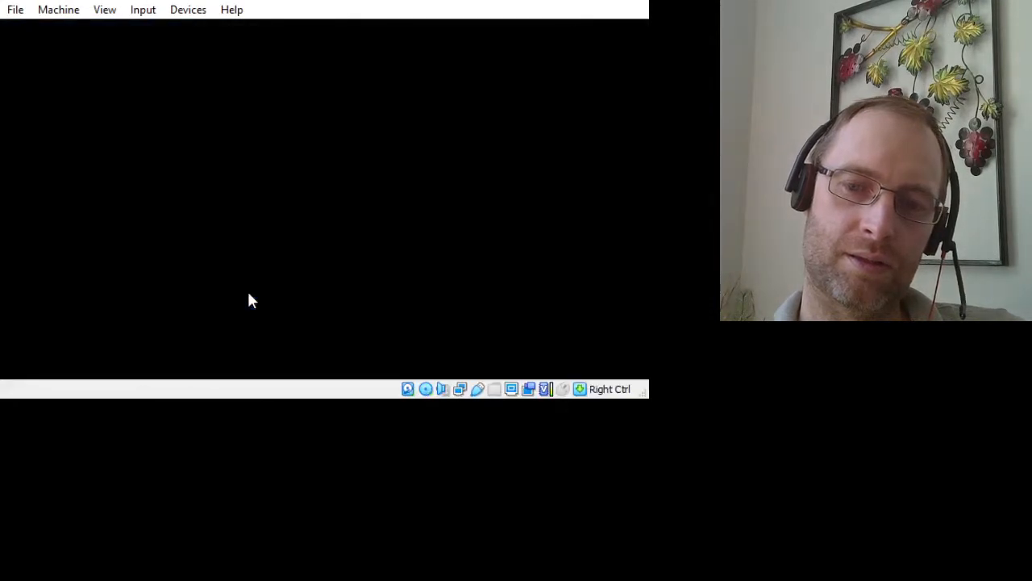
key(Return)
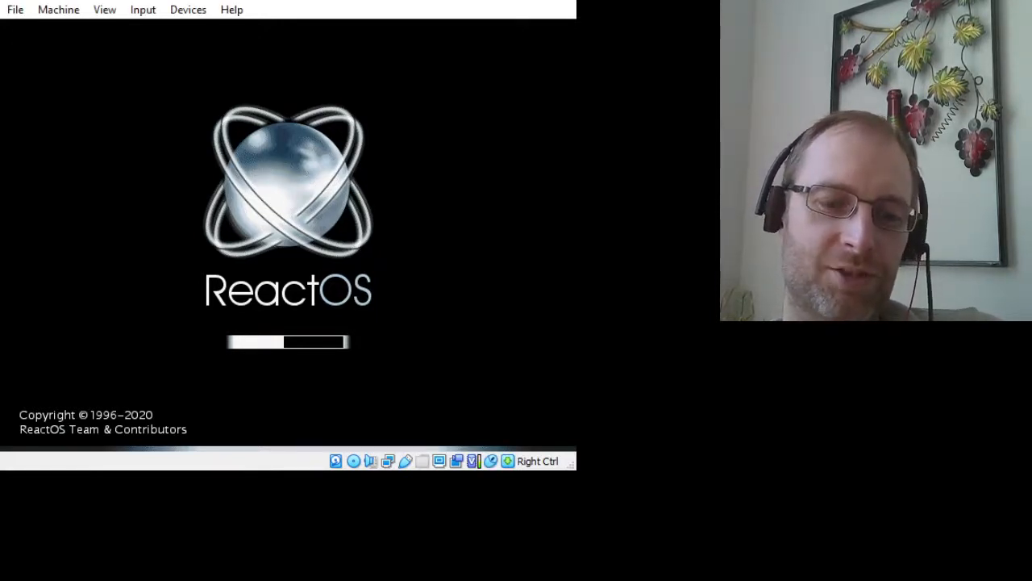
Try an ACPI shutdown of the frozen guest, and close the virtual machine's window
click(50, 15)
click(78, 162)
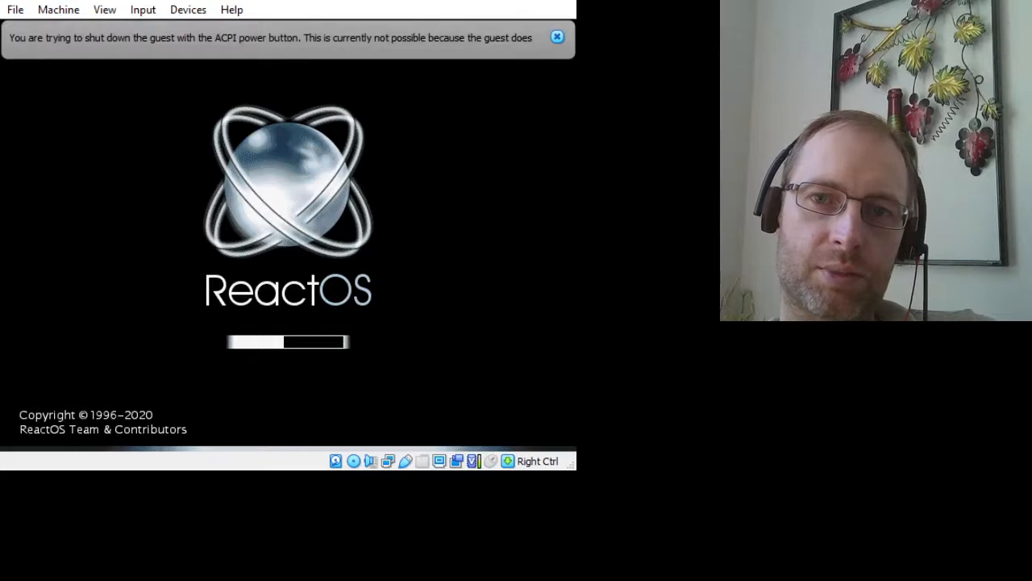
drag(575, 4, 571, 5)
click(563, 2)
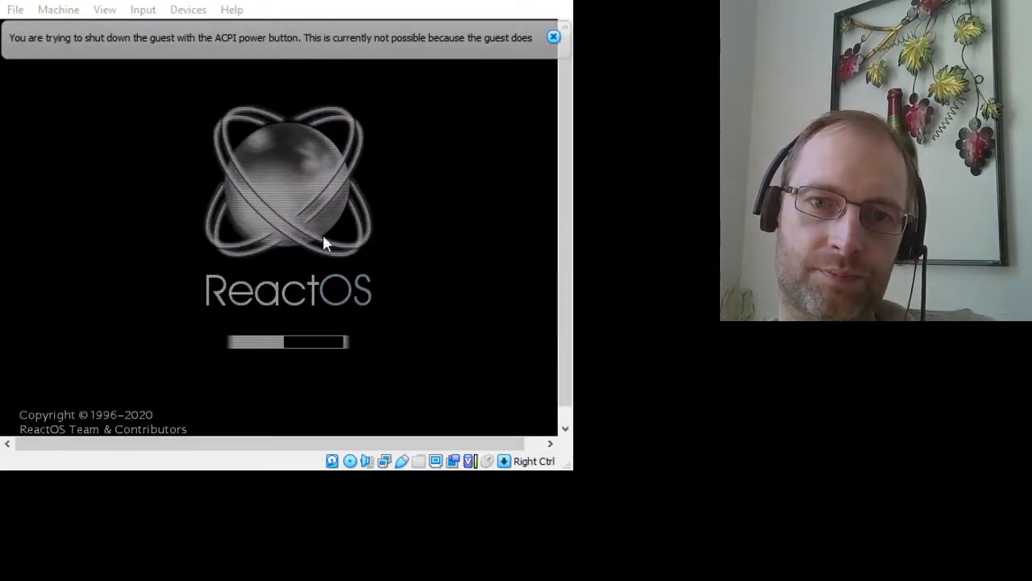
click(201, 278)
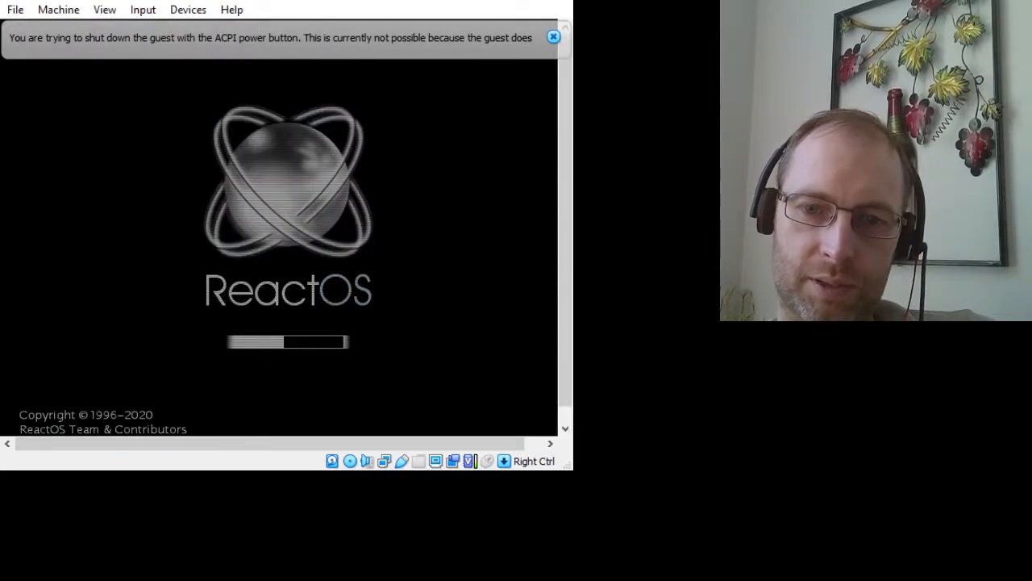
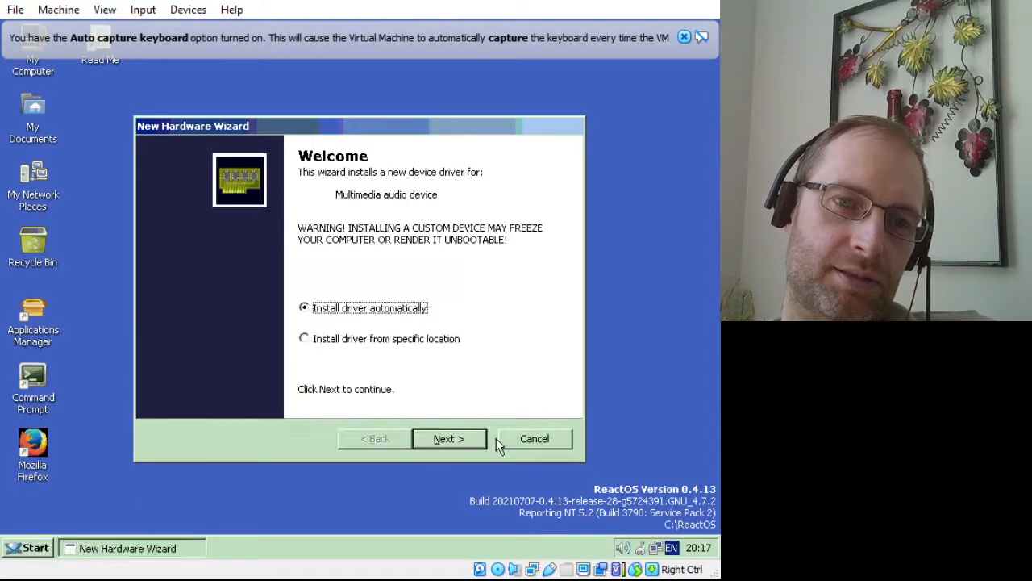
Install the multimedia audio device's driver from a specific location, using the inf folder in My Documents\RAPPS Downloads, and finish the wizard
click(309, 343)
click(438, 439)
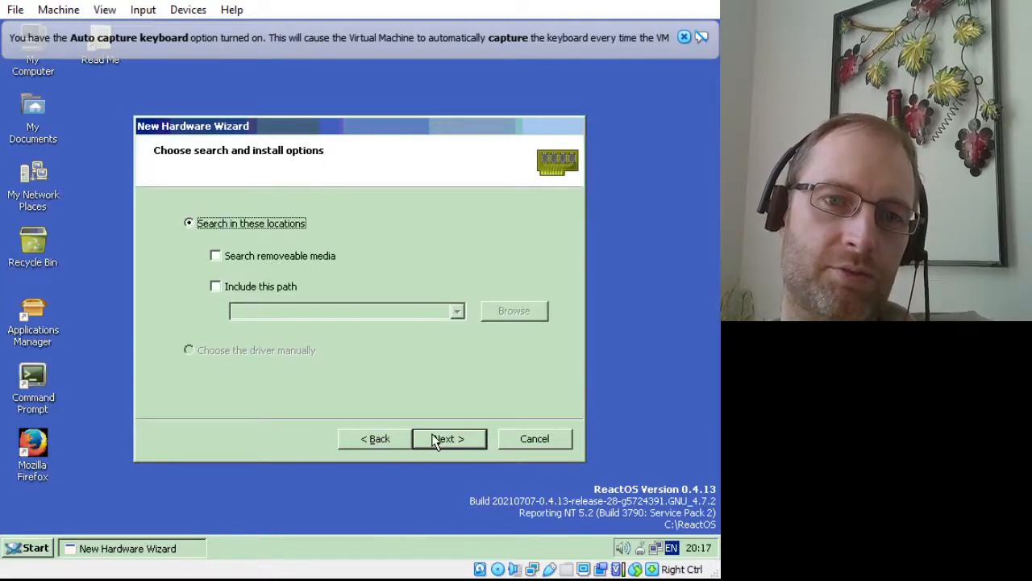
click(215, 287)
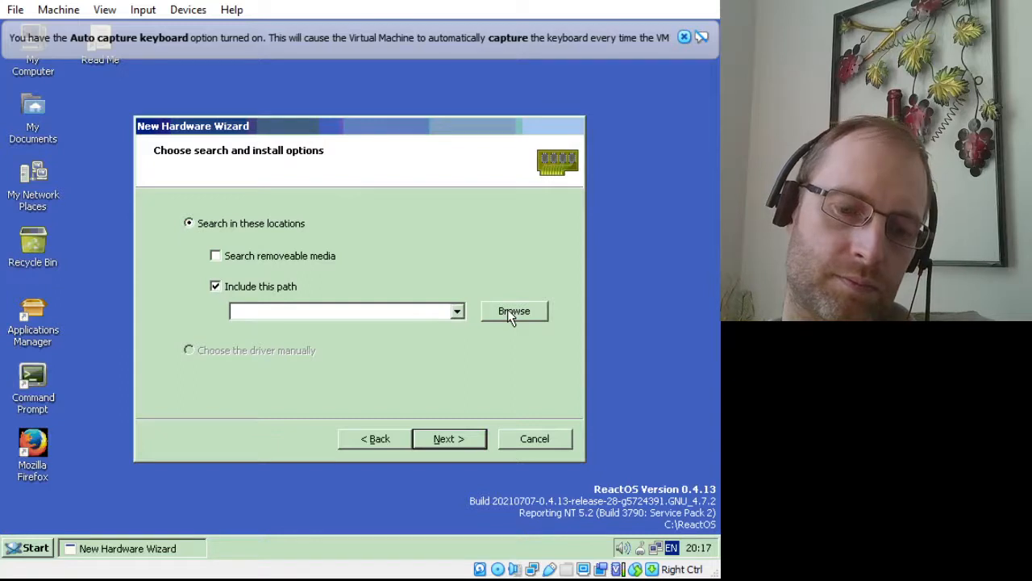
click(508, 313)
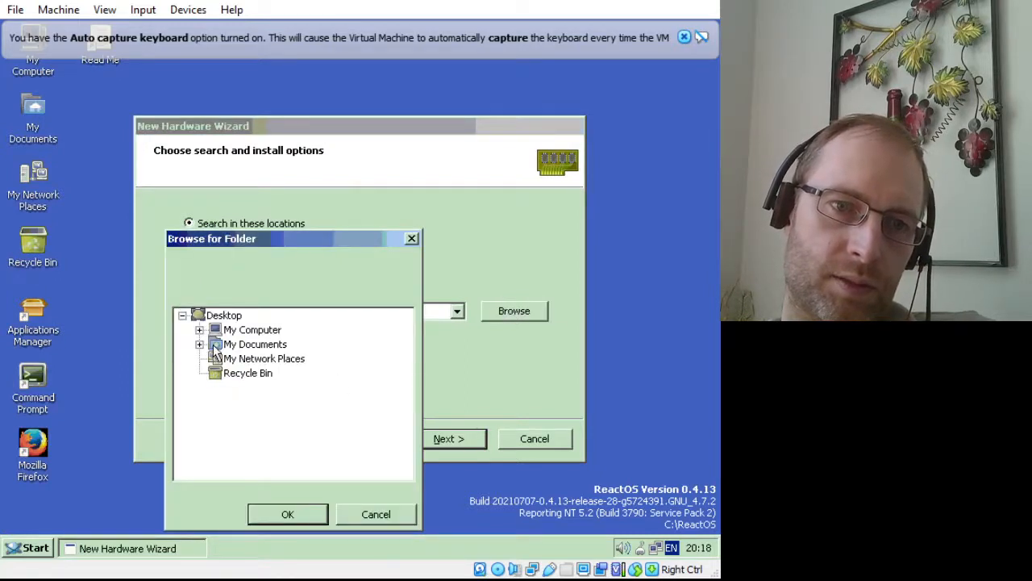
click(199, 344)
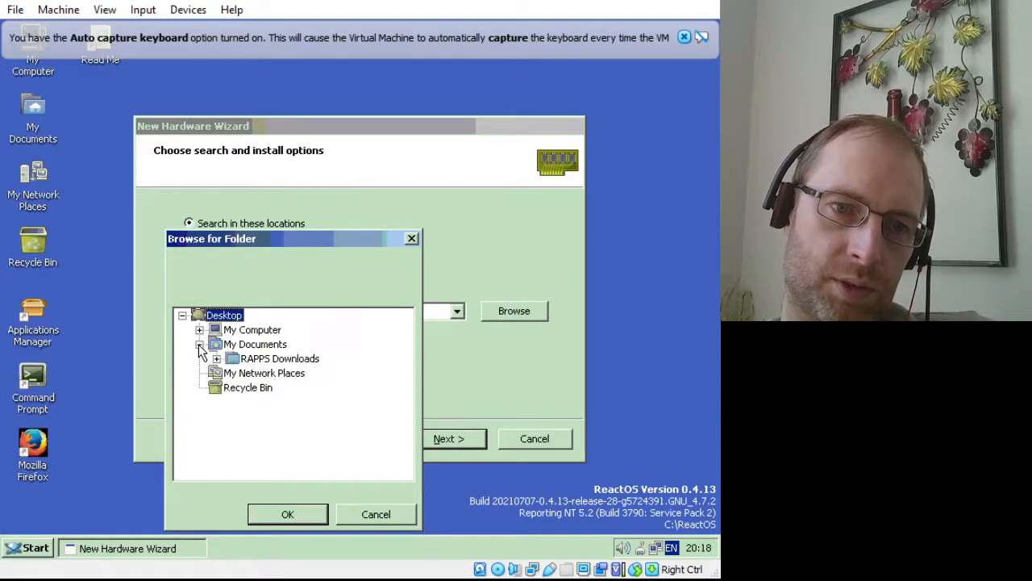
click(217, 358)
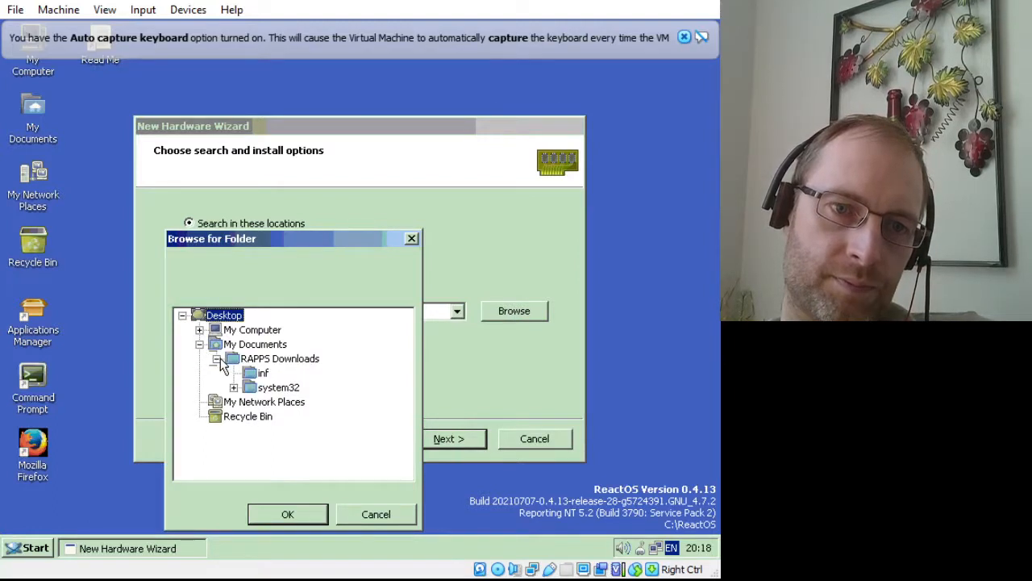
click(256, 373)
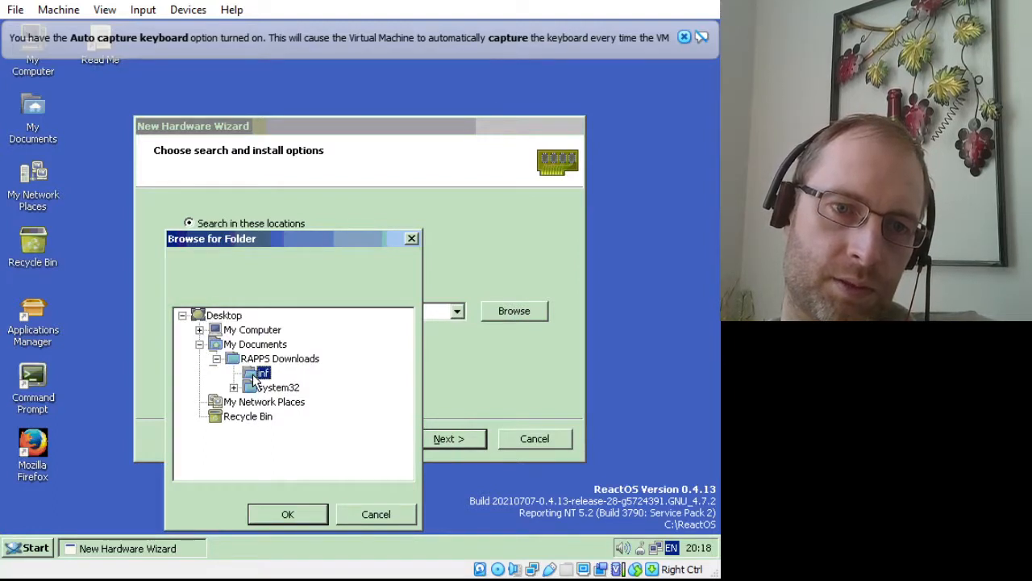
click(288, 514)
click(441, 443)
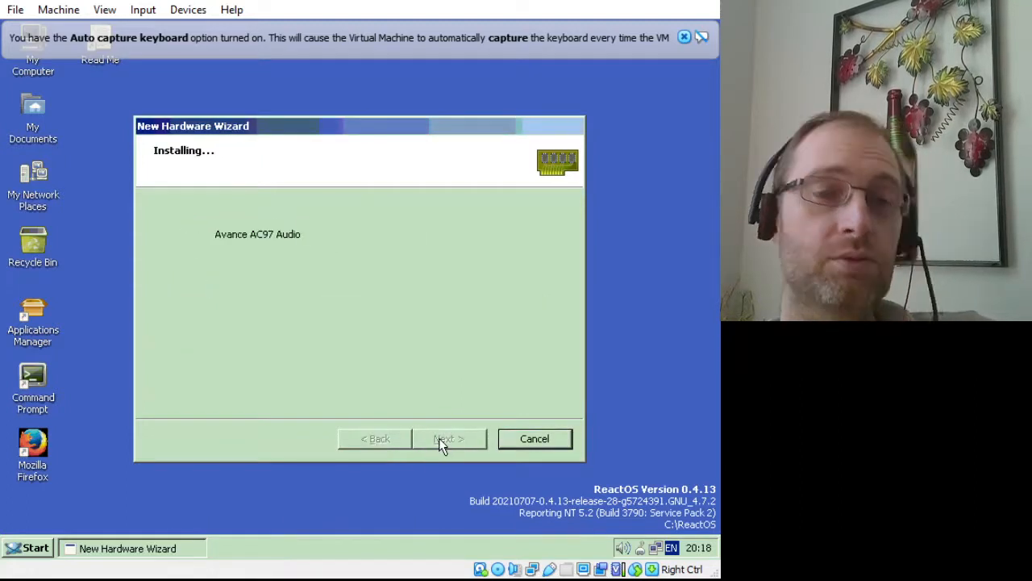
click(440, 443)
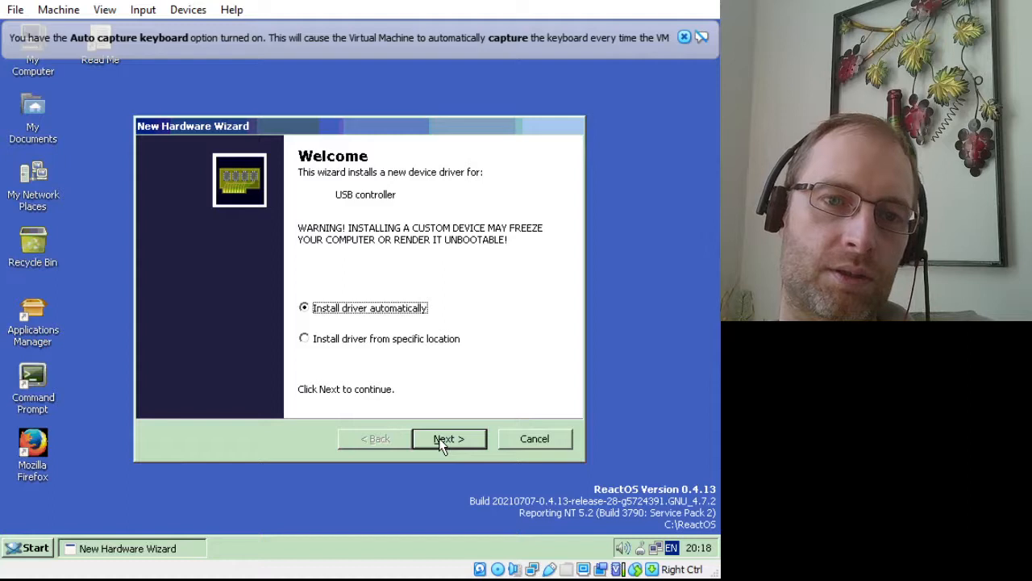
Run the automatic driver search for the USB controller and finish its wizard
click(440, 443)
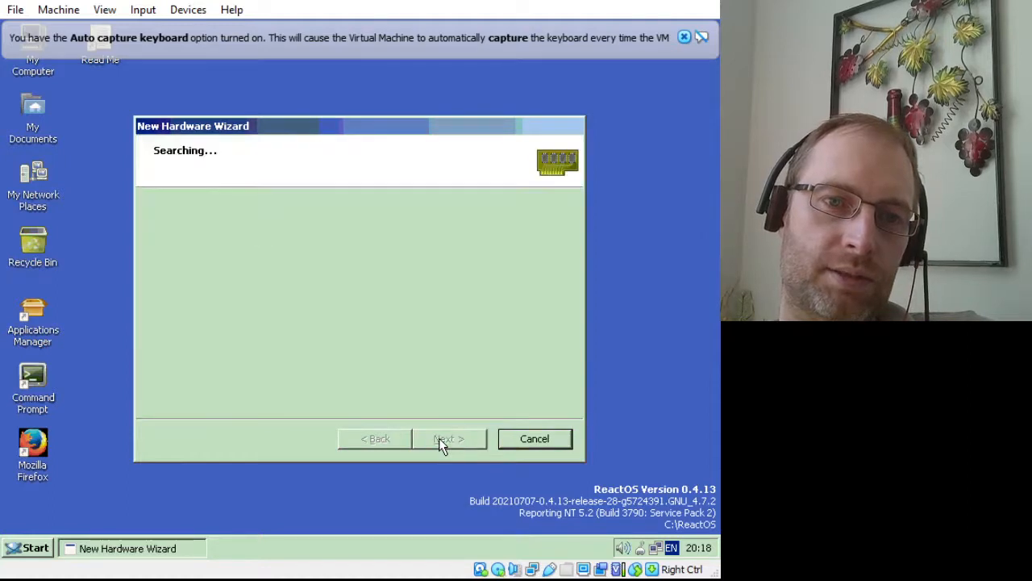
click(442, 442)
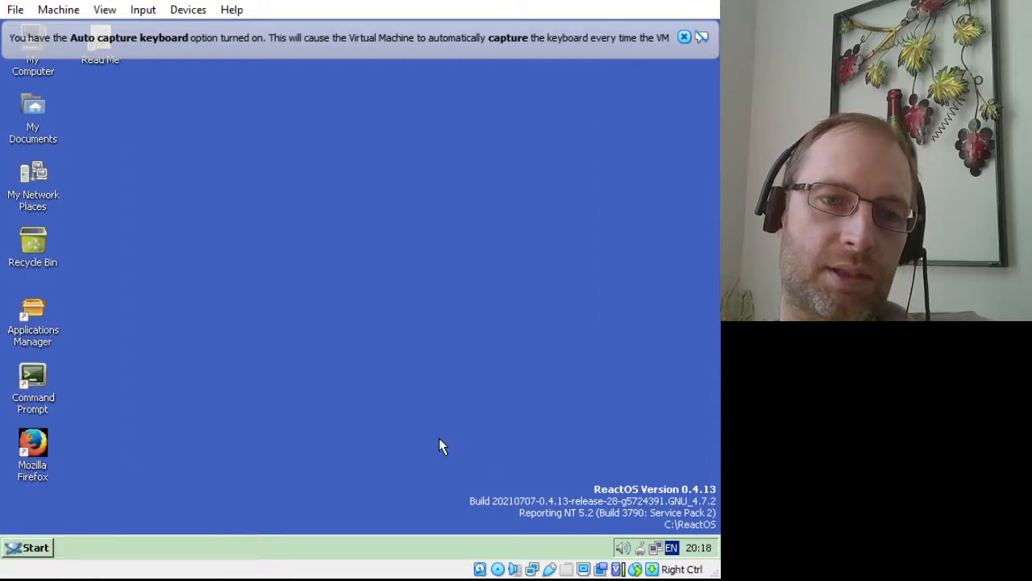
Launch Mozilla Firefox and open the Device Manager to check the audio device
click(39, 446)
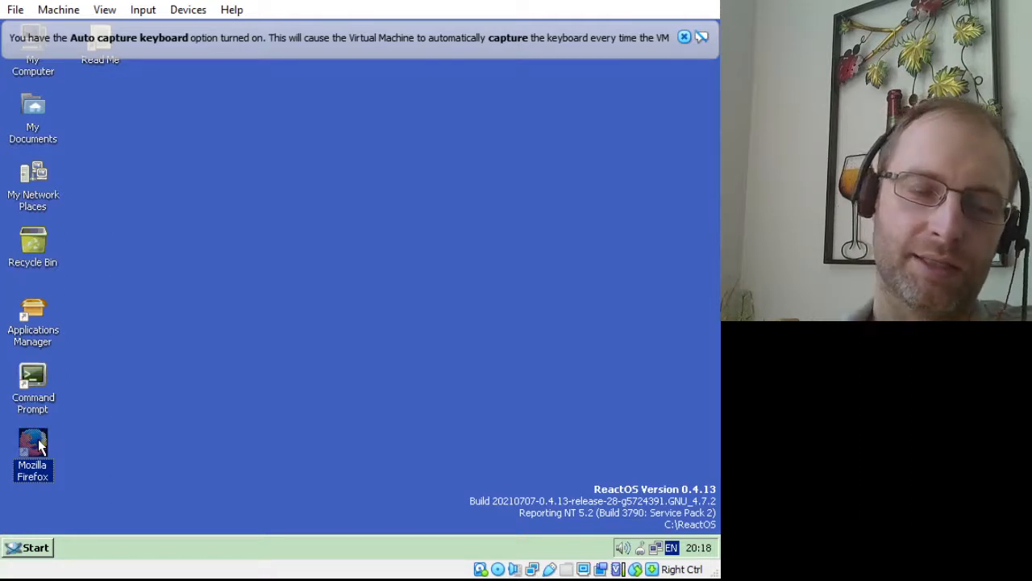
click(39, 554)
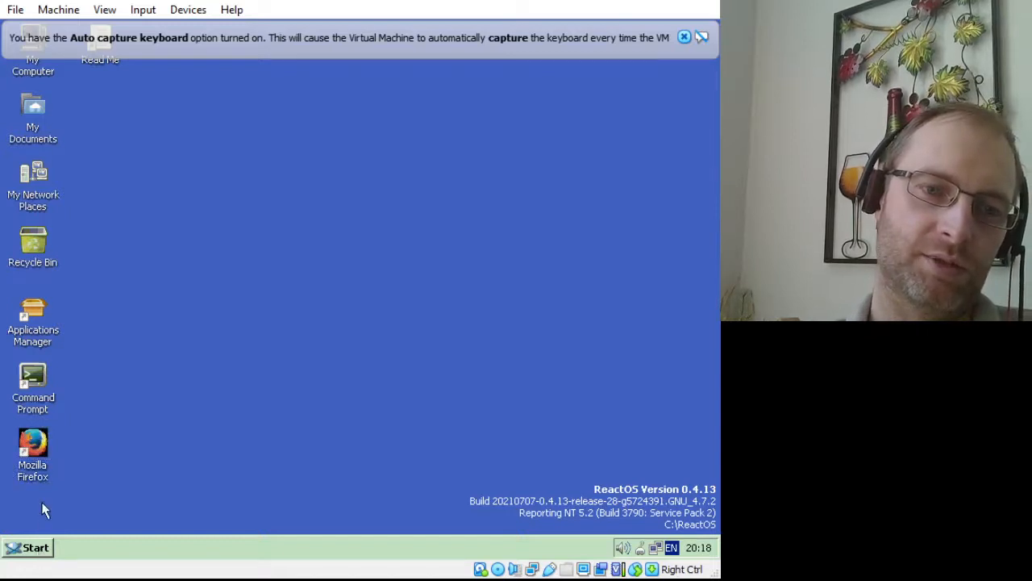
click(39, 550)
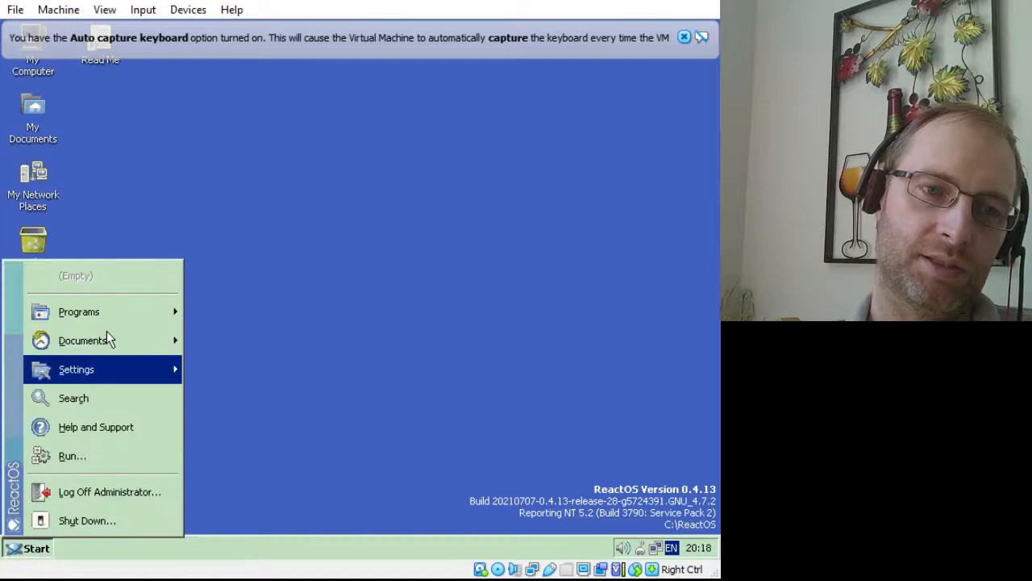
mouse_move(104, 321)
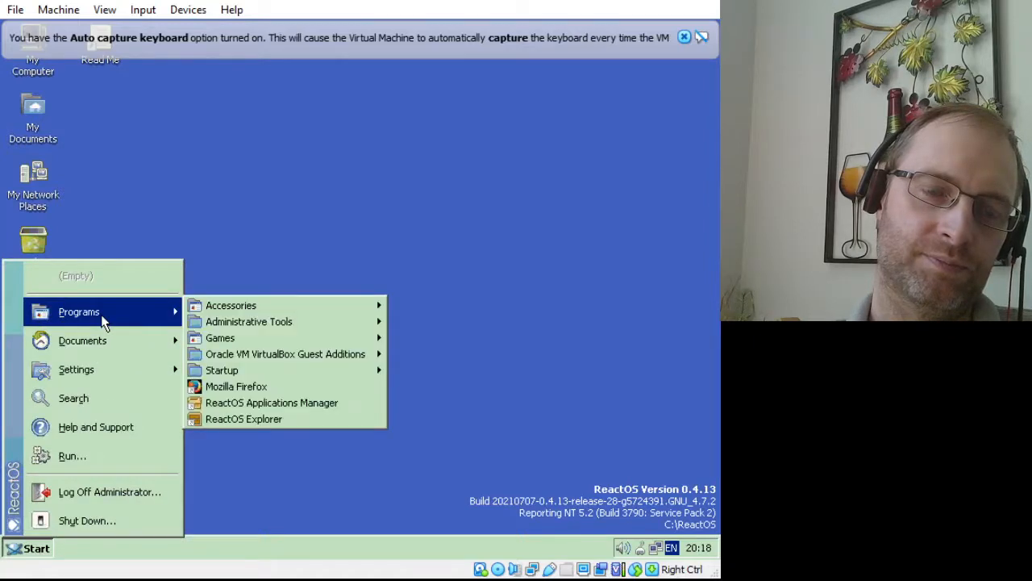
mouse_move(247, 353)
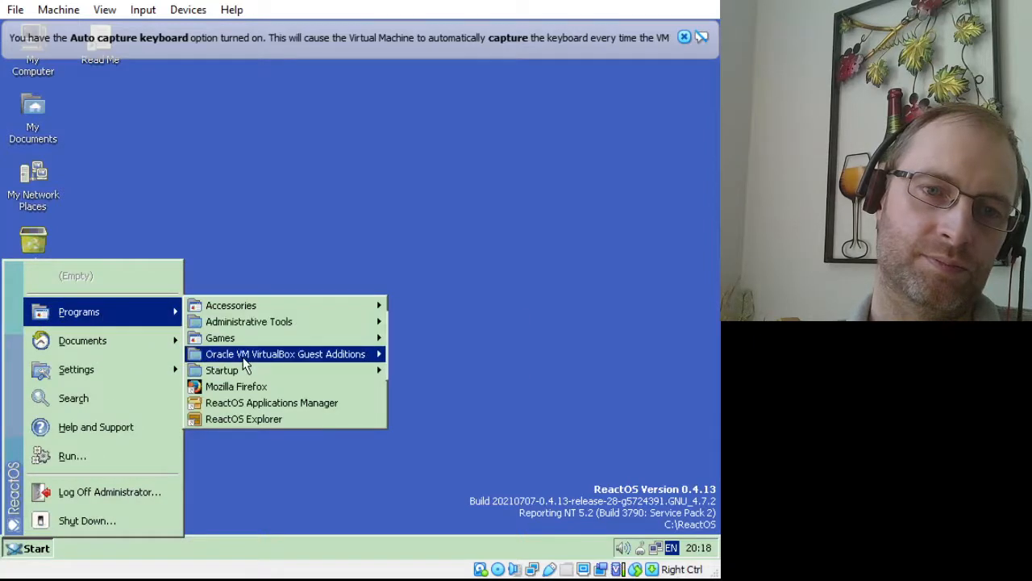
mouse_move(247, 324)
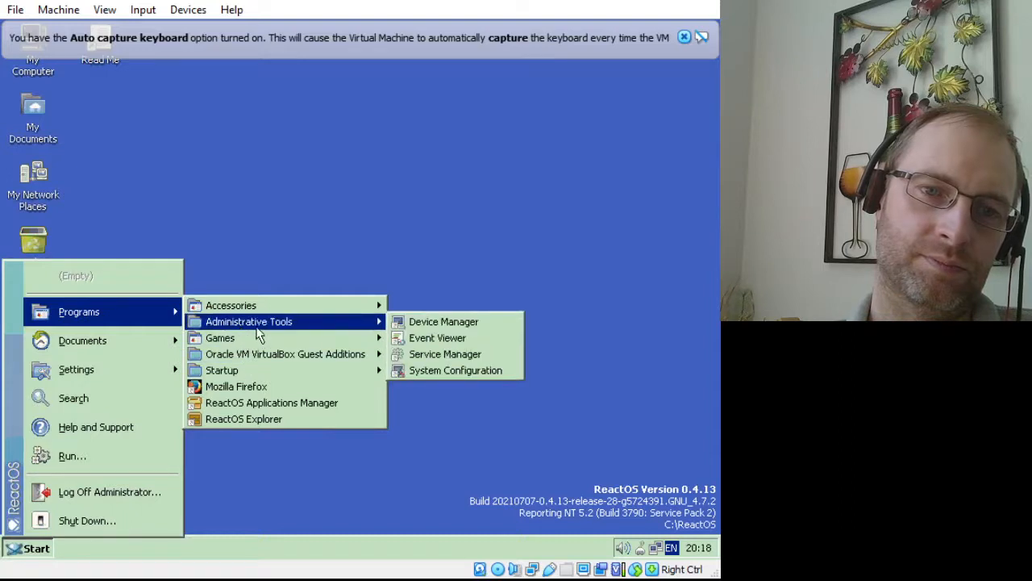
click(474, 325)
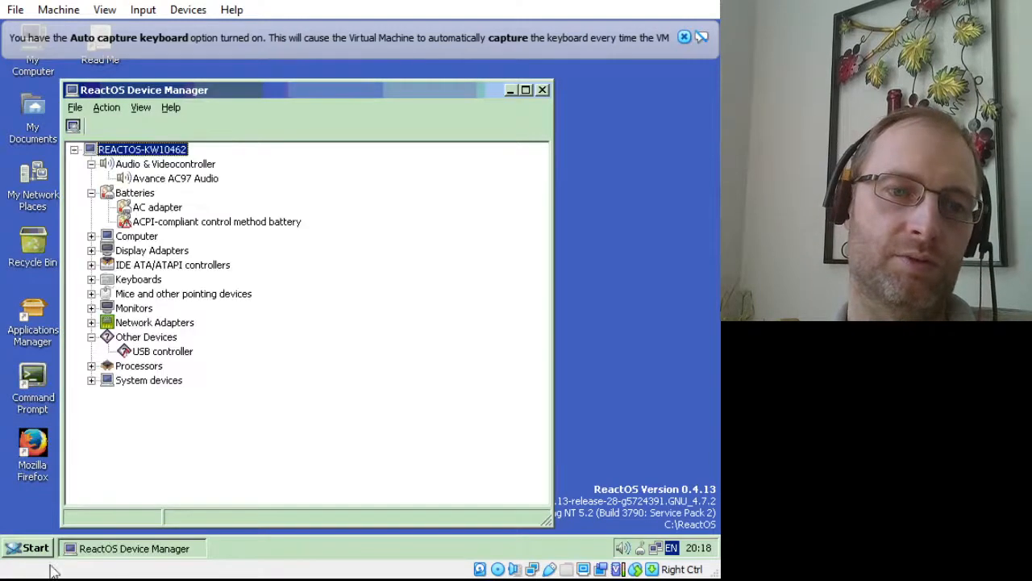
Check the Application and Security logs and the Application Logs group in the Event Viewer, and close it
click(29, 563)
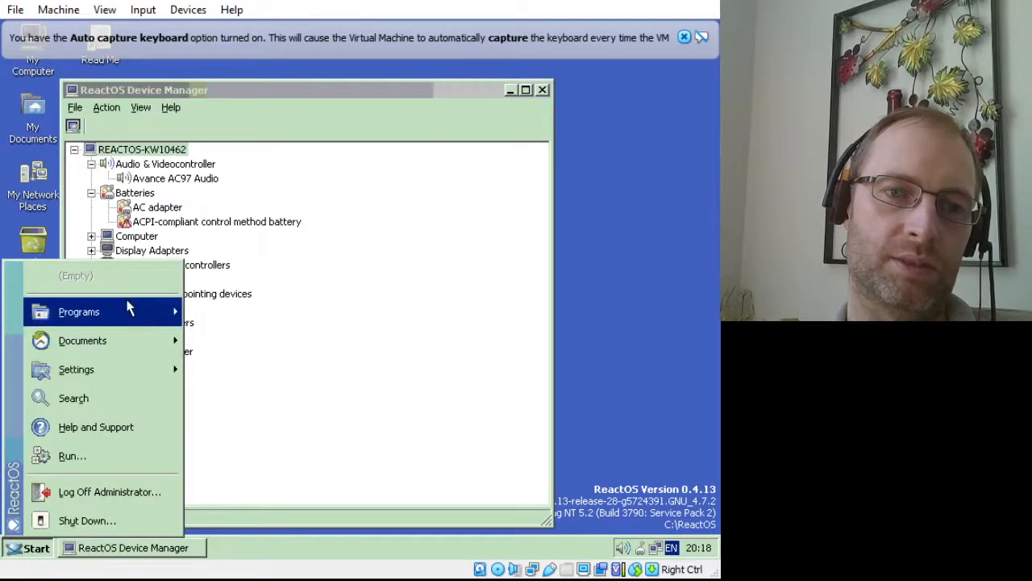
mouse_move(129, 308)
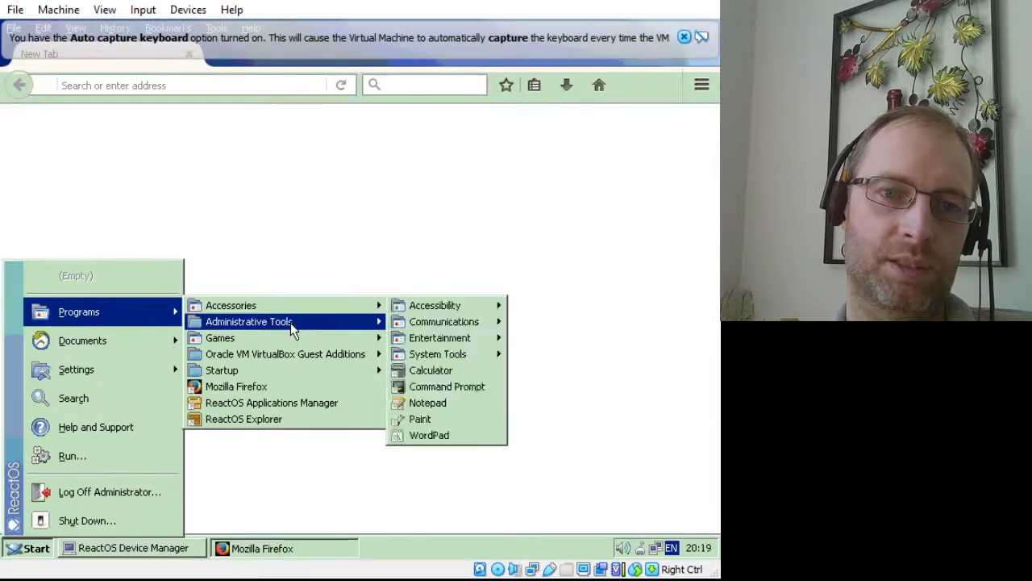
mouse_move(290, 322)
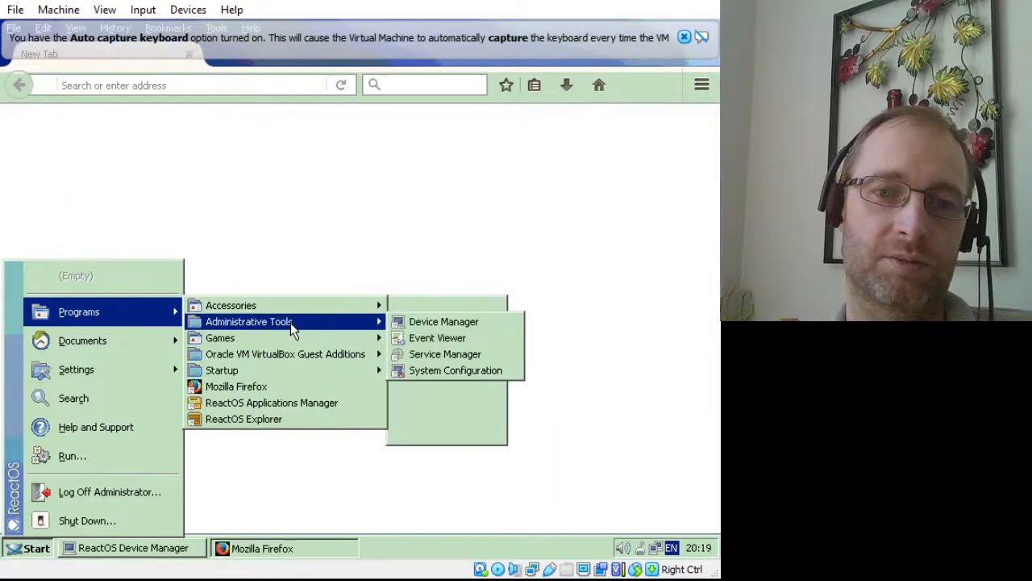
click(439, 338)
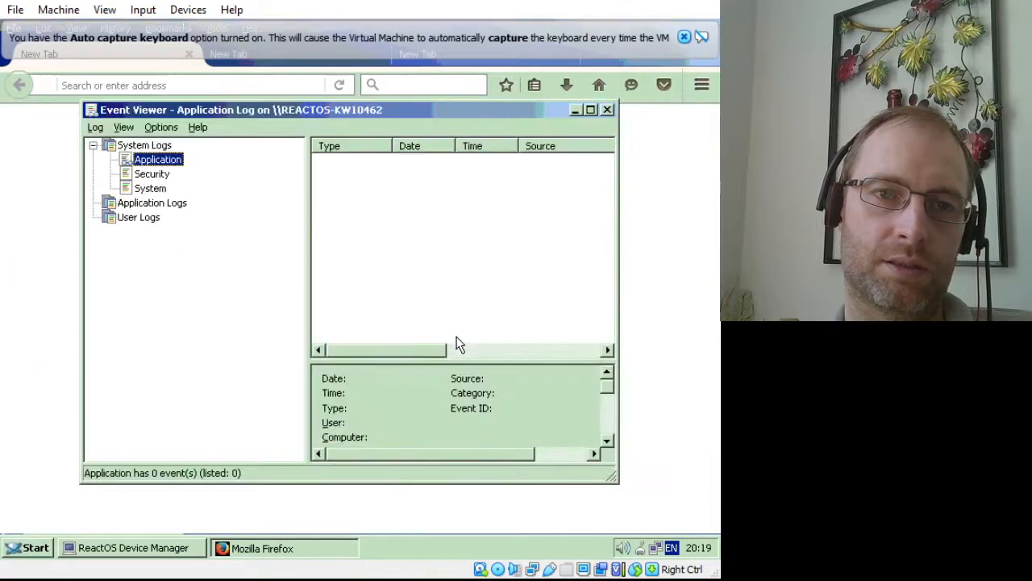
click(134, 175)
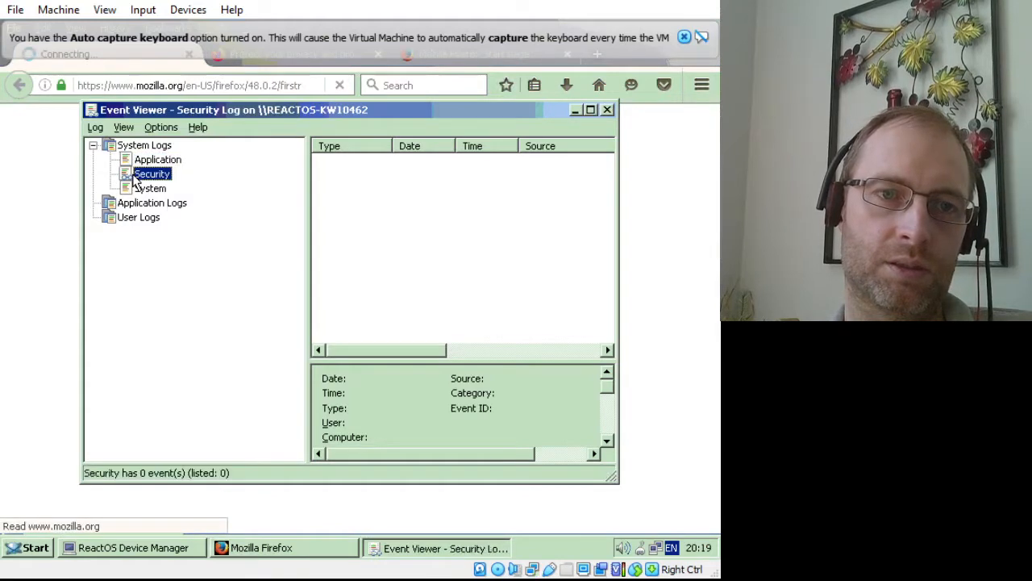
click(139, 161)
click(143, 204)
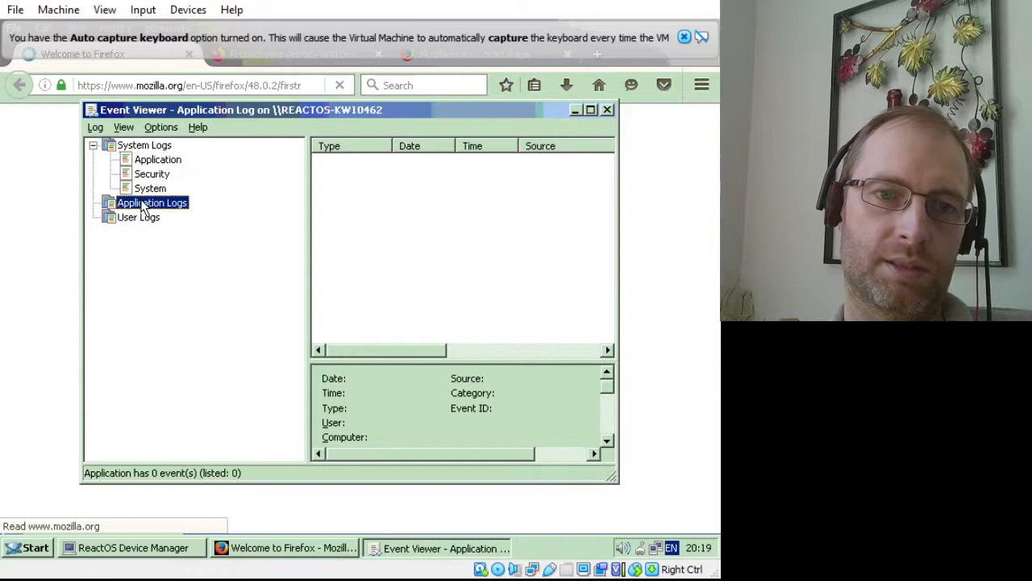
click(609, 110)
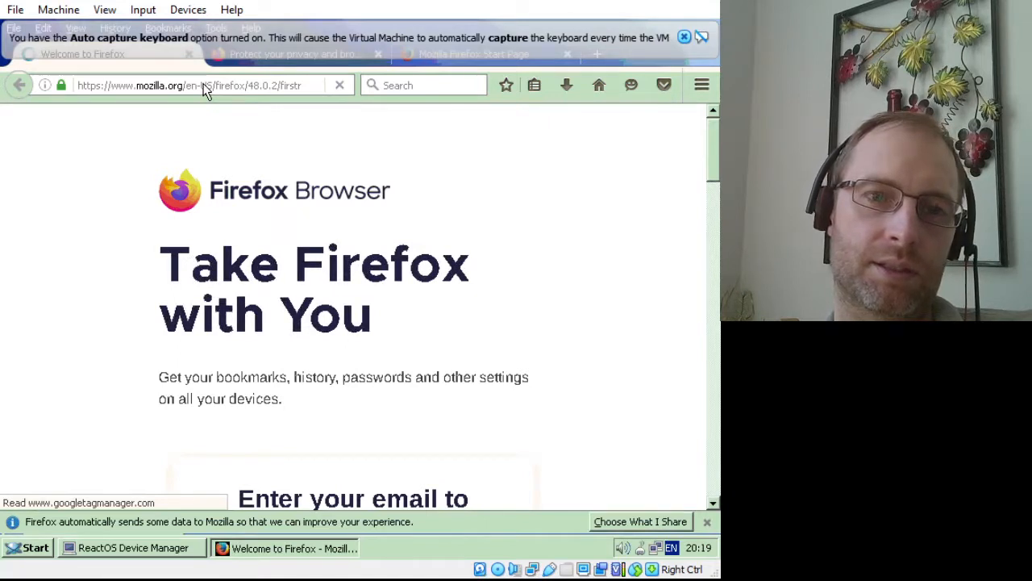
Clear the address on the Welcome to Firefox tab and dismiss the keyboard auto-capture message and the Firefox data-sharing notice
click(289, 88)
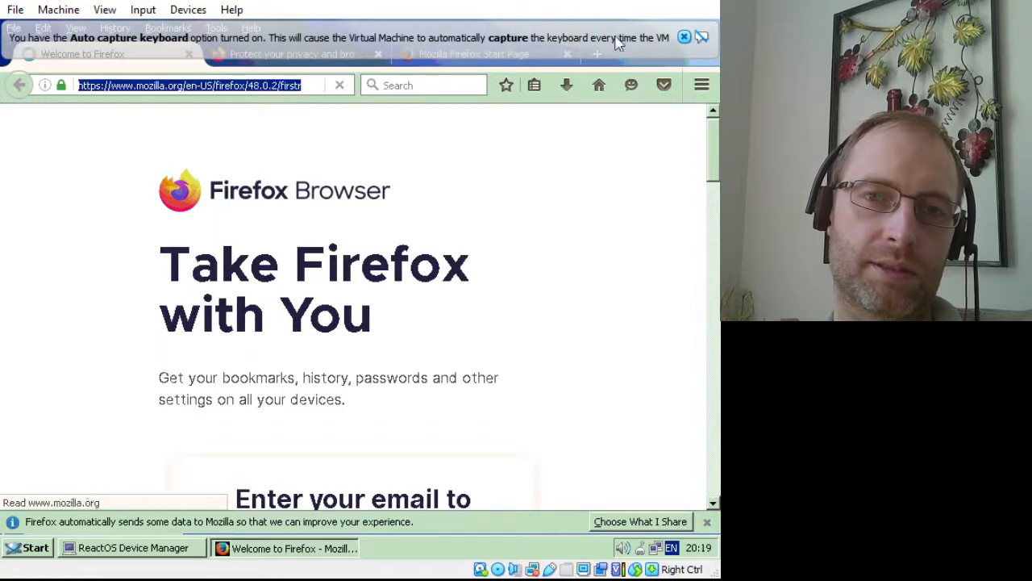
click(683, 37)
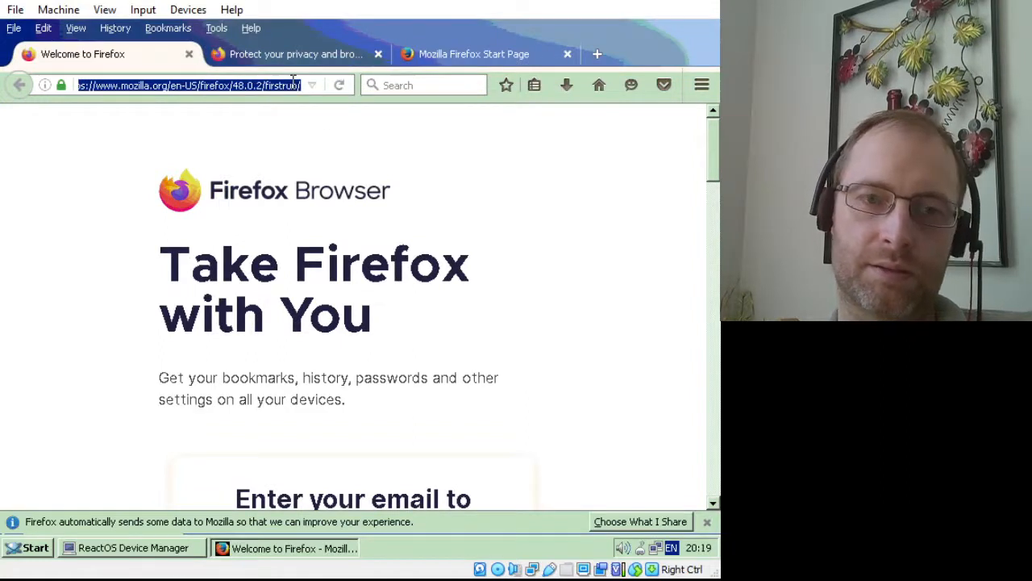
key(BackSpace)
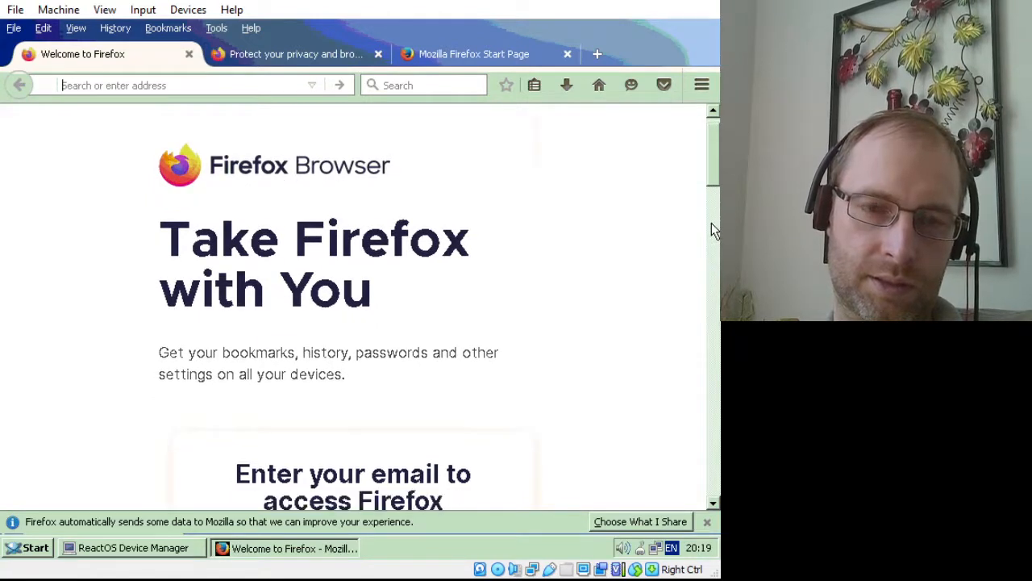
click(712, 223)
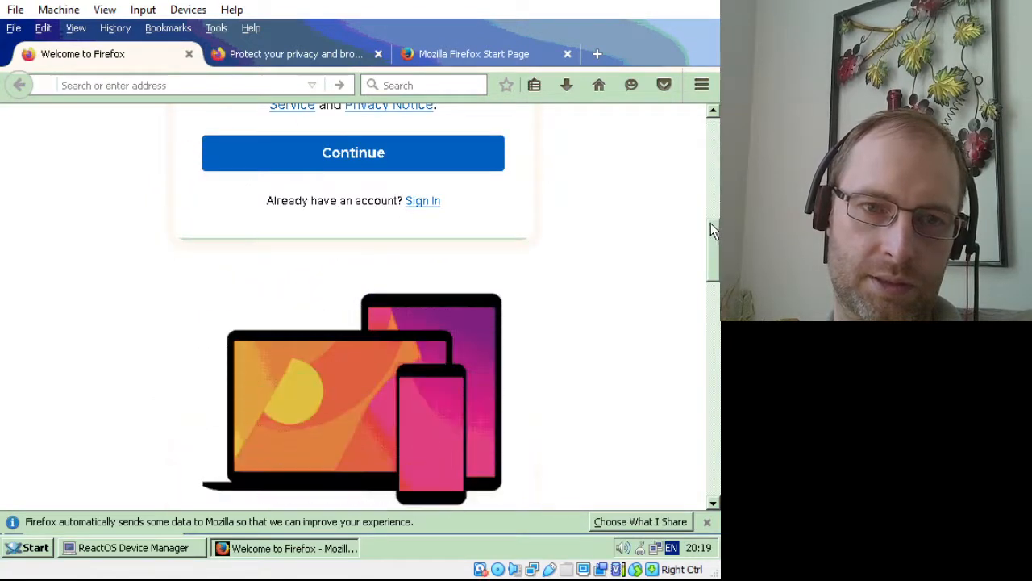
click(701, 85)
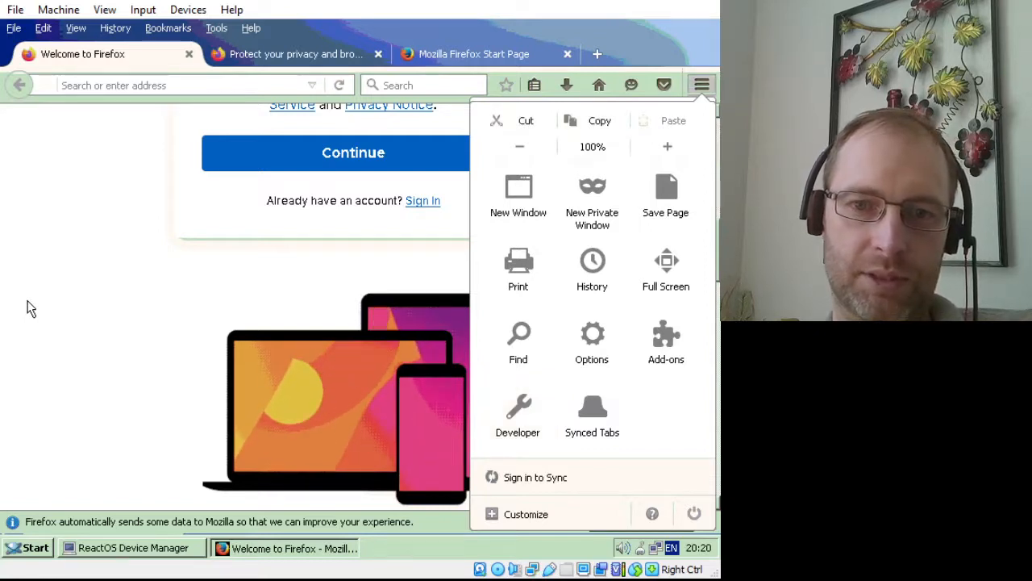
click(56, 508)
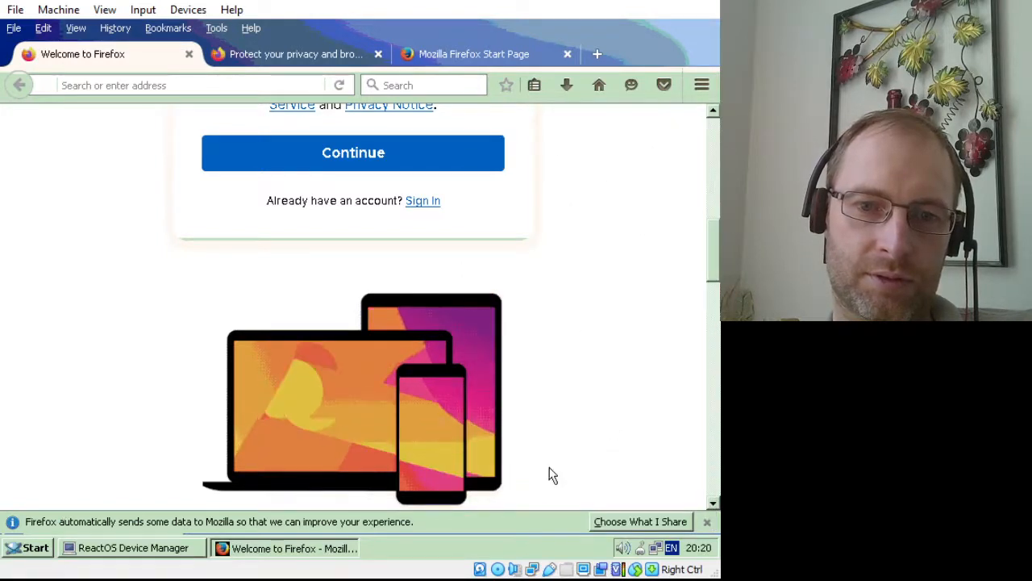
click(706, 521)
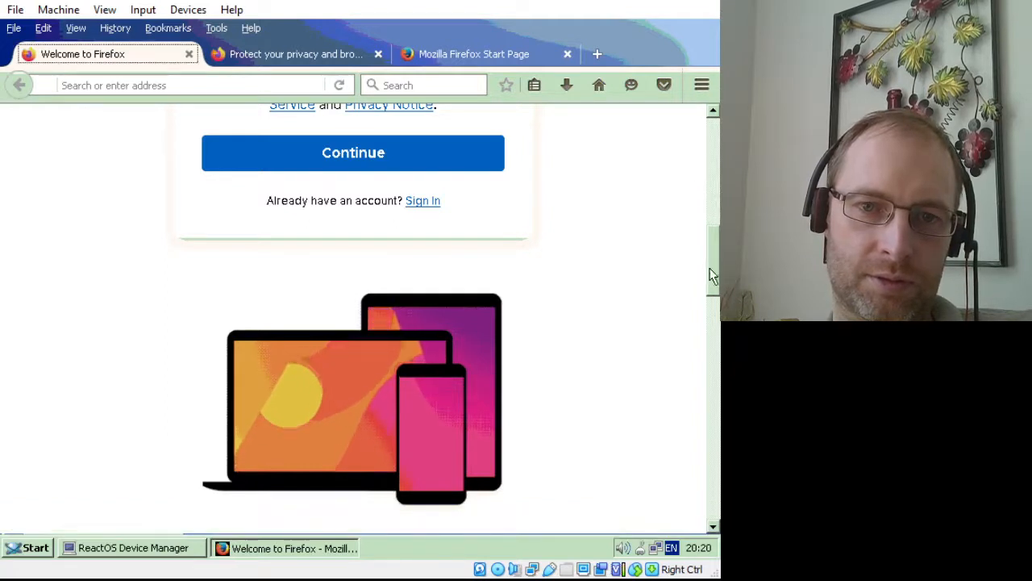
Look through the Welcome to Firefox page down to the Mozilla footer and return to its beginning
scroll(712, 344, down, 5)
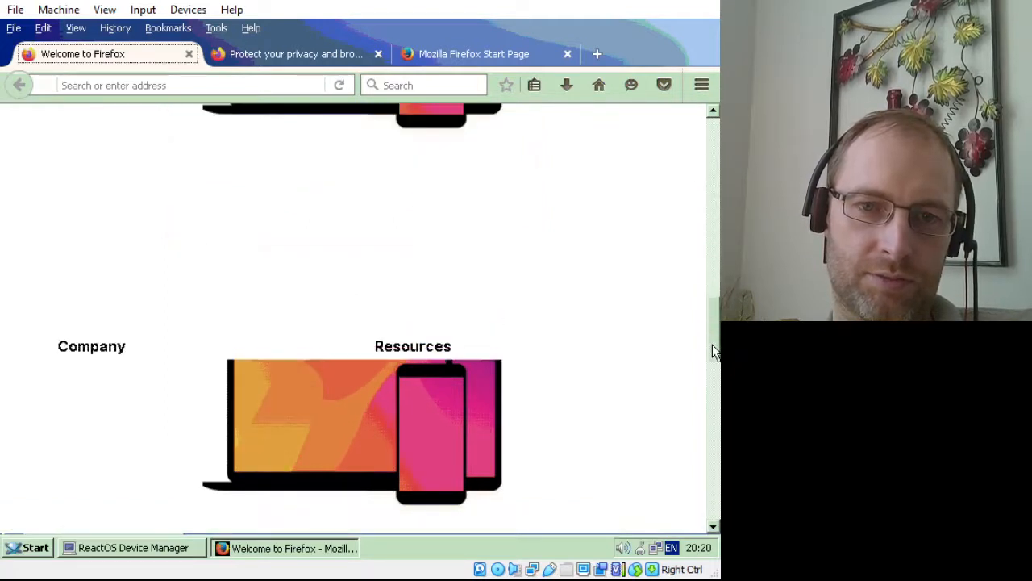
scroll(714, 404, down, 1)
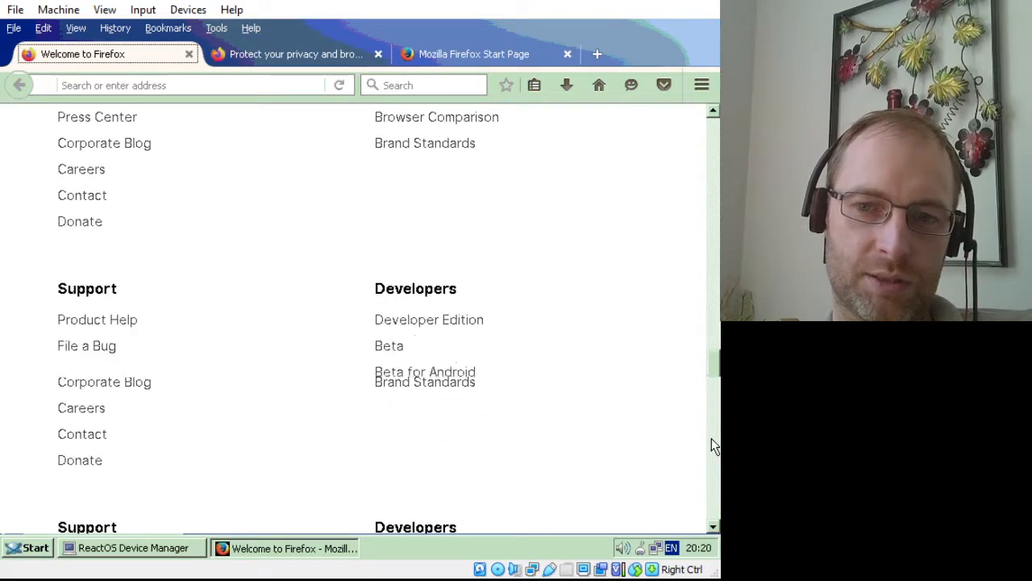
scroll(711, 437, down, 5)
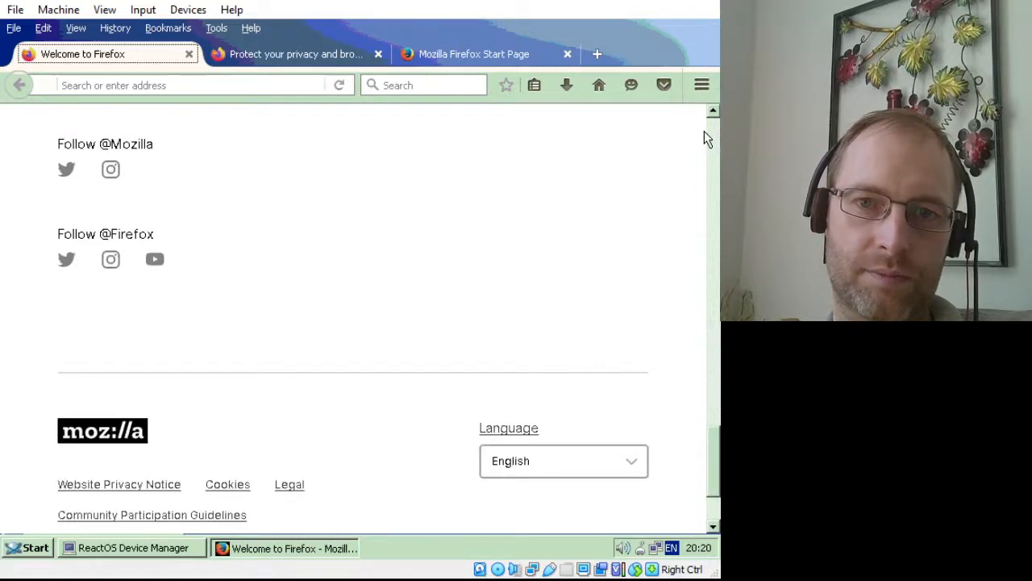
scroll(711, 139, up, 1)
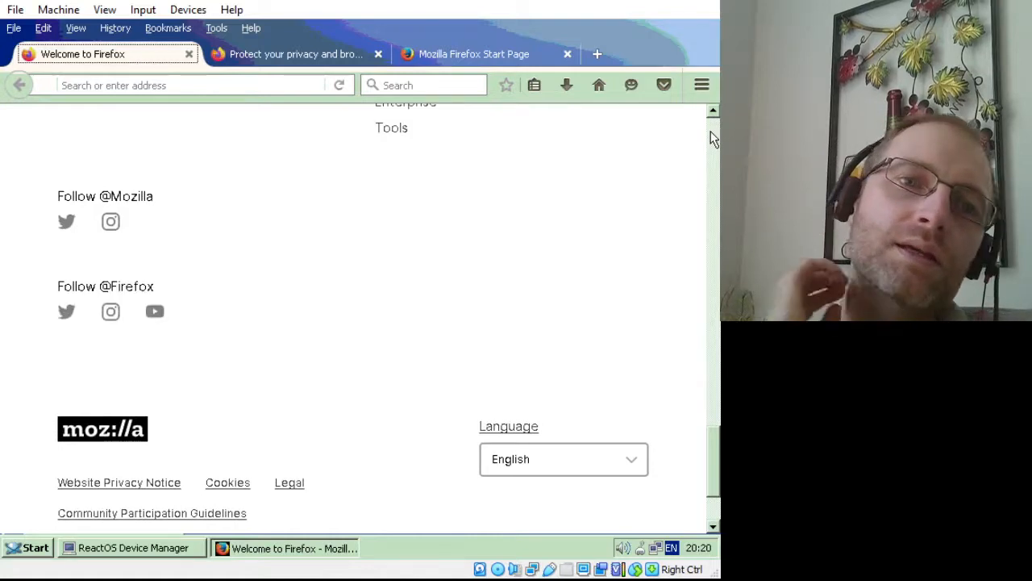
click(711, 138)
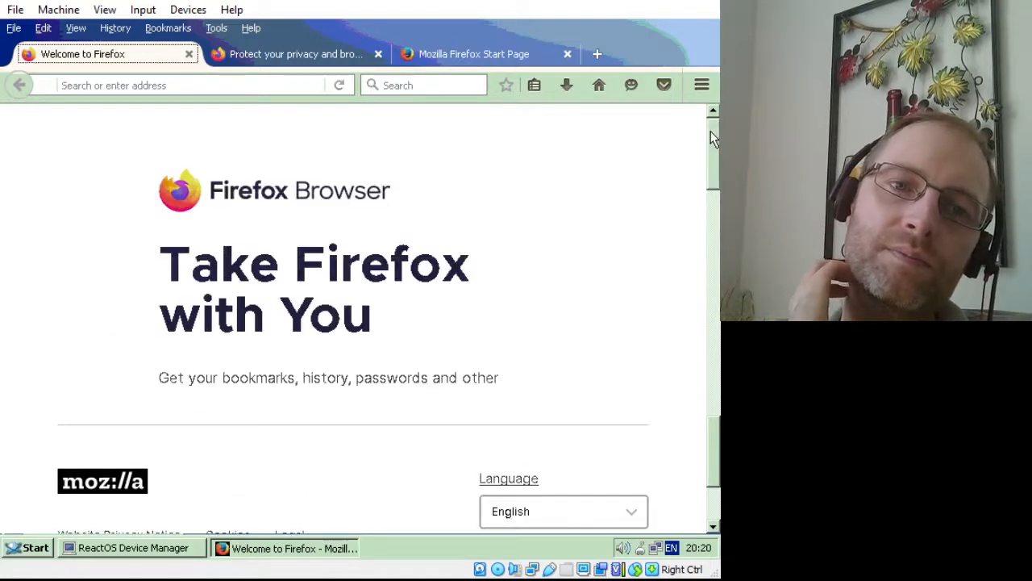
click(701, 87)
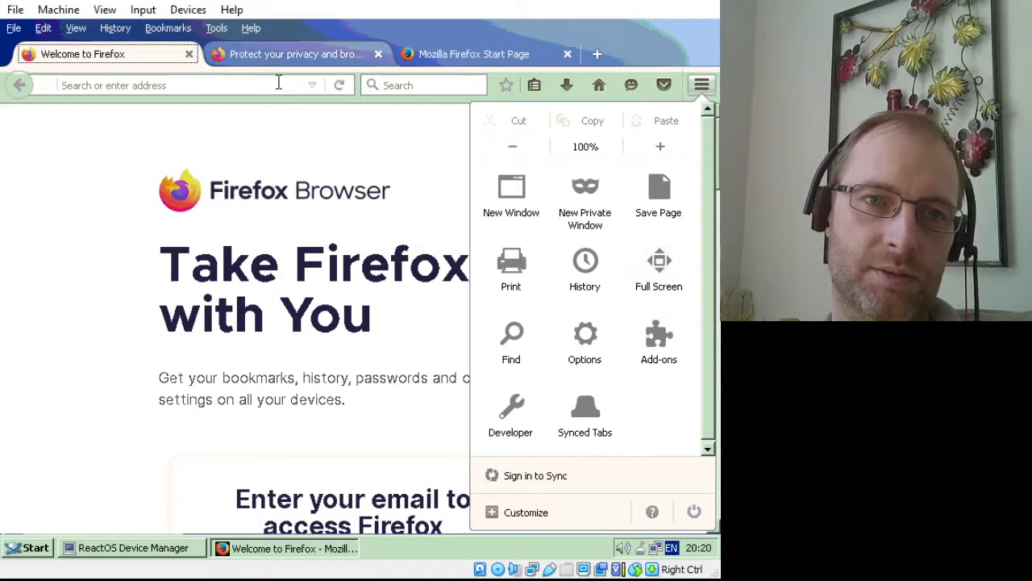
click(278, 84)
click(498, 52)
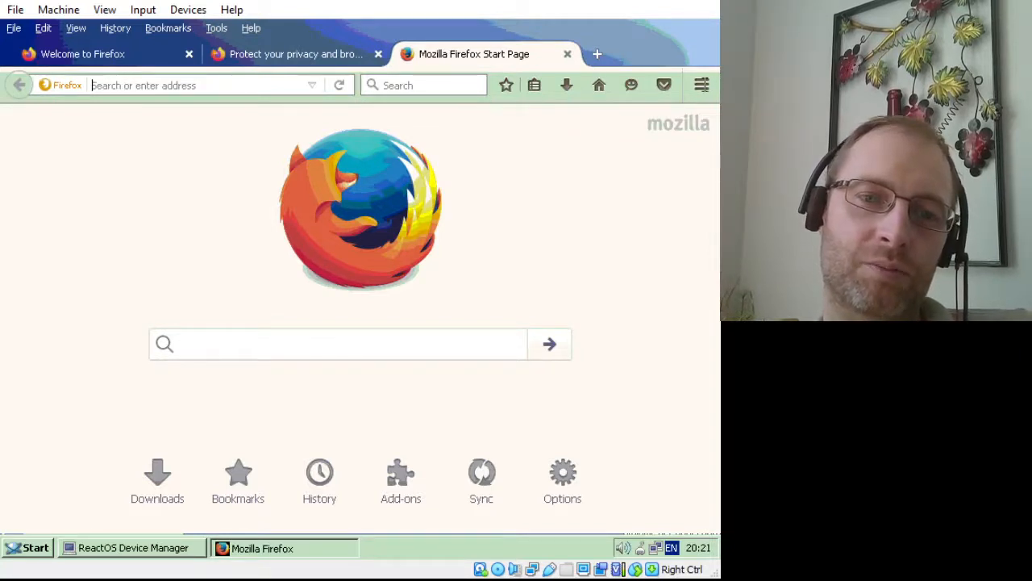
text(firefox)
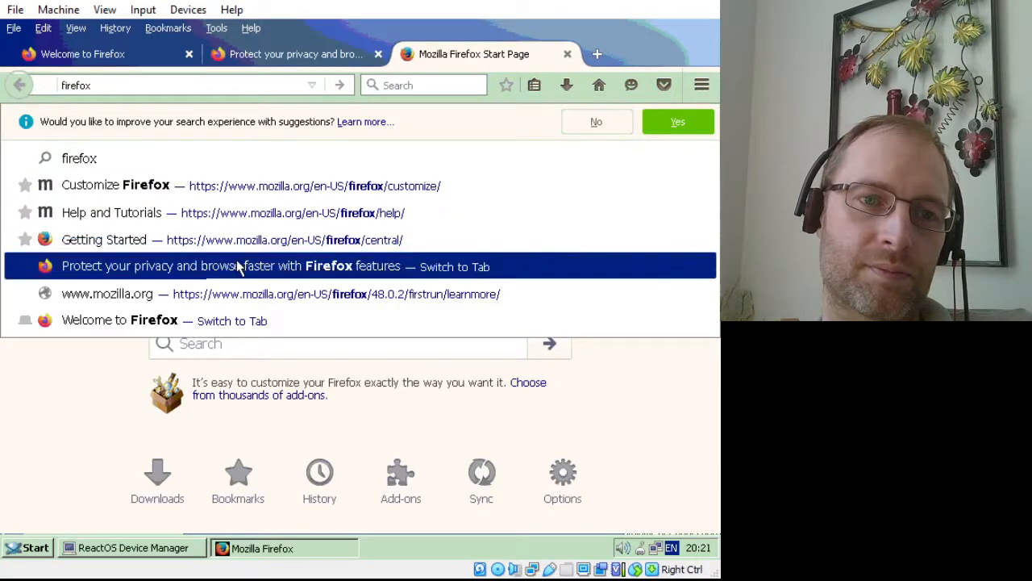
click(233, 295)
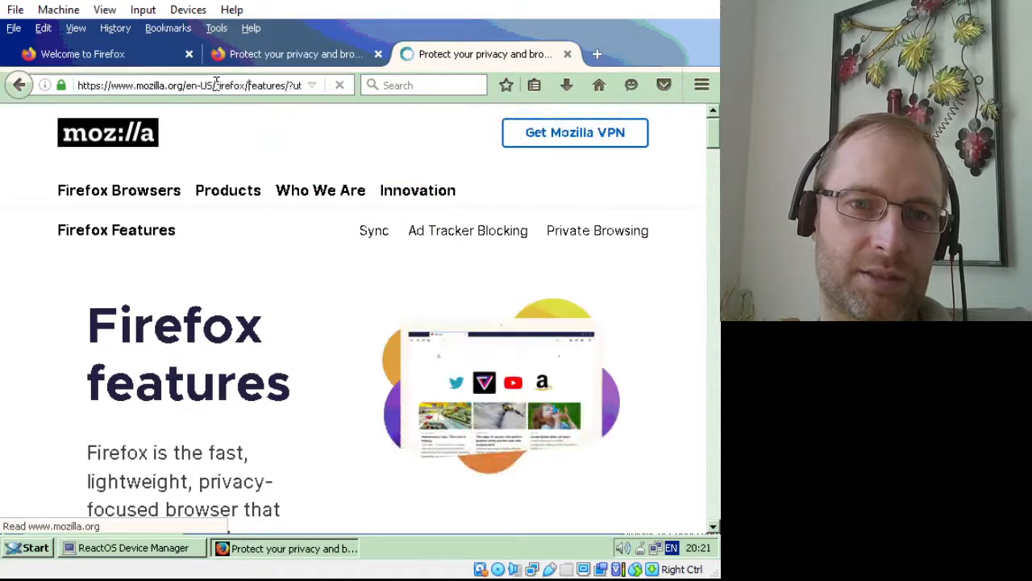
click(216, 83)
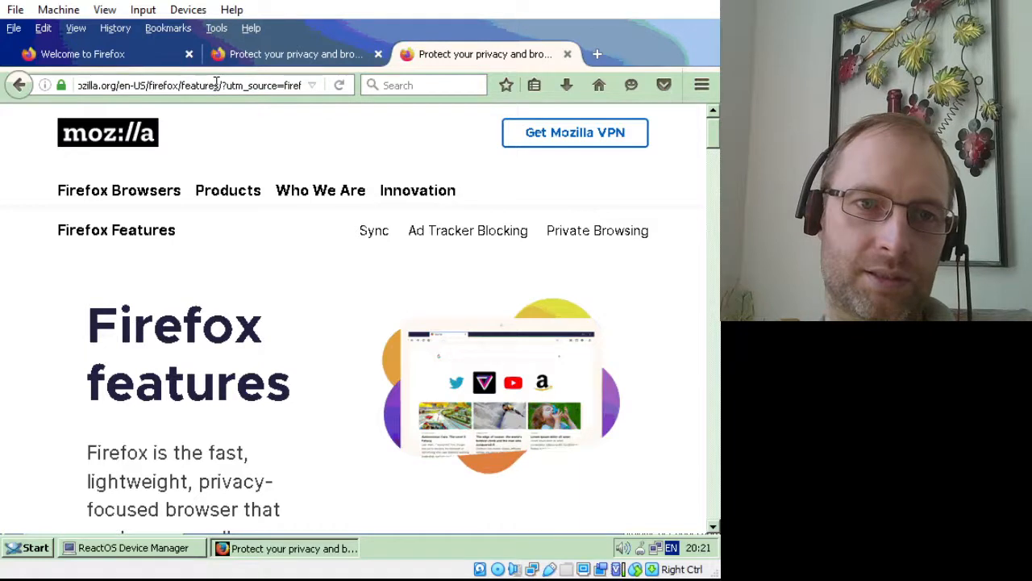
drag(278, 86, 301, 92)
key(BackSpace)
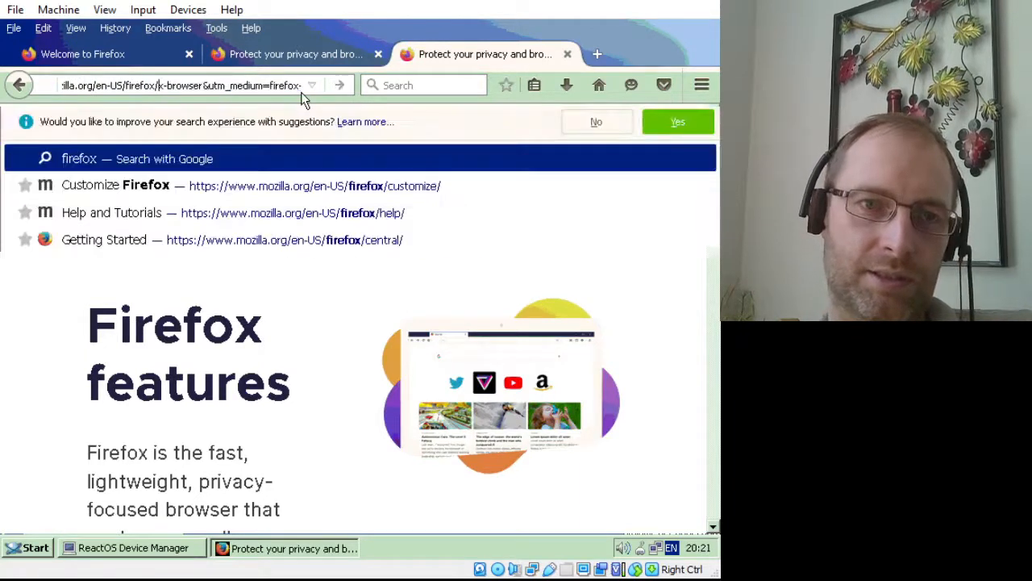
text(x)
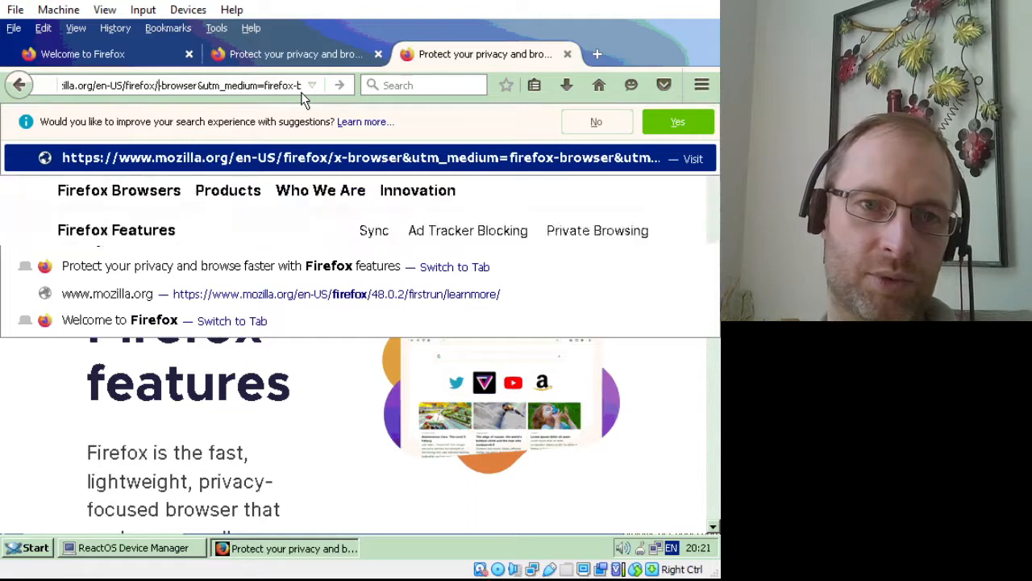
key(Delete)
key(Delete)
key(Delete)
key(Delete)
key(Delete)
key(Delete)
key(Delete)
key(Delete)
key(Delete)
key(Delete)
key(Delete)
key(Delete)
key(Delete)
key(Delete)
key(Delete)
key(Delete)
key(Delete)
key(Delete)
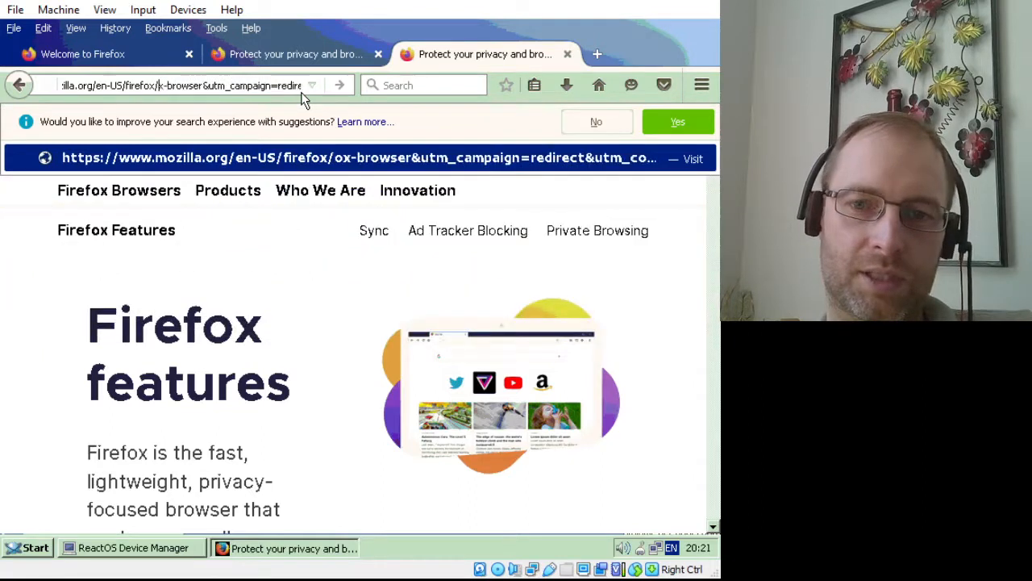
key(Delete)
key(Delete)
key(Delete)
key(Delete)
key(Delete)
key(Delete)
key(Delete)
key(Delete)
key(Delete)
key(Delete)
key(Delete)
key(Delete)
key(Delete)
key(Delete)
key(Delete)
key(Delete)
key(Delete)
key(Delete)
key(Delete)
key(Delete)
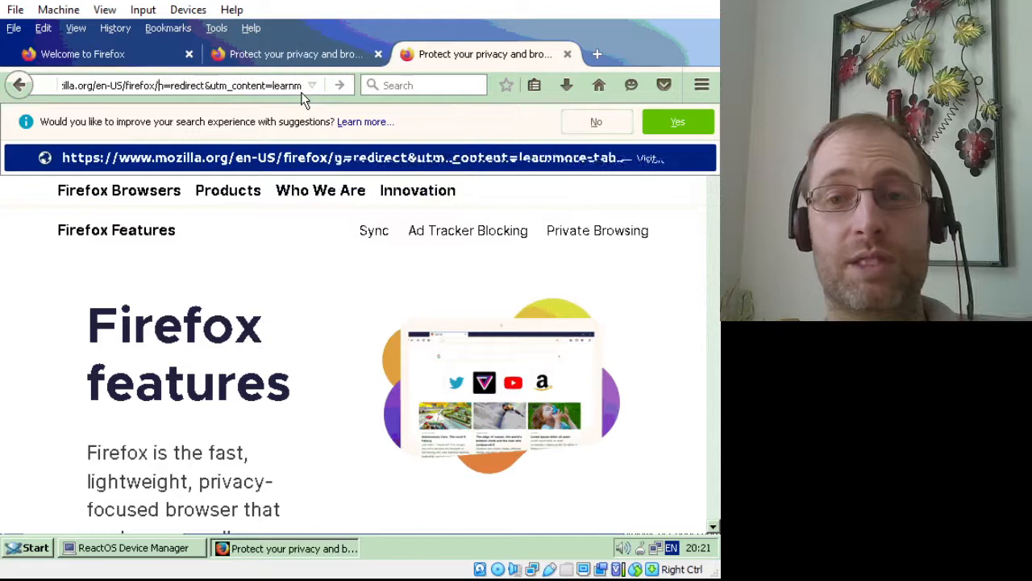
key(Delete)
key(Delete)
key(Delete)
key(Delete)
key(Delete)
key(Delete)
key(Delete)
key(Delete)
key(Delete)
key(Delete)
key(Delete)
key(Delete)
key(Delete)
key(Delete)
key(Delete)
key(Delete)
key(Delete)
key(Delete)
key(Delete)
key(Delete)
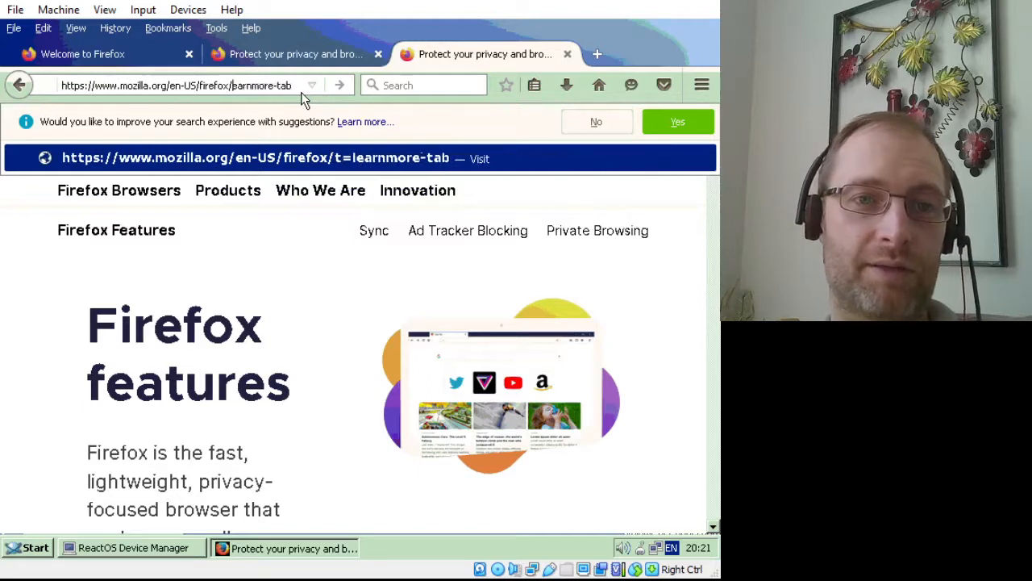
key(Delete)
key(Delete)
key(Delete)
key(Return)
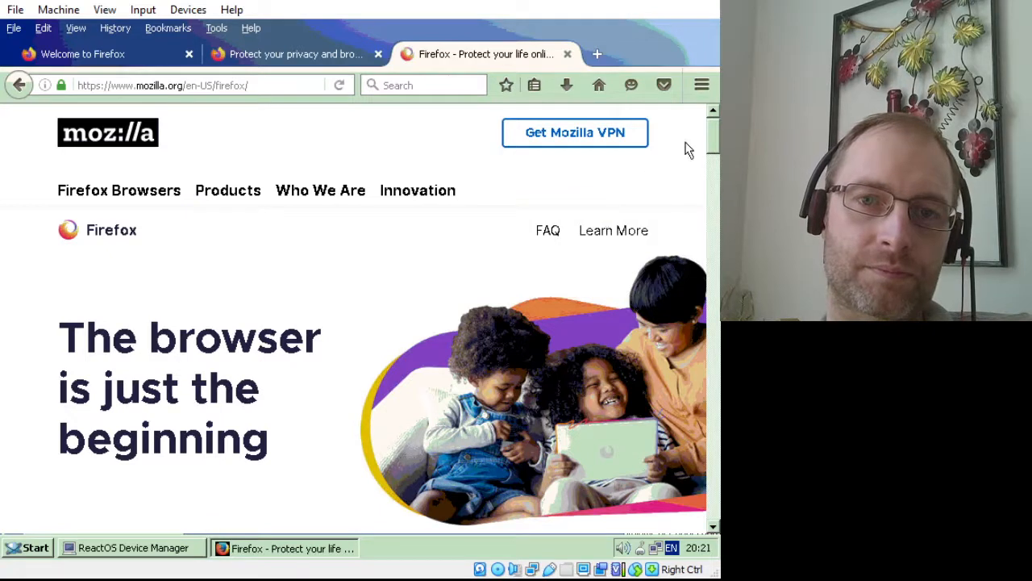
Open the Browsers page from the "Meet our family of products" section of the Firefox page
drag(713, 143, 713, 178)
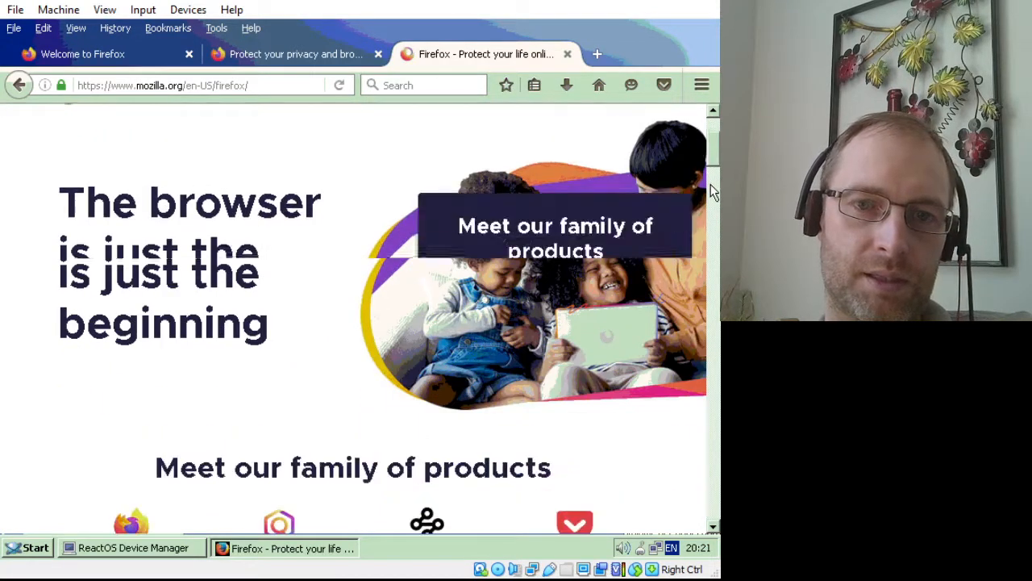
drag(713, 178, 711, 188)
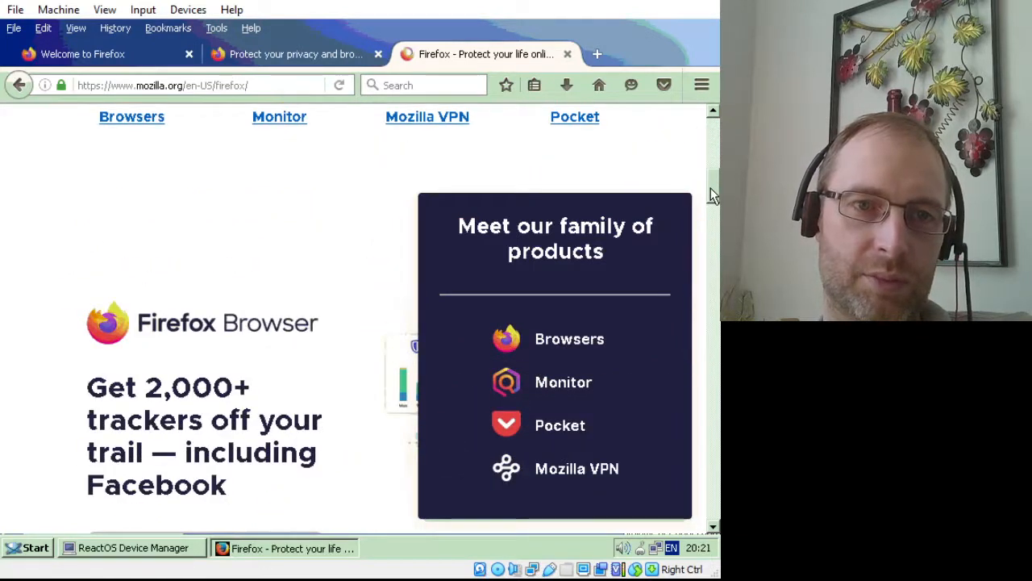
click(117, 128)
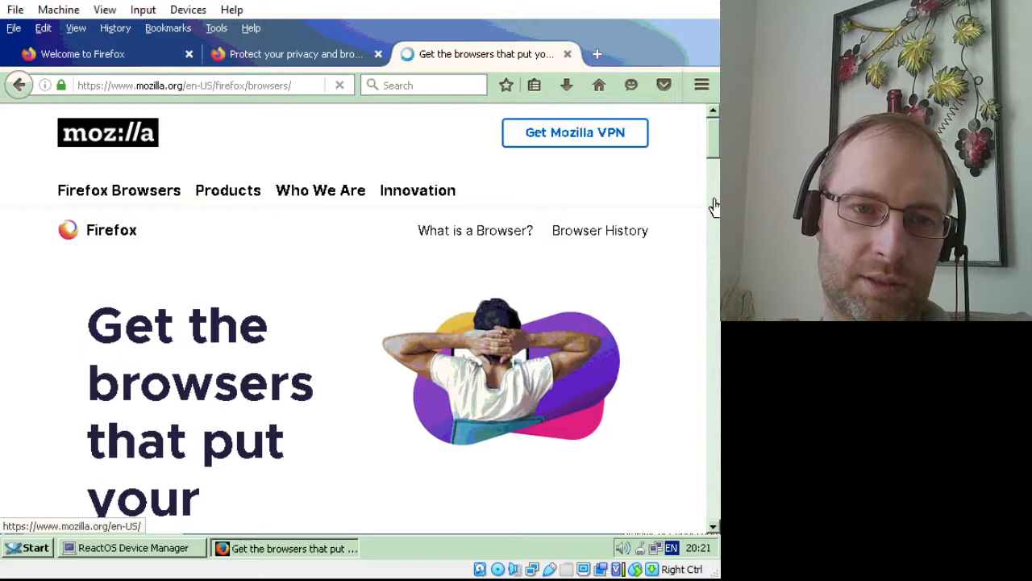
Find the desktop browser on the Firefox browsers page and start its download for desktop
scroll(714, 206, down, 5)
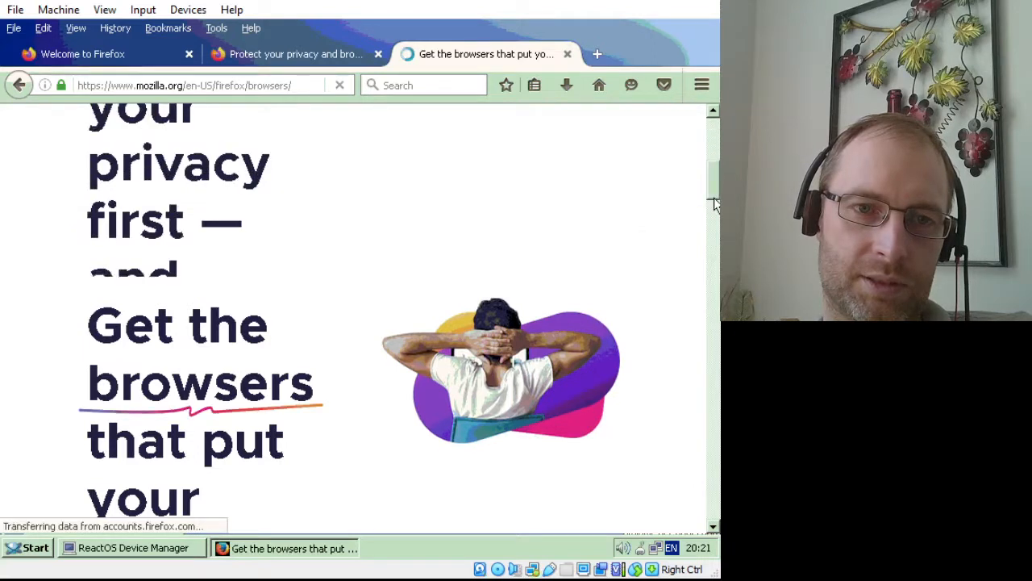
click(713, 246)
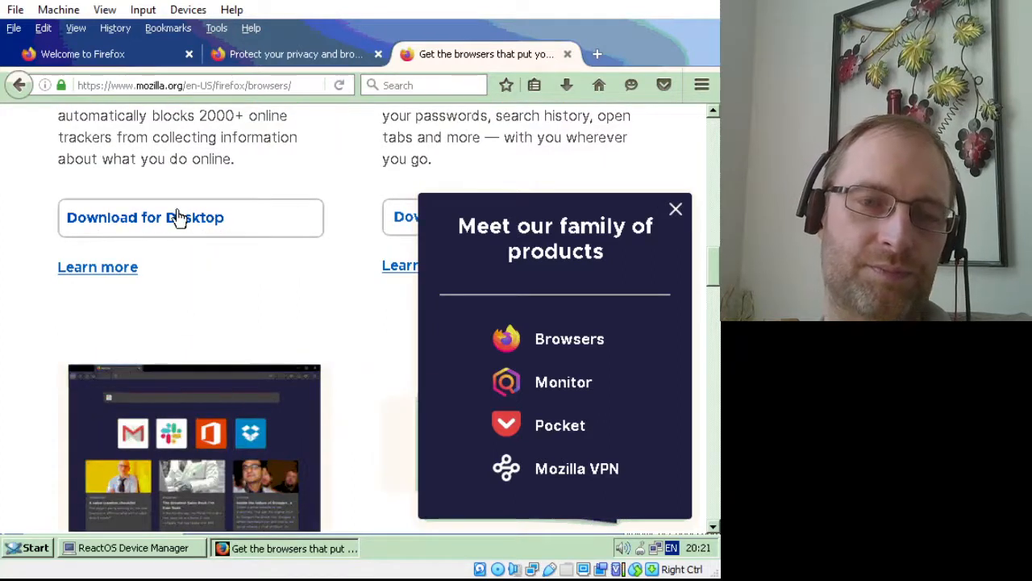
click(179, 218)
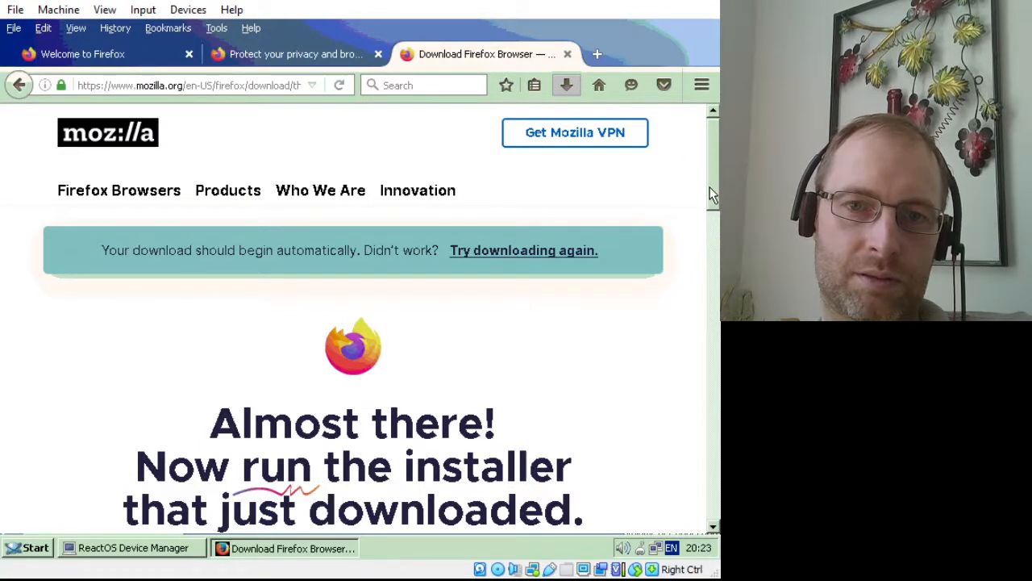
Retry the Firefox download from the Mozilla page and save the file Firefox Setup 52.9.0esr.exe
scroll(710, 197, down, 5)
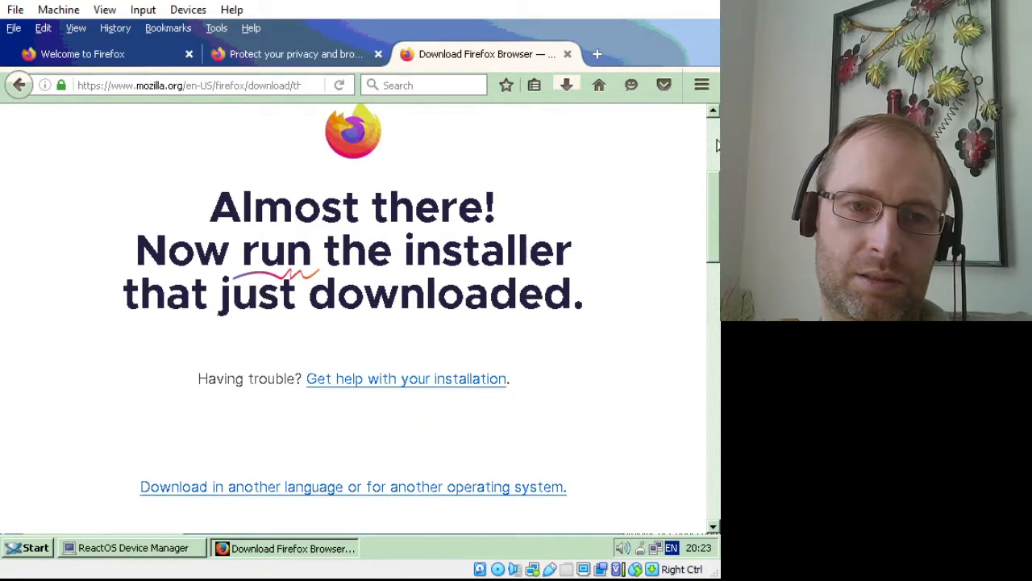
click(717, 142)
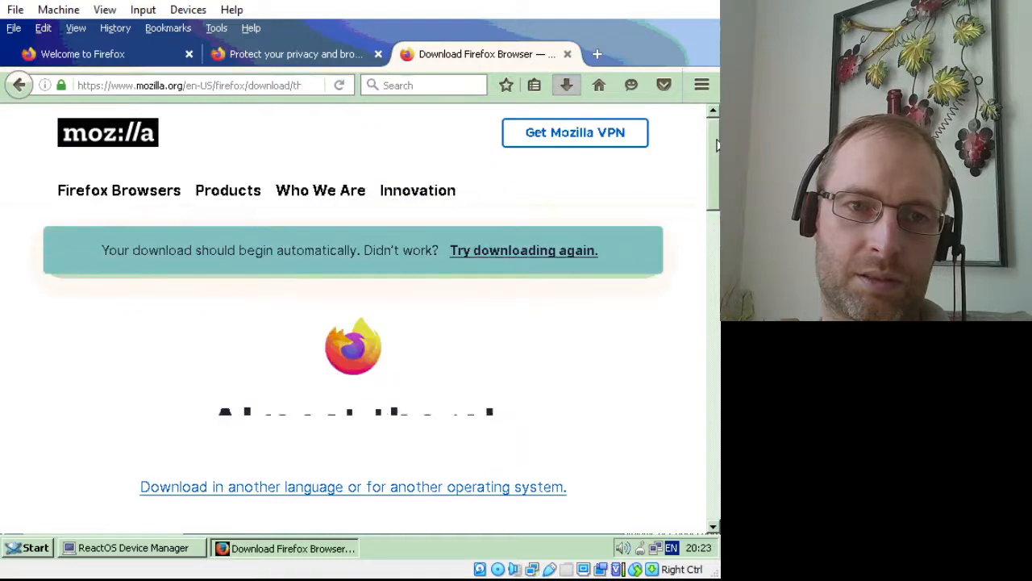
click(511, 256)
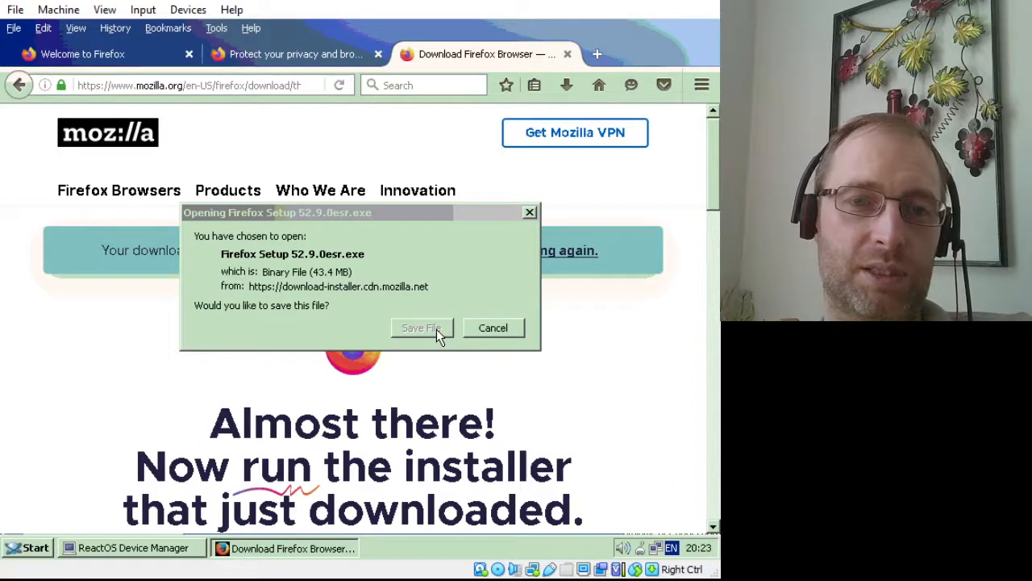
click(468, 244)
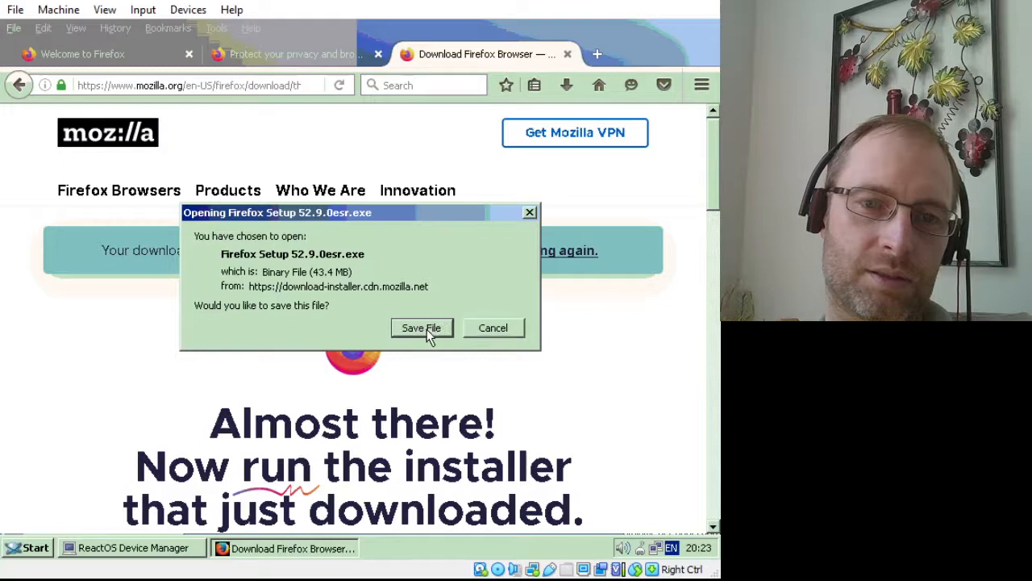
click(421, 327)
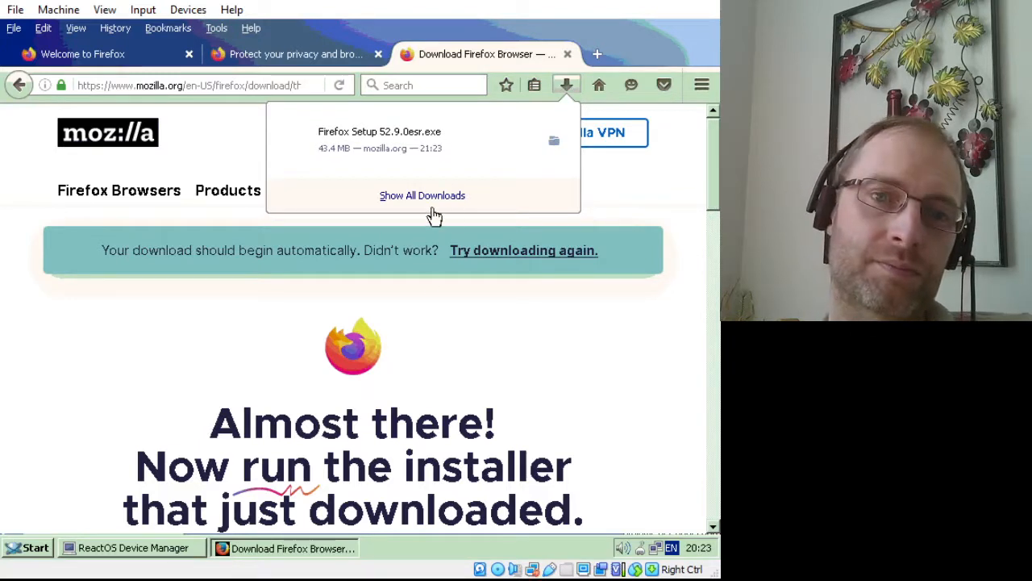
Run the downloaded Firefox Setup 52.9.0esr.exe and proceed with the Standard setup type
click(428, 164)
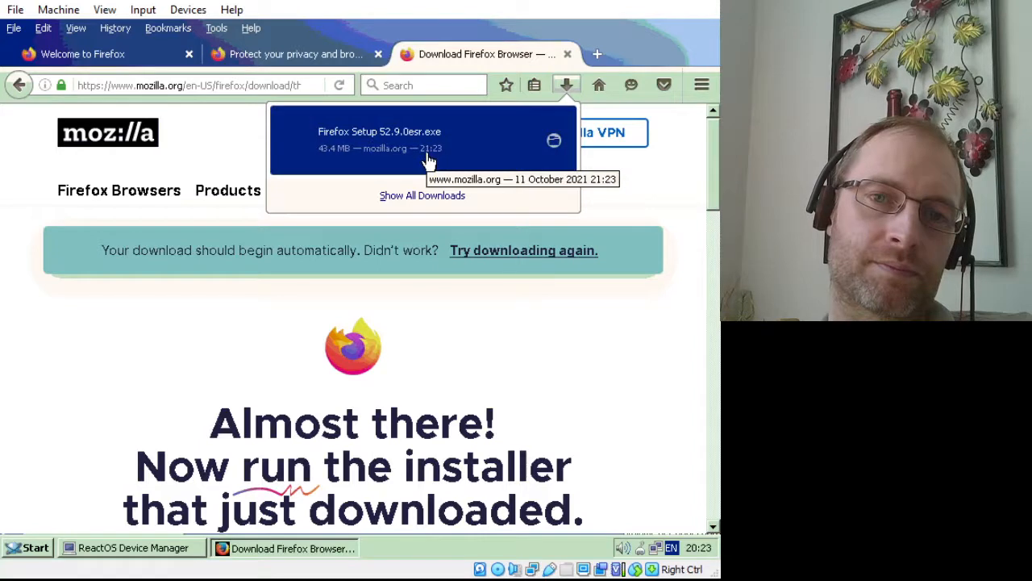
click(428, 162)
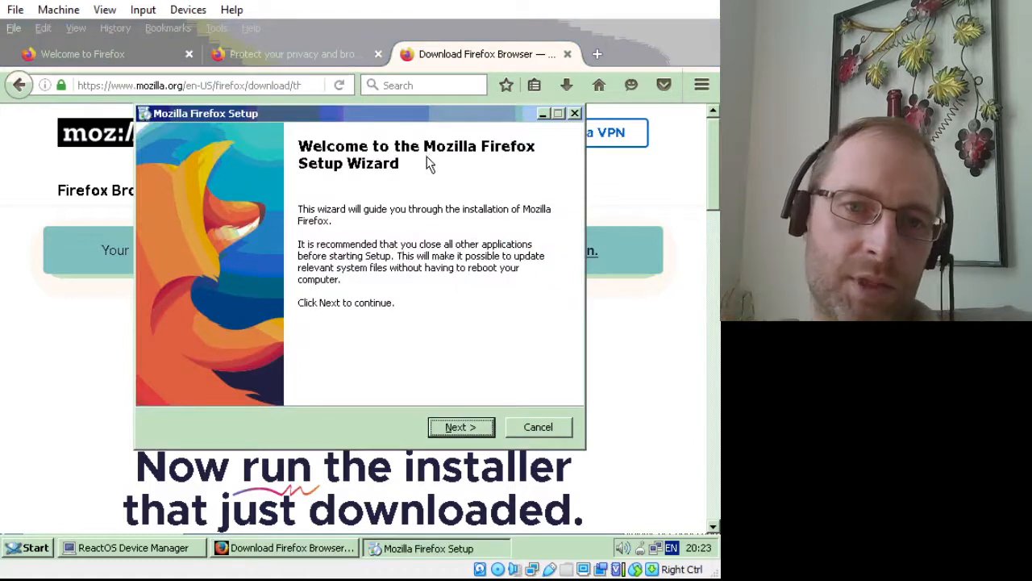
click(460, 427)
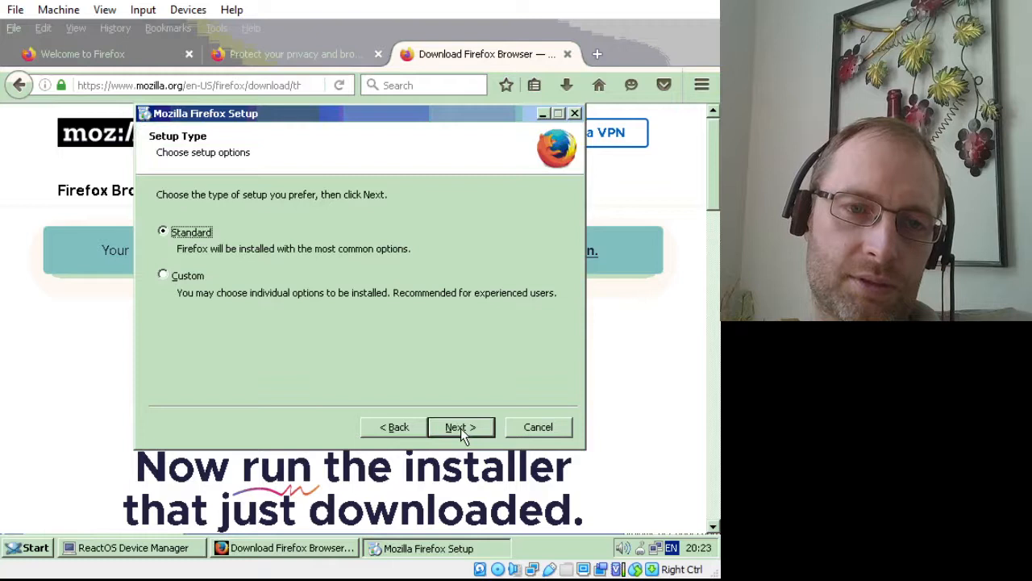
click(460, 428)
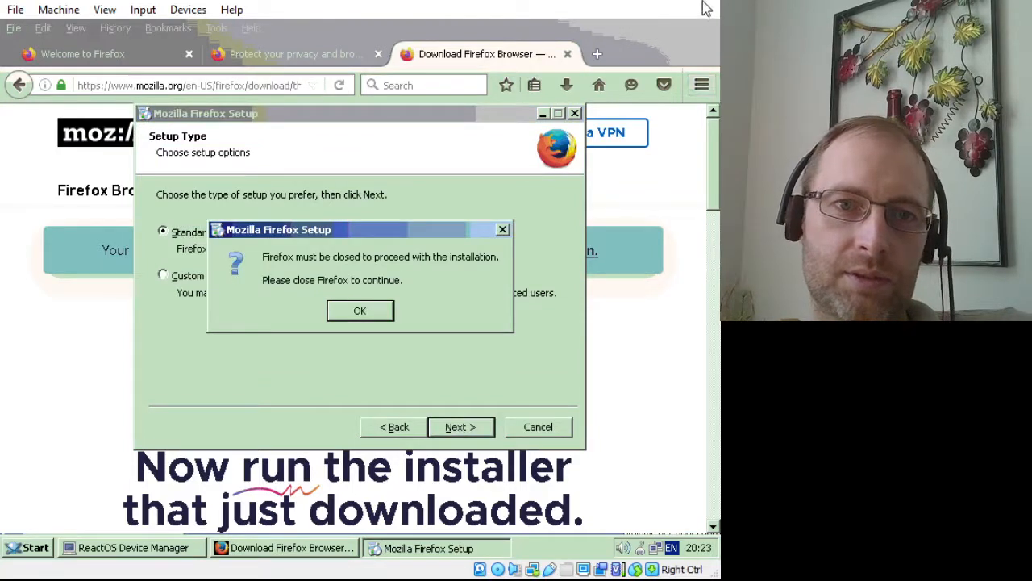
Close the download page tab and exit the running Firefox browser
click(569, 58)
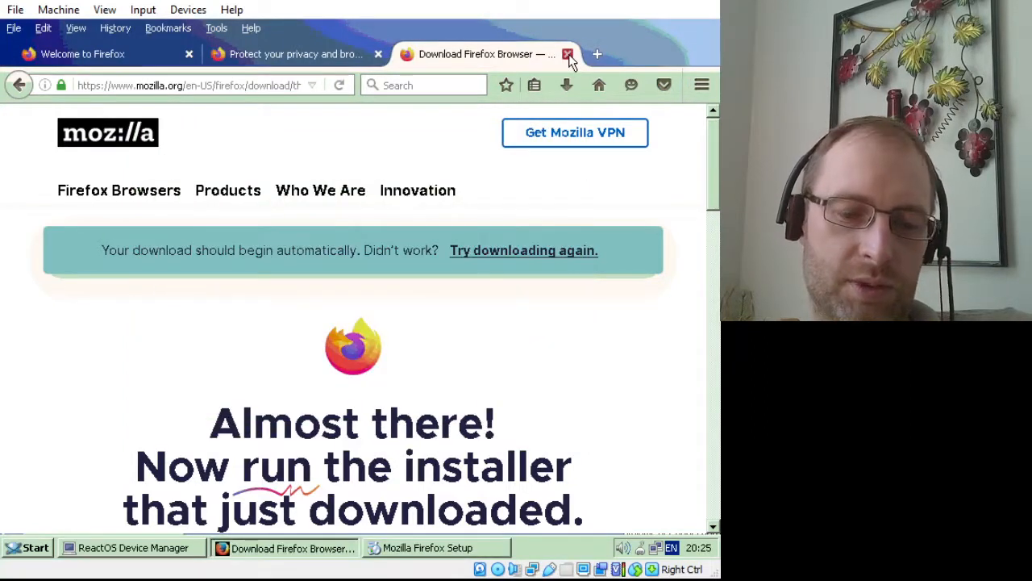
click(569, 55)
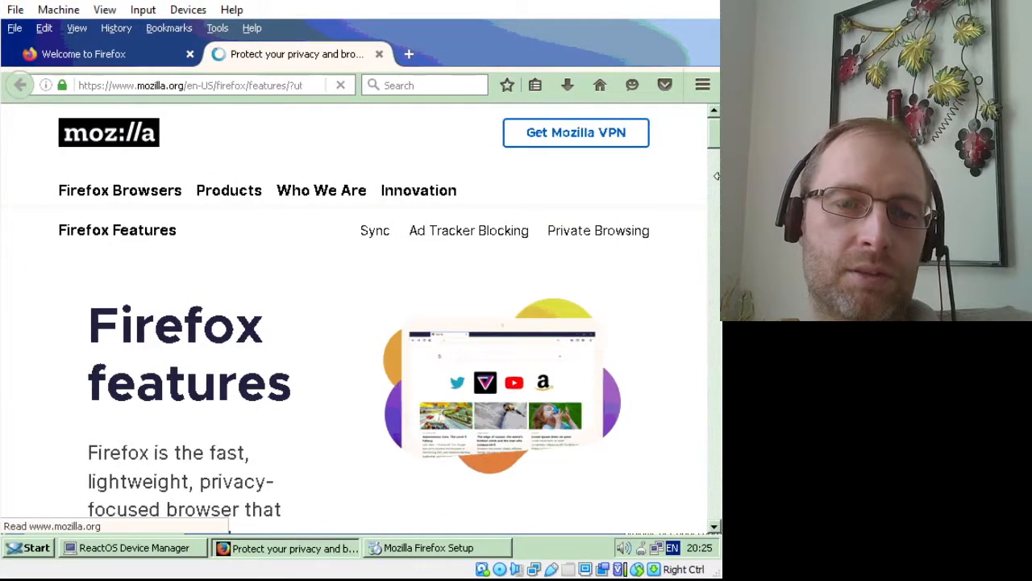
click(15, 29)
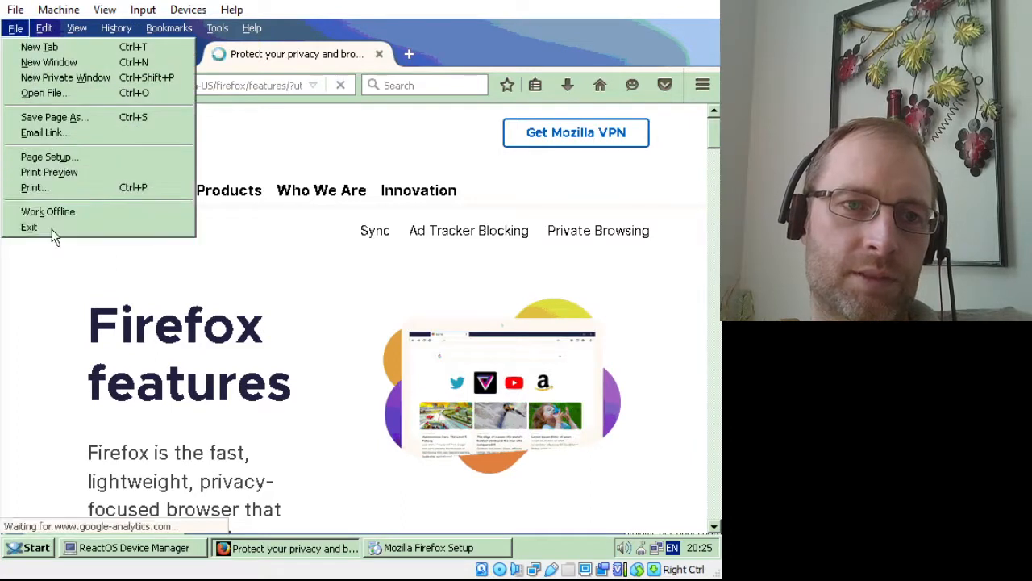
click(52, 230)
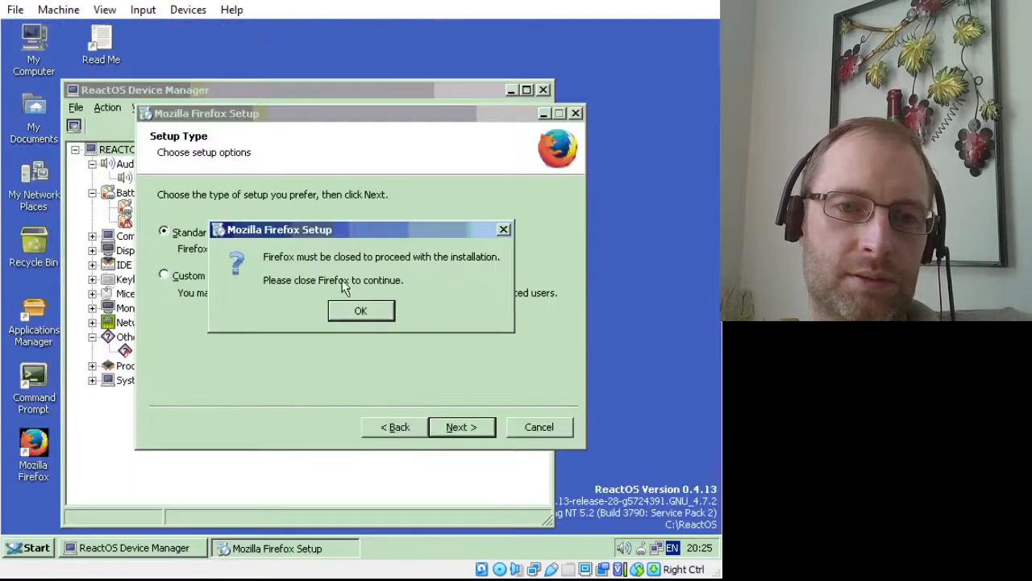
Dismiss the close-Firefox notice and start the Standard upgrade in C:\Program Files\Mozilla Firefox
click(359, 312)
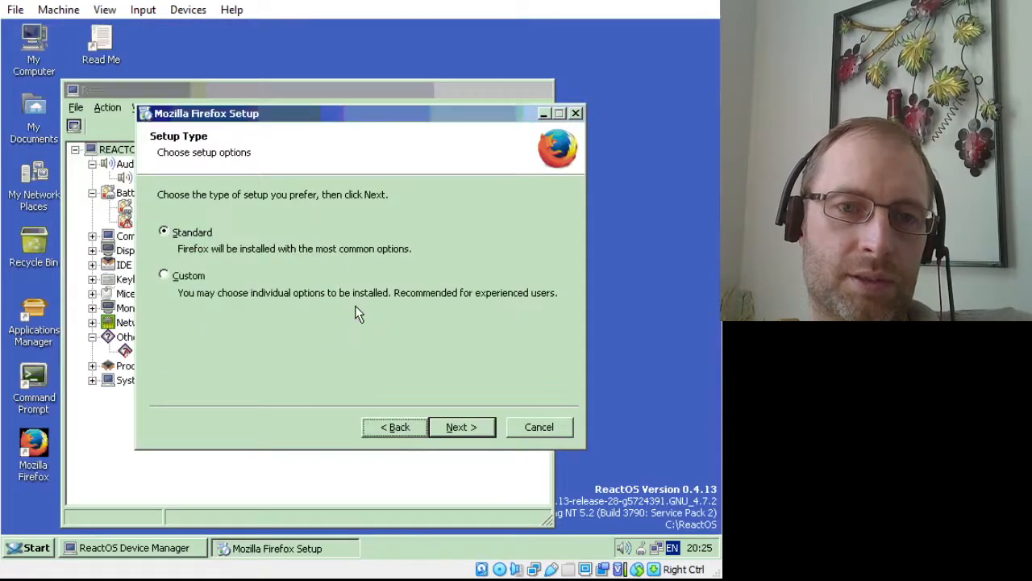
click(464, 430)
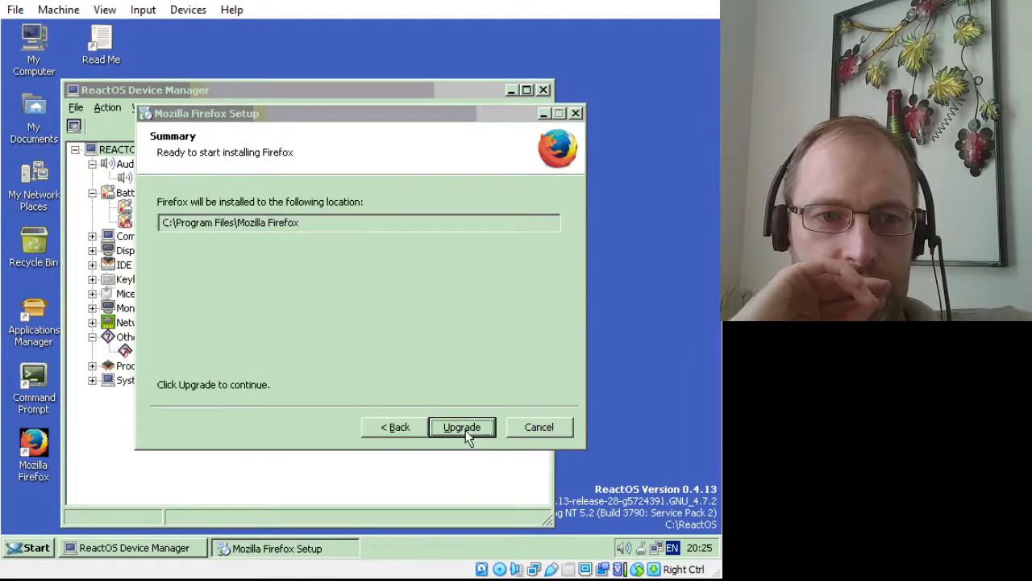
click(464, 427)
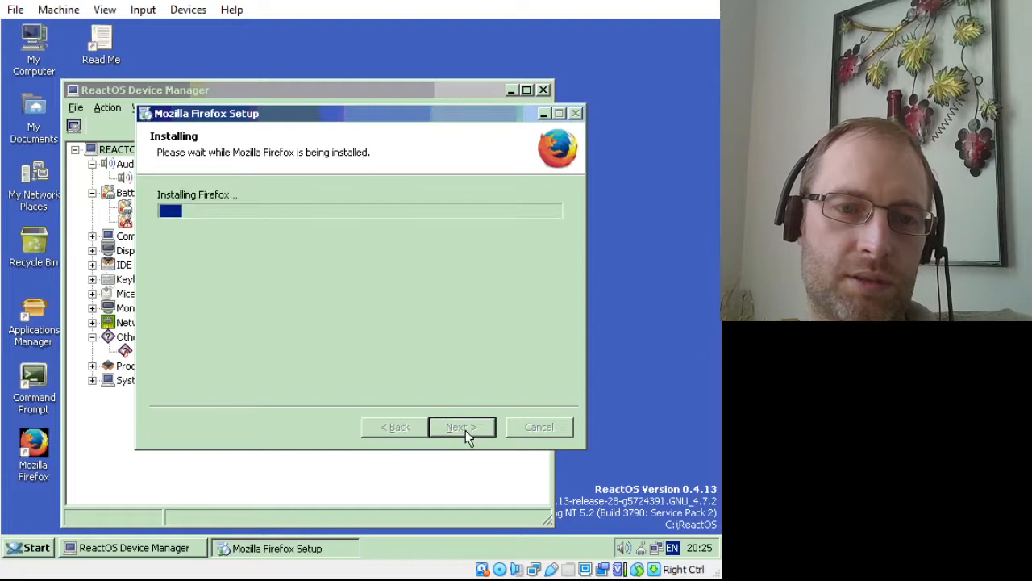
Examine the processors, network adapters, monitors, mice, keyboards, IDE controllers and display adapters in ReactOS Device Manager
click(108, 446)
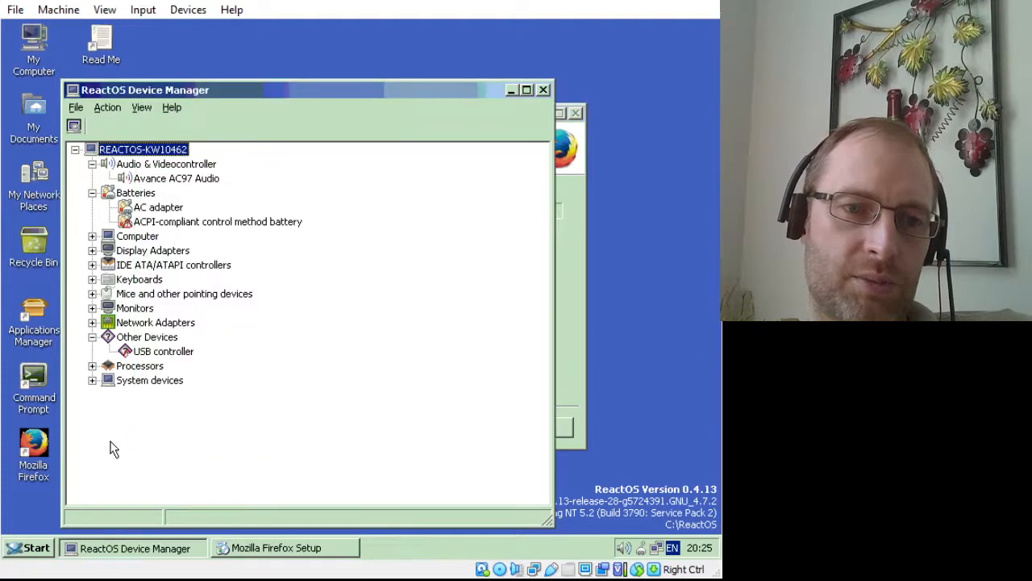
click(94, 366)
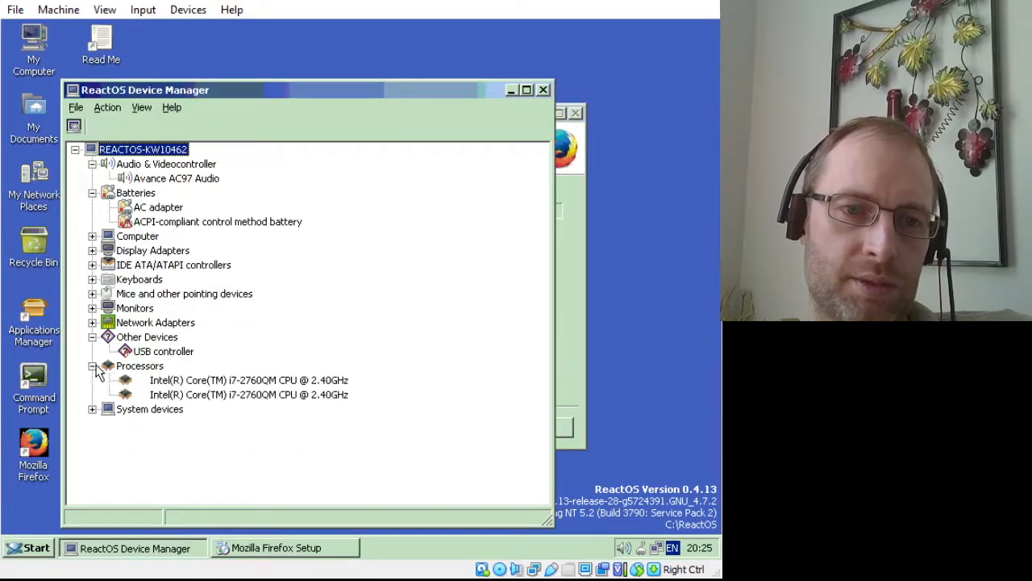
click(92, 323)
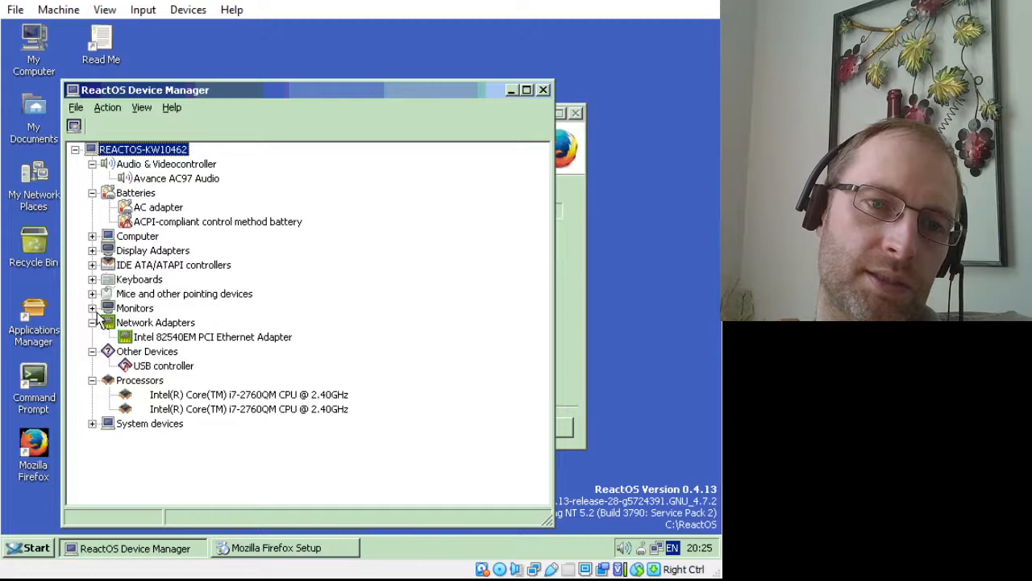
click(93, 309)
click(93, 295)
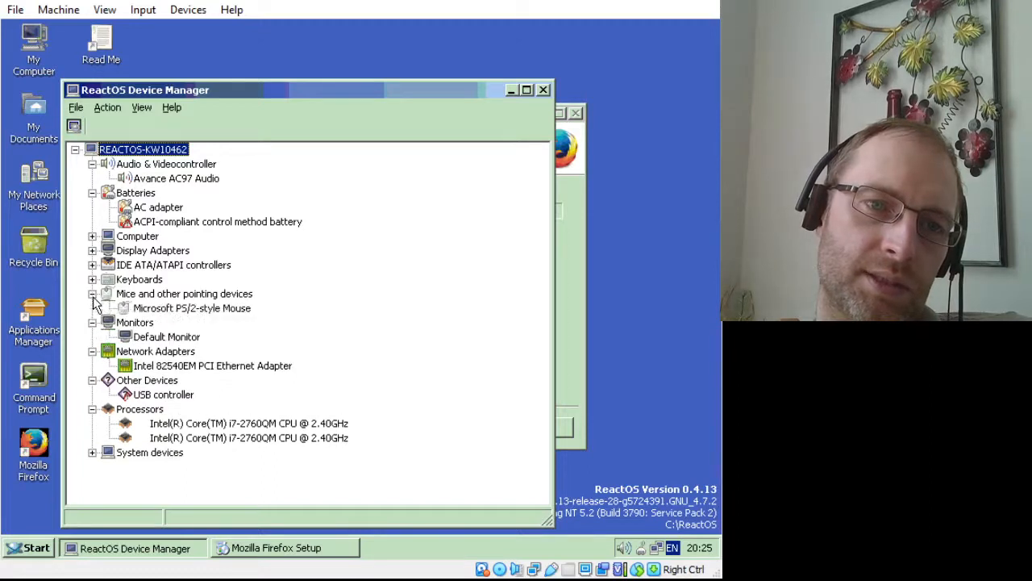
click(93, 280)
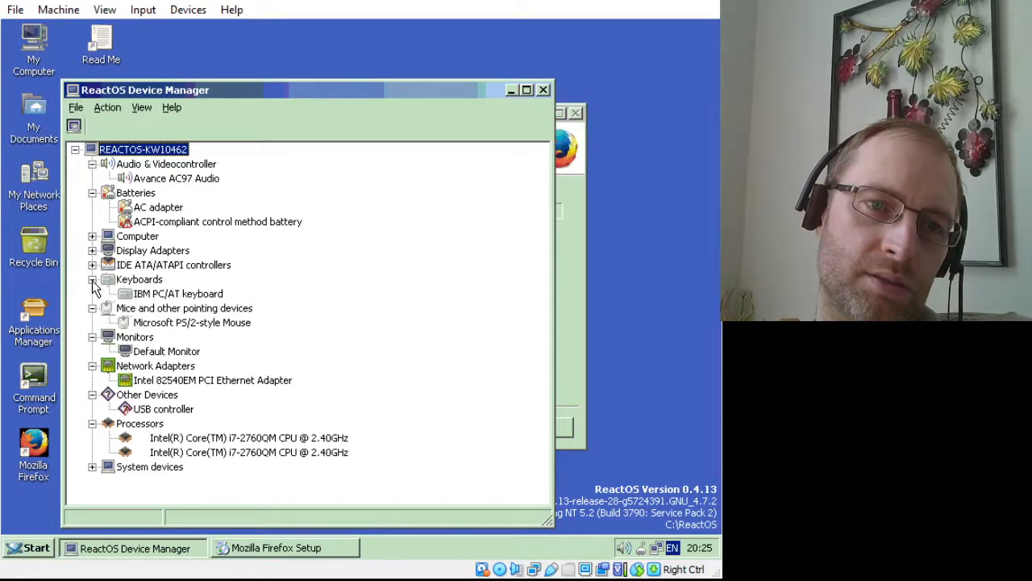
click(93, 266)
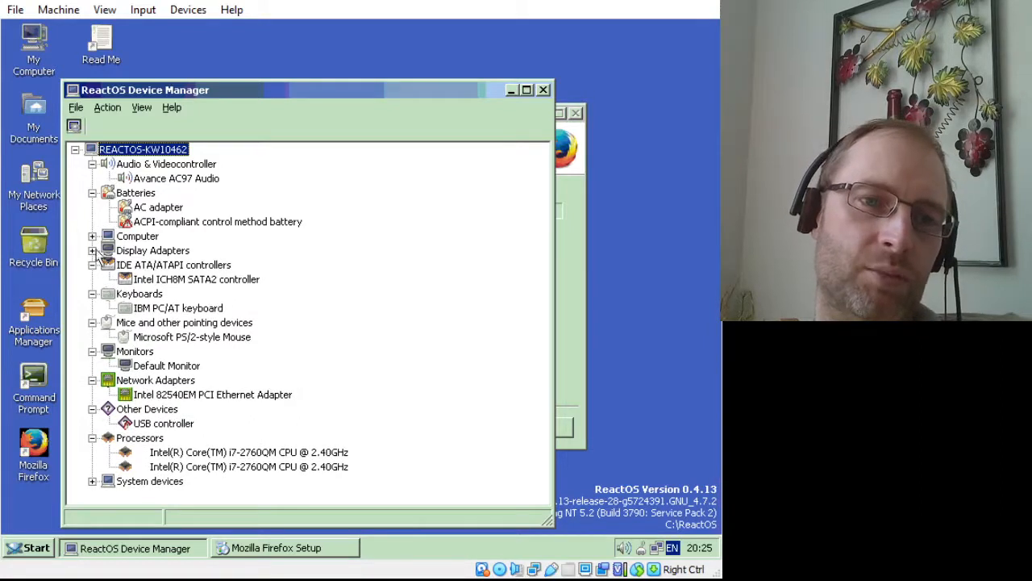
click(93, 251)
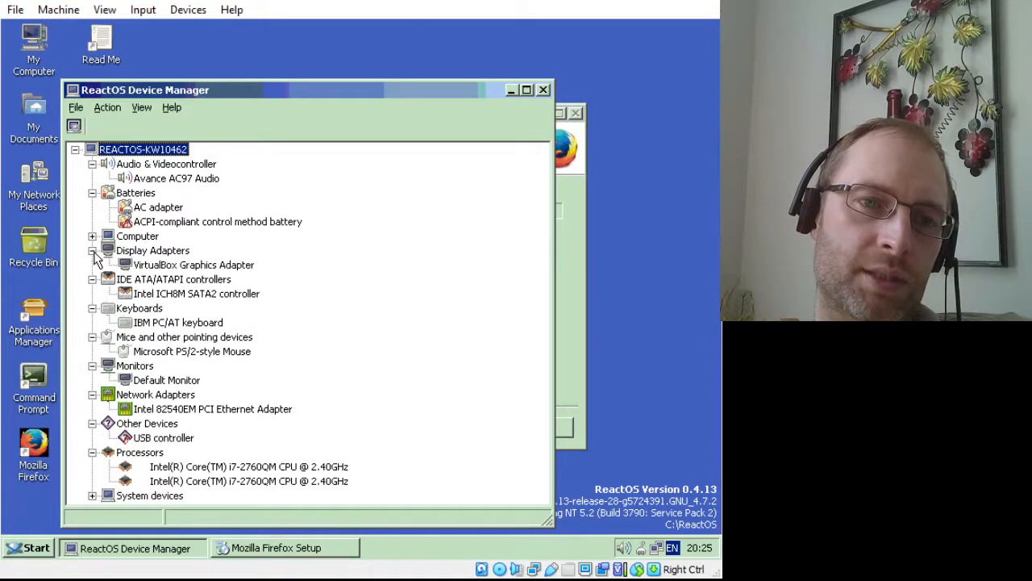
click(161, 265)
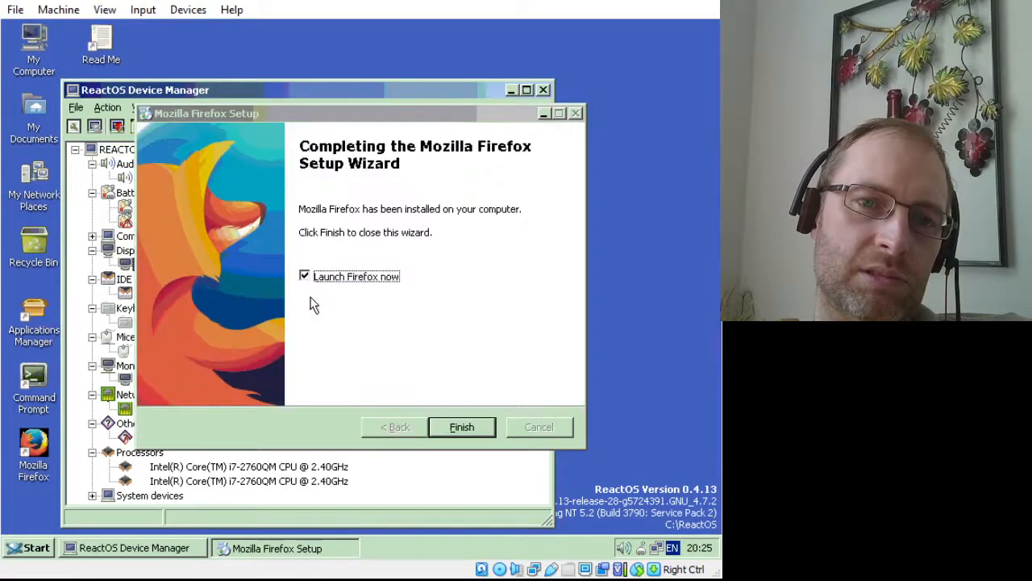
Finish the Firefox setup with Launch Firefox now enabled, and check the Computer category before minimizing Device Manager
click(457, 427)
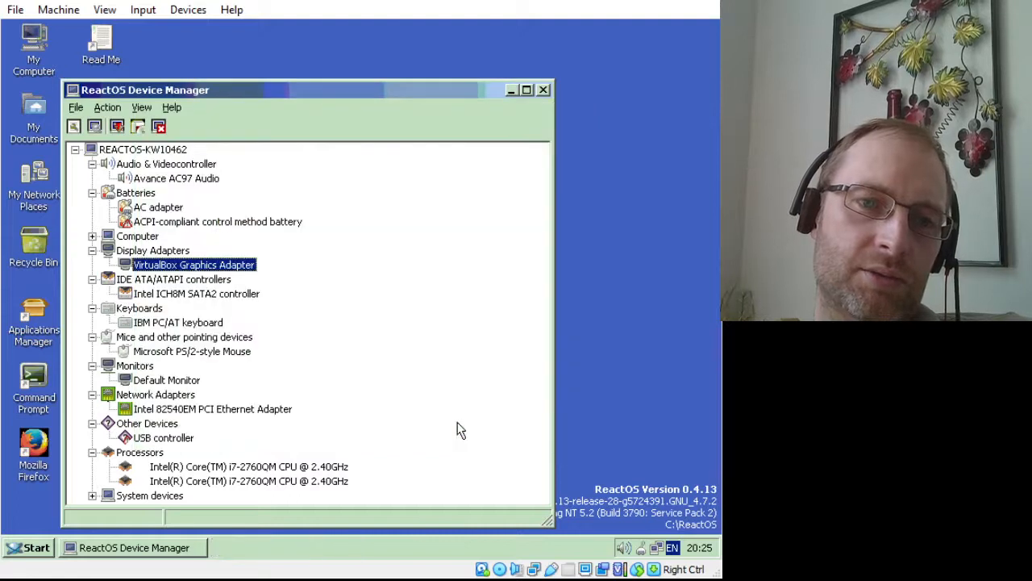
click(92, 237)
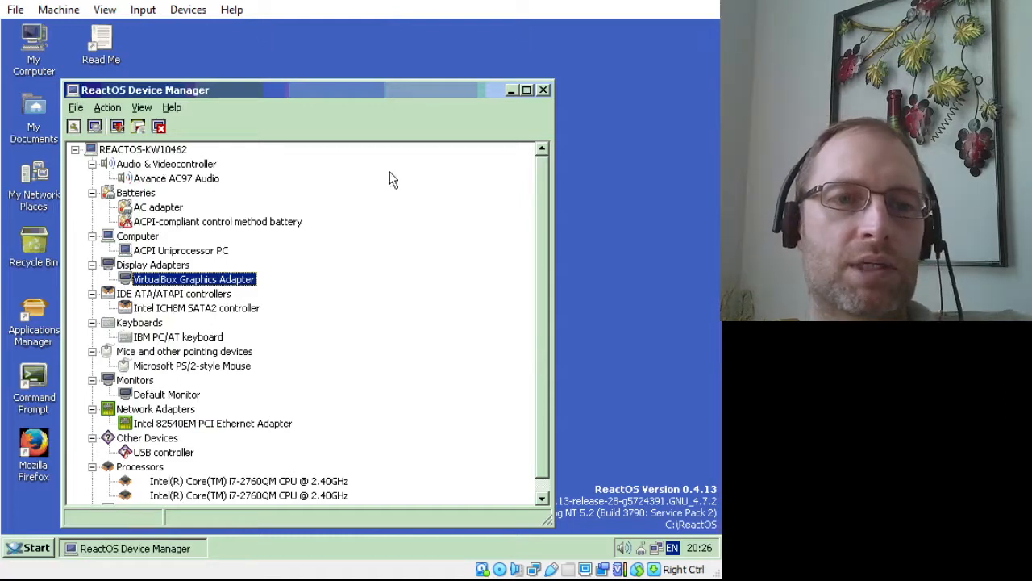
click(515, 92)
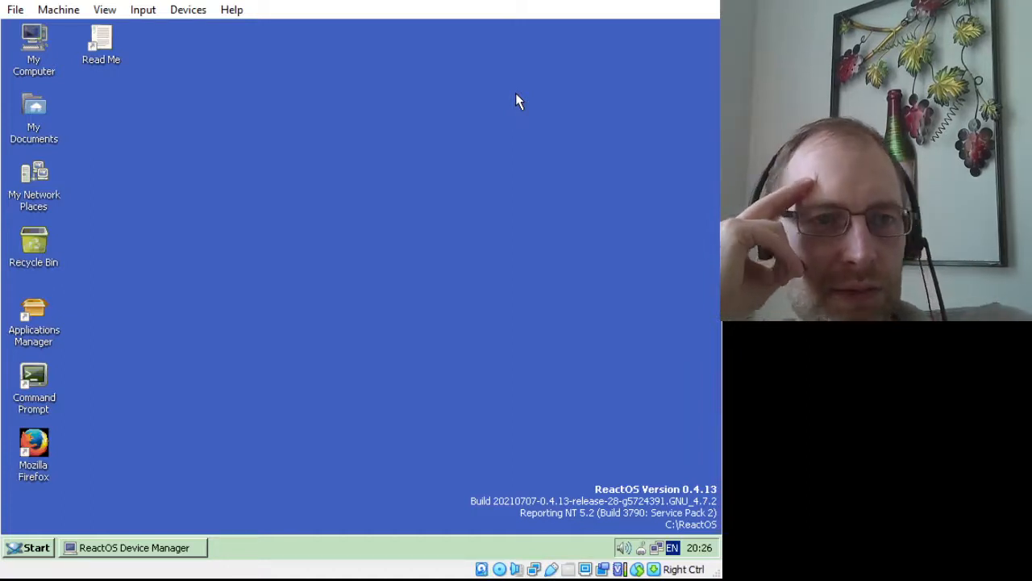
Open the Read Me file from the desktop, look through its text and close it
click(108, 49)
double_click(108, 48)
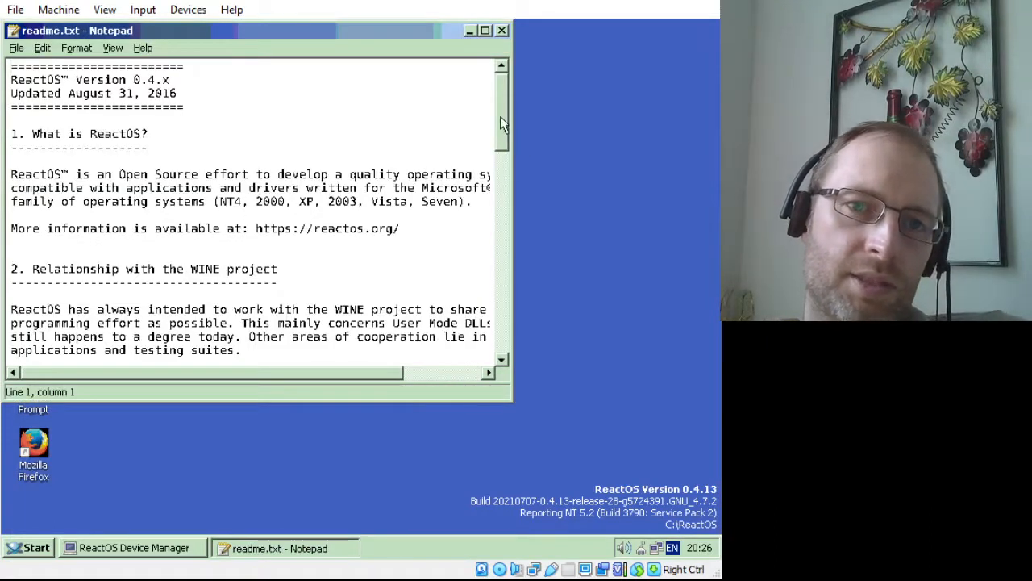
drag(512, 124, 511, 193)
click(500, 30)
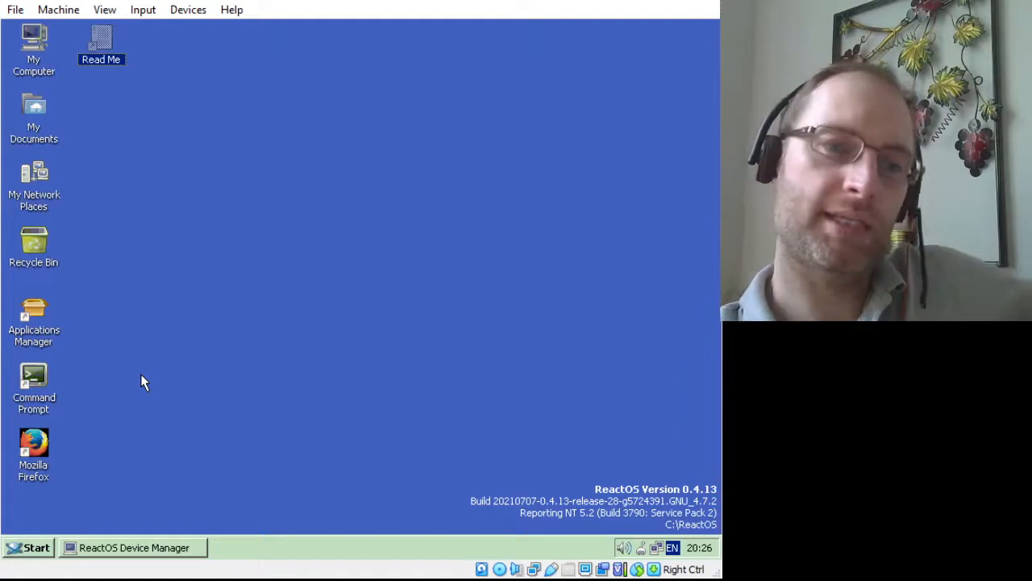
click(131, 553)
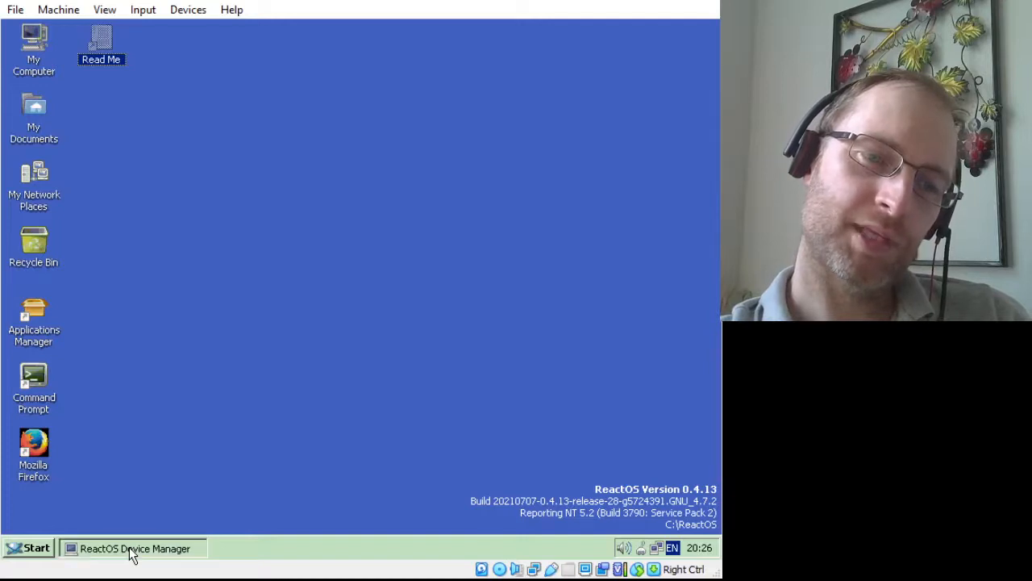
click(36, 553)
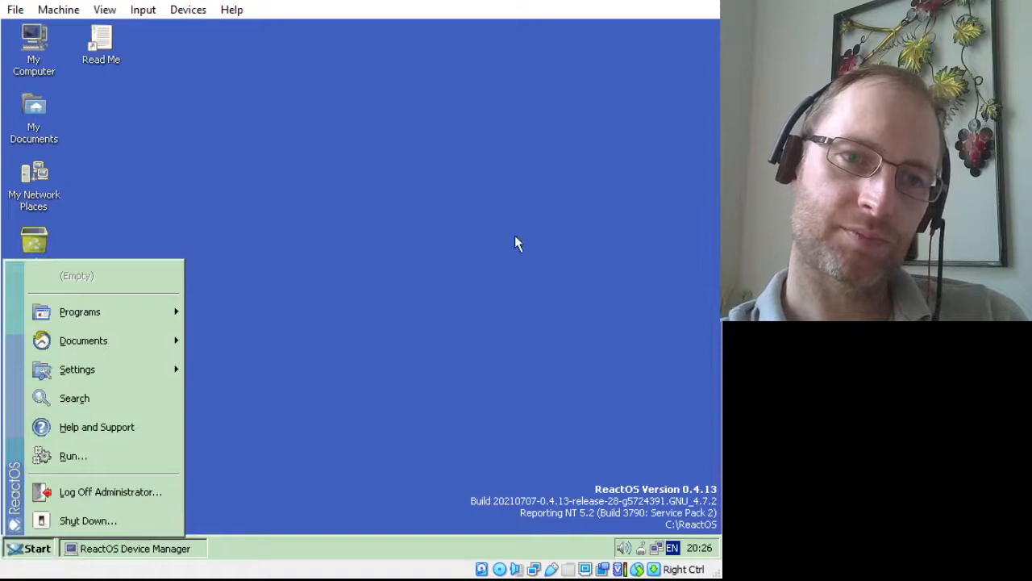
click(395, 271)
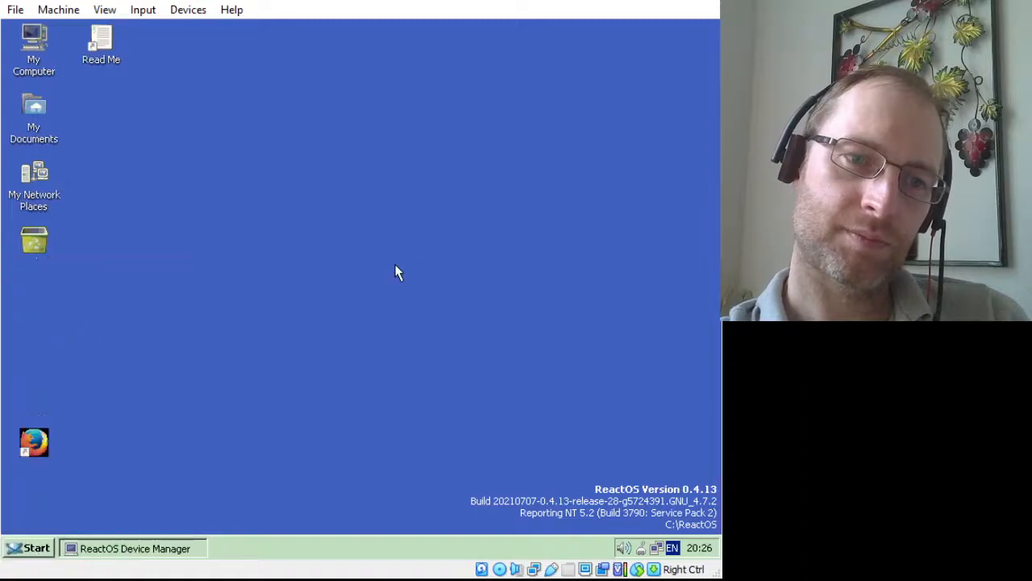
Open Task Manager and examine the firefox.exe process, the performance graphs and the list of running applications
right_click(597, 550)
click(528, 498)
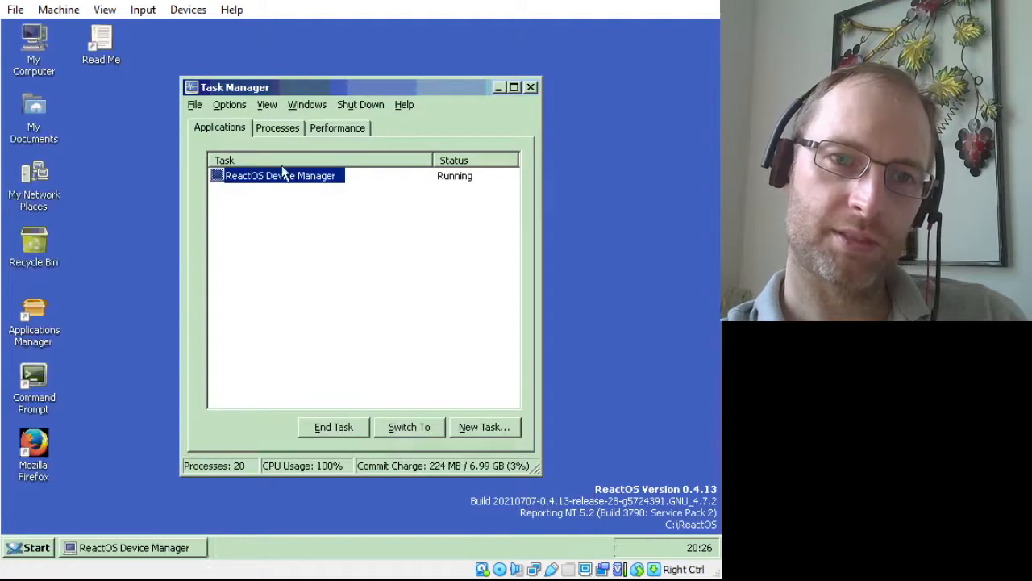
click(278, 129)
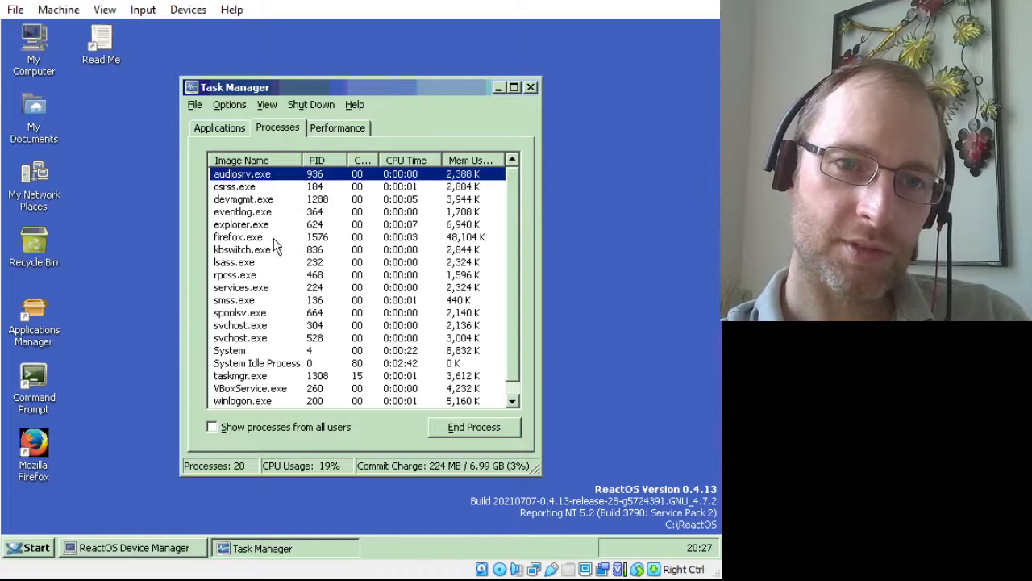
click(242, 238)
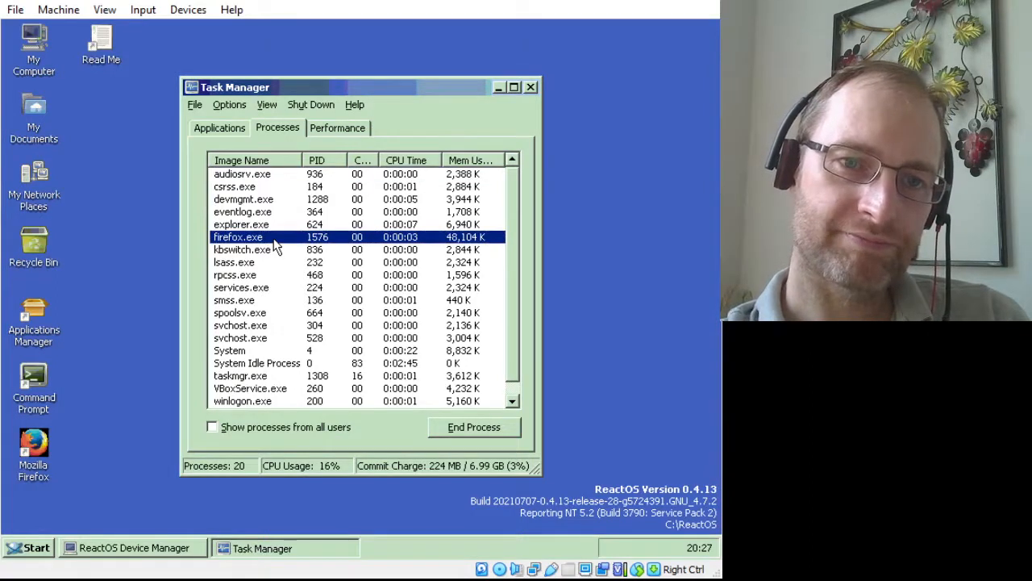
click(340, 130)
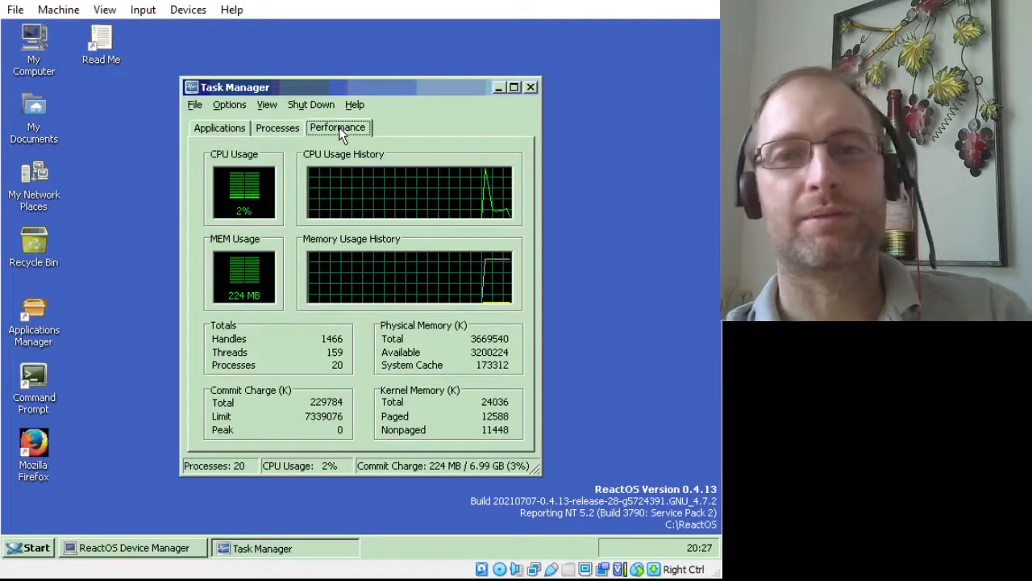
click(268, 136)
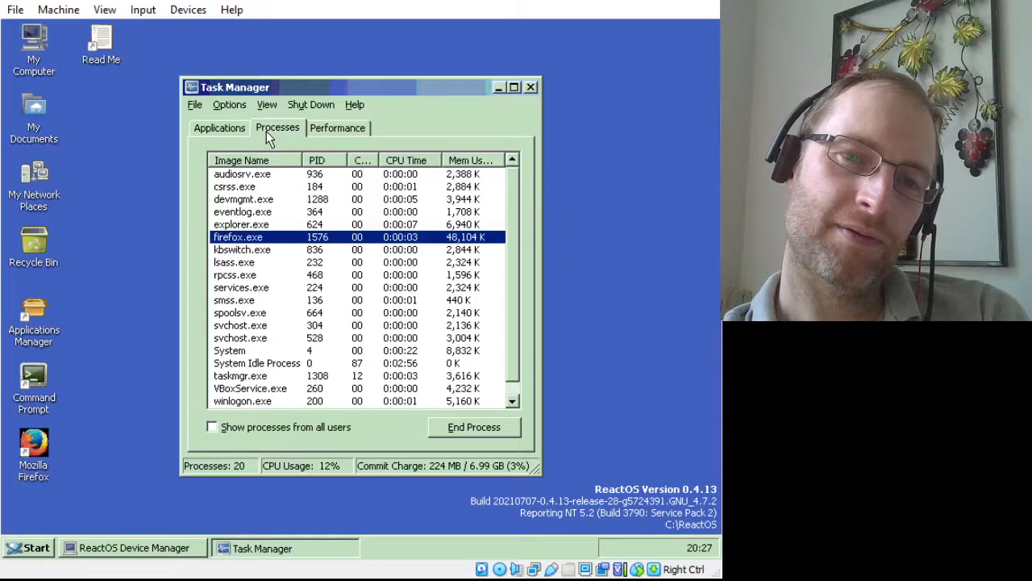
click(226, 132)
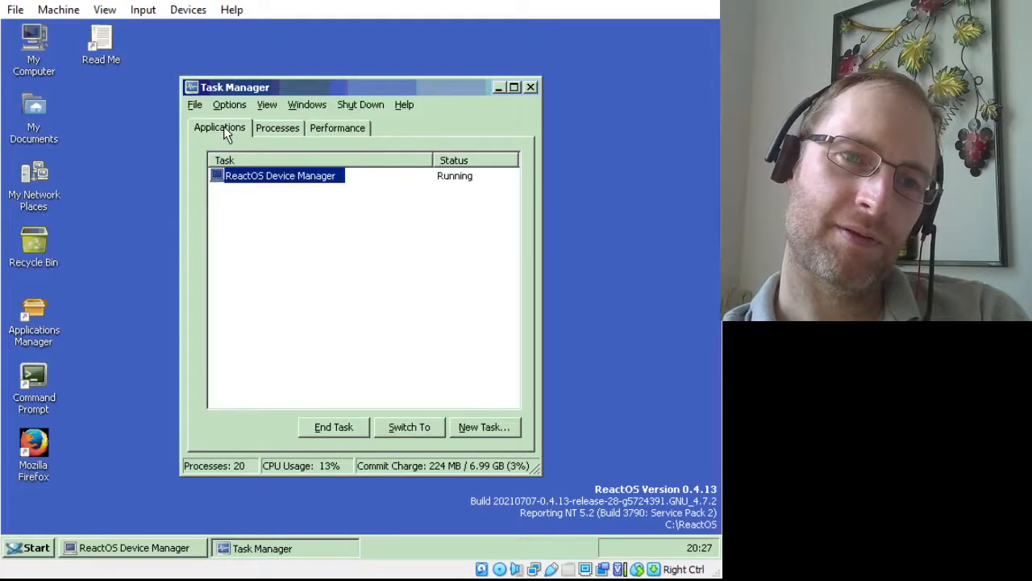
Try to launch Mozilla Firefox from its desktop shortcut and check the process list in Task Manager
click(25, 462)
click(24, 459)
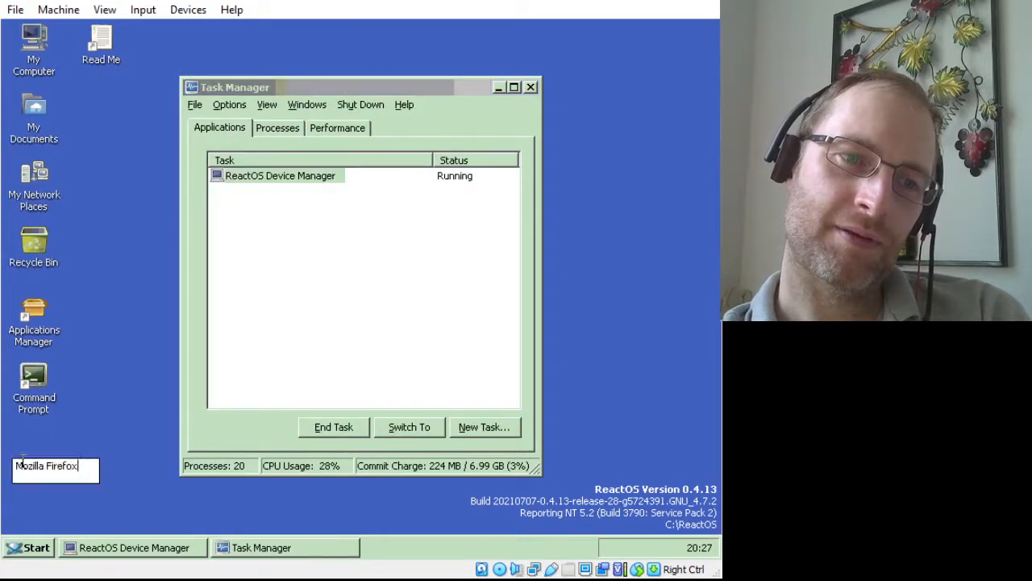
click(29, 453)
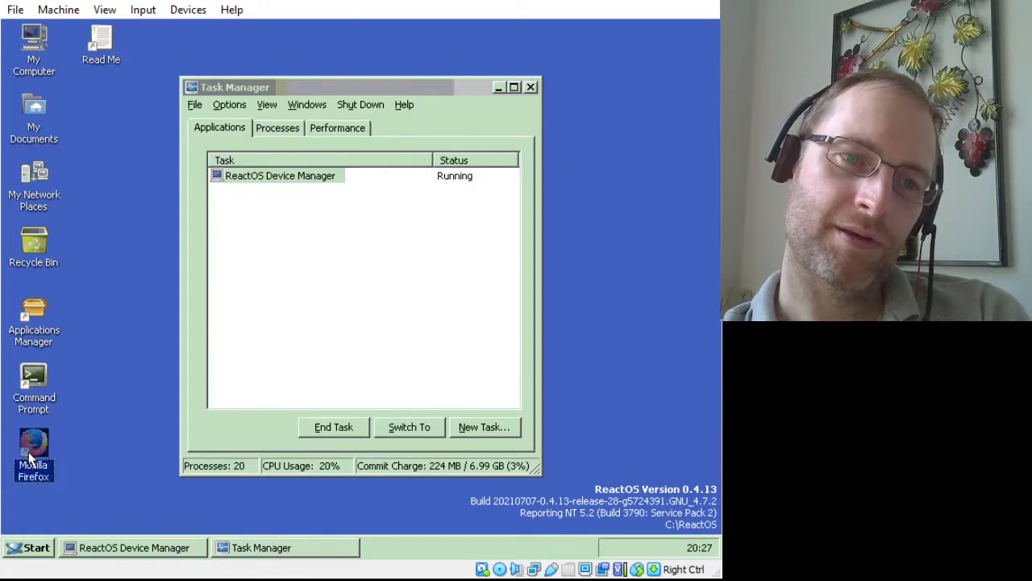
click(290, 129)
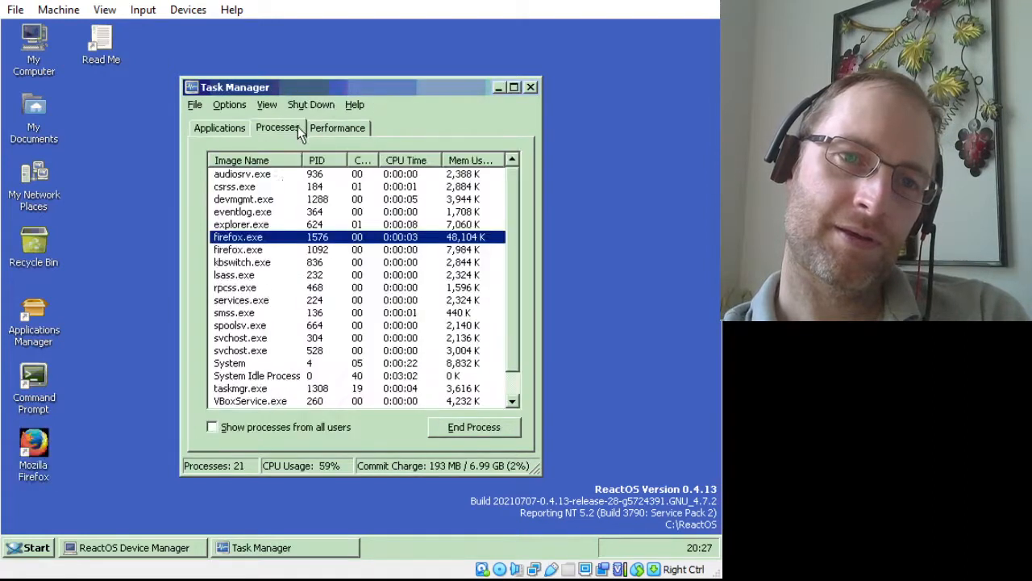
End the firefox.exe process with PID 1576 and accept the termination warning
right_click(266, 227)
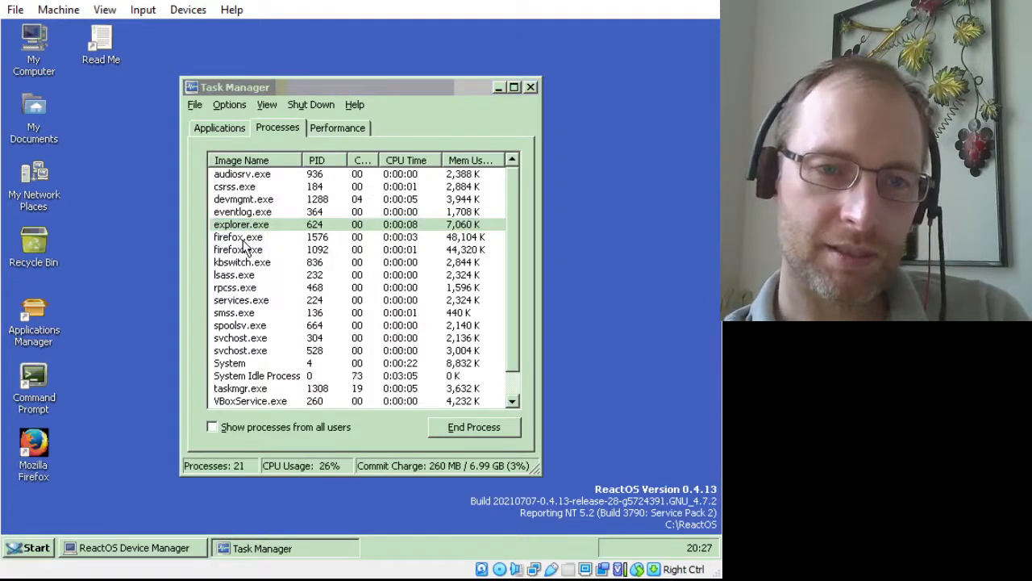
click(243, 241)
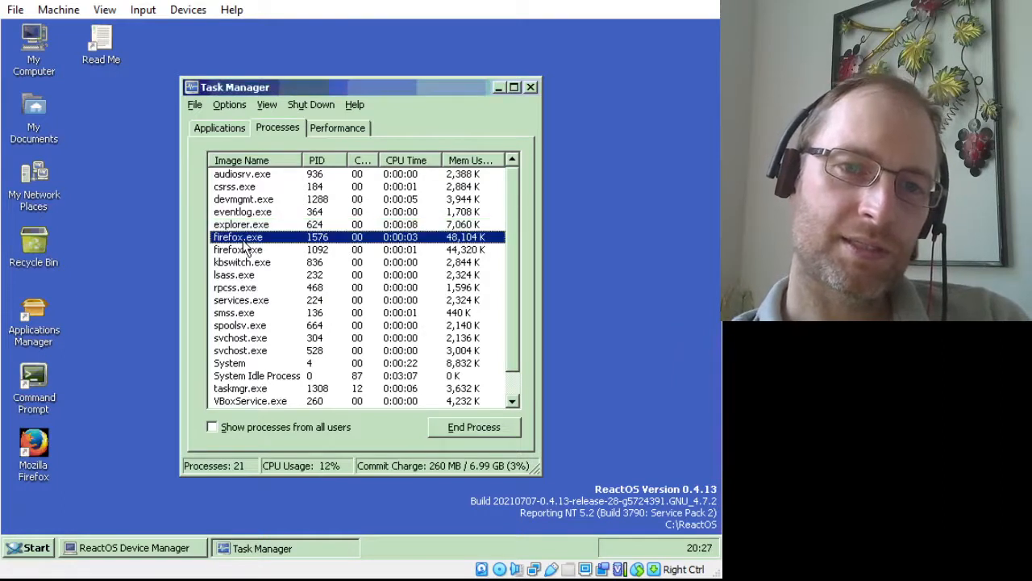
right_click(245, 246)
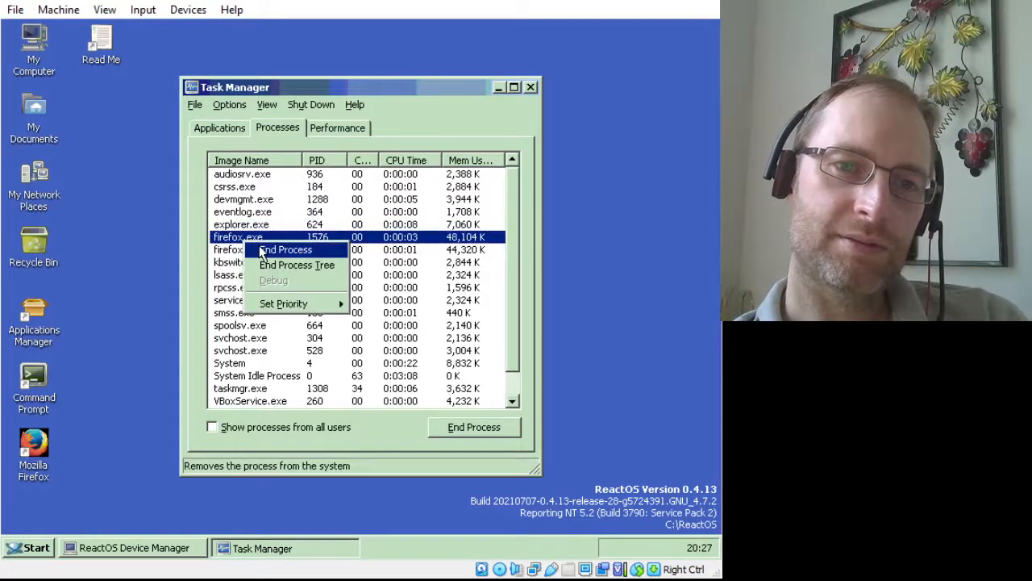
click(260, 247)
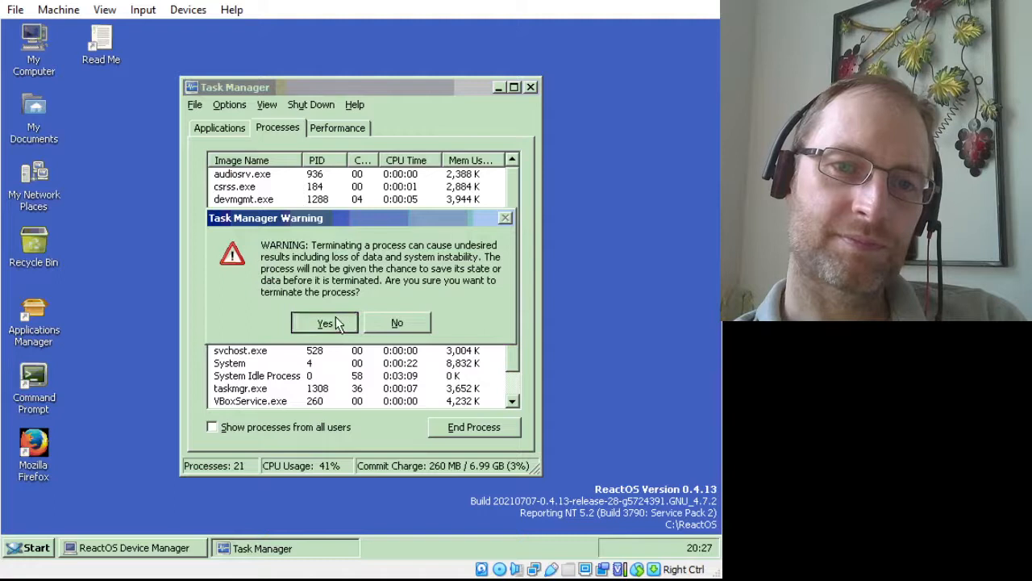
click(336, 317)
click(250, 251)
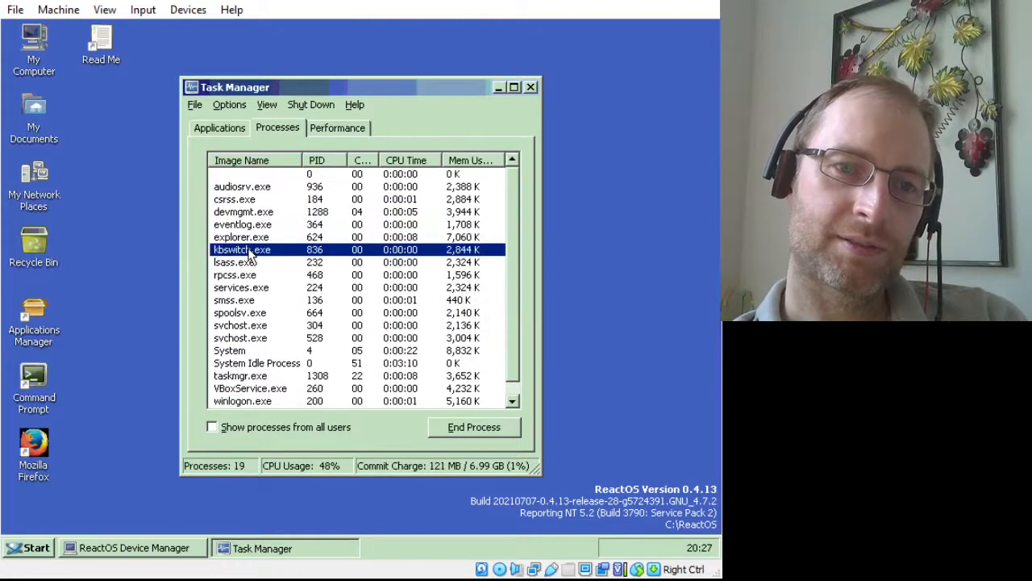
Try launching Mozilla Firefox from the desktop again and select its new firefox.exe process in Task Manager
double_click(31, 442)
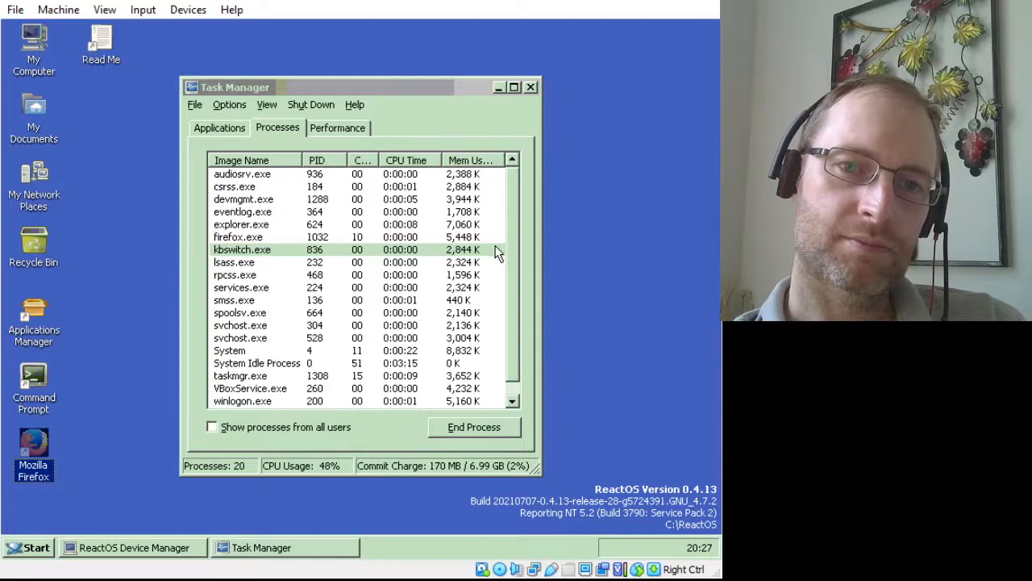
click(366, 240)
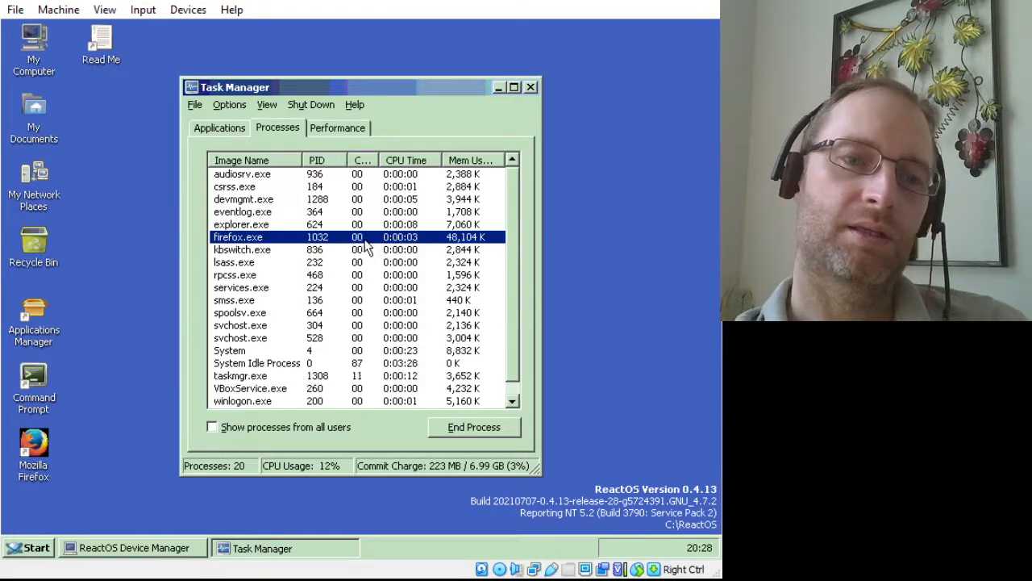
Open the ReactOS Applications Manager from the desktop, minimize Task Manager and move the Applications Manager window fully into view
click(39, 316)
double_click(38, 316)
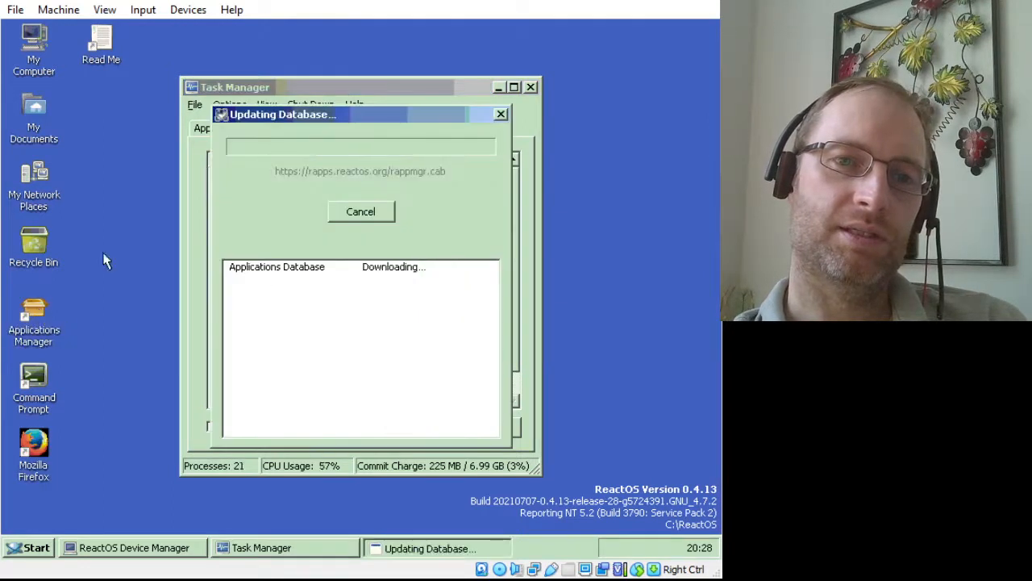
click(353, 88)
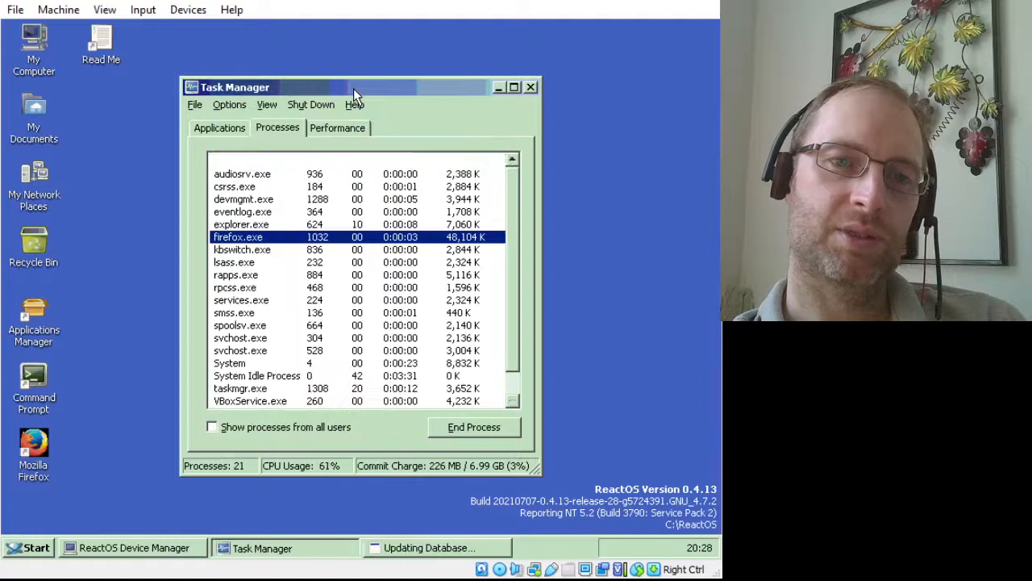
click(504, 83)
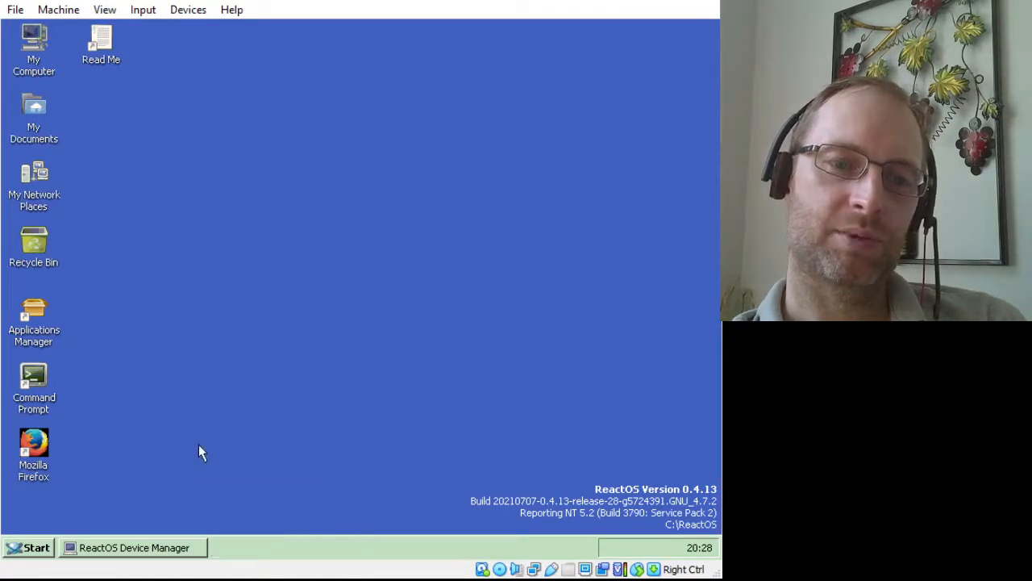
double_click(32, 314)
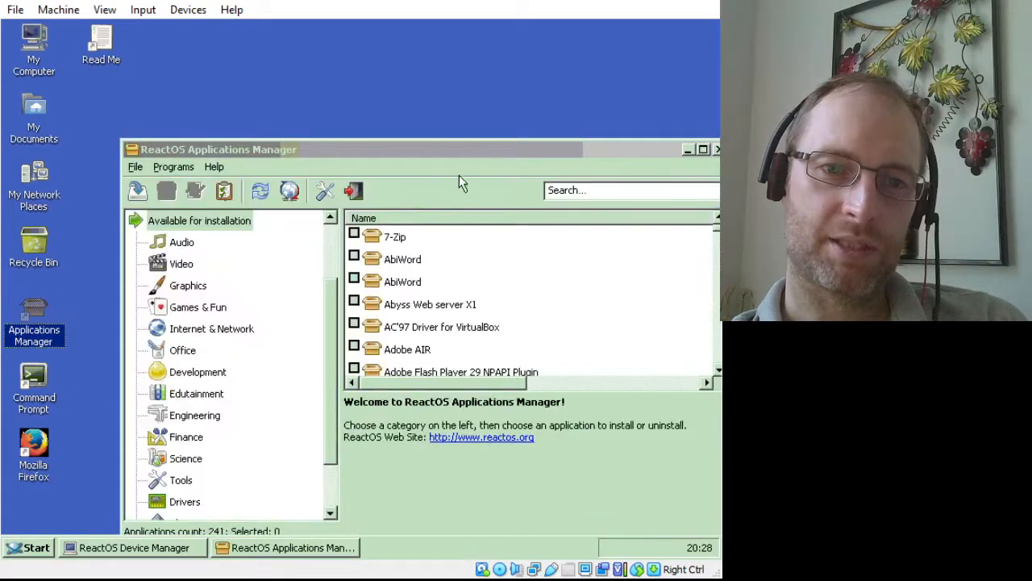
drag(453, 155, 382, 96)
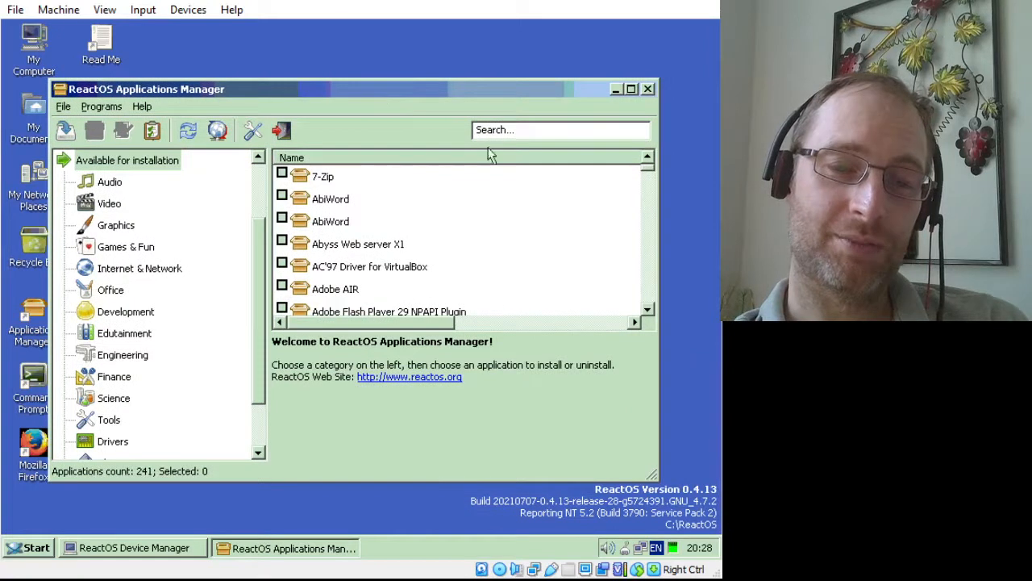
Search the available applications for "fire" and mark Mozilla Firefox 48 for installation
click(526, 131)
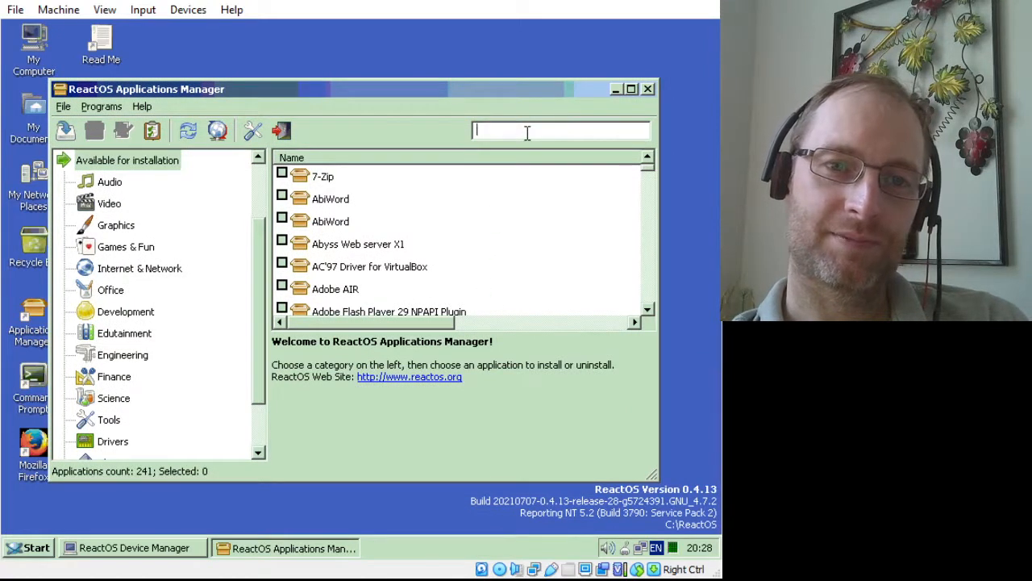
text(f)
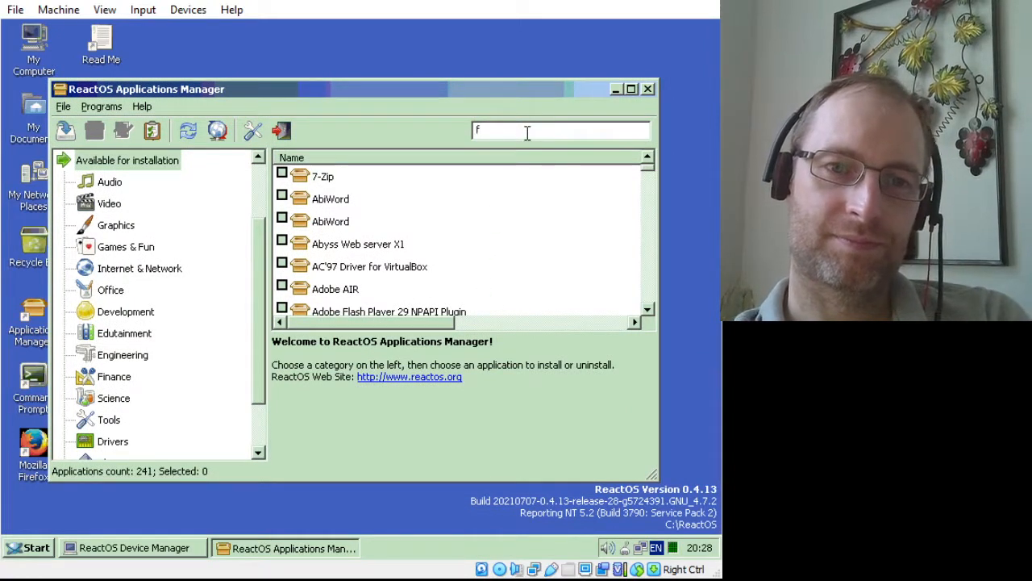
text(ire)
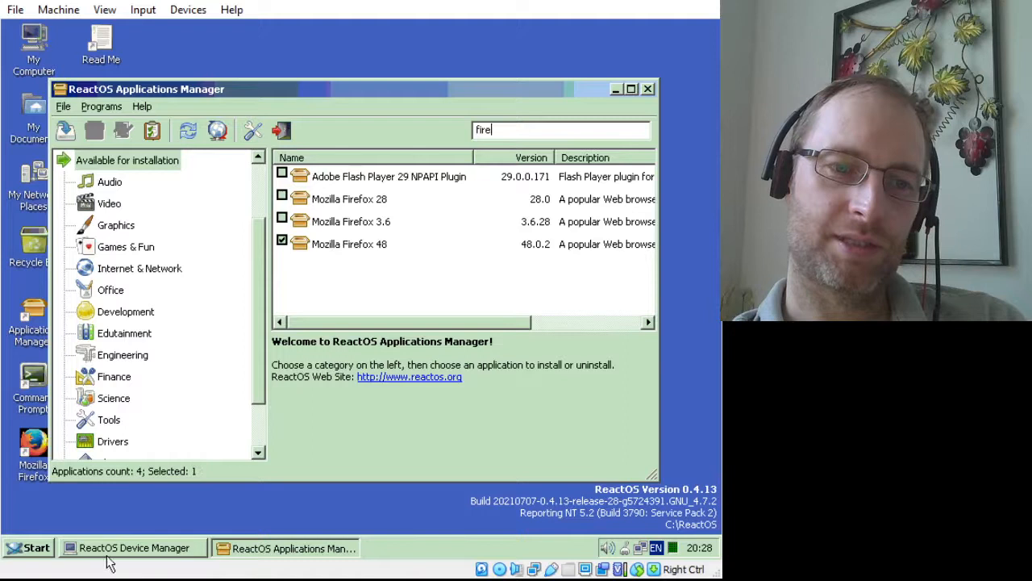
drag(171, 94, 216, 113)
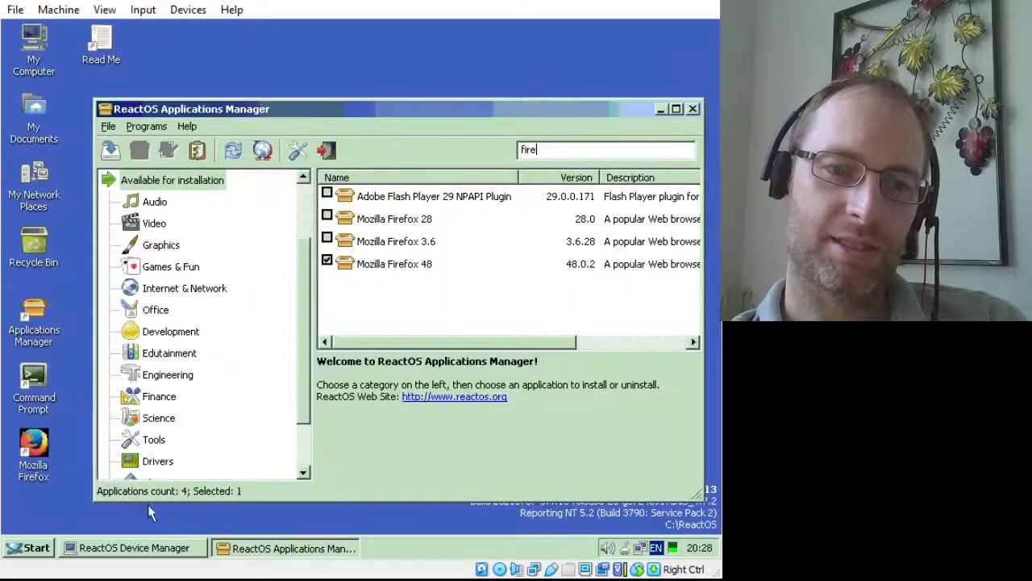
Restore Device Manager, bring Task Manager back up and terminate the running firefox.exe process
click(143, 557)
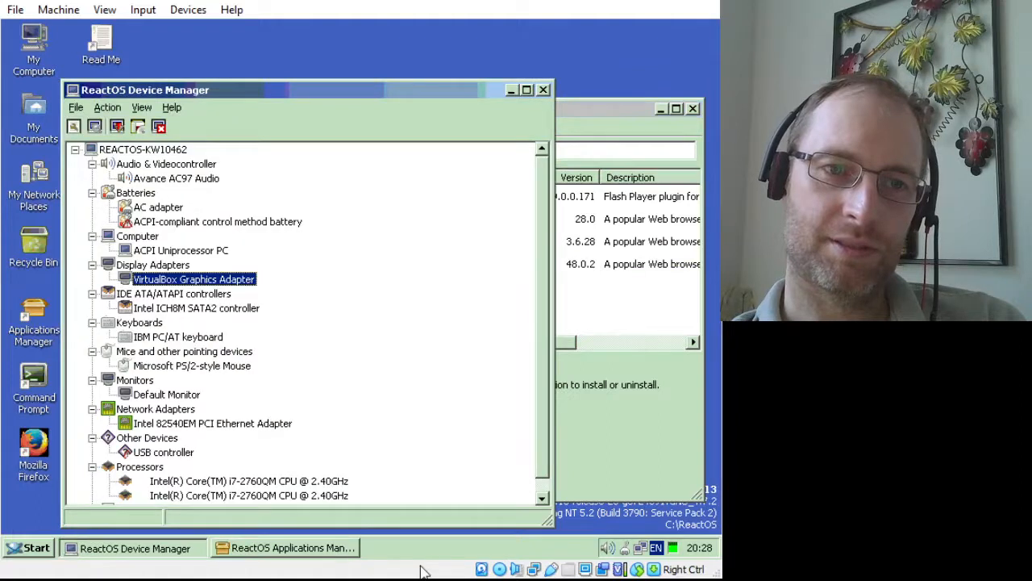
right_click(493, 555)
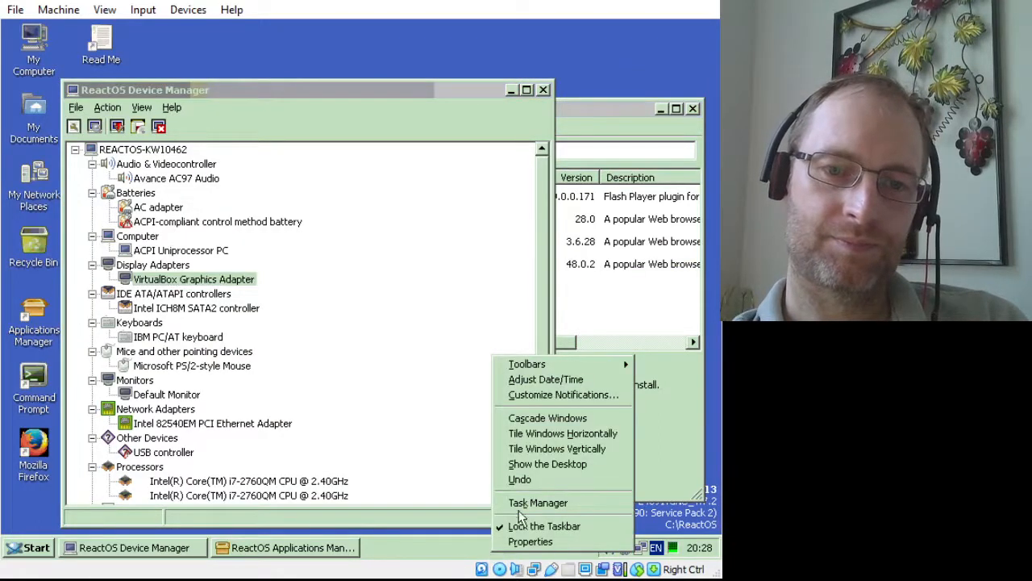
click(500, 503)
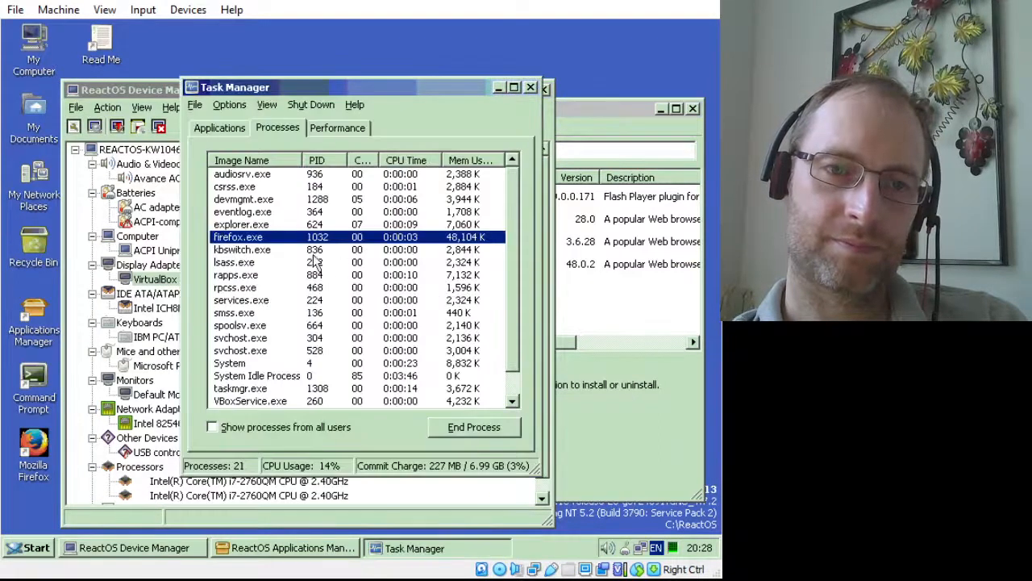
right_click(262, 240)
click(282, 251)
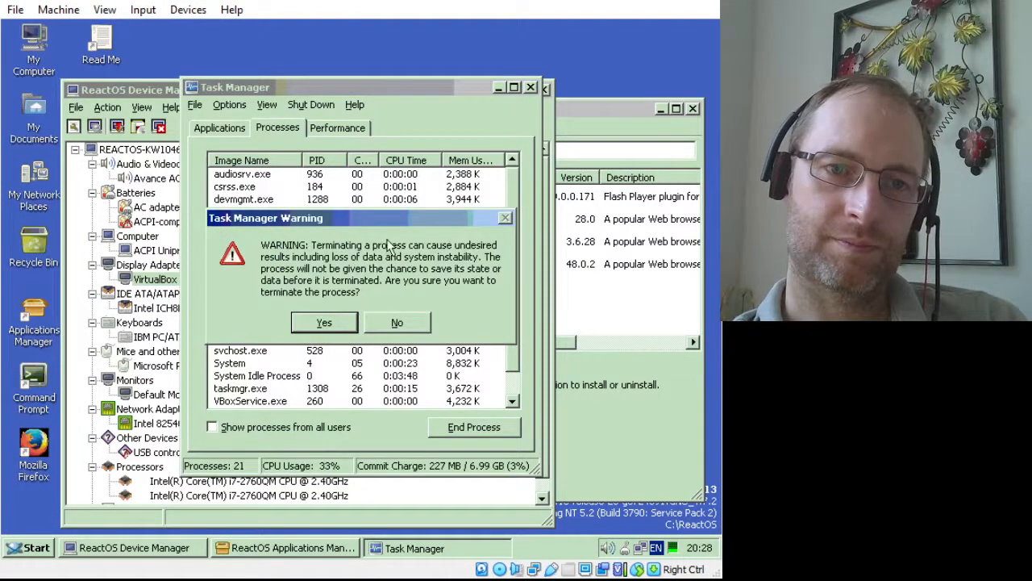
click(323, 323)
Install the marked Mozilla Firefox 48 through its setup wizard, finishing with Launch Firefox now enabled
click(593, 125)
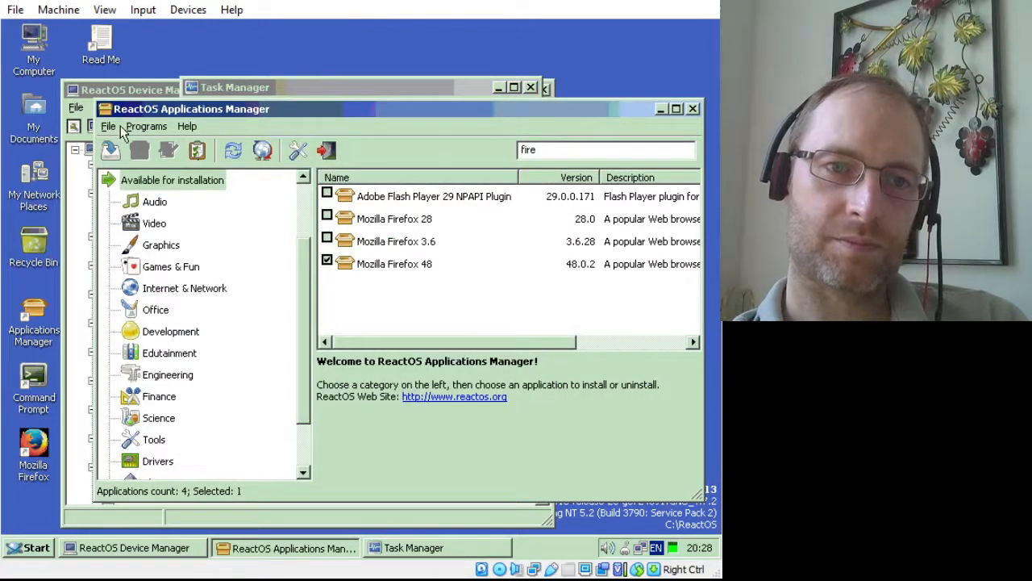
click(110, 150)
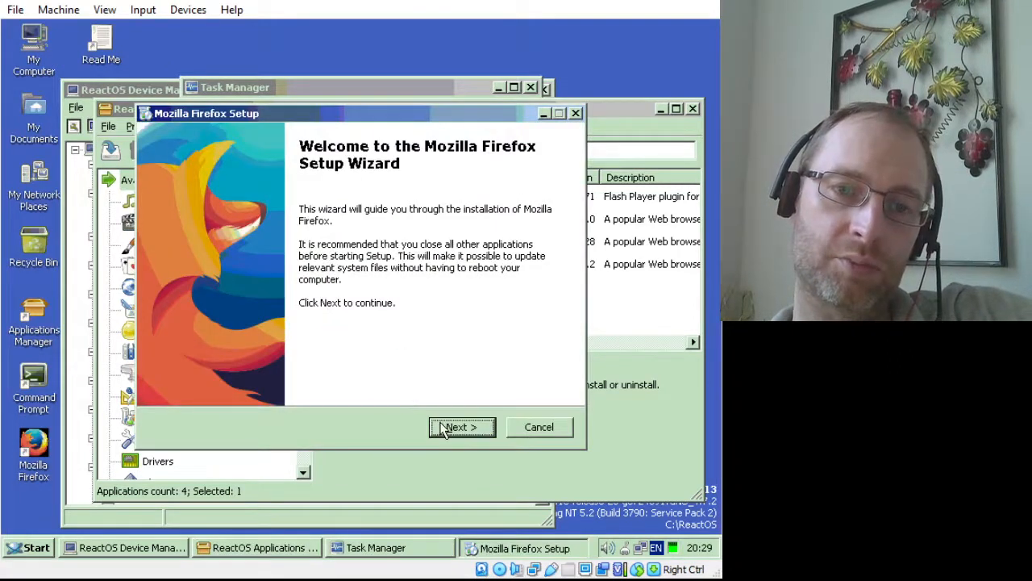
click(445, 428)
click(443, 427)
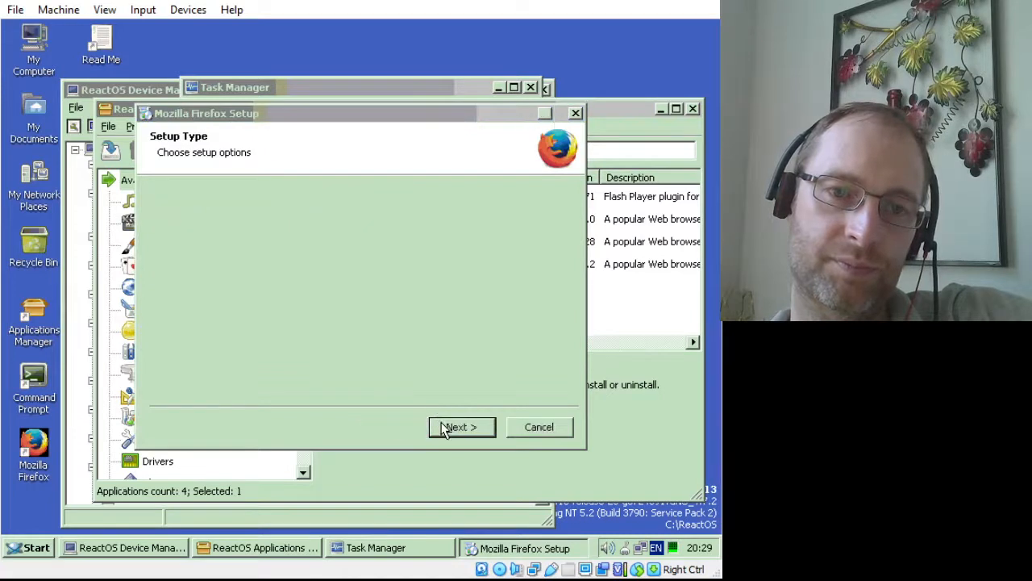
click(445, 427)
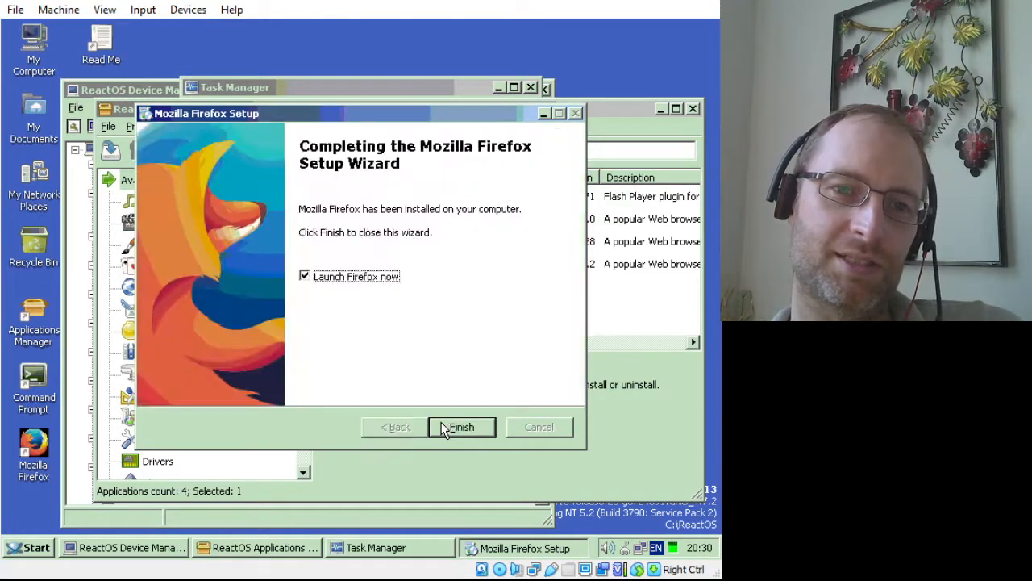
click(442, 424)
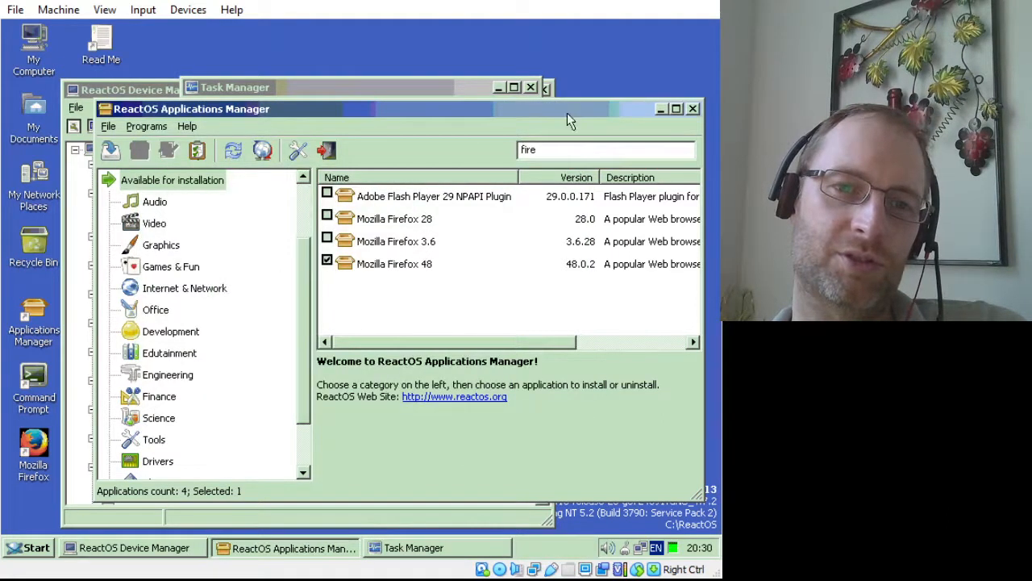
Search the applications available for installation for "reaper" in place of the previous search term
drag(567, 149, 512, 155)
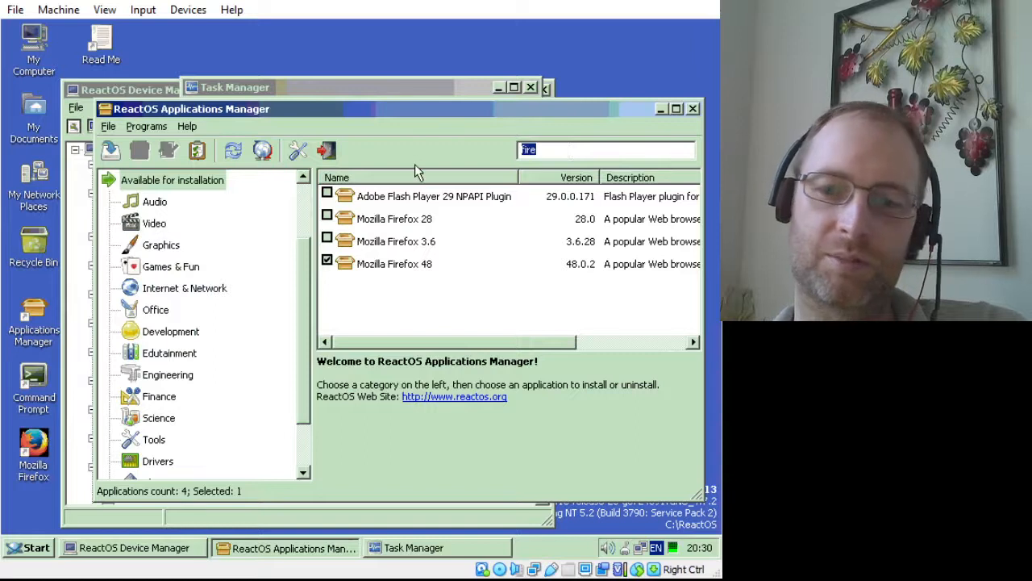
key(BackSpace)
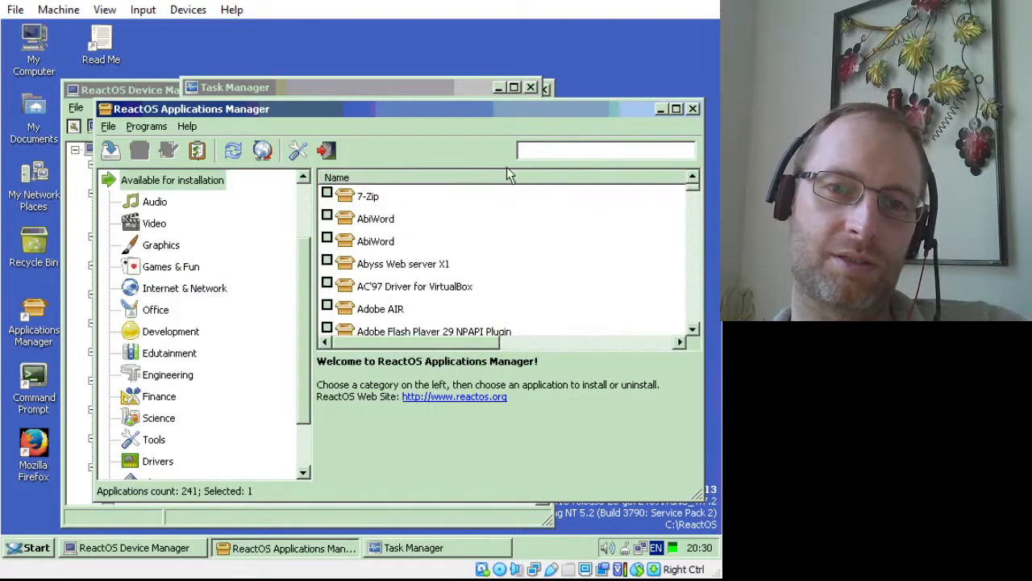
text(r)
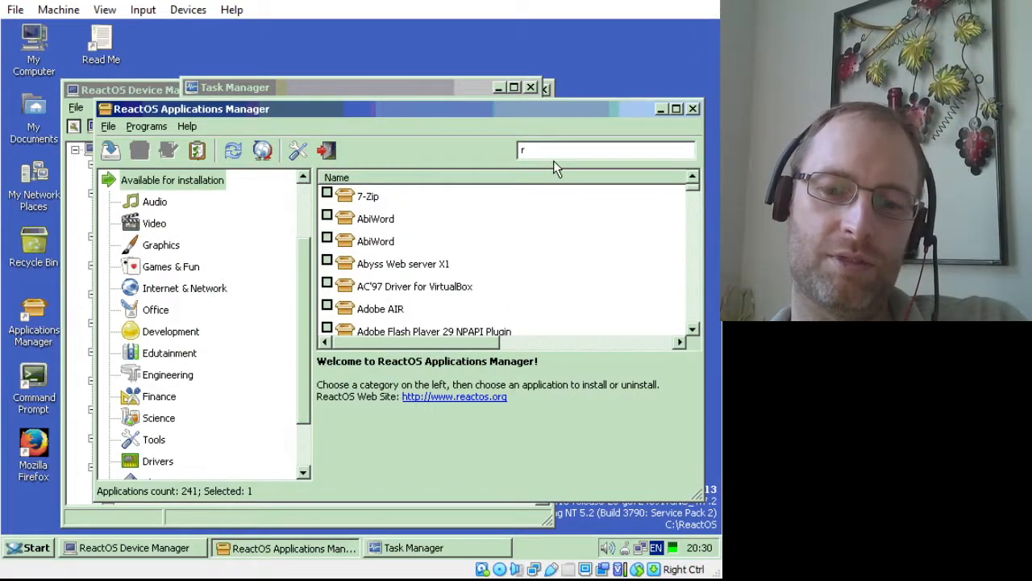
text(eaper)
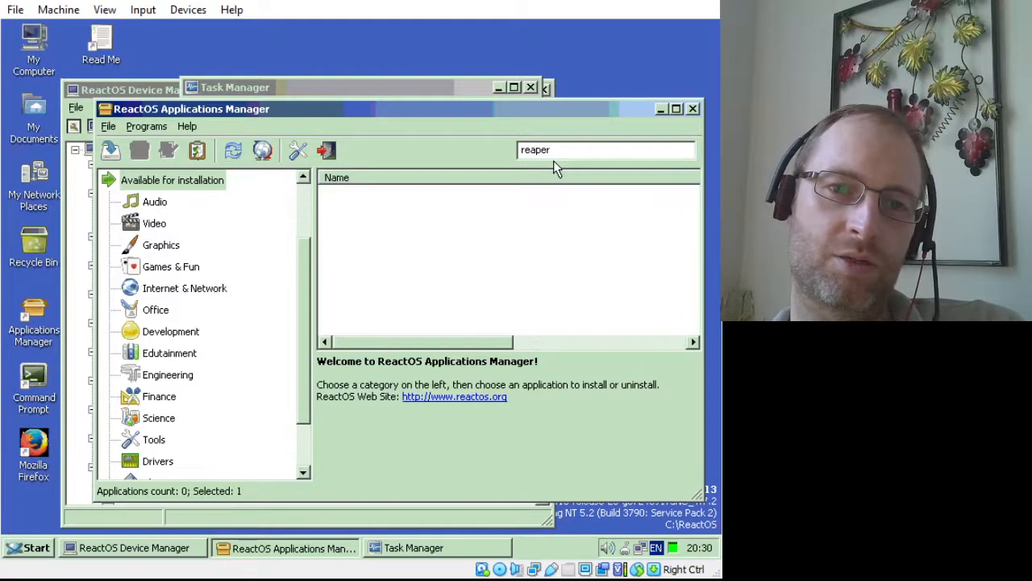
Search the available applications for "chrom" instead, then clear the search term
key(BackSpace)
key(BackSpace)
key(BackSpace)
key(BackSpace)
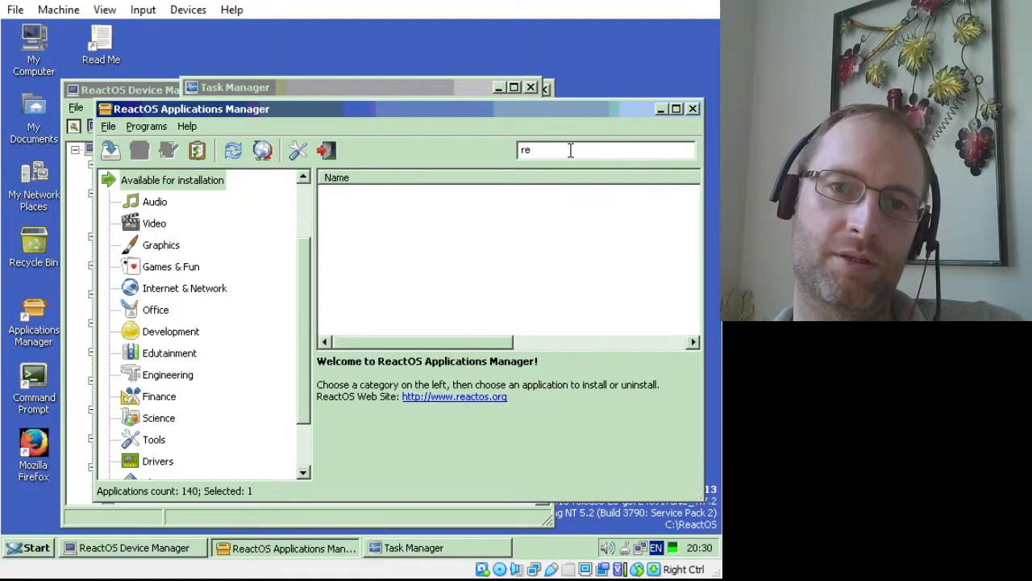
text(chrome)
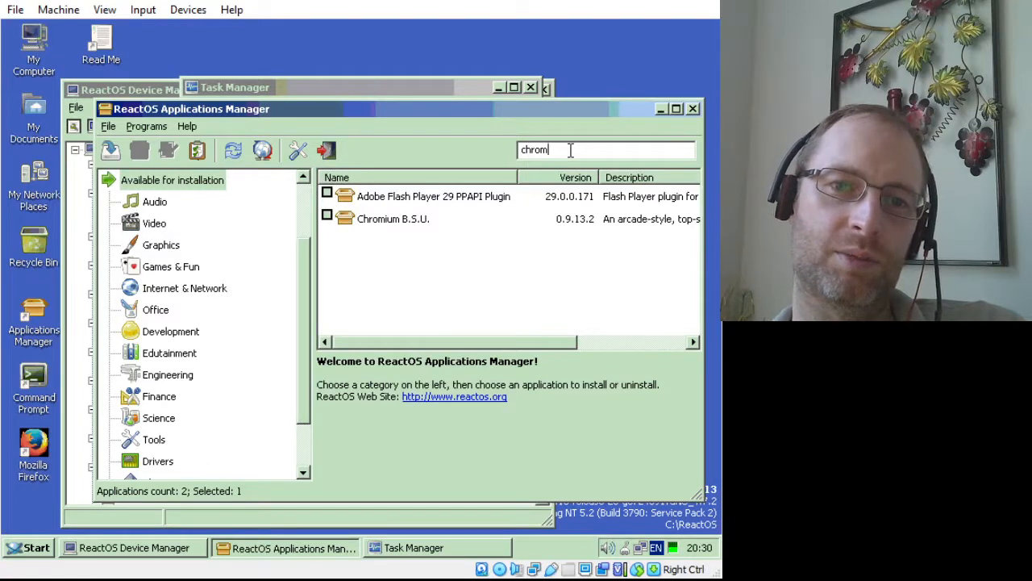
key(BackSpace)
key(BackSpace)
key(BackSpace)
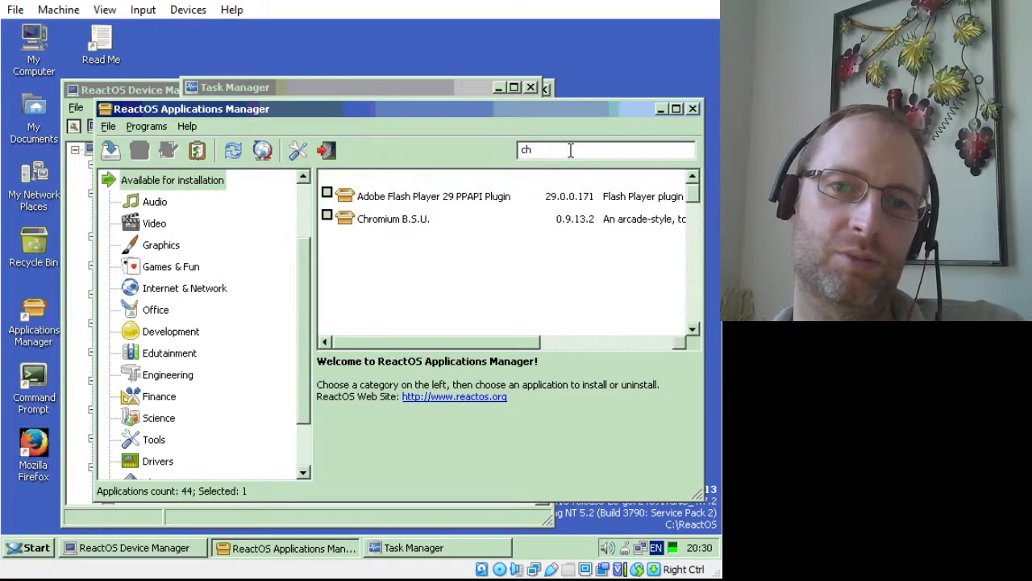
key(BackSpace)
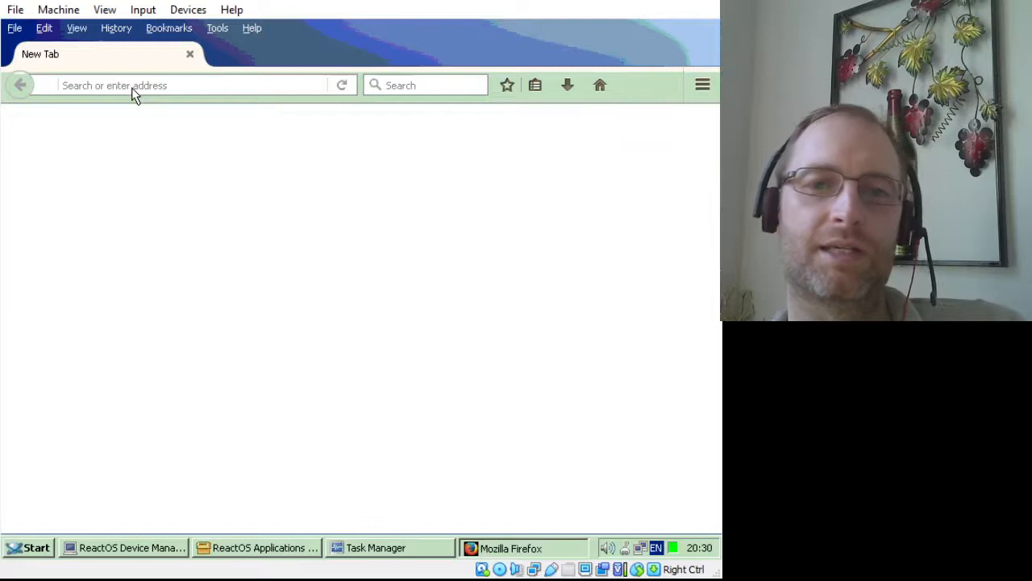
Load youtube.com in the newly launched Firefox window
click(131, 84)
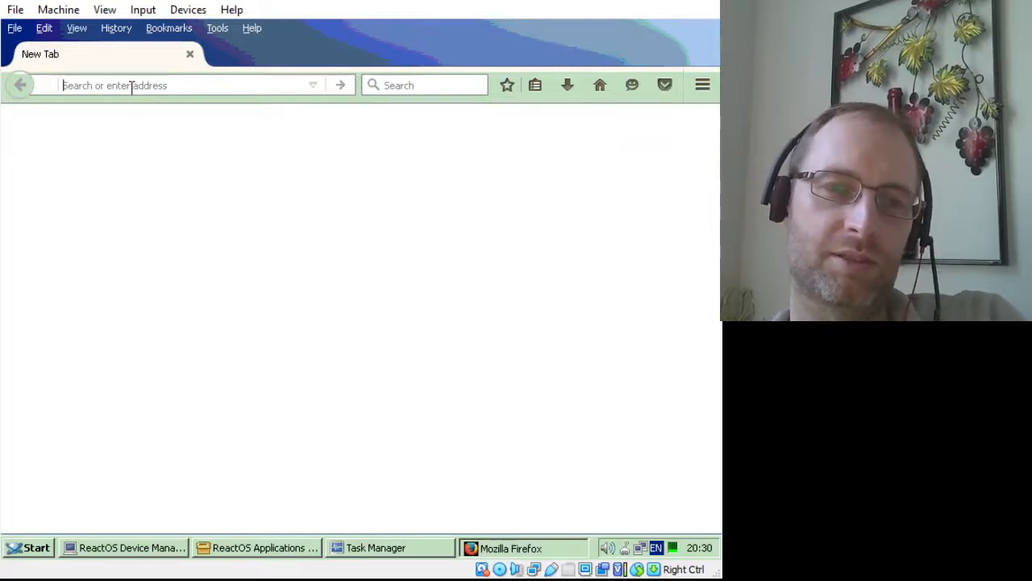
text(you)
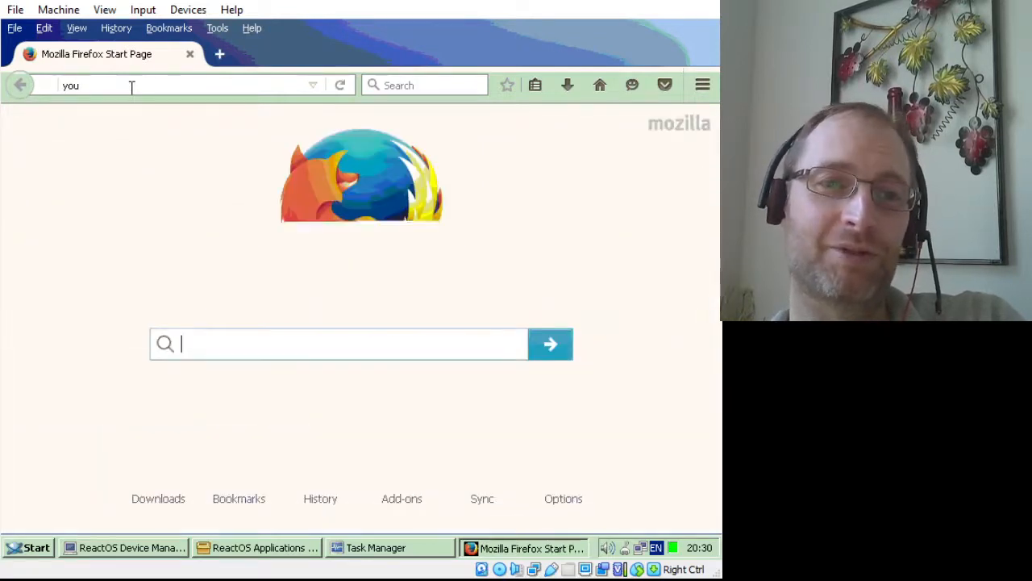
text(tub)
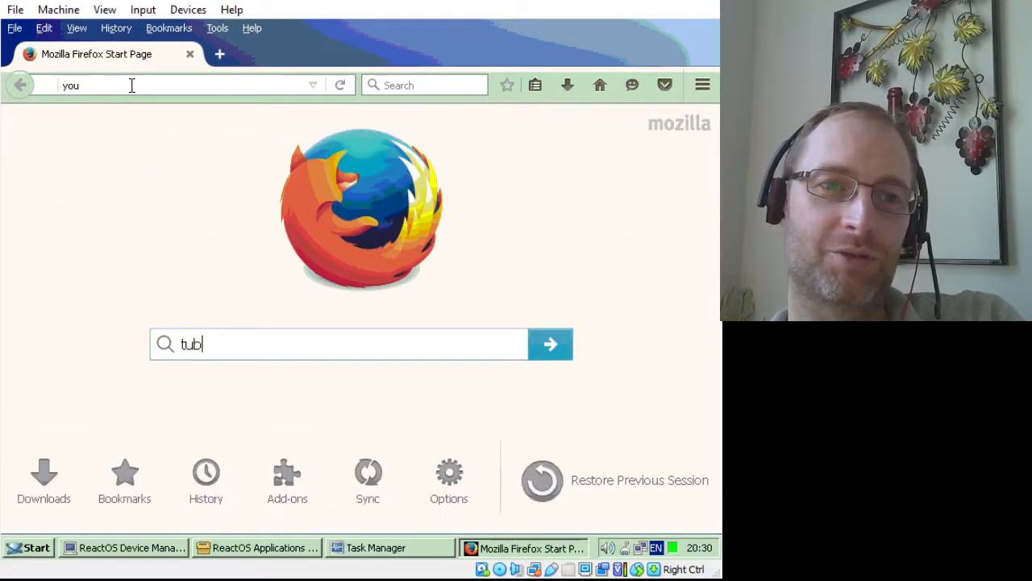
click(130, 85)
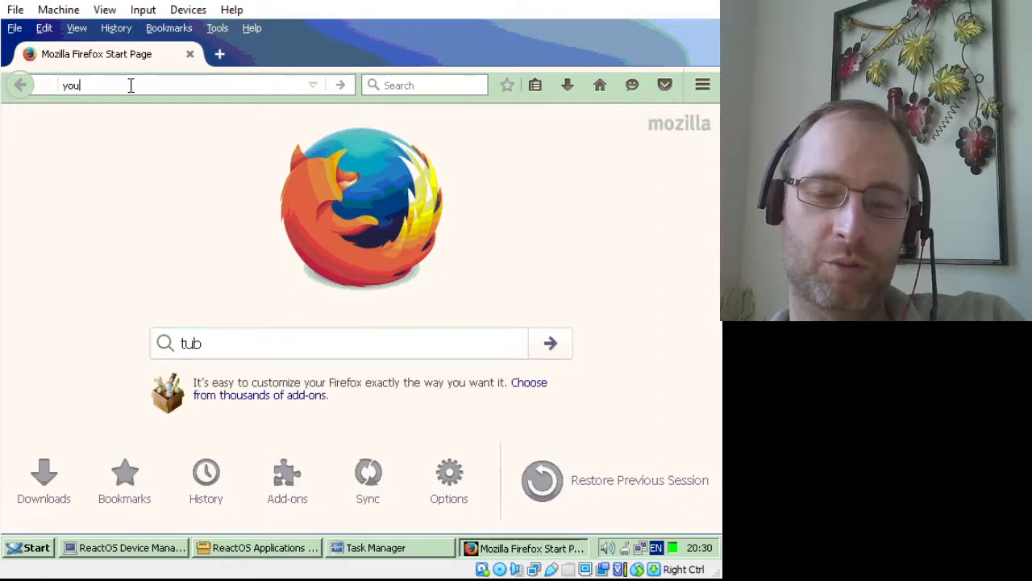
text(t)
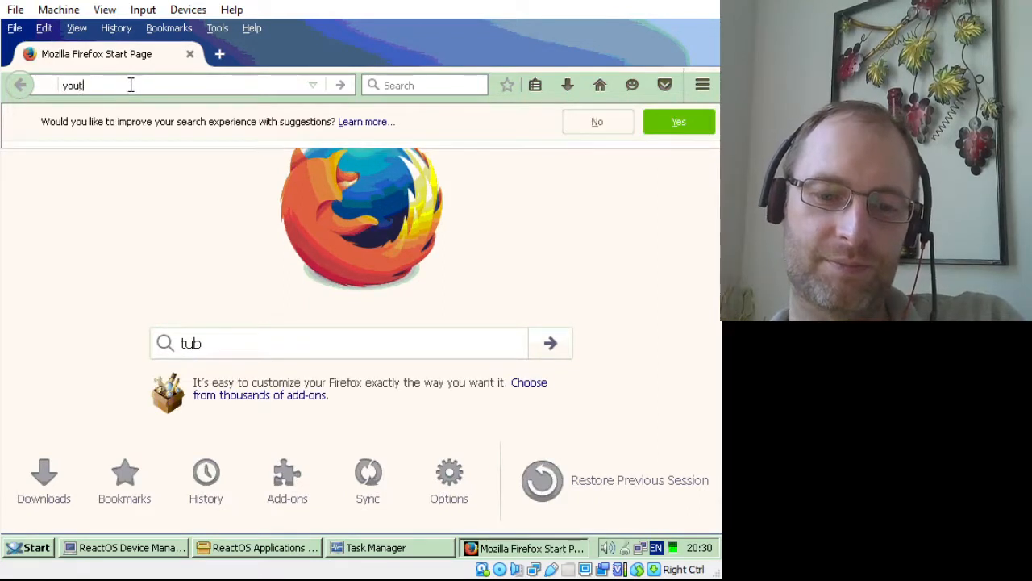
text(ube.com)
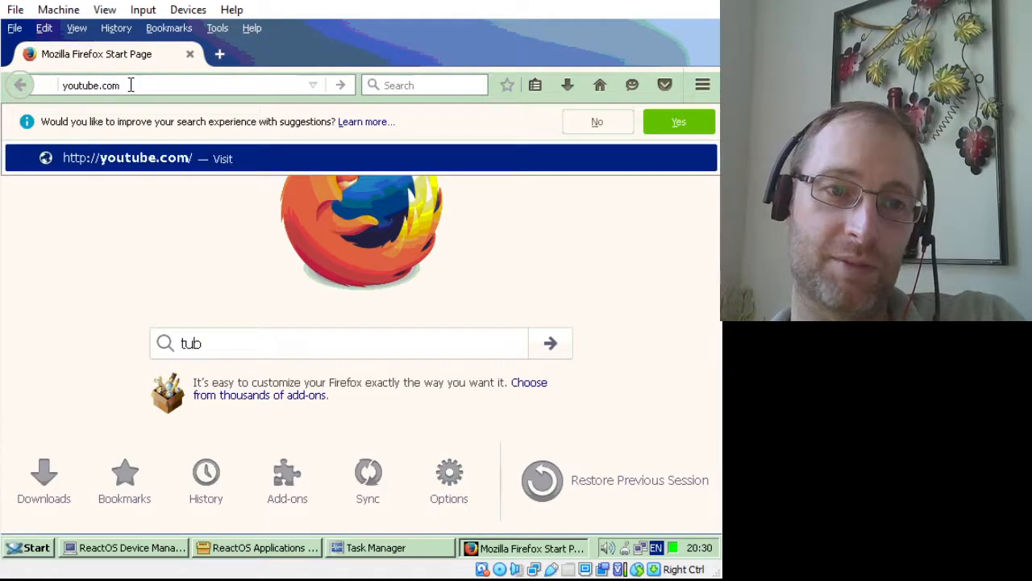
key(Return)
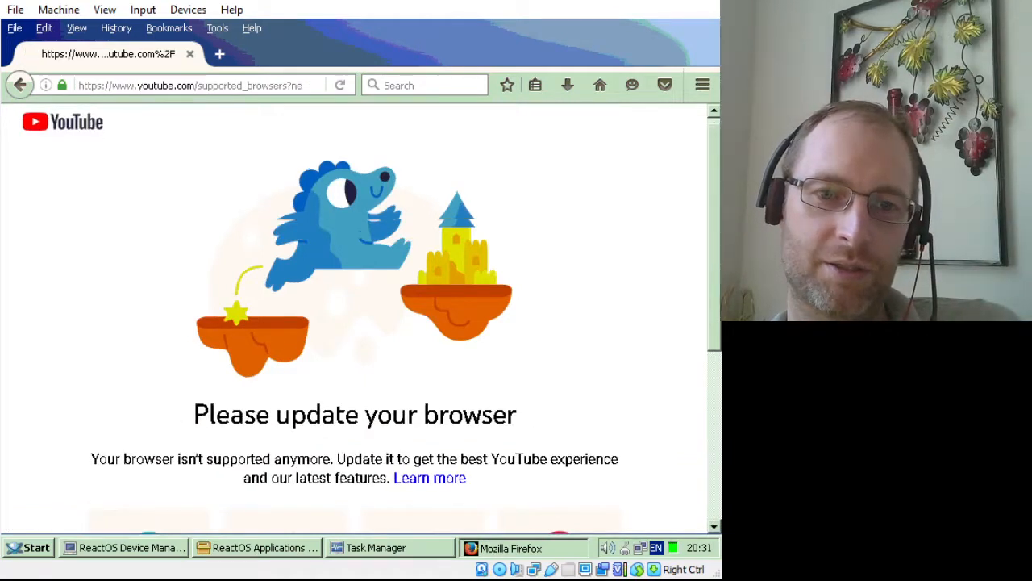
Open the Microsoft Edge page from YouTube's suggested browsers and dismiss the Firefox 52.0.3esr update notice
scroll(709, 403, down, 3)
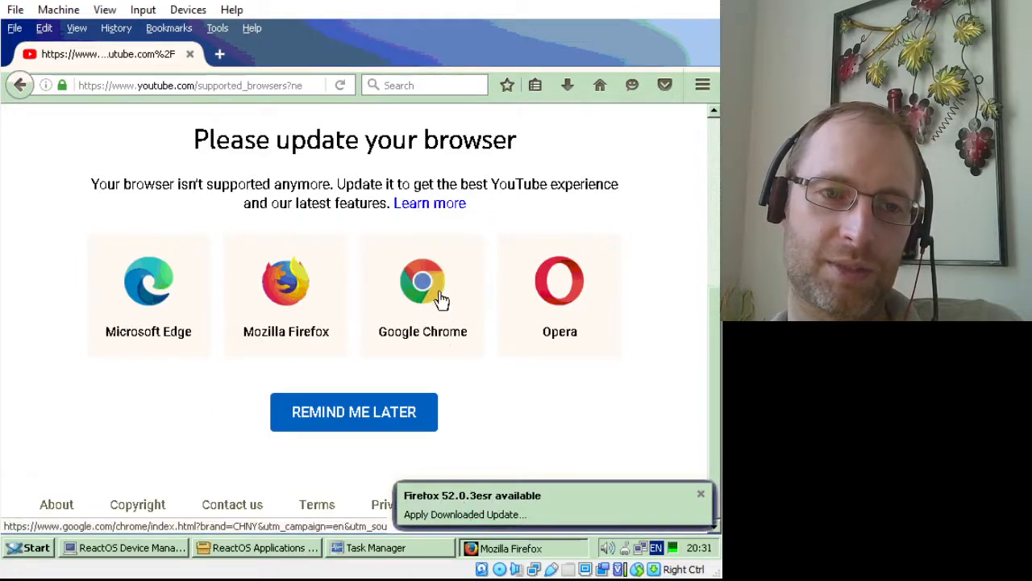
click(161, 300)
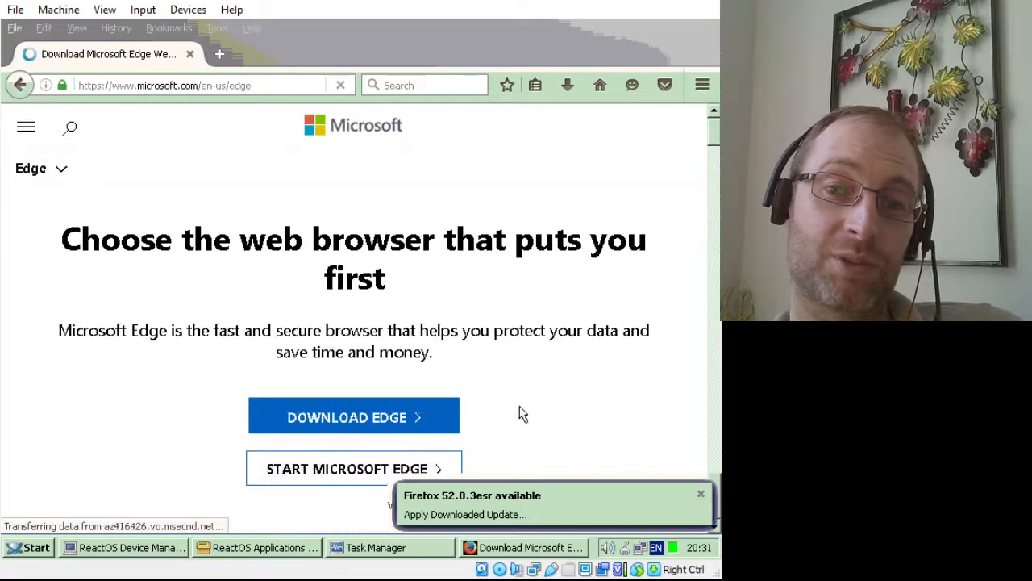
click(701, 495)
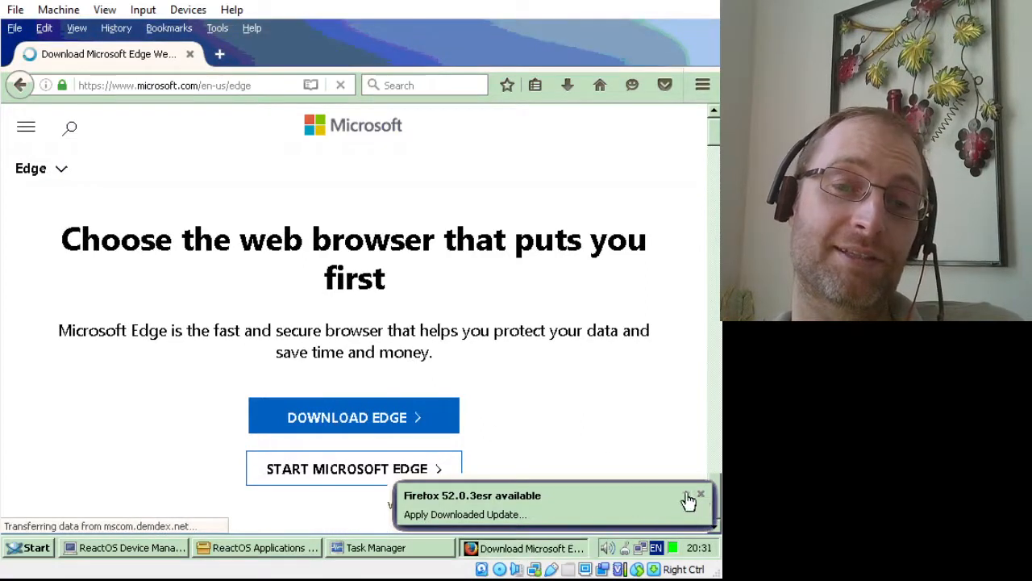
Find the Microsoft Edge download for Windows 7 among the other Windows versions and save MicrosoftEdgeSetup.exe
click(341, 430)
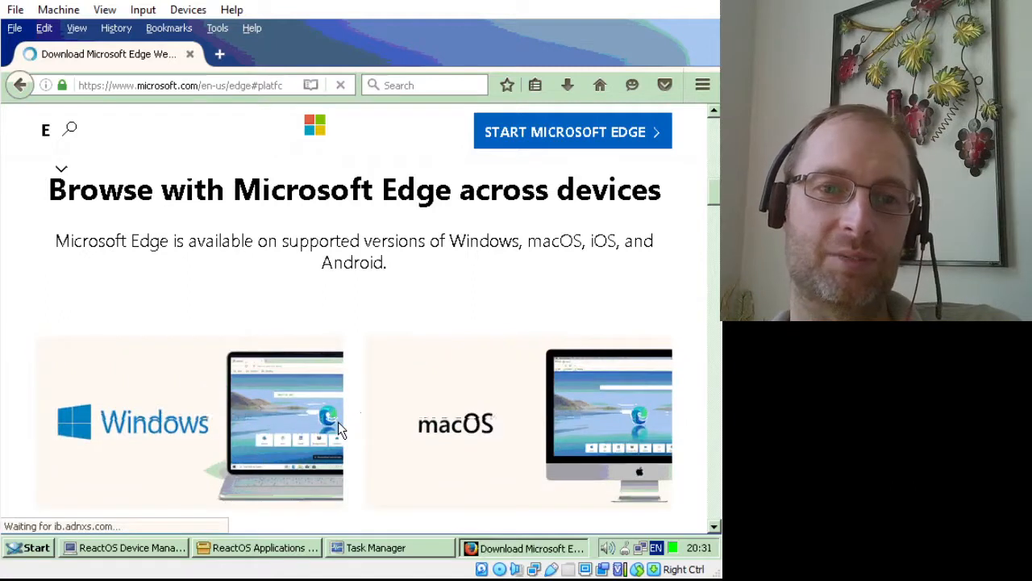
click(714, 525)
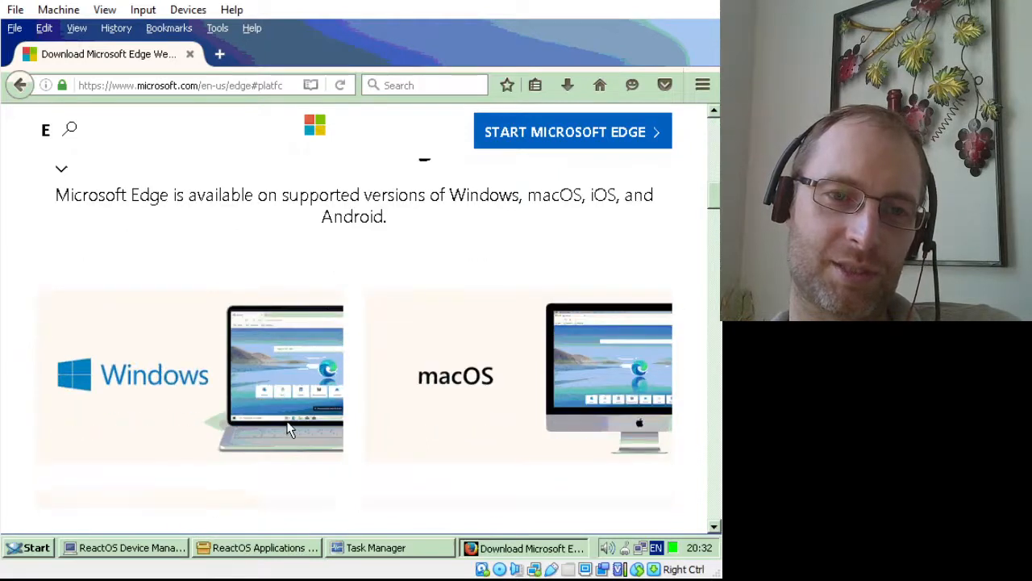
click(713, 528)
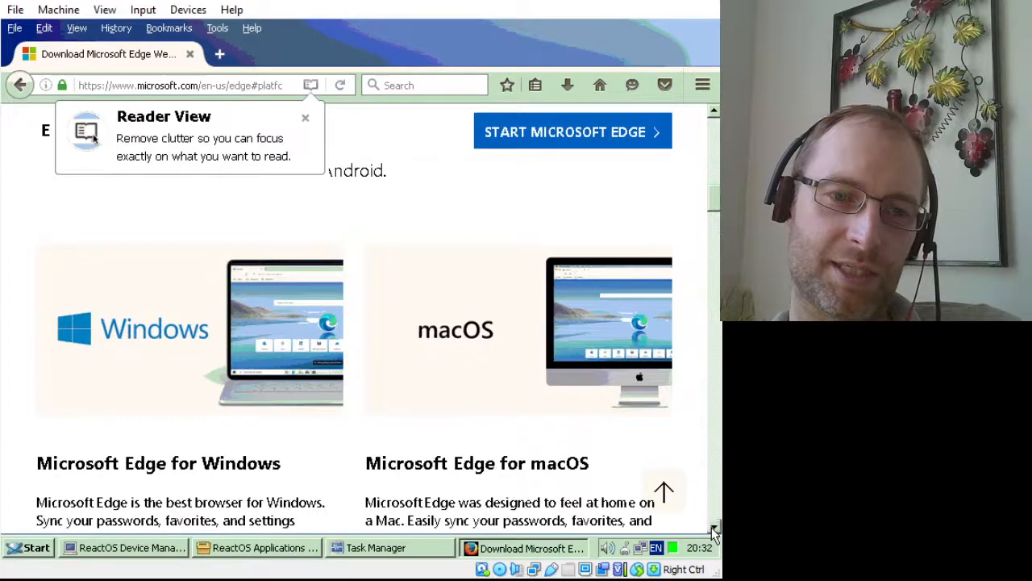
click(714, 529)
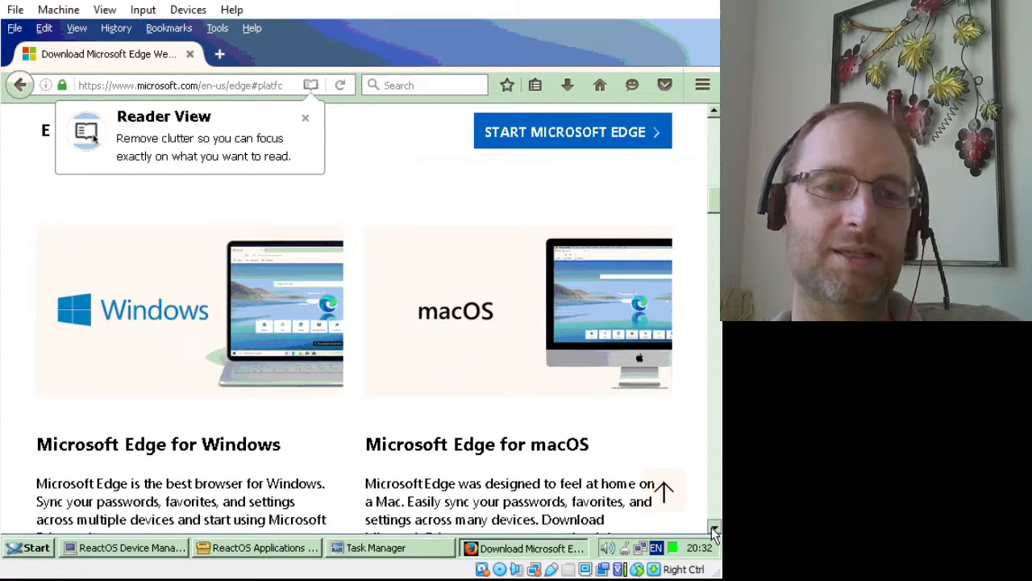
click(713, 528)
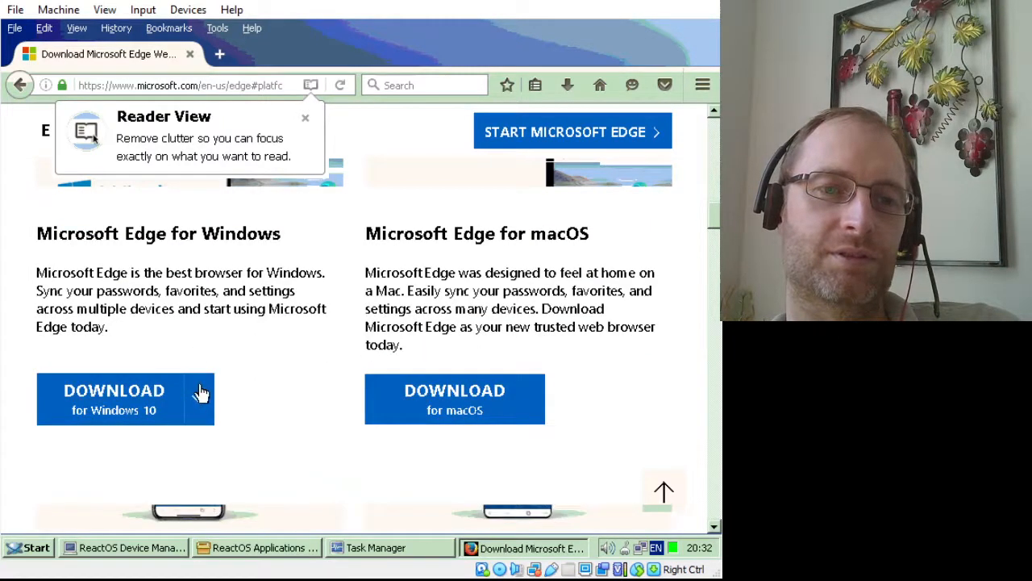
click(201, 393)
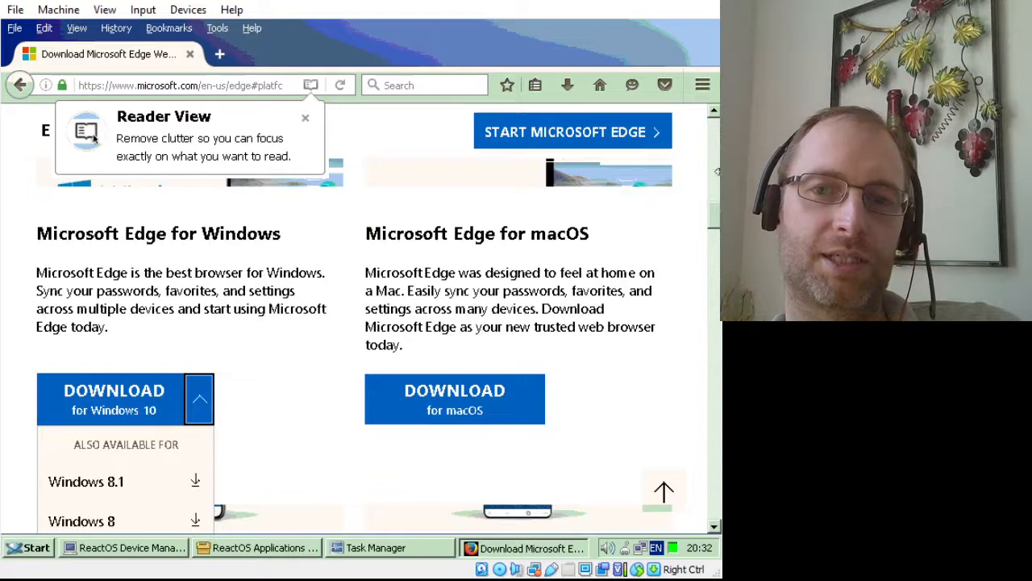
scroll(716, 232, down, 5)
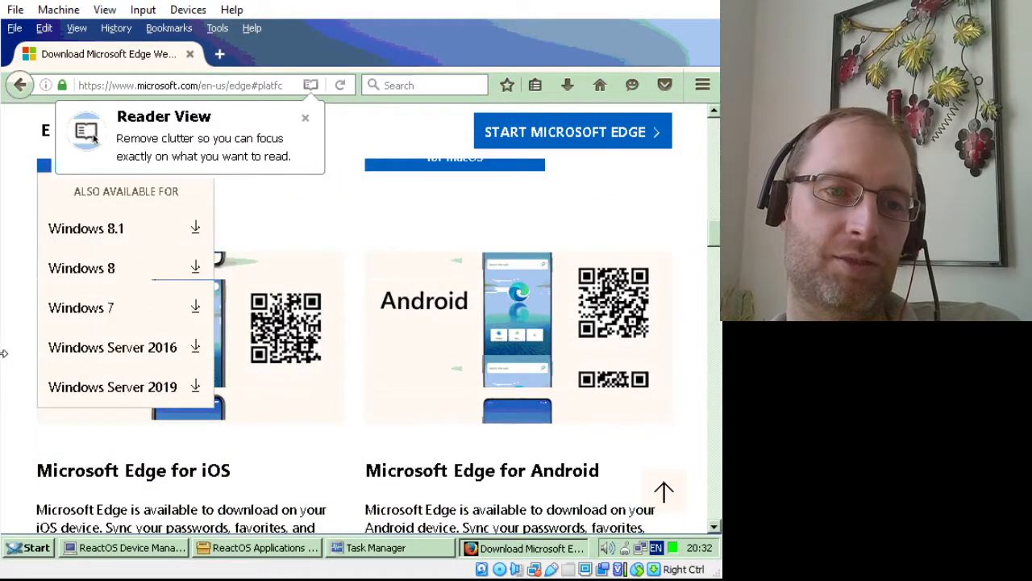
click(112, 315)
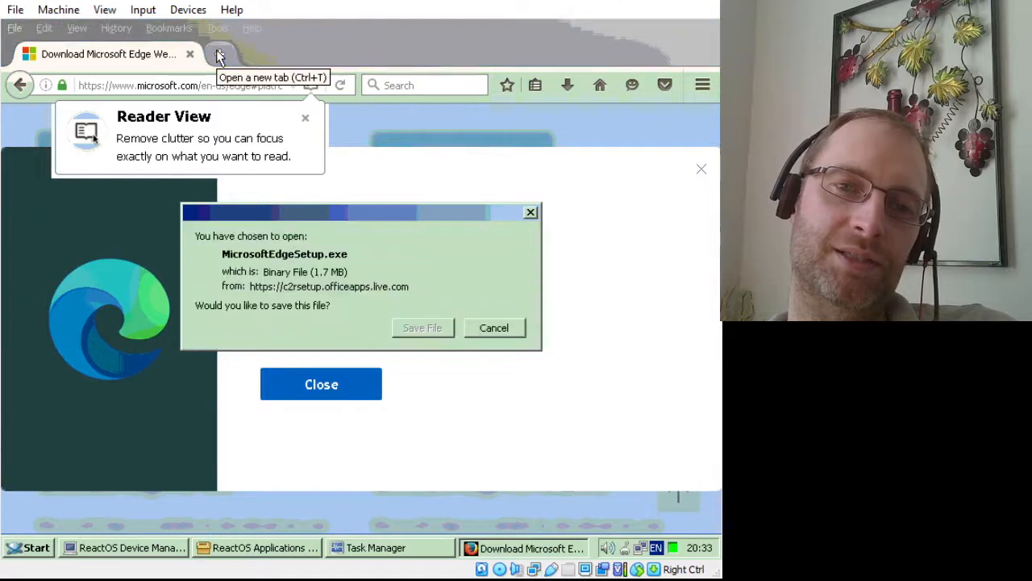
click(420, 330)
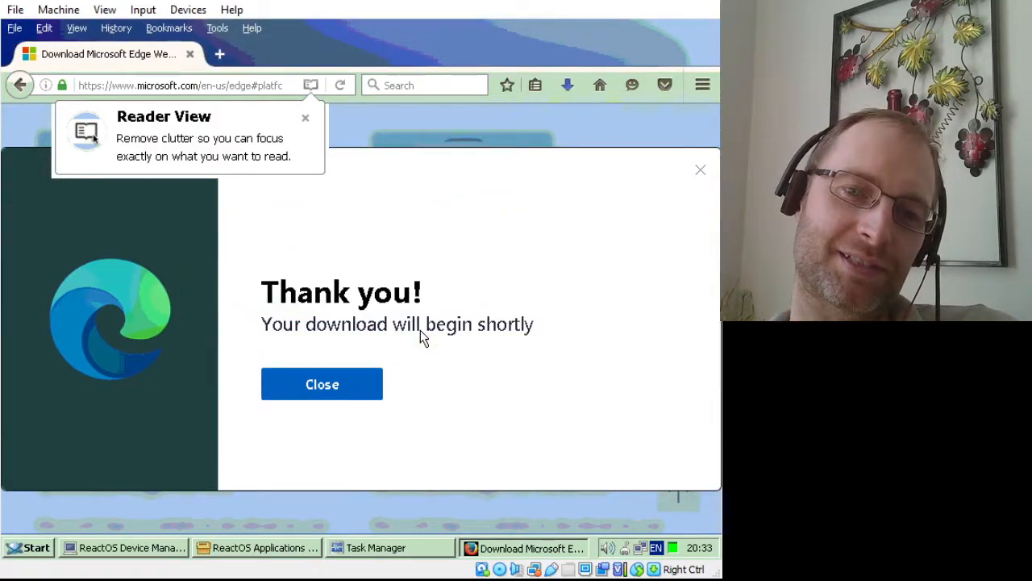
Try to launch the downloaded MicrosoftEdgeSetup.exe, and close the Reader View tip and the download thank-you message
click(569, 86)
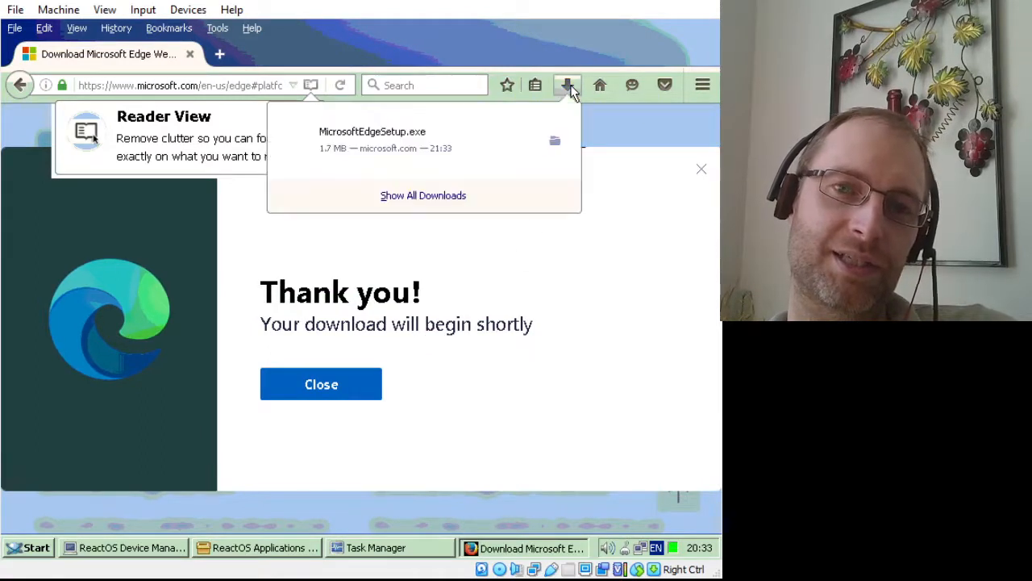
click(457, 143)
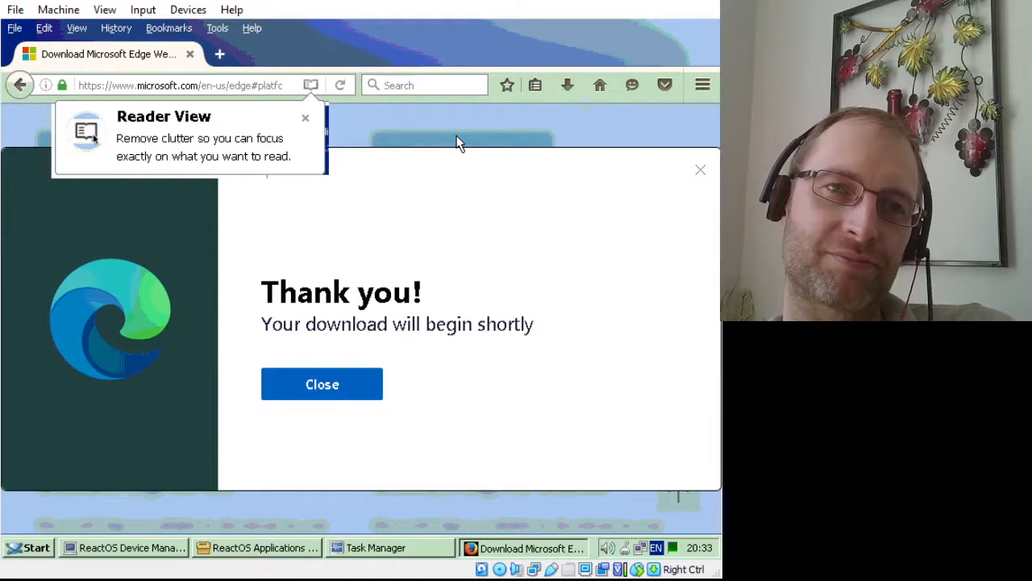
click(306, 120)
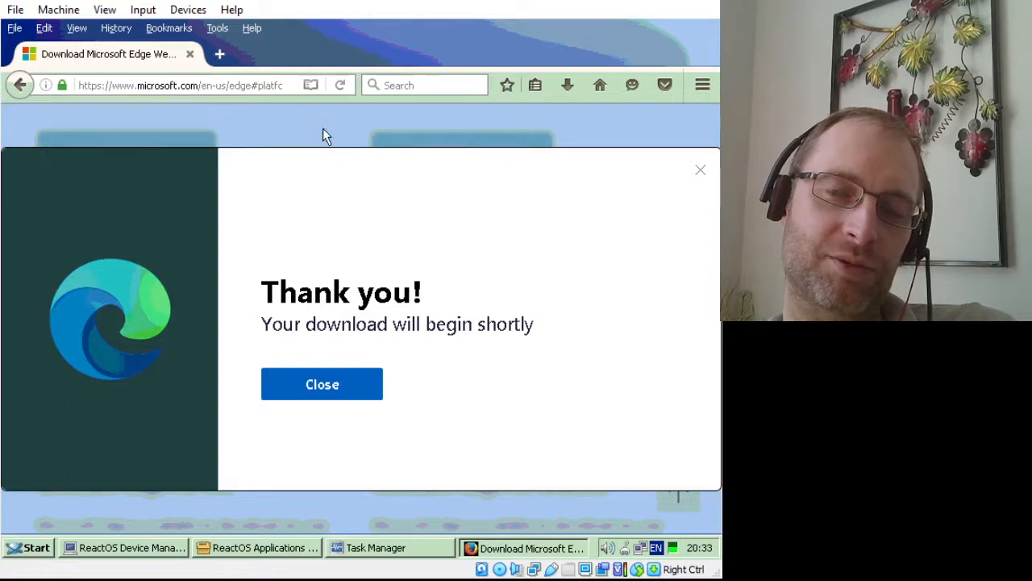
click(323, 384)
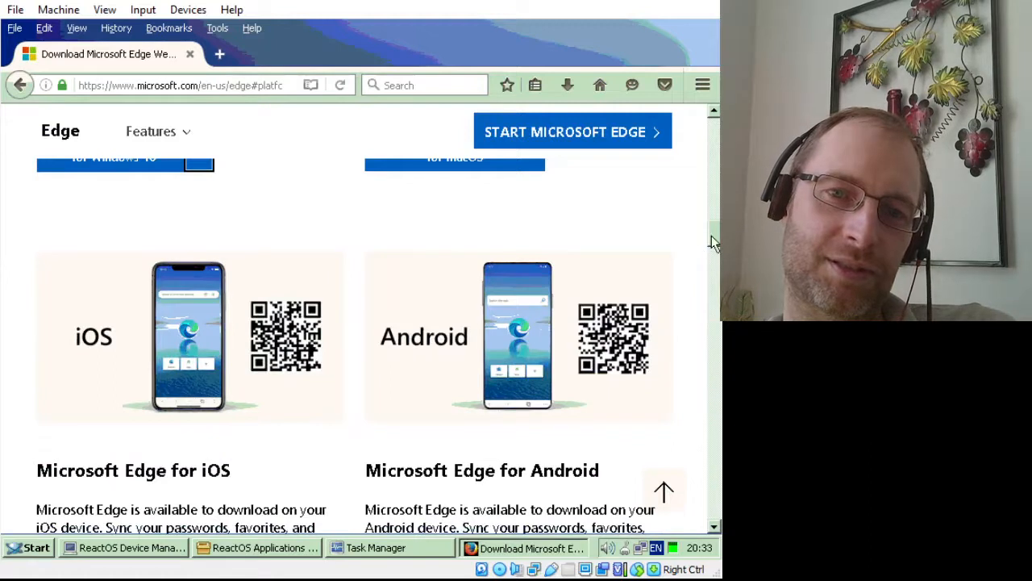
Try again to launch the downloaded MicrosoftEdgeSetup.exe and check Task Manager's process list for the installer
scroll(713, 256, down, 1)
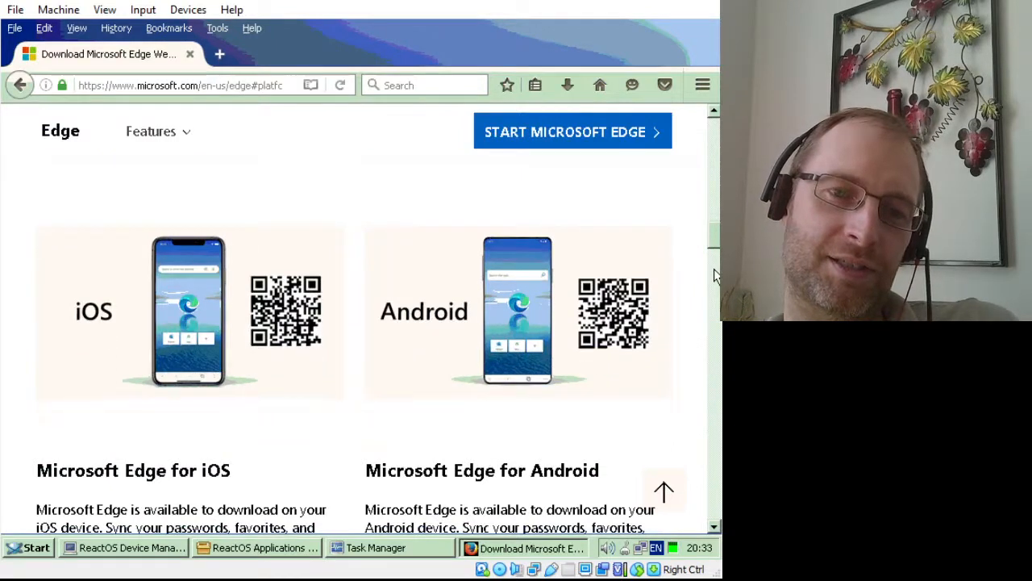
scroll(713, 268, down, 1)
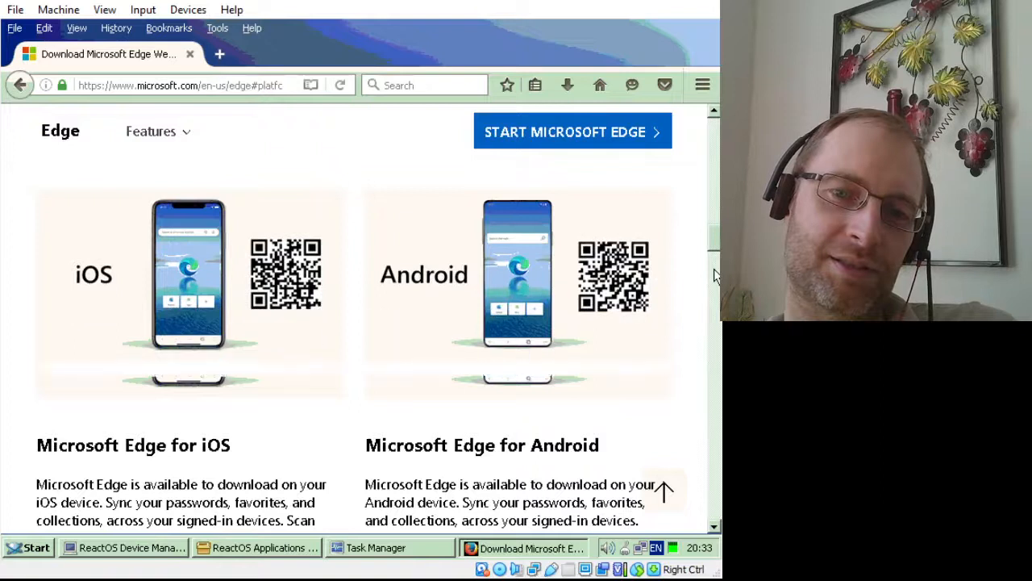
scroll(714, 268, down, 1)
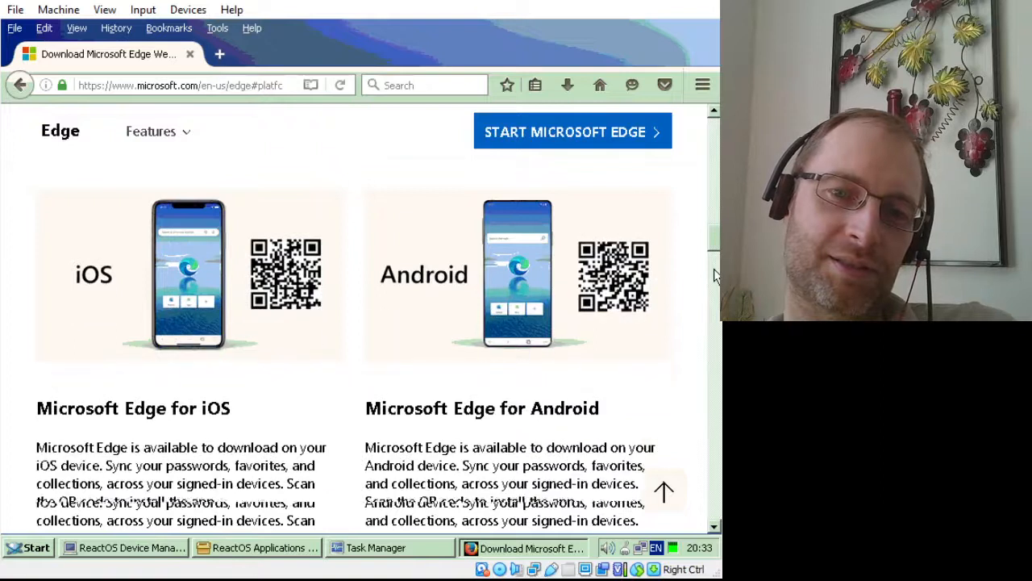
click(568, 85)
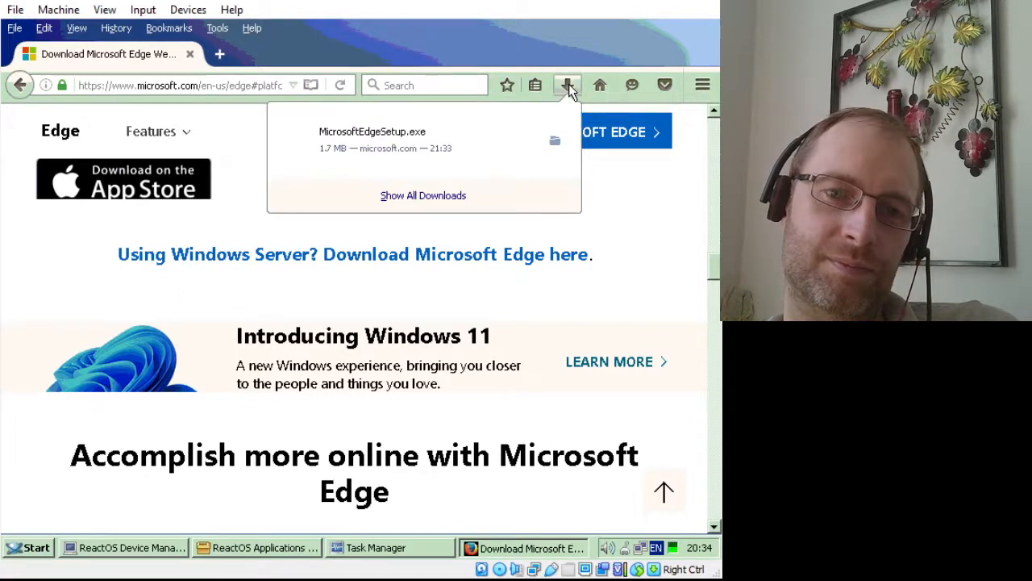
click(435, 156)
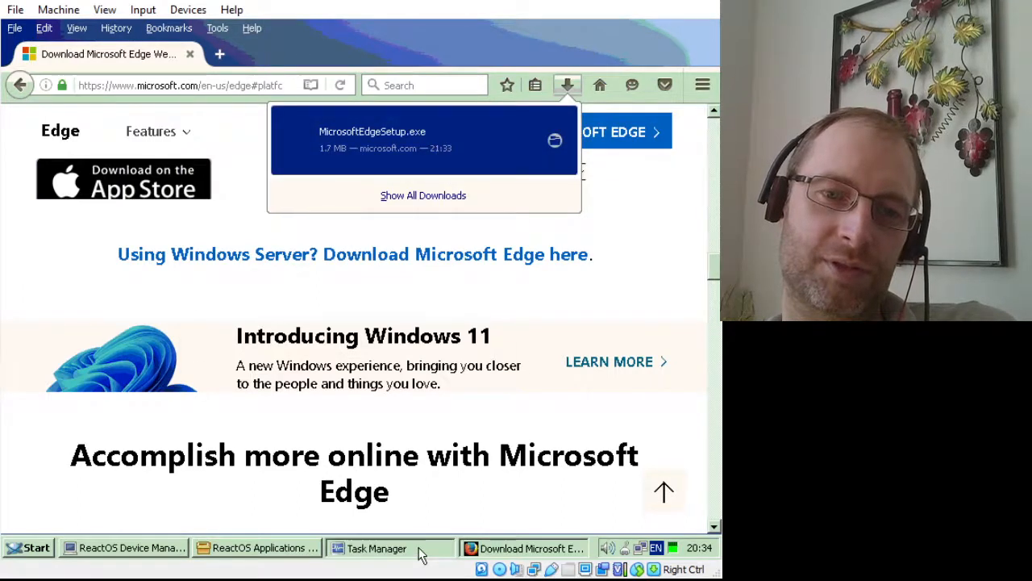
click(379, 549)
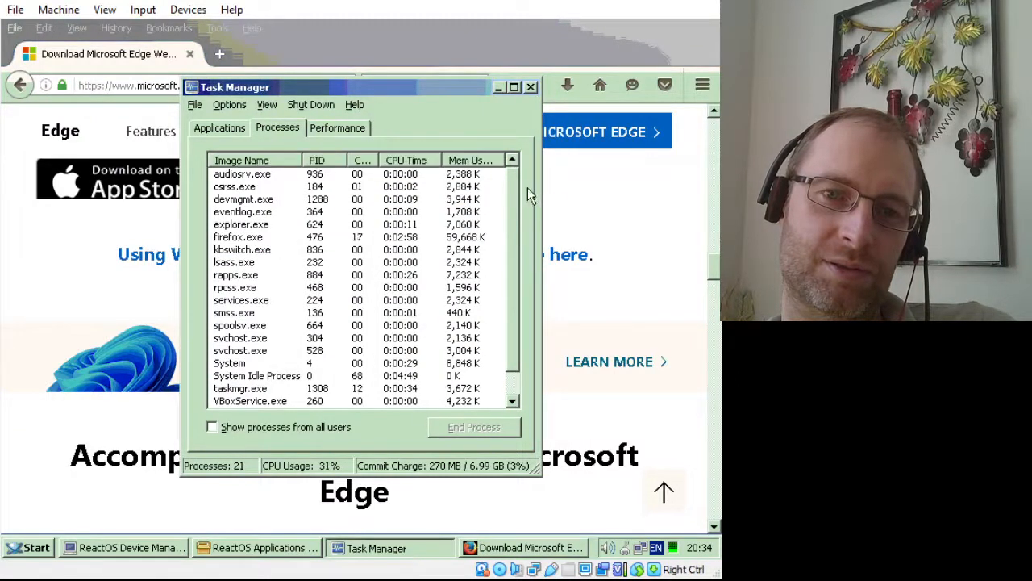
mouse_move(513, 190)
mouse_down()
mouse_move(510, 234)
mouse_move(504, 183)
mouse_up()
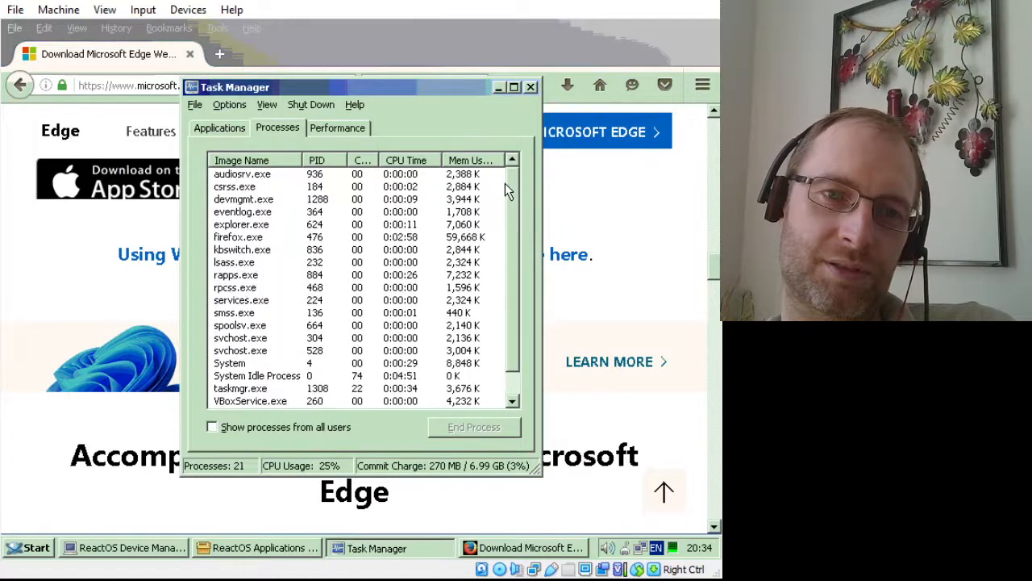
Retry launching MicrosoftEdgeSetup.exe from Firefox's downloads, and look through the whole Task Manager process list
click(564, 89)
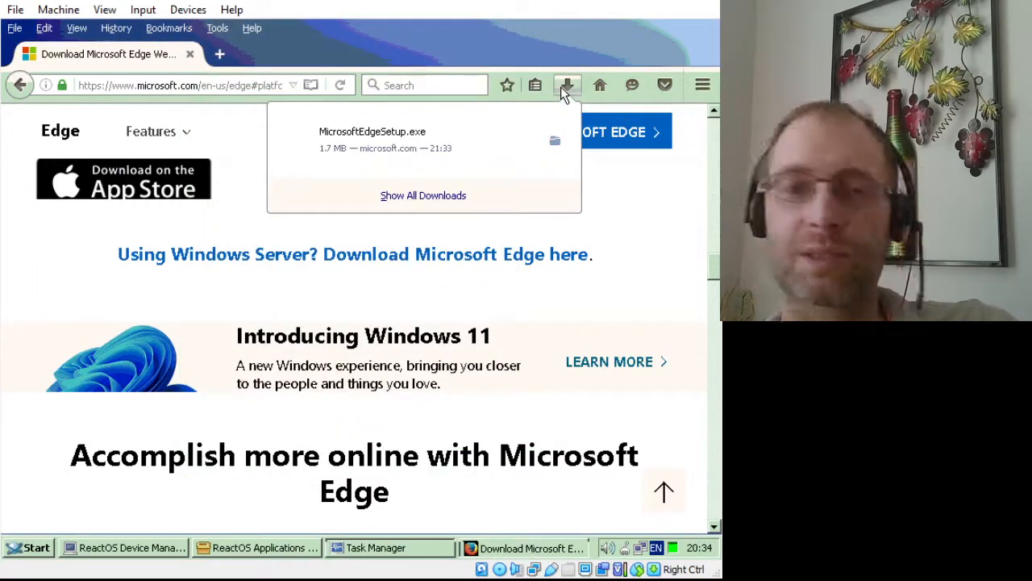
click(428, 162)
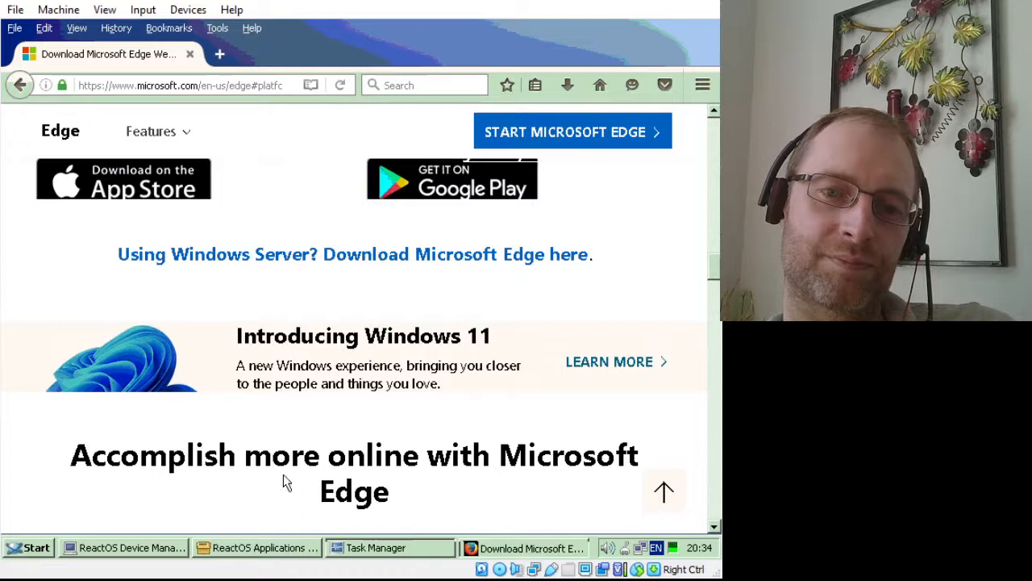
click(375, 549)
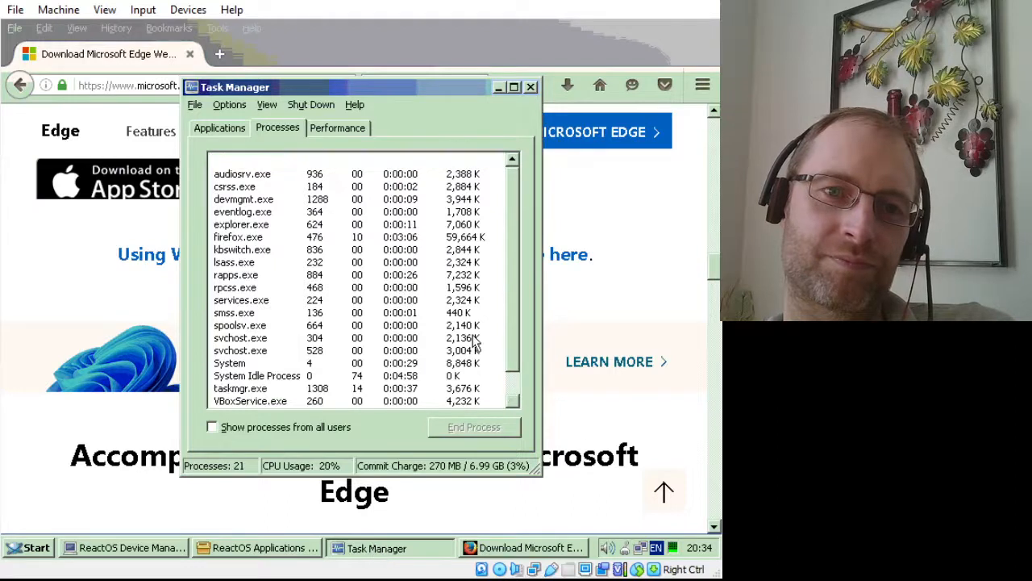
drag(509, 299, 507, 323)
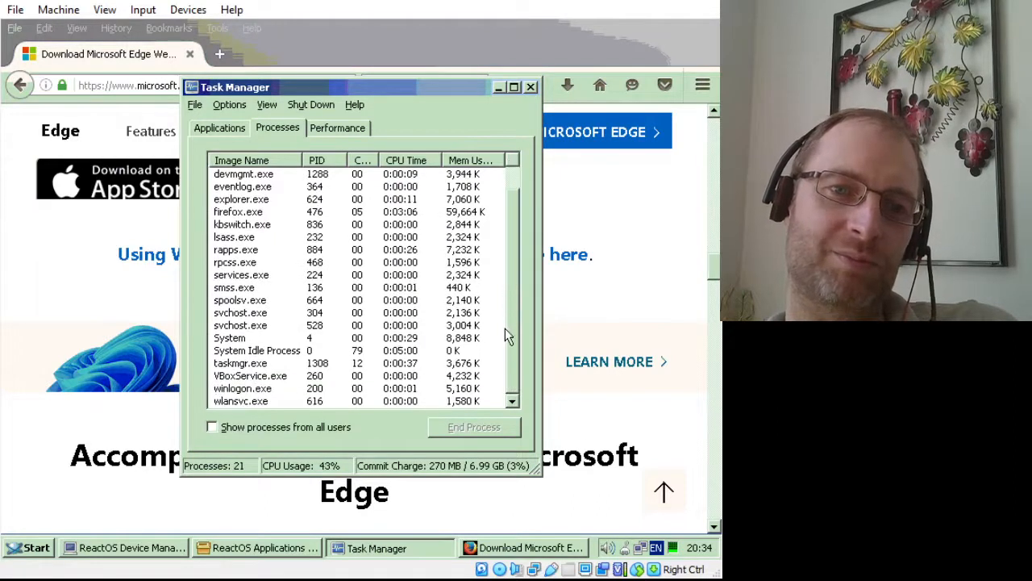
click(514, 175)
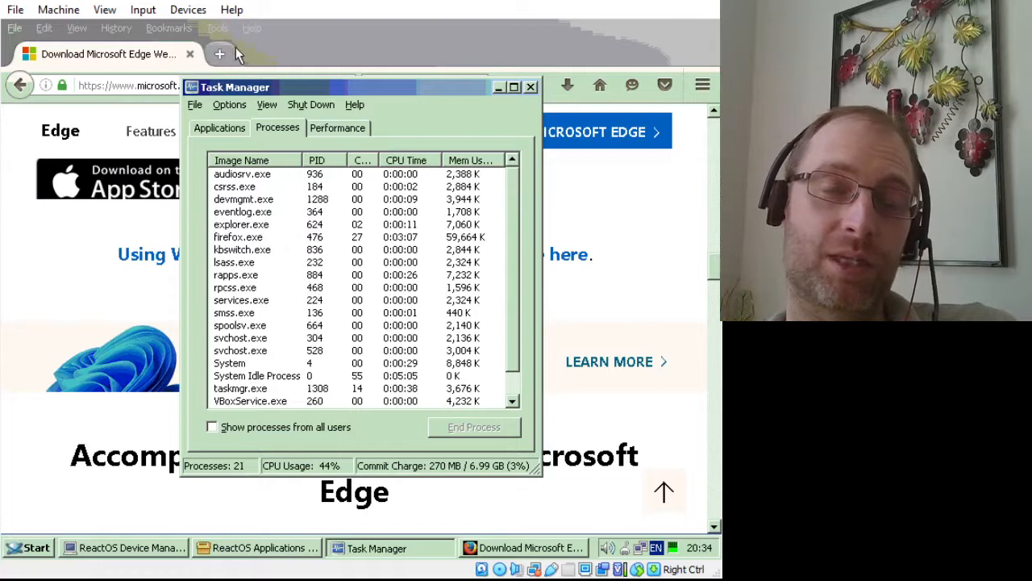
Launch the Solitaire game installed with ReactOS
click(22, 548)
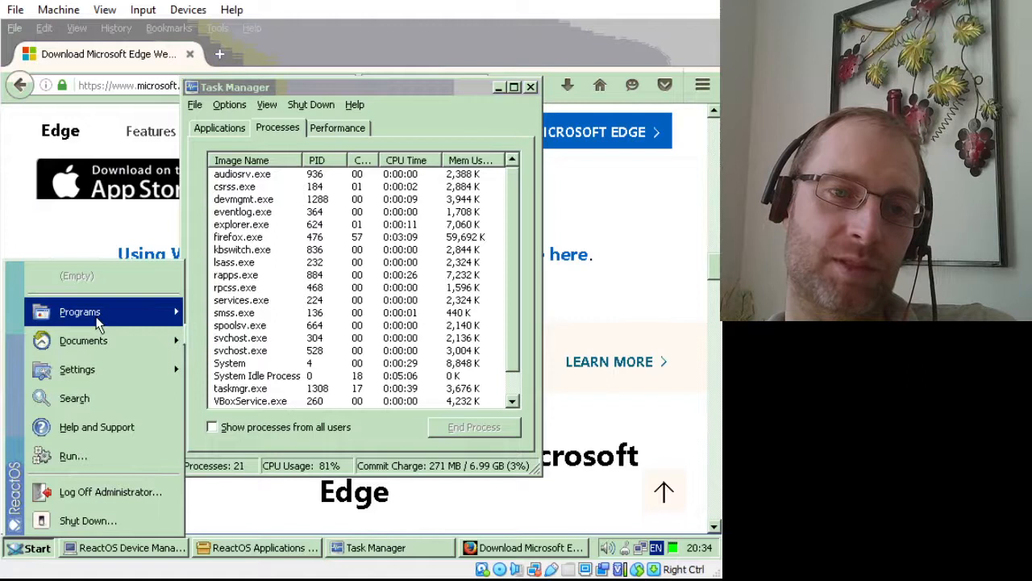
mouse_move(97, 323)
mouse_move(255, 342)
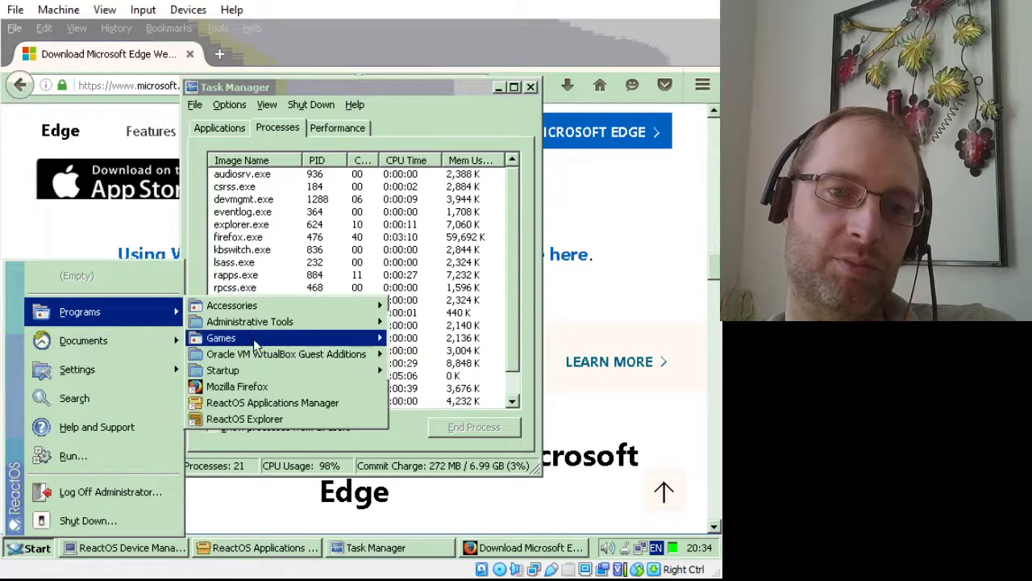
click(430, 353)
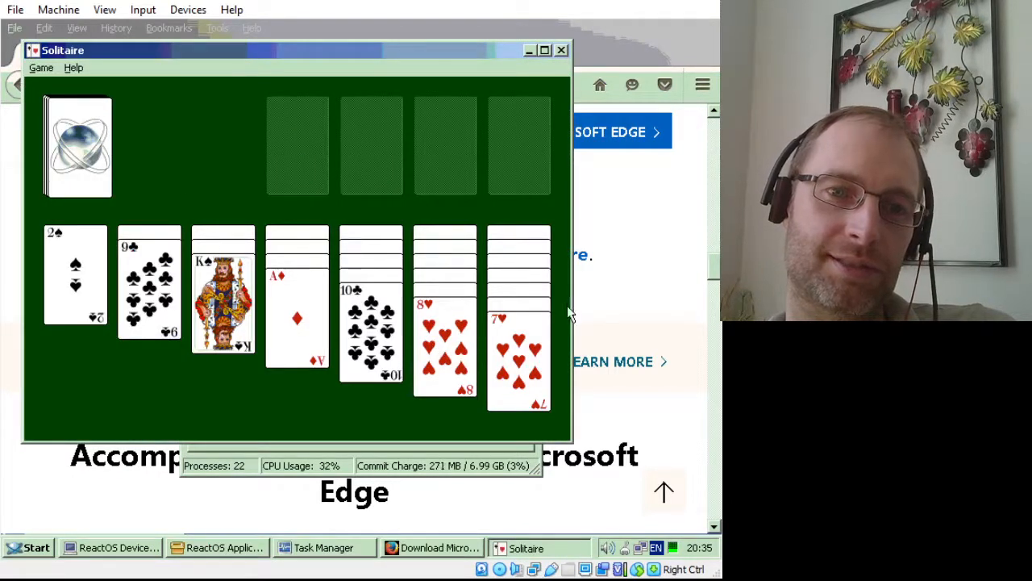
Move the ace of diamonds to the first foundation and turn over the card it uncovers in the fourth column
drag(323, 345, 319, 298)
mouse_move(499, 367)
mouse_down()
mouse_move(426, 342)
mouse_move(488, 364)
mouse_up()
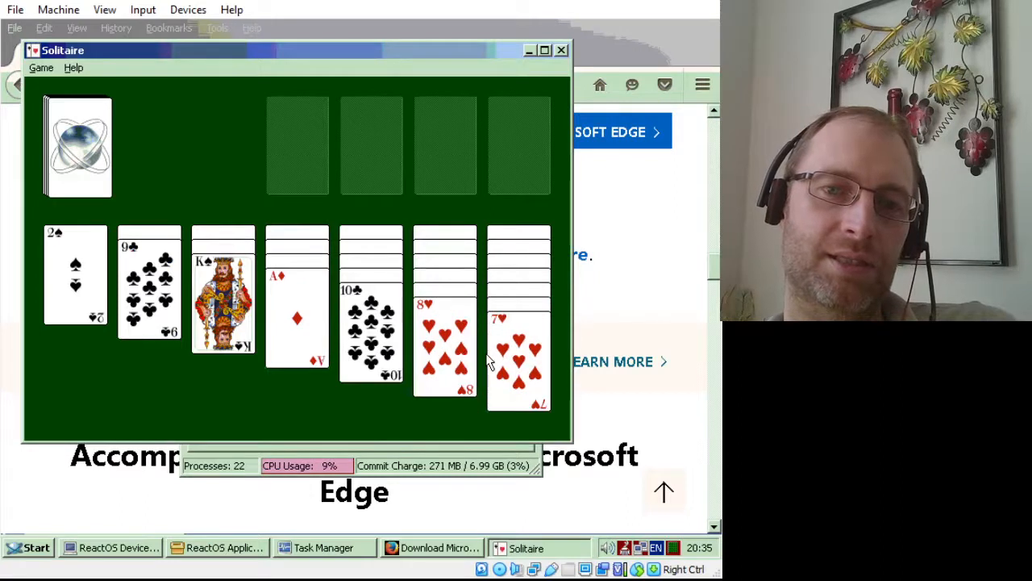
mouse_move(361, 345)
mouse_down()
mouse_move(315, 332)
mouse_move(342, 348)
mouse_up()
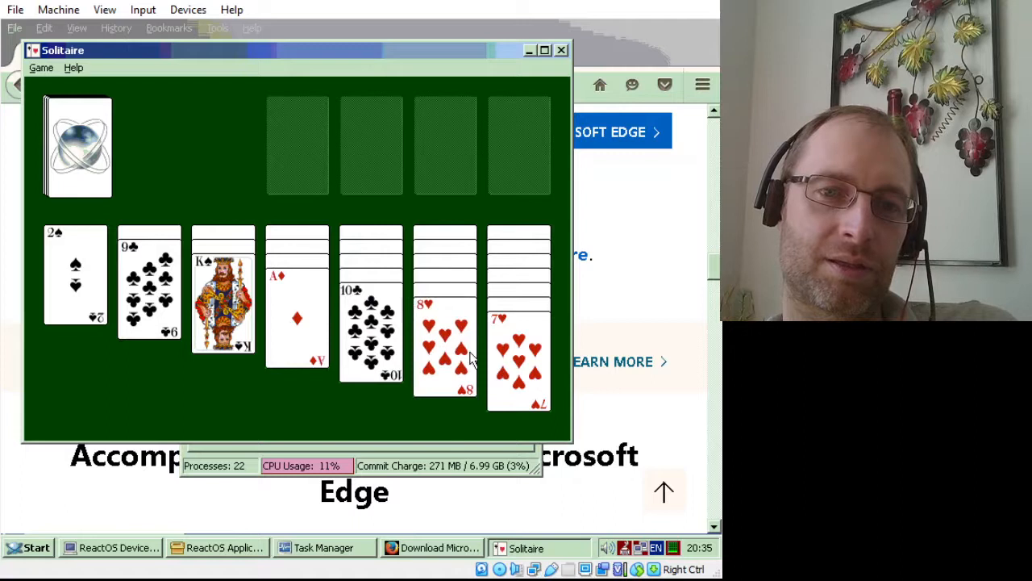
drag(292, 339, 316, 177)
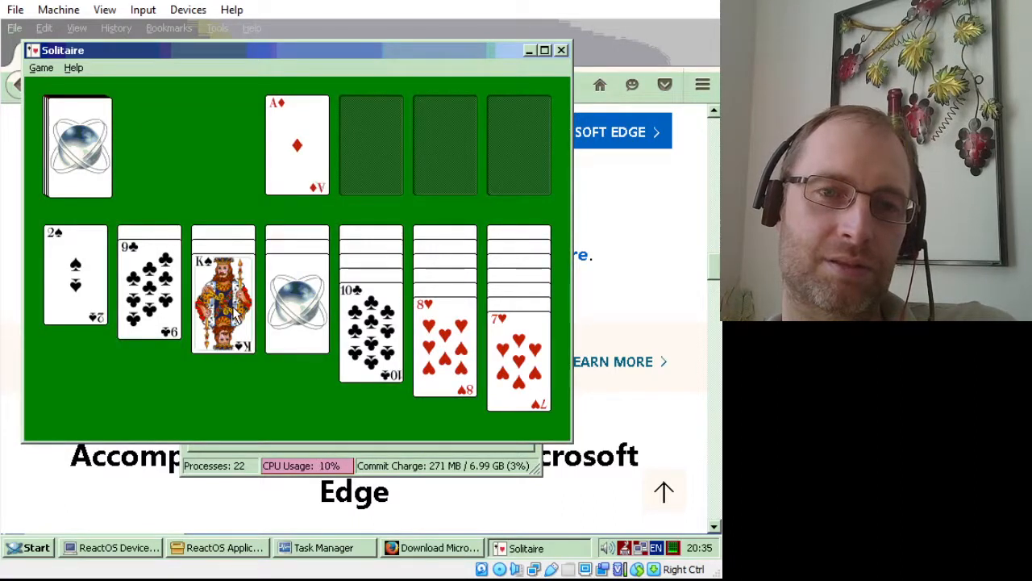
click(282, 314)
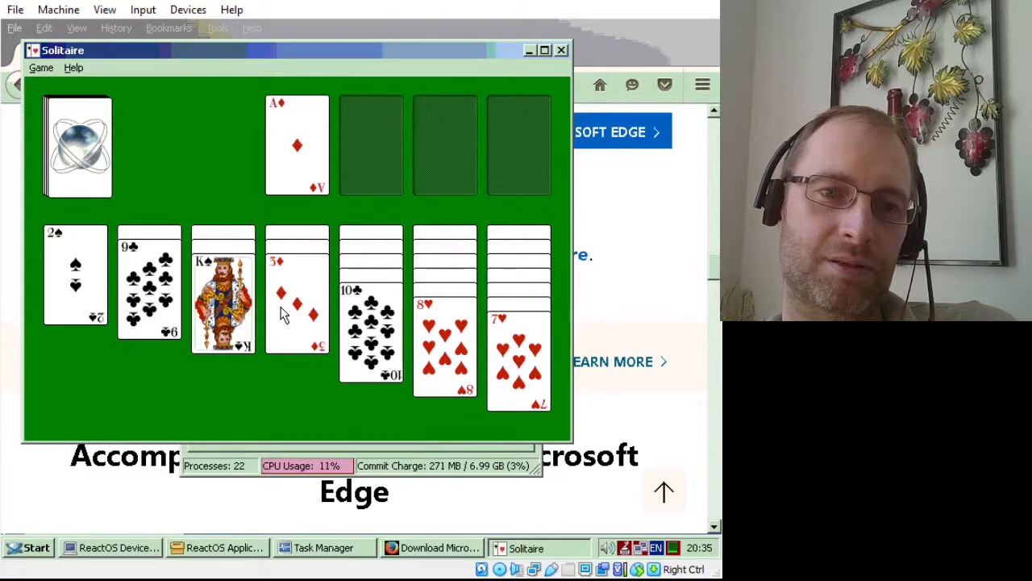
Place the 2 of spades on the 3 of diamonds, then fill the emptied column with the king of spades and reveal the card beneath
drag(77, 274, 300, 342)
drag(246, 321, 81, 316)
click(222, 295)
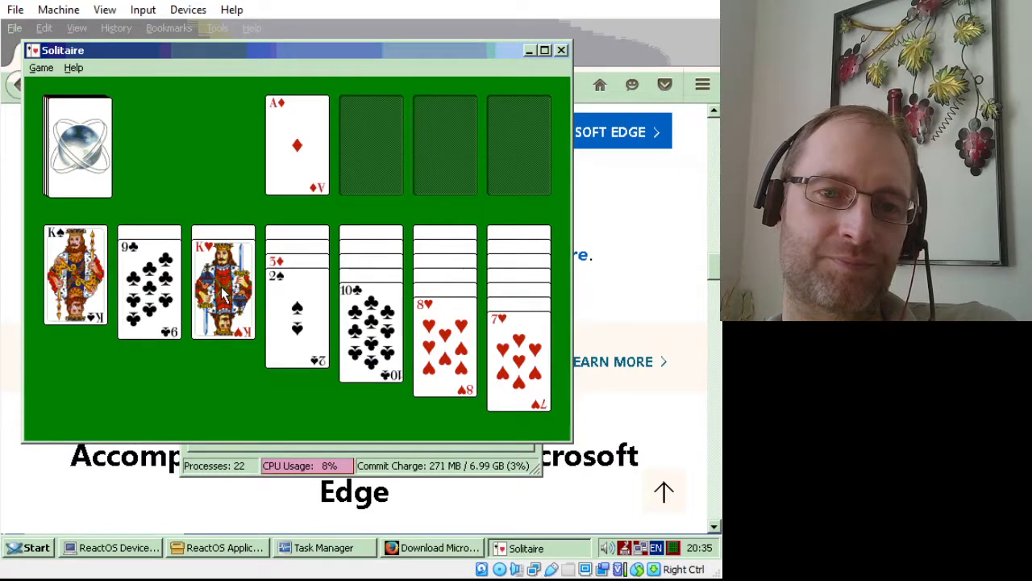
Move the 8 of hearts onto the 9 of clubs and turn over the card it uncovers
drag(429, 333, 169, 319)
click(445, 330)
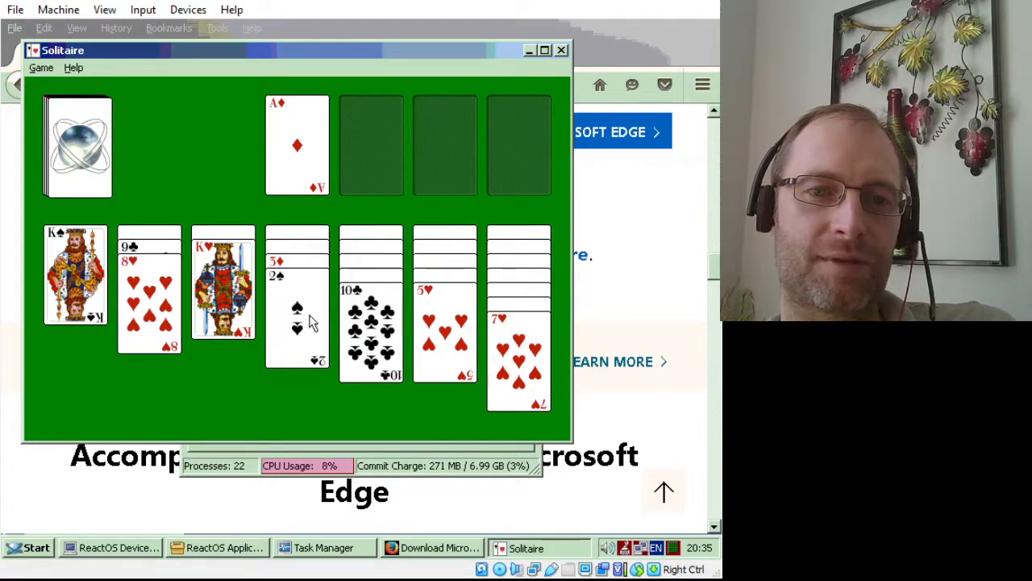
Draw twice from the stock and stack the queen of hearts and jack of clubs on the king of spades
click(79, 145)
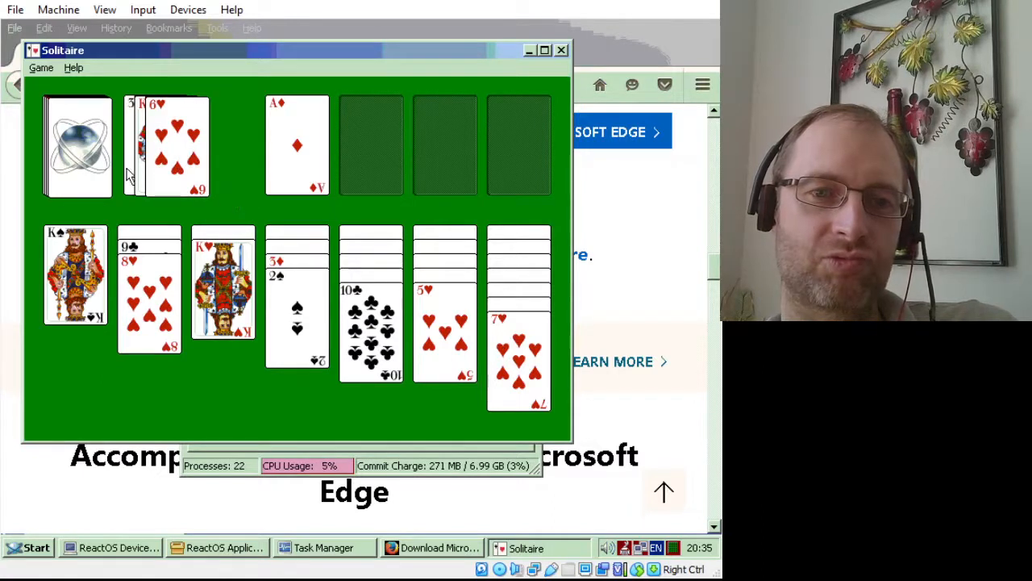
click(69, 146)
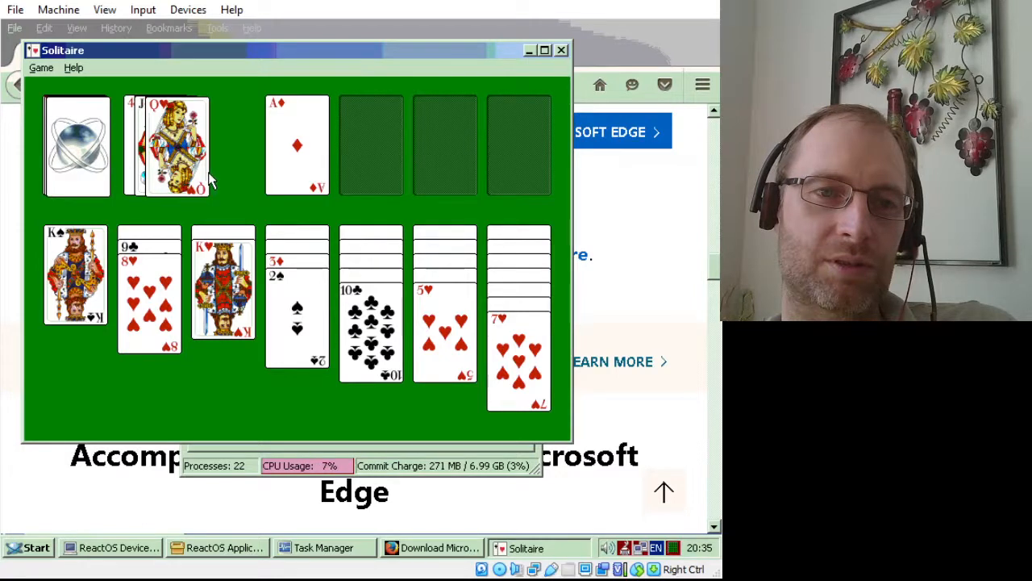
drag(194, 165, 92, 308)
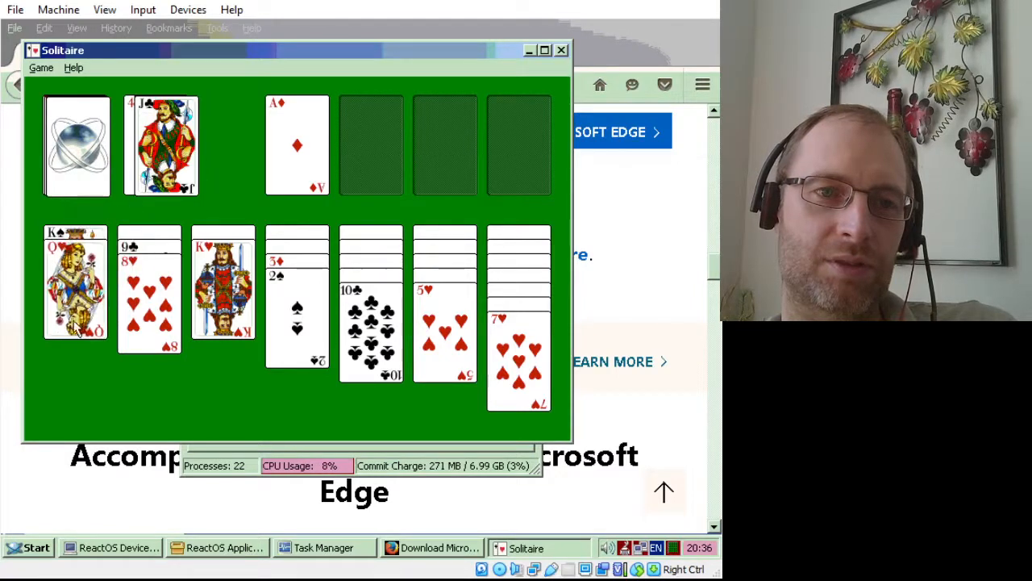
drag(155, 171, 69, 342)
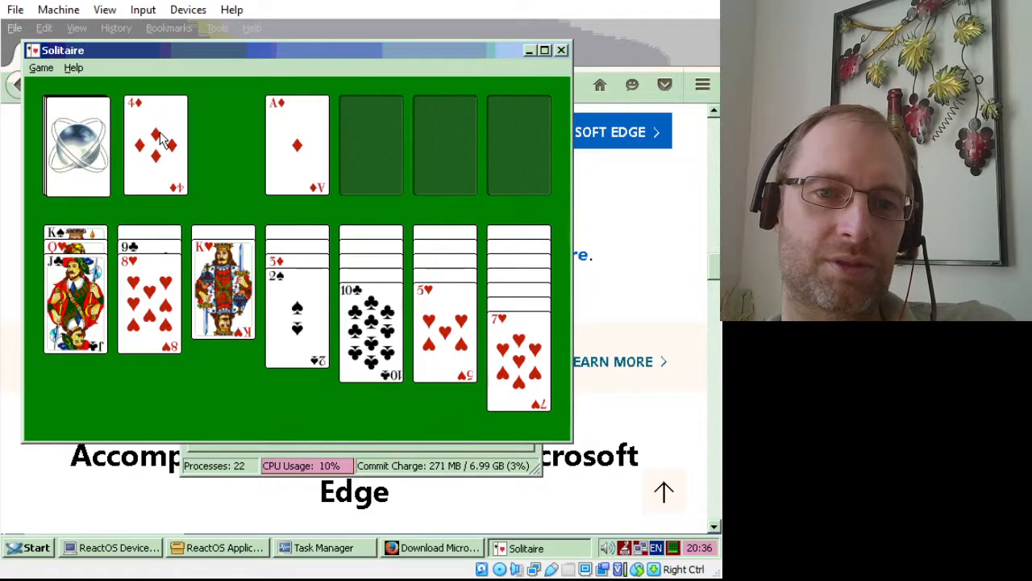
Draw the 4 of spades from the stock onto the 5 of hearts, and add the 3 of diamonds stack, revealing the card beneath
click(71, 139)
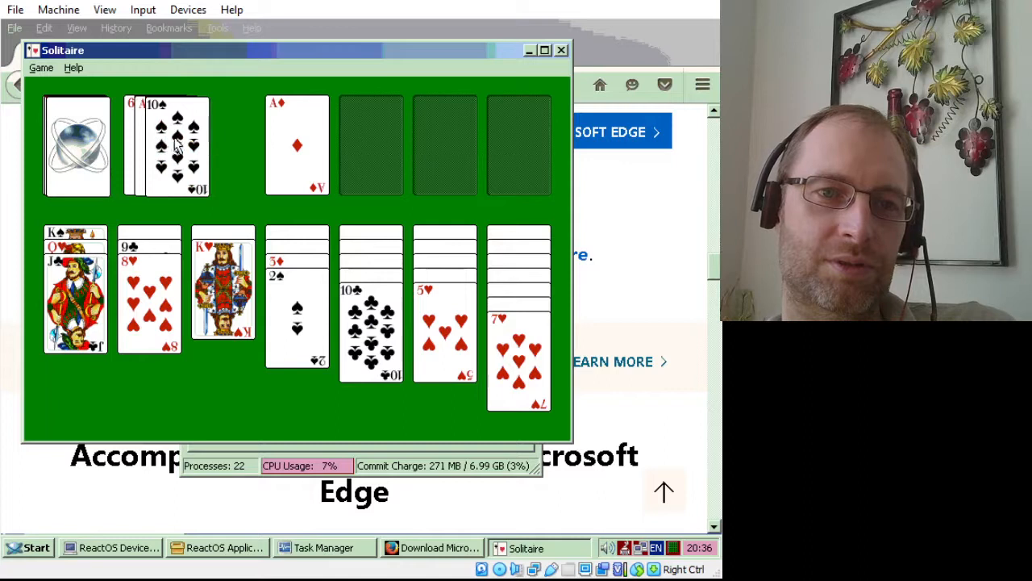
click(76, 149)
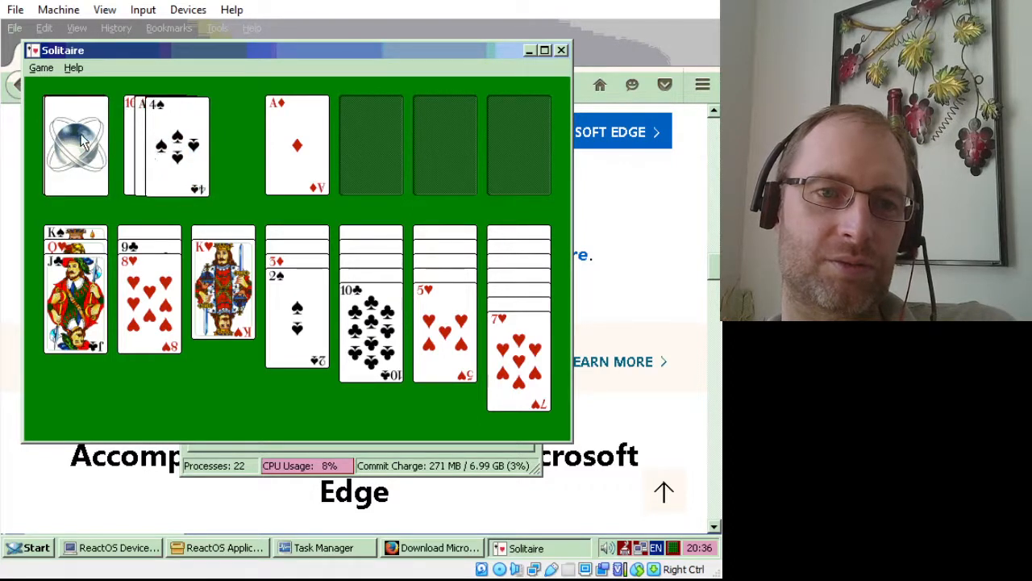
drag(169, 146, 435, 345)
drag(286, 264, 435, 338)
click(300, 290)
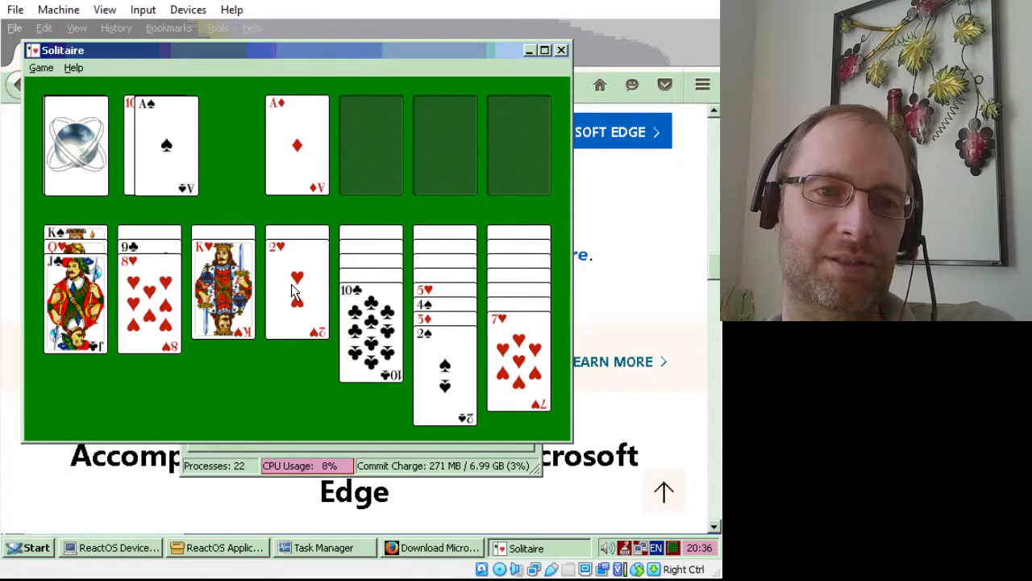
Move the ace of spades to a foundation, and stack the 10 of diamonds and the 9 of clubs run on the jack of clubs
drag(152, 148, 380, 154)
drag(150, 153, 73, 346)
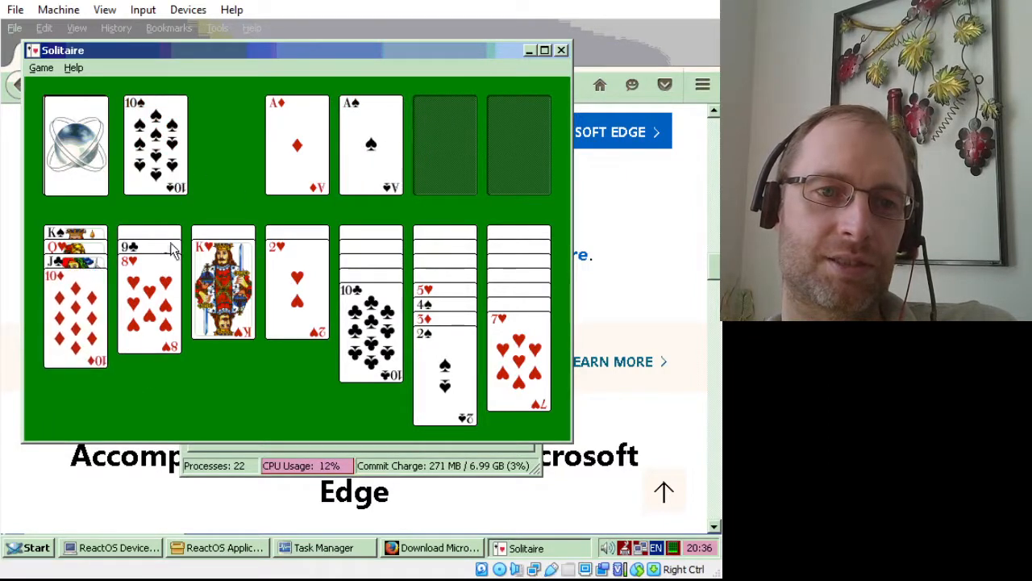
drag(145, 254, 79, 326)
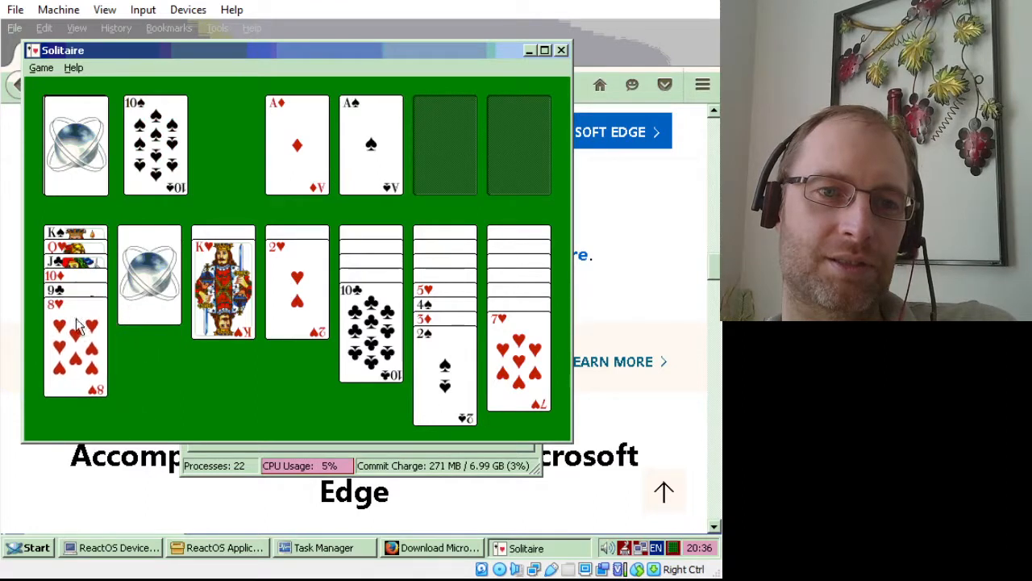
Reveal the queen of spades, place it on the king of hearts, and move both to the empty second column, turning over the uncovered card
click(148, 279)
drag(172, 314, 234, 298)
drag(223, 252, 149, 254)
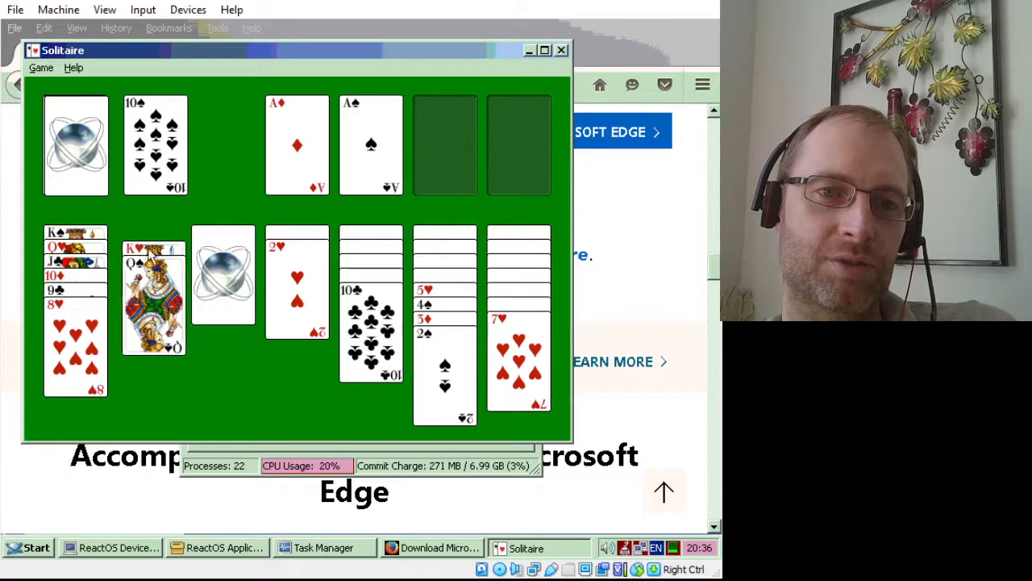
click(211, 282)
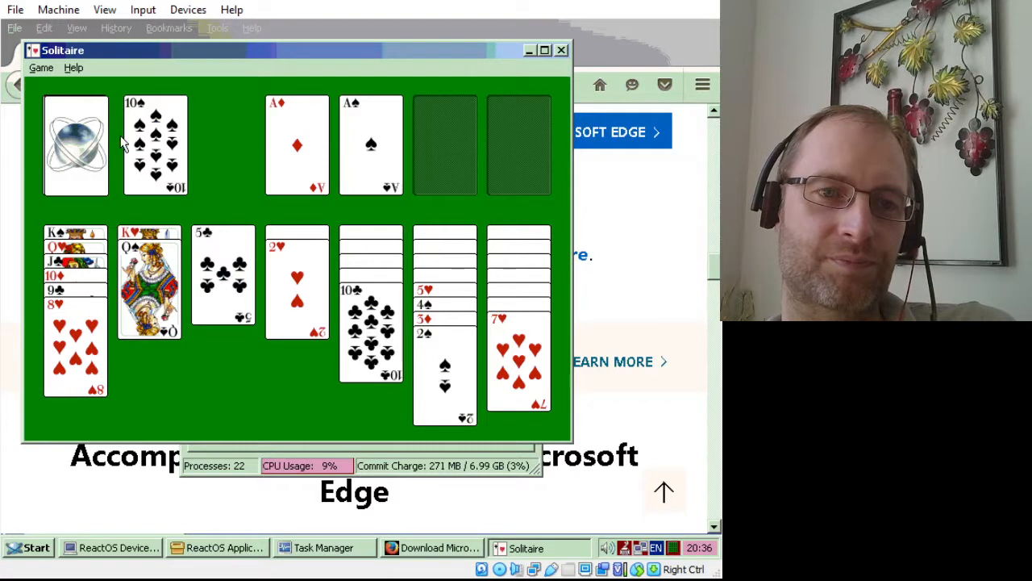
Draw three times from the stock, then move the 2 of diamonds to its foundation and the 6 of spades onto the 7 of hearts
click(78, 145)
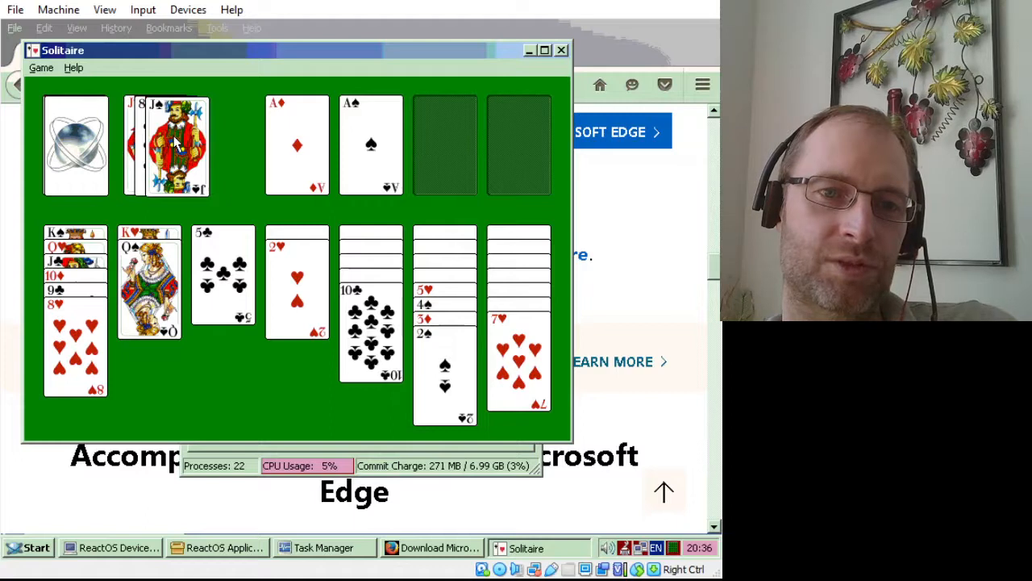
click(52, 142)
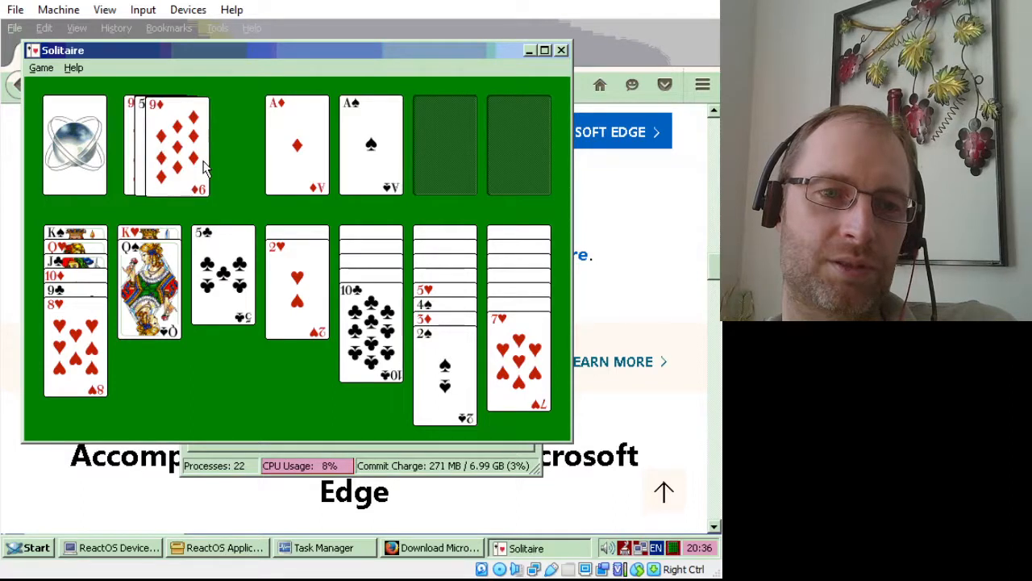
click(64, 158)
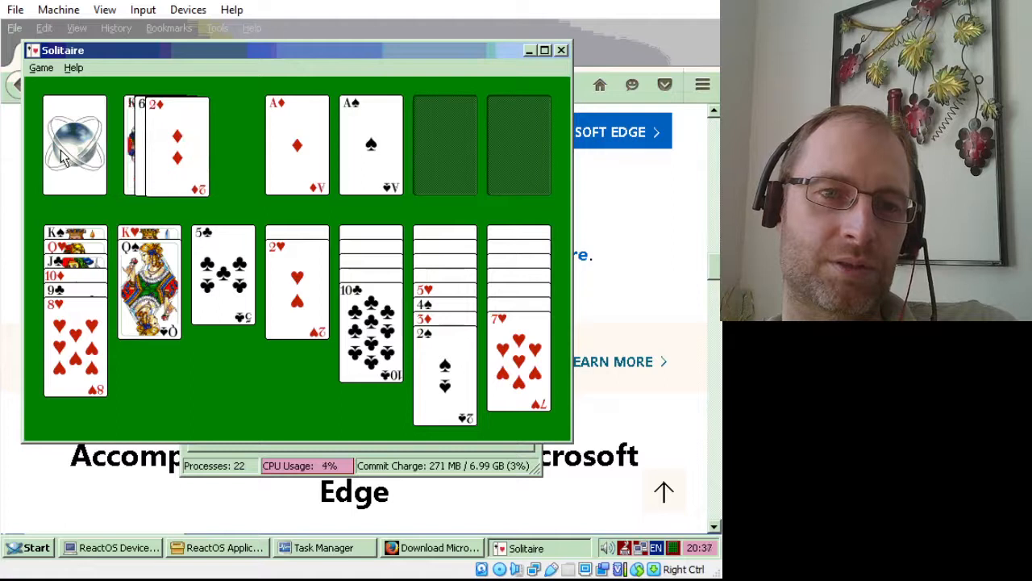
click(41, 68)
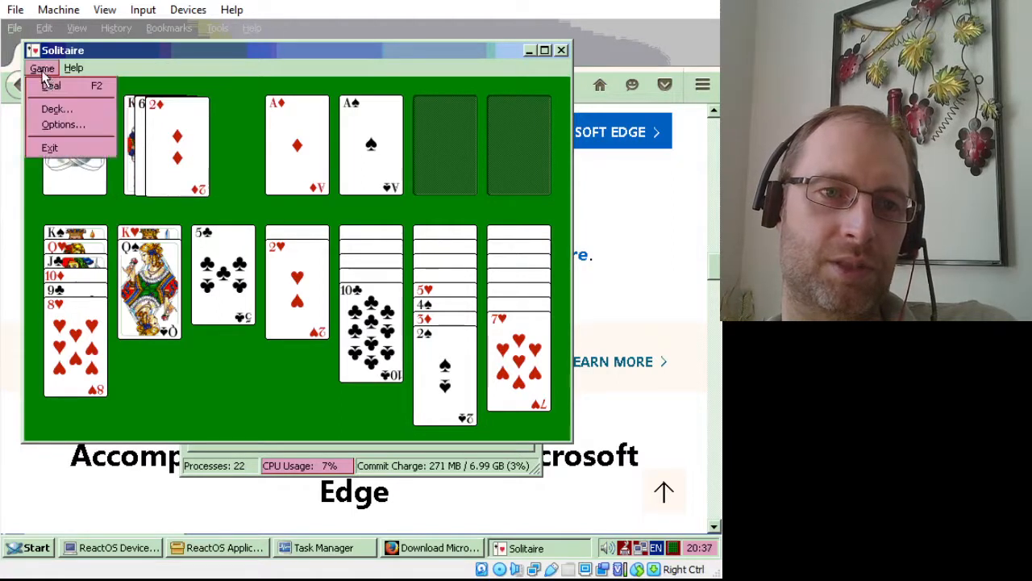
click(209, 77)
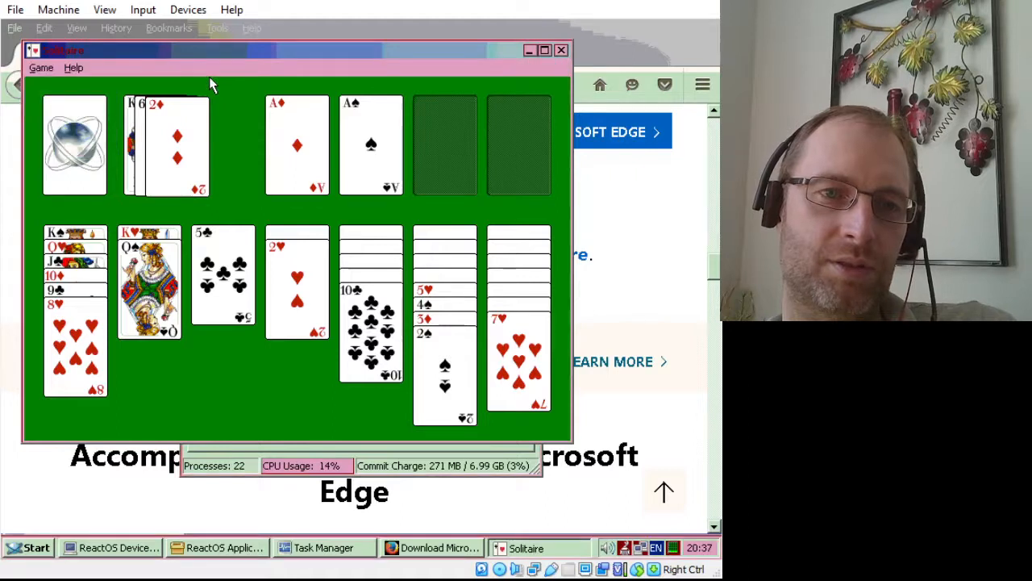
double_click(168, 170)
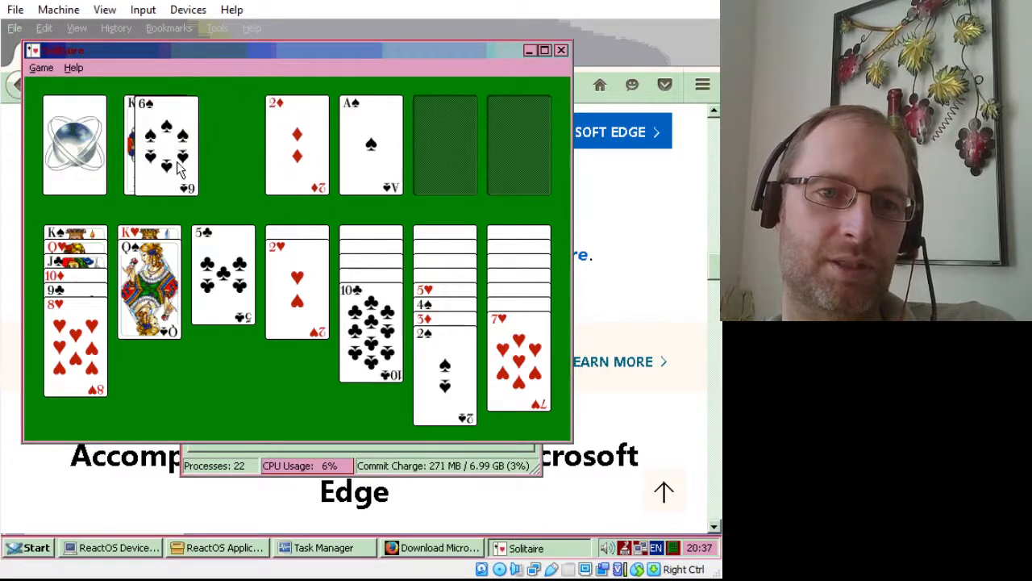
drag(179, 167, 507, 384)
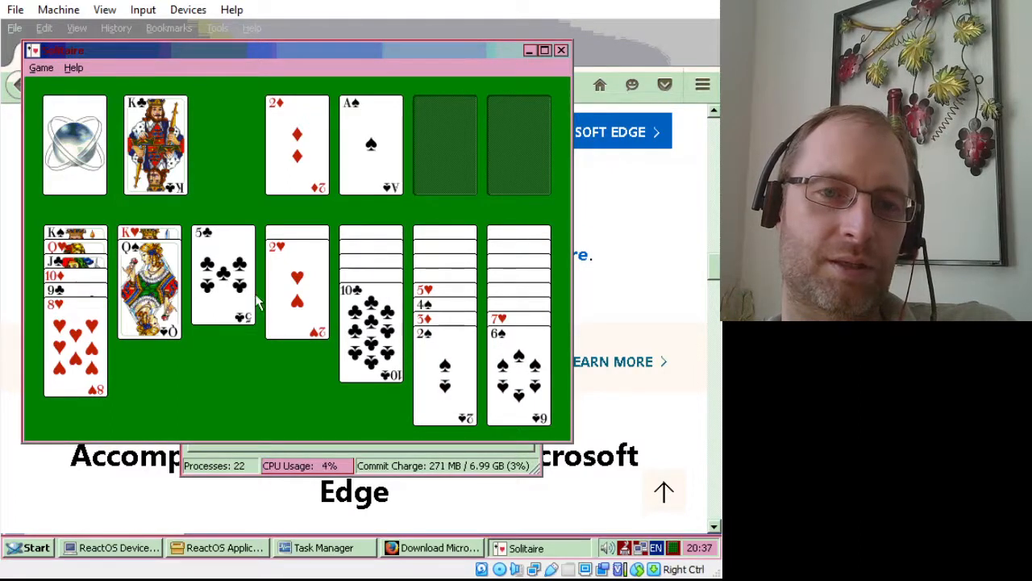
Recycle and draw from the stock, move the ace and 2 of hearts to an empty foundation, and turn over the card uncovered in the fourth column
click(77, 159)
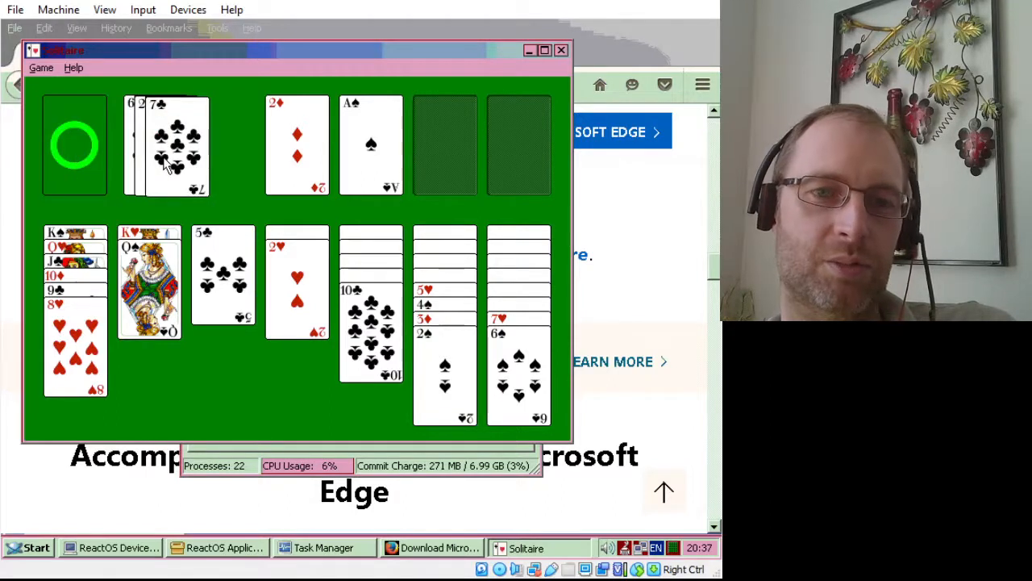
click(77, 158)
click(77, 158)
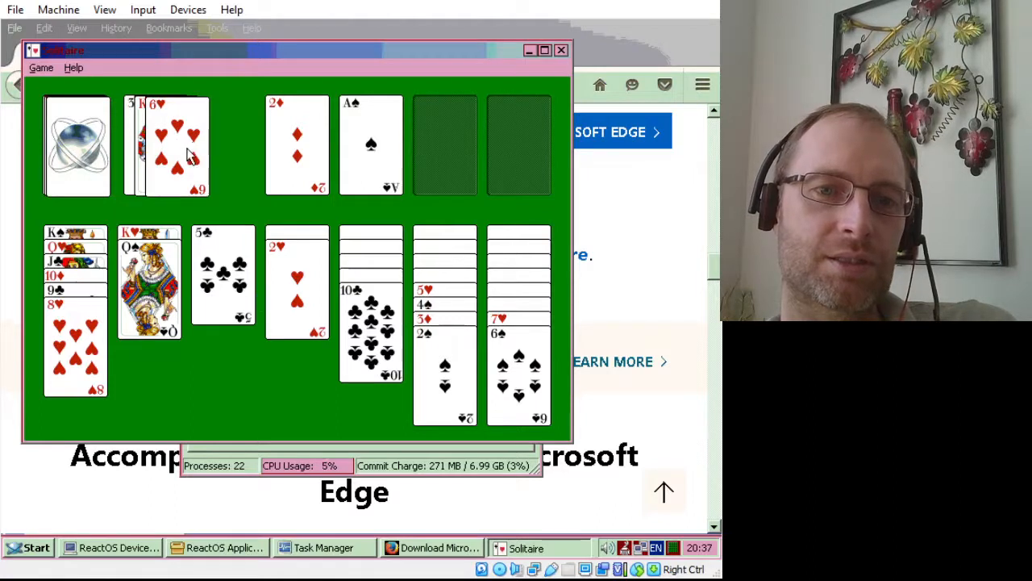
click(84, 145)
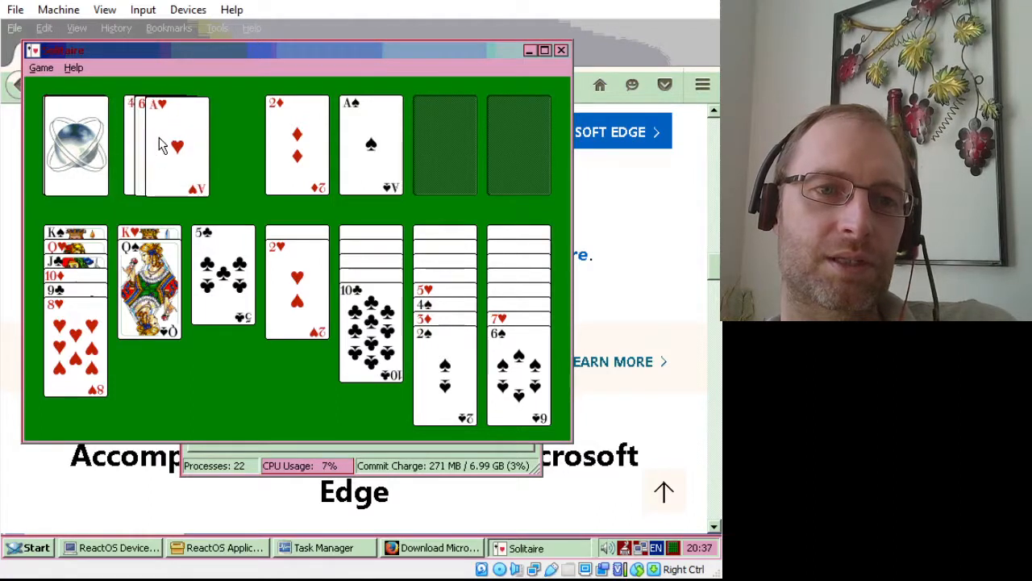
drag(161, 139, 418, 145)
drag(296, 287, 448, 165)
click(313, 284)
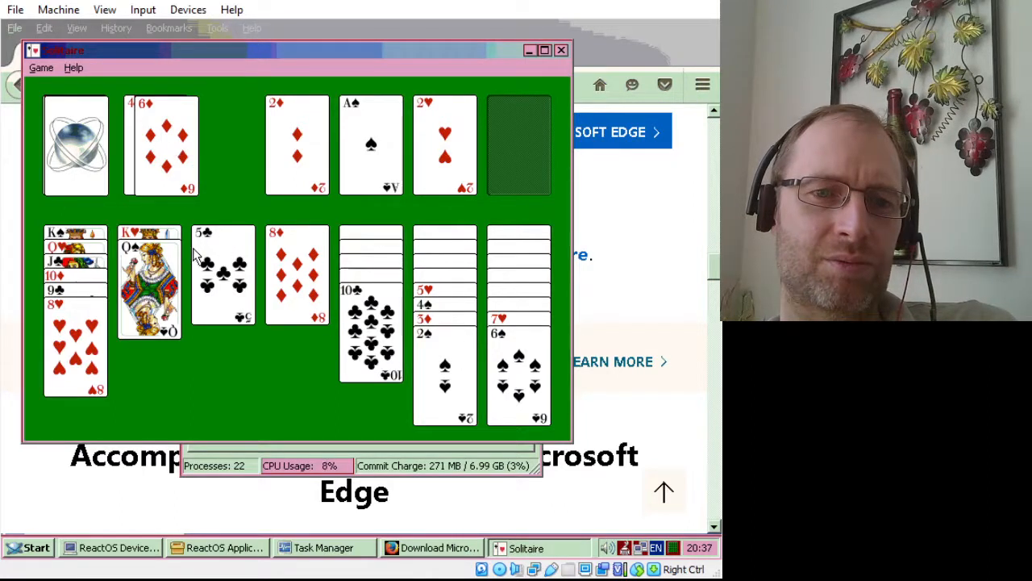
Draw through the rest of the stock and place the 7 of clubs on the 8 of hearts
click(72, 169)
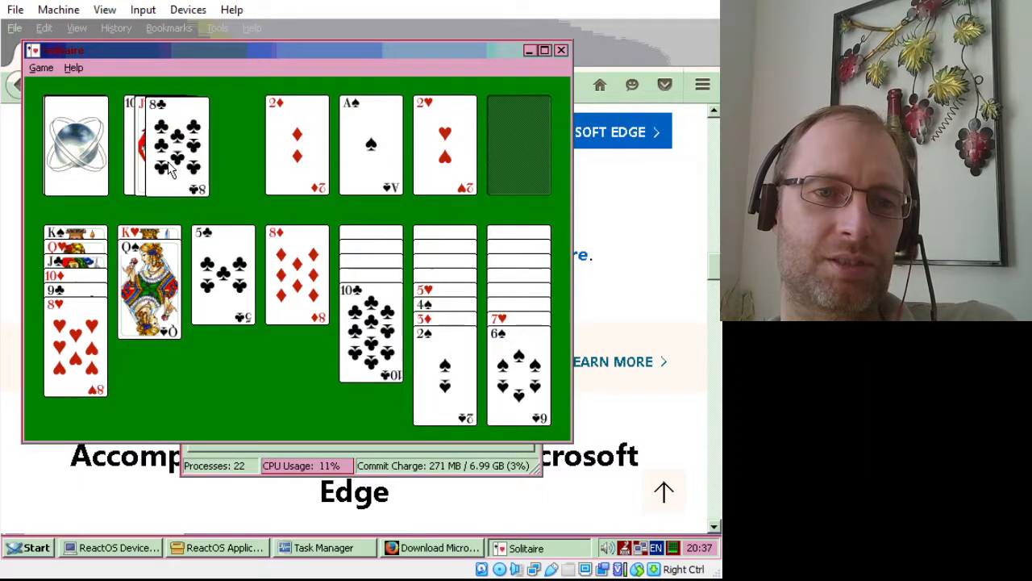
click(84, 161)
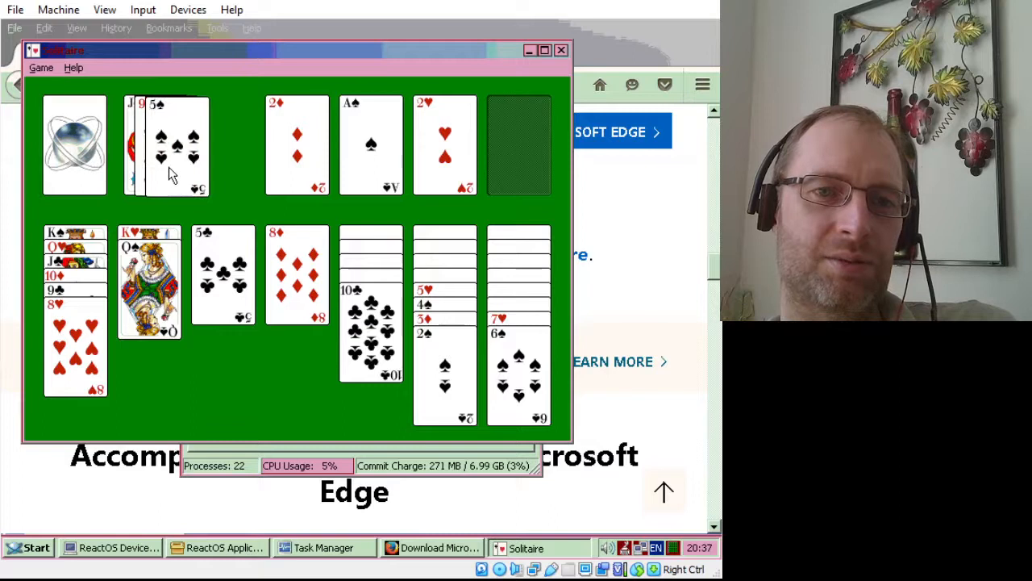
click(85, 161)
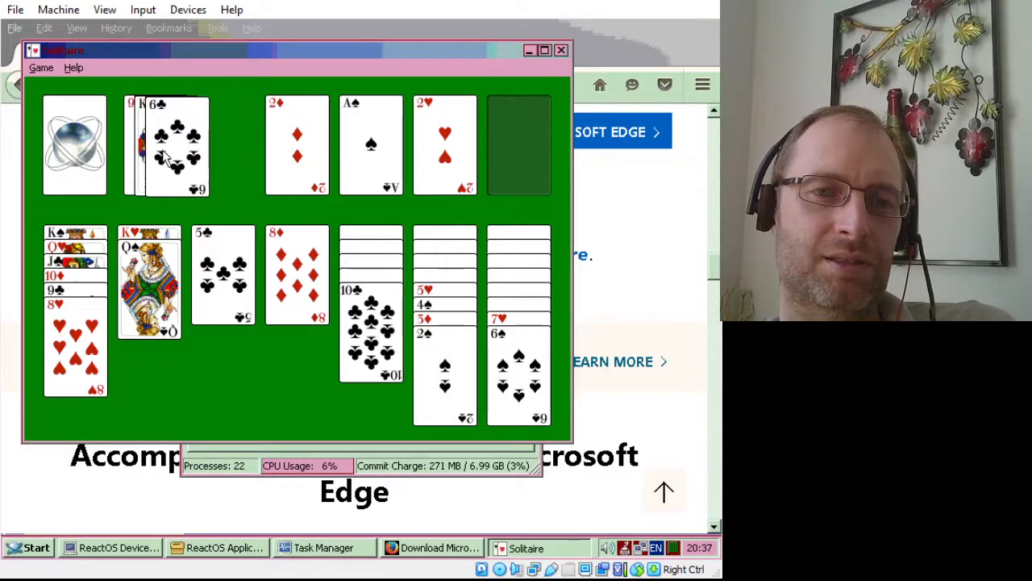
click(87, 145)
drag(144, 157, 77, 355)
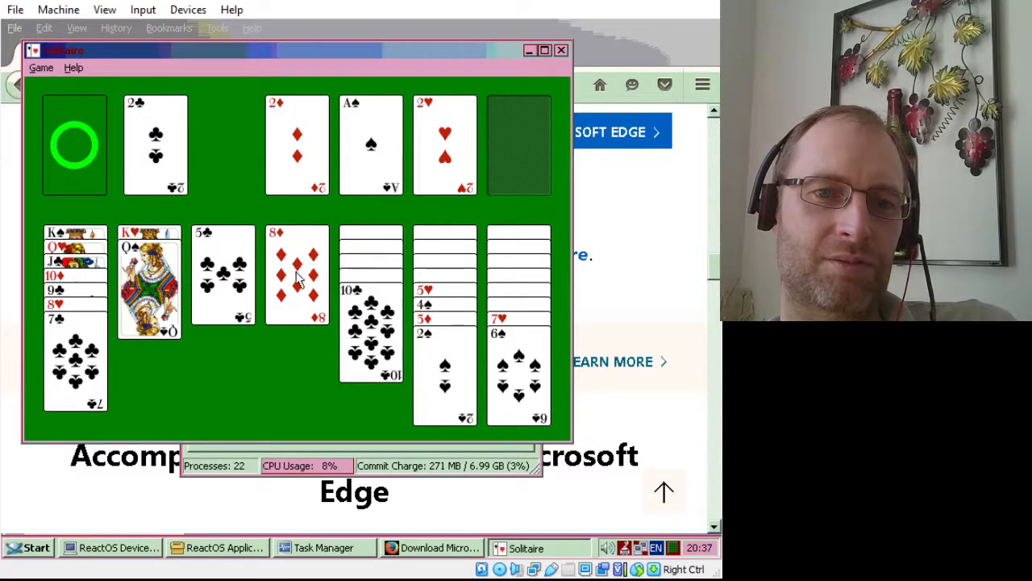
Recycle and draw from the stock, stack the 6 of hearts and 5 of clubs on the 7 of clubs, and fill the third column with the king of diamonds
drag(150, 148, 160, 167)
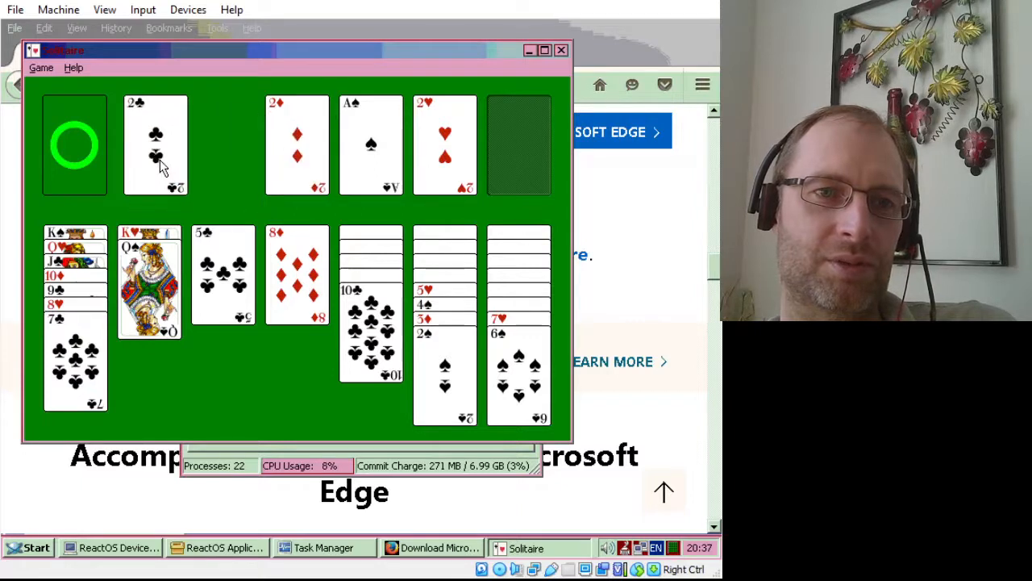
click(93, 152)
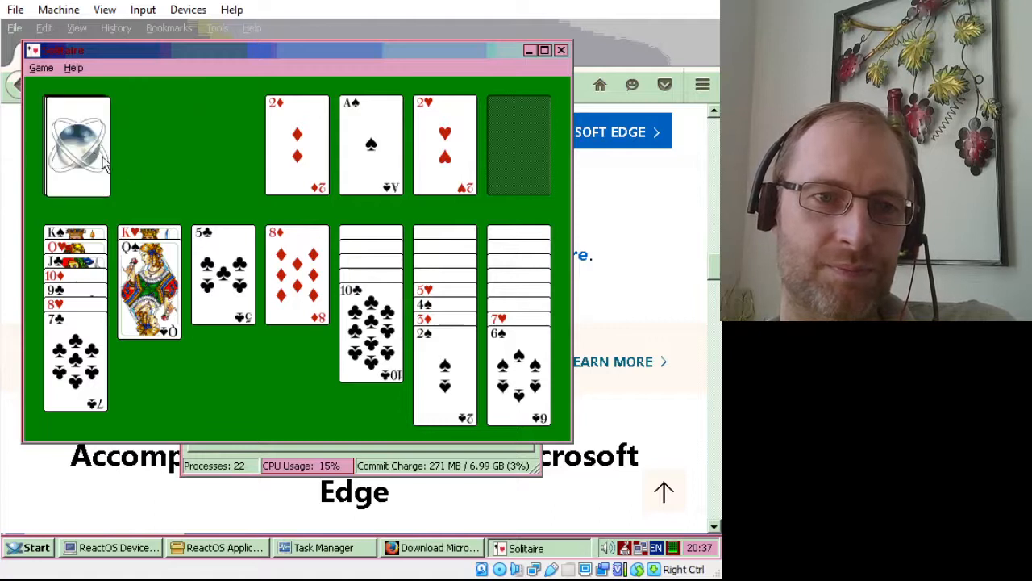
click(94, 153)
drag(170, 162, 71, 388)
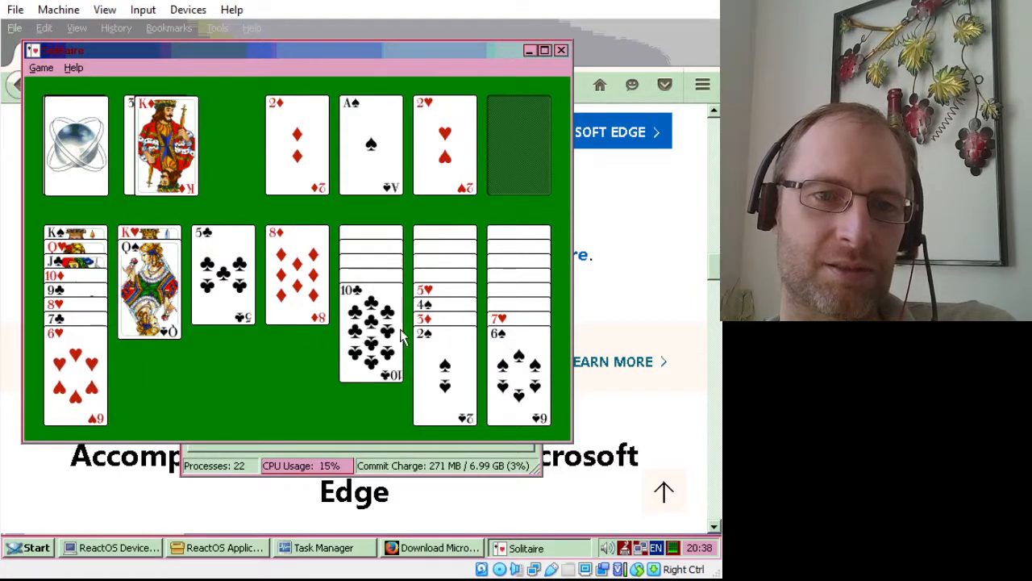
drag(207, 279, 59, 396)
drag(162, 153, 215, 266)
Move the 2, 3 and 4 of spades and the 3 of diamonds to their foundations
drag(435, 351, 367, 129)
drag(160, 133, 370, 139)
drag(421, 362, 274, 145)
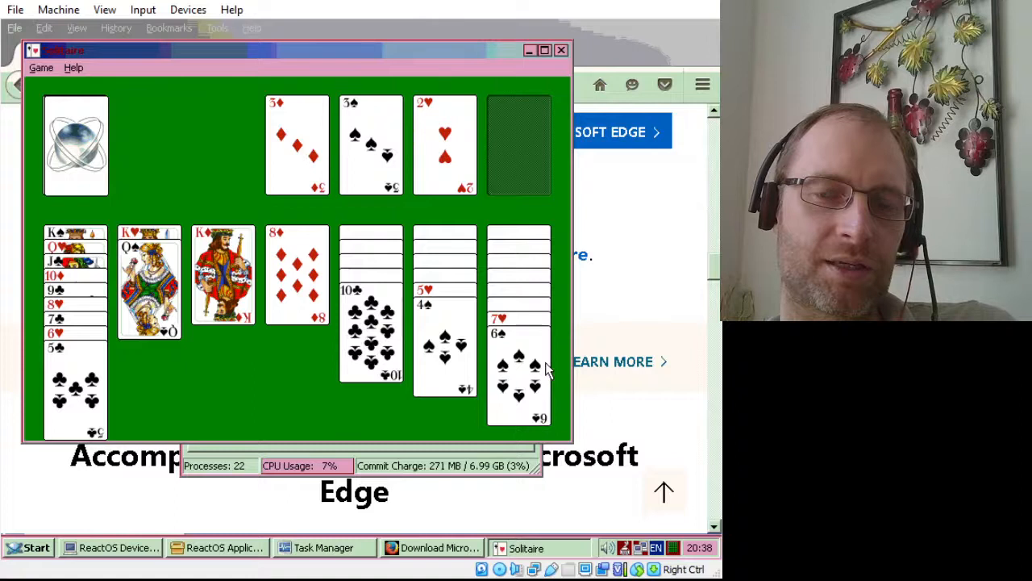
drag(461, 357, 387, 153)
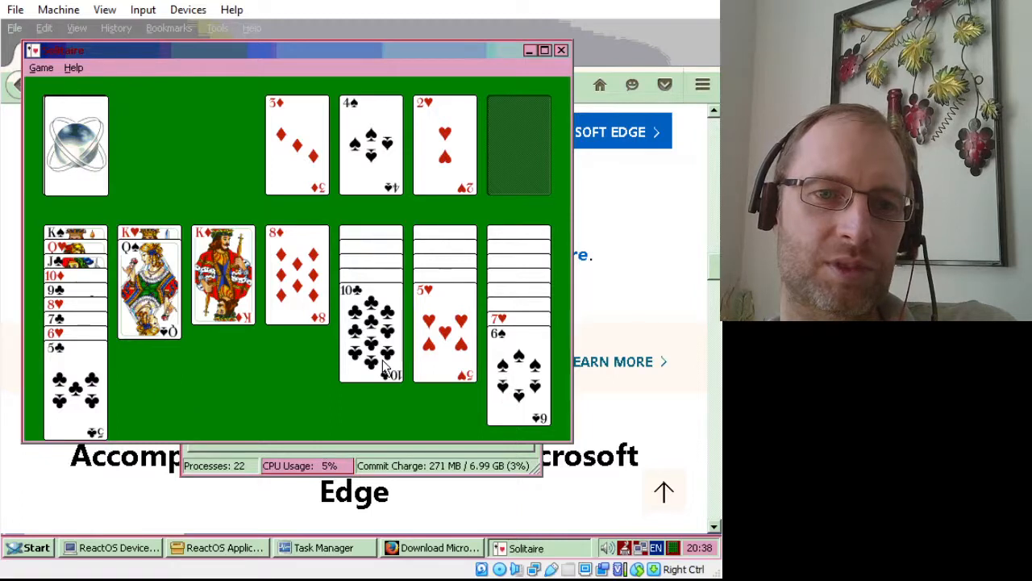
Draw three times, place the 9 of diamonds on the 10 of clubs, and move the 5 and 6 of spades to their foundation
click(86, 151)
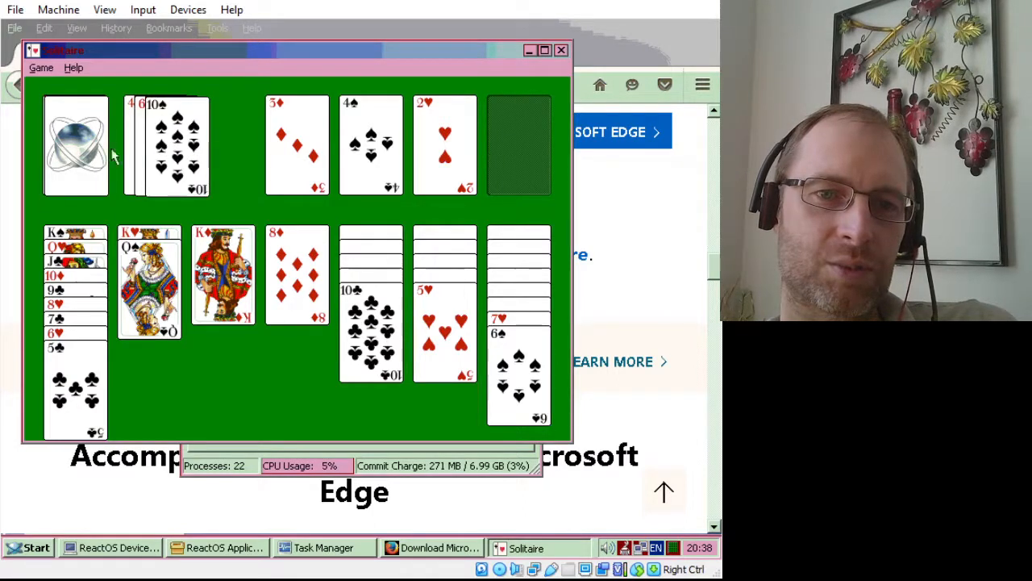
click(72, 148)
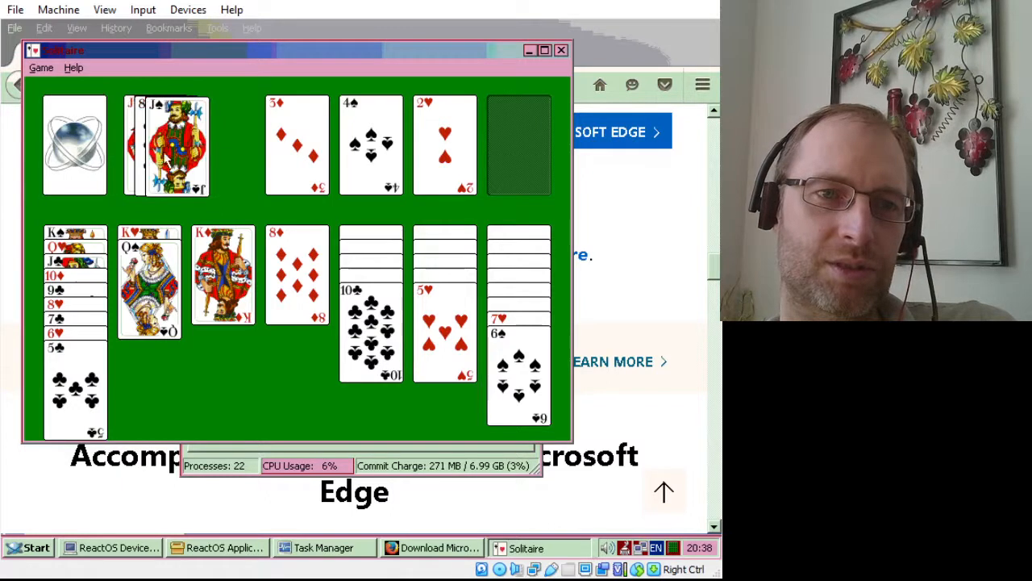
click(70, 171)
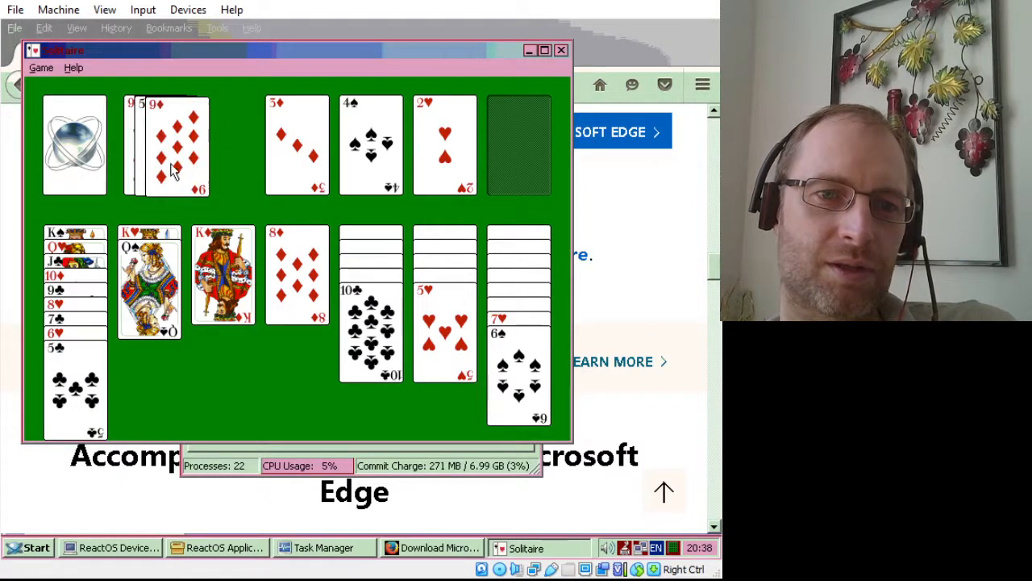
drag(188, 171, 385, 378)
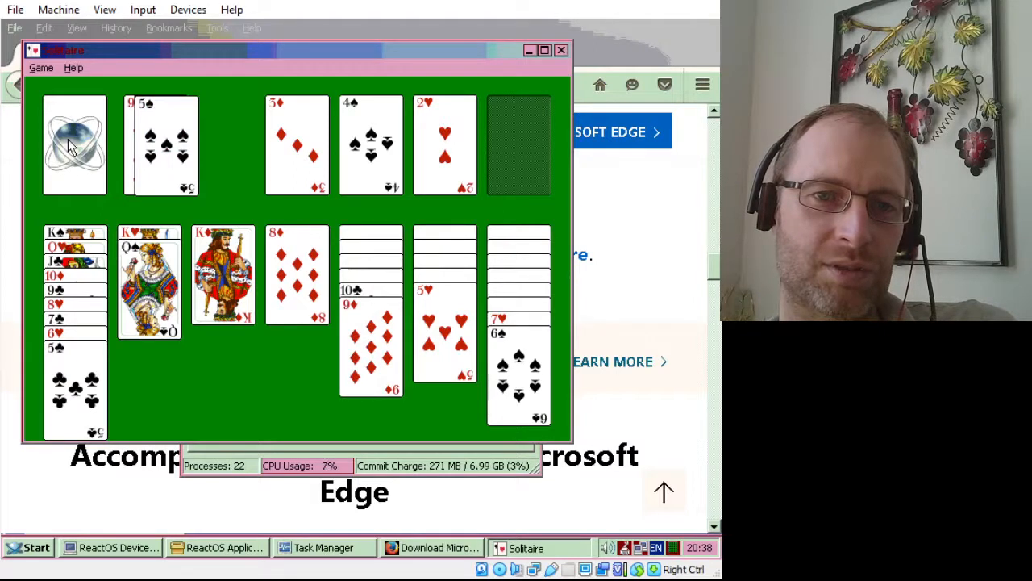
drag(167, 156, 378, 159)
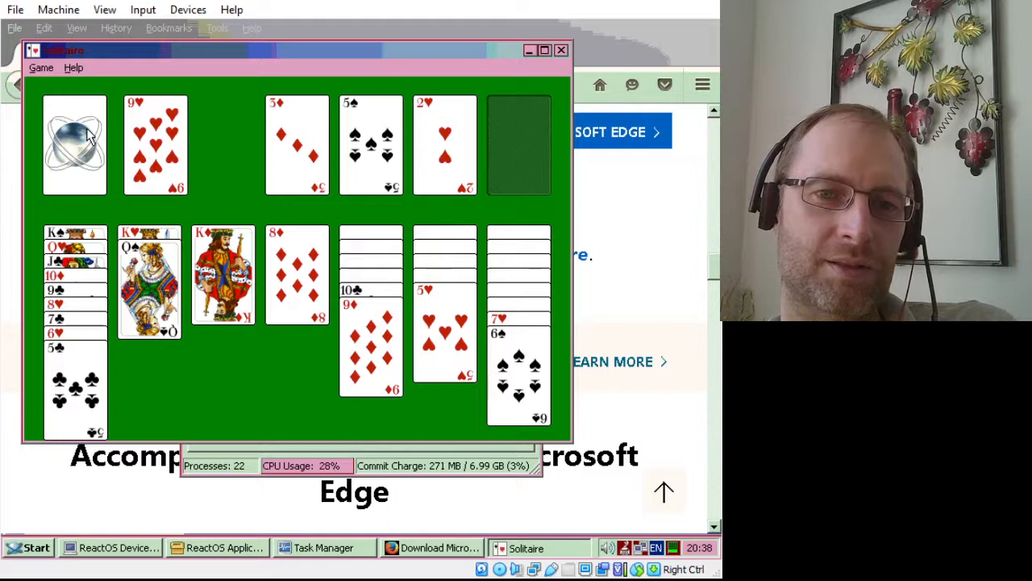
drag(506, 379, 395, 154)
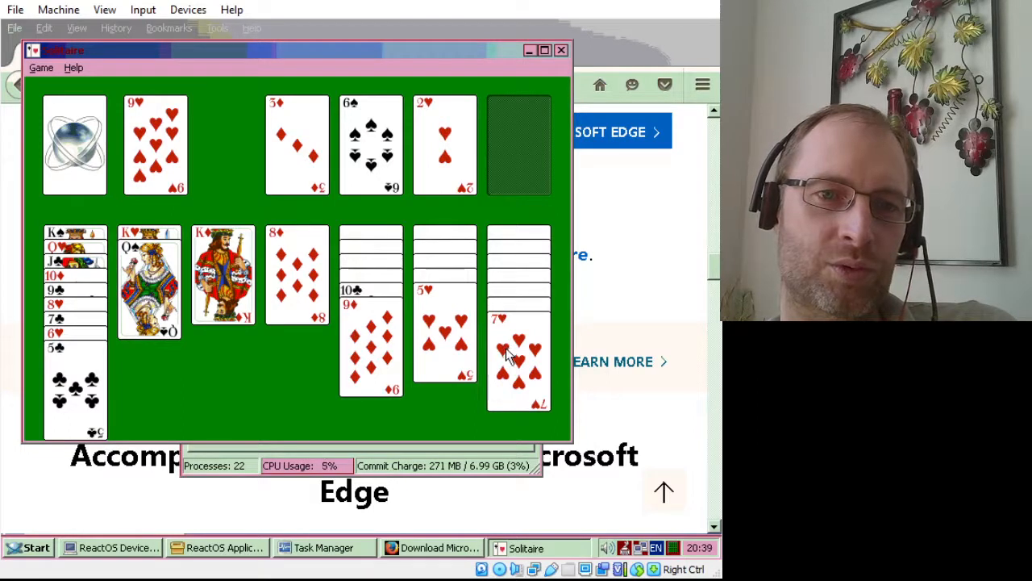
Finish and recycle the stock, draw until the 6 of clubs appears, and place it on the 7 of hearts
click(81, 160)
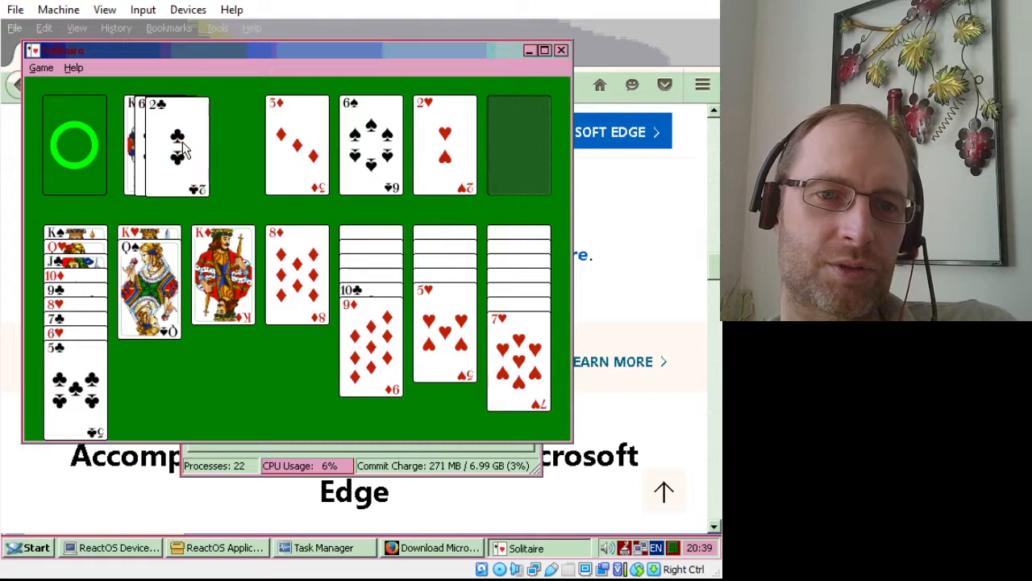
click(82, 143)
click(95, 147)
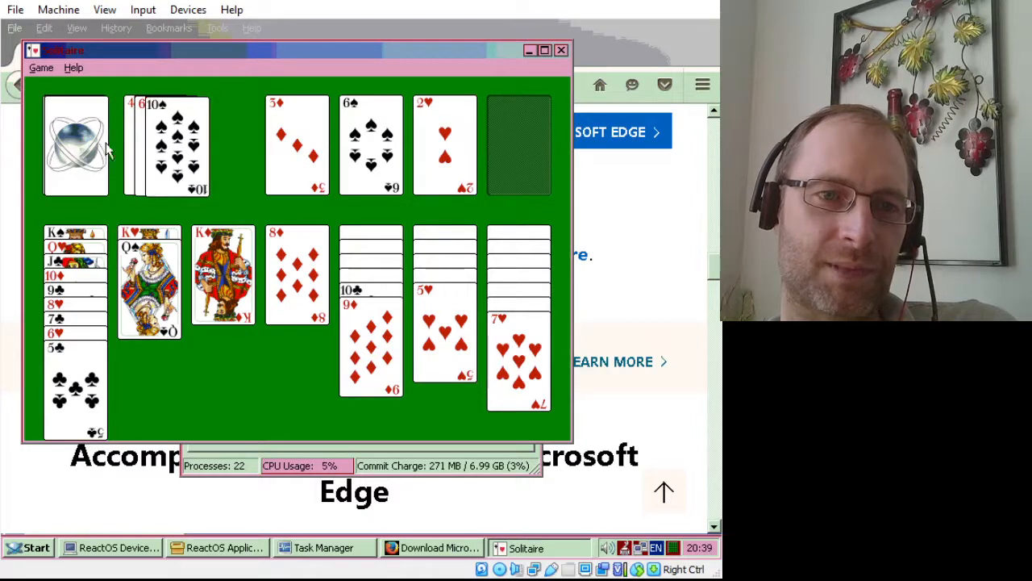
click(90, 170)
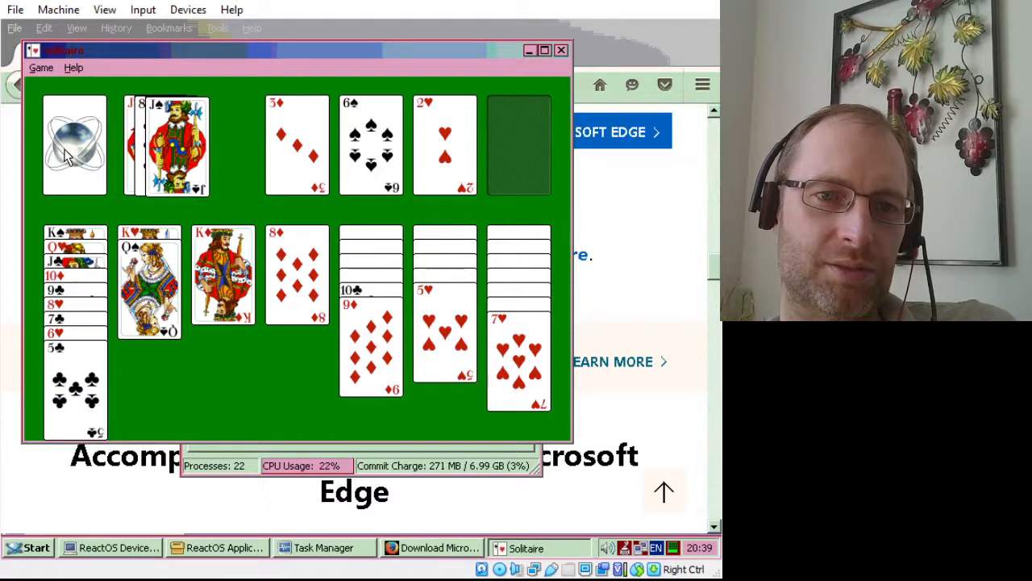
click(70, 157)
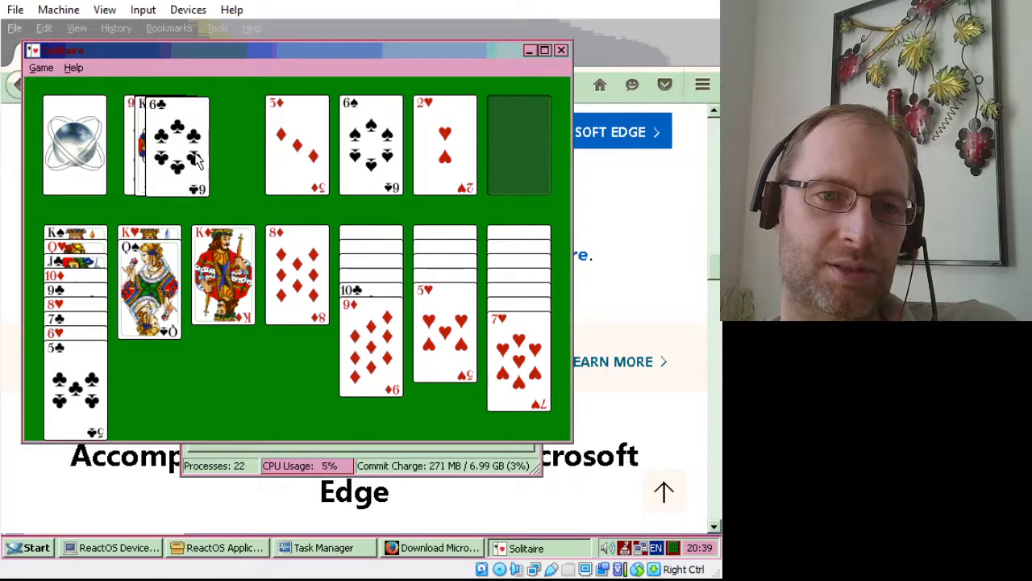
drag(198, 162, 520, 367)
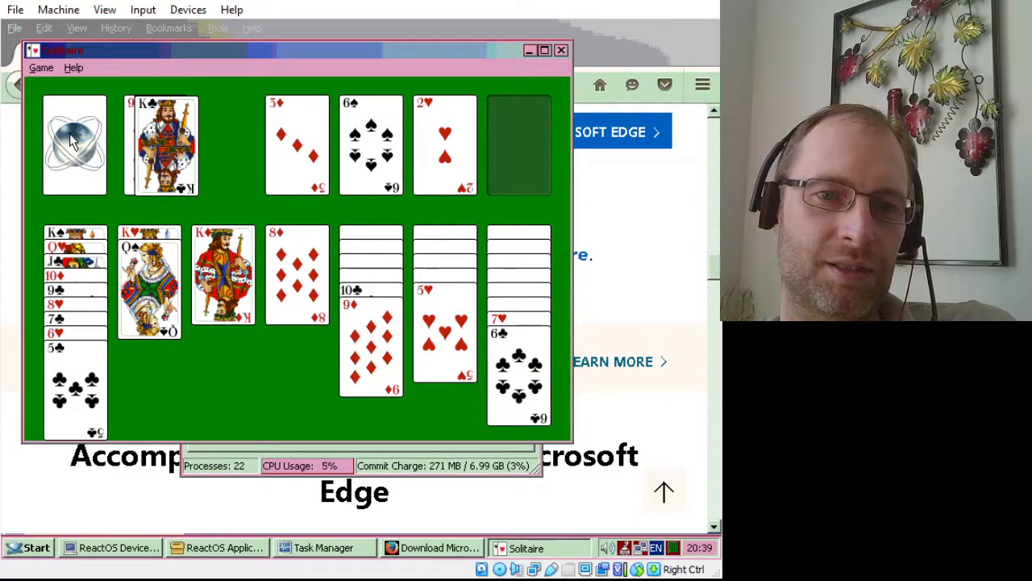
Place the 5 of hearts on the 6 of clubs, and move the 7 of spades and 3 of hearts to their foundations, turning over each uncovered card
drag(463, 355, 517, 423)
click(463, 352)
drag(464, 352, 373, 202)
click(442, 305)
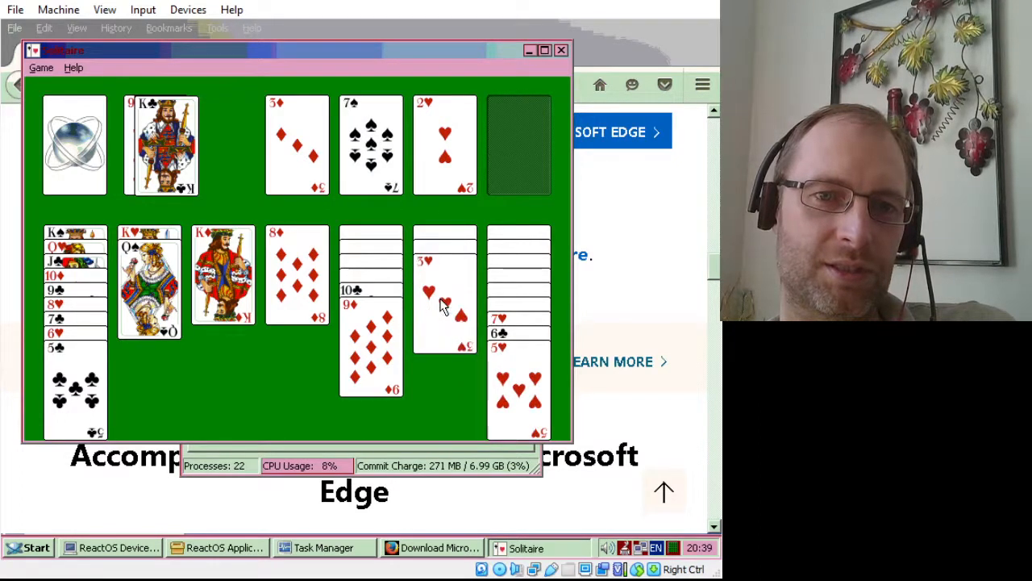
drag(442, 305, 446, 152)
click(464, 275)
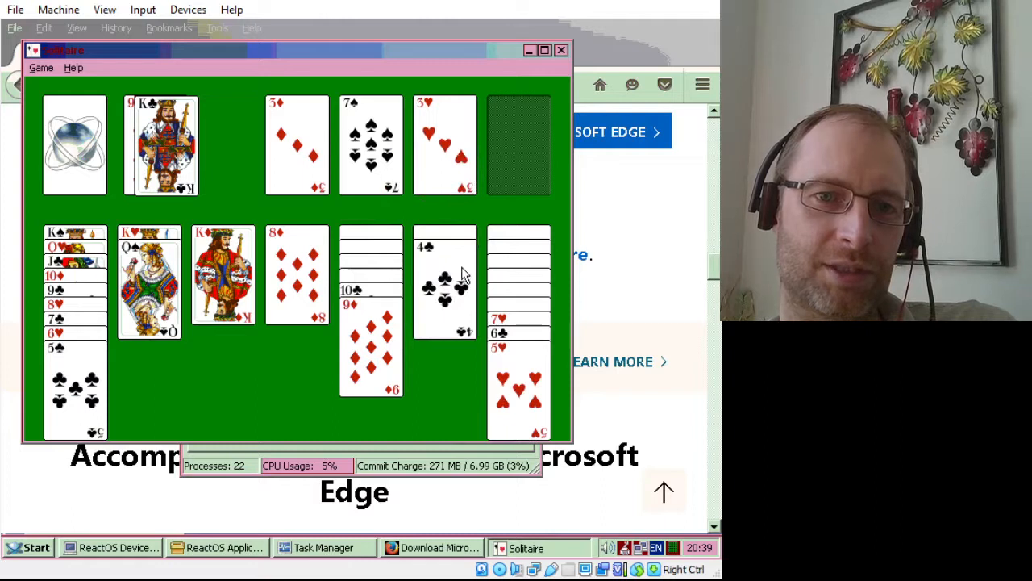
Stack the 4 of clubs on the 5 of hearts and the queen of clubs on the king of diamonds, and fill the sixth column with the king of clubs
drag(466, 307, 538, 419)
click(469, 316)
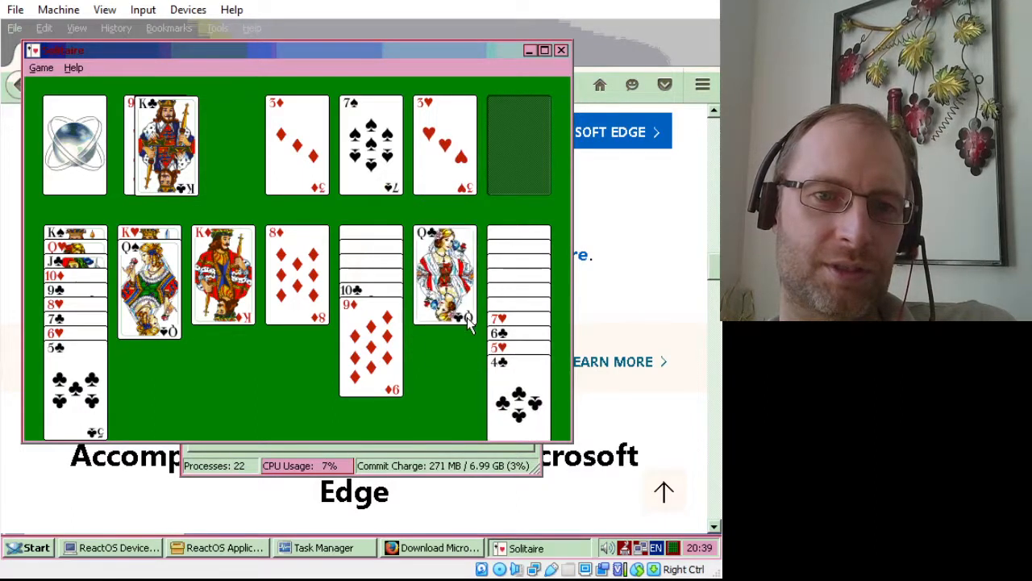
drag(467, 321, 247, 316)
drag(170, 185, 456, 314)
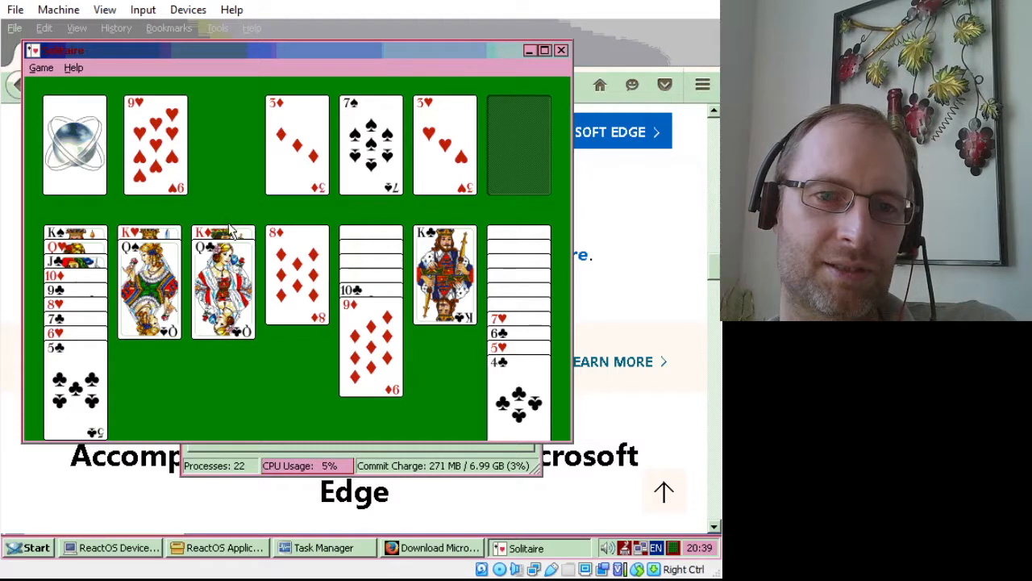
Draw the 2 of clubs, move the 3 of diamonds from its foundation onto the 4 of clubs, and place the 2 of clubs on it
click(84, 150)
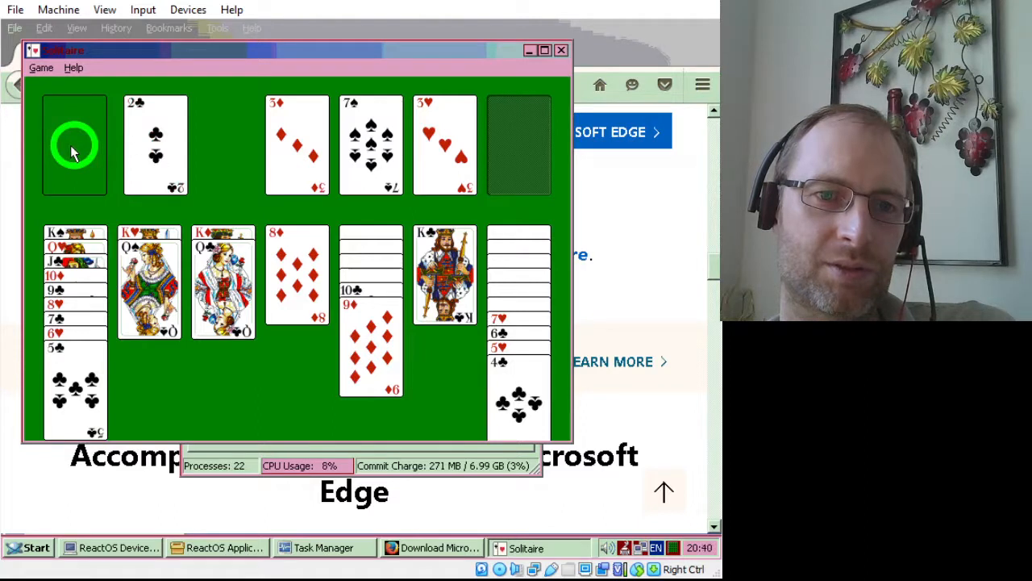
drag(275, 134, 505, 431)
drag(166, 158, 521, 441)
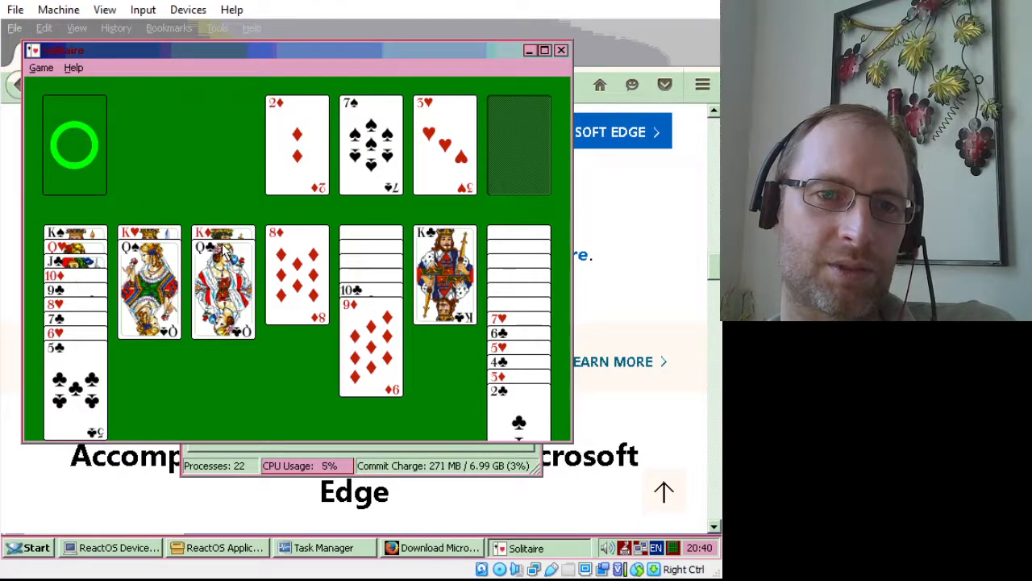
Recycle the stock and draw through the remaining cards twice, looking for a playable card
click(88, 153)
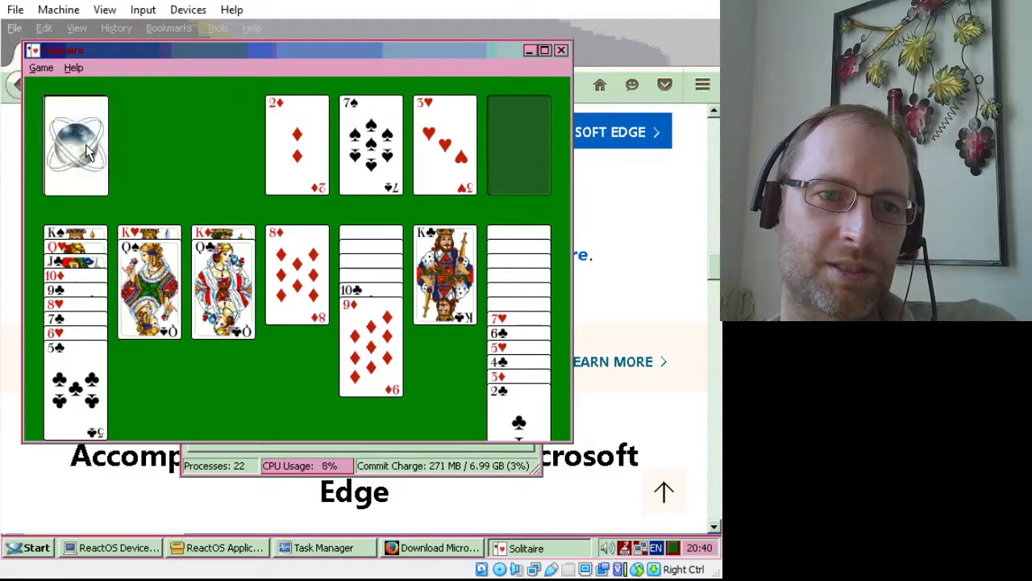
click(89, 153)
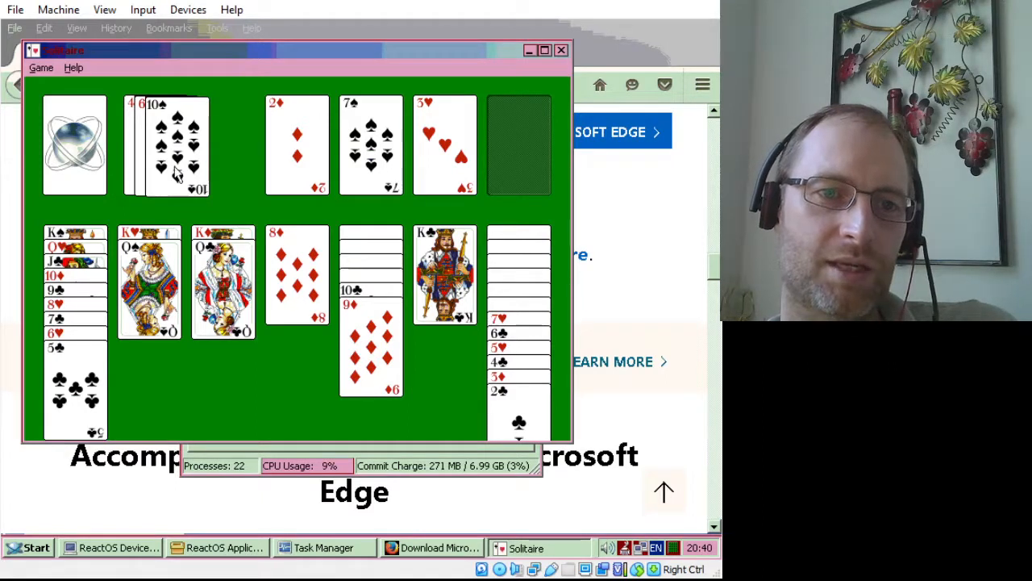
click(78, 164)
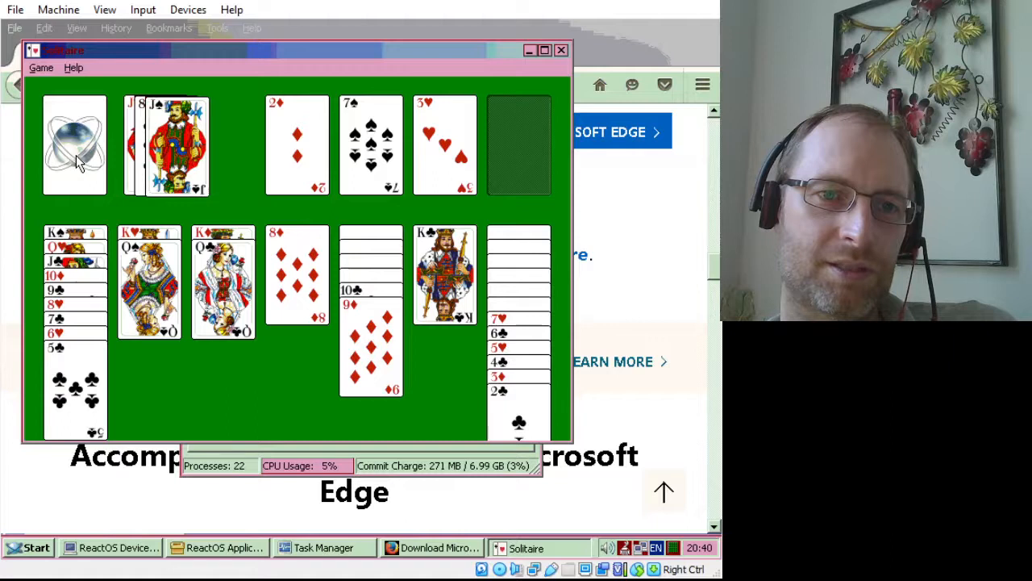
click(77, 163)
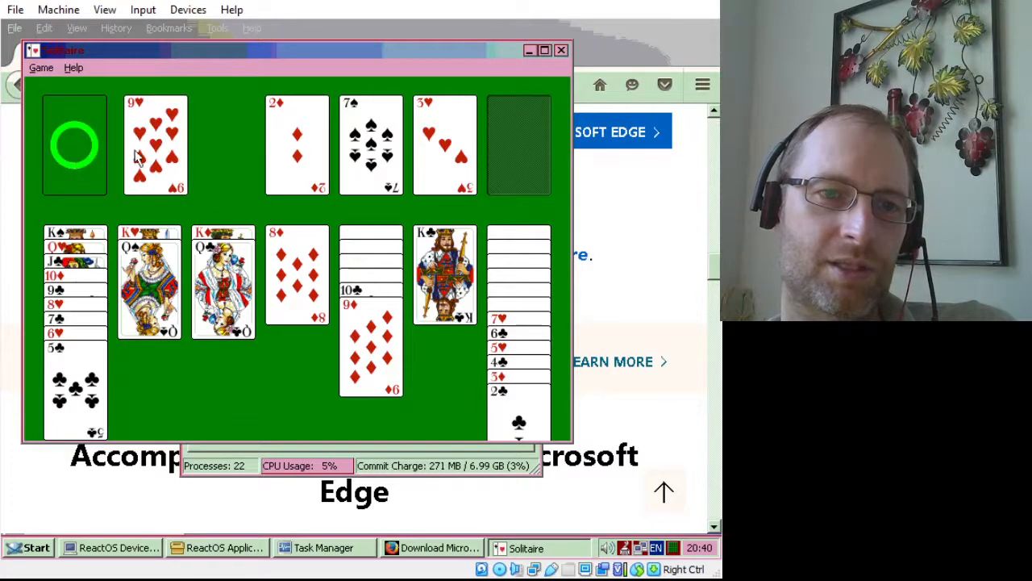
click(78, 156)
click(82, 156)
click(81, 156)
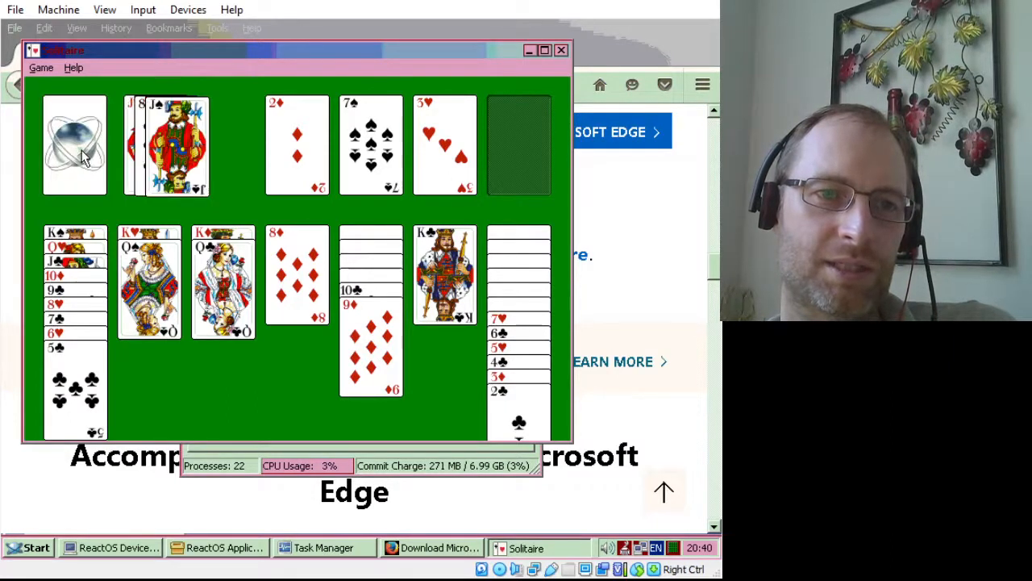
click(81, 156)
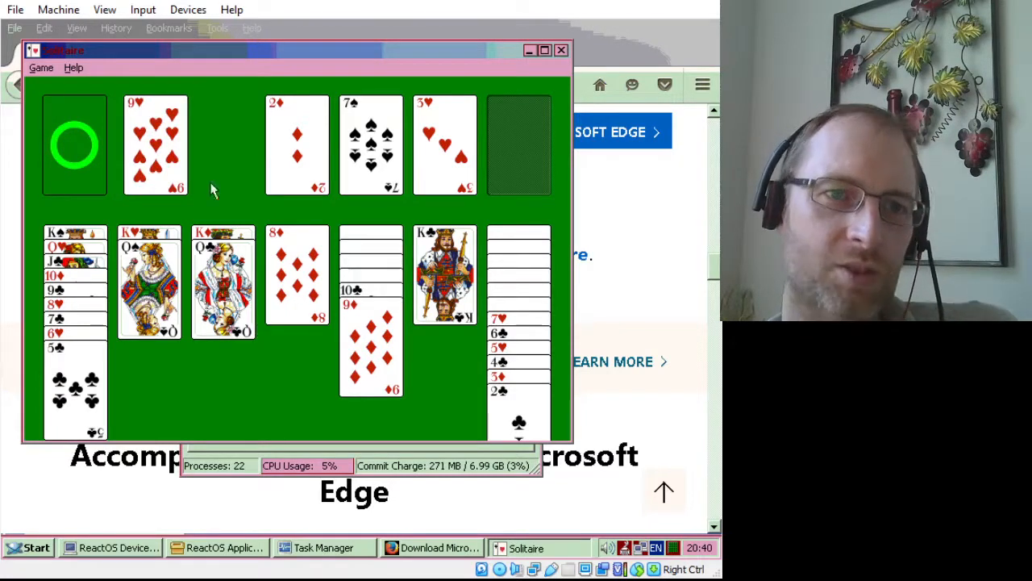
click(82, 69)
mouse_move(30, 64)
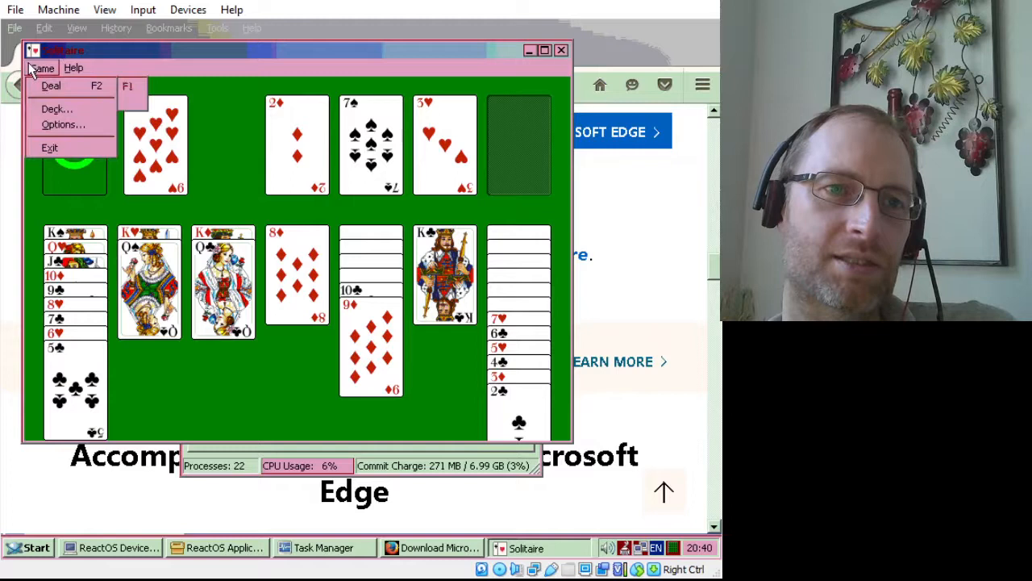
click(221, 69)
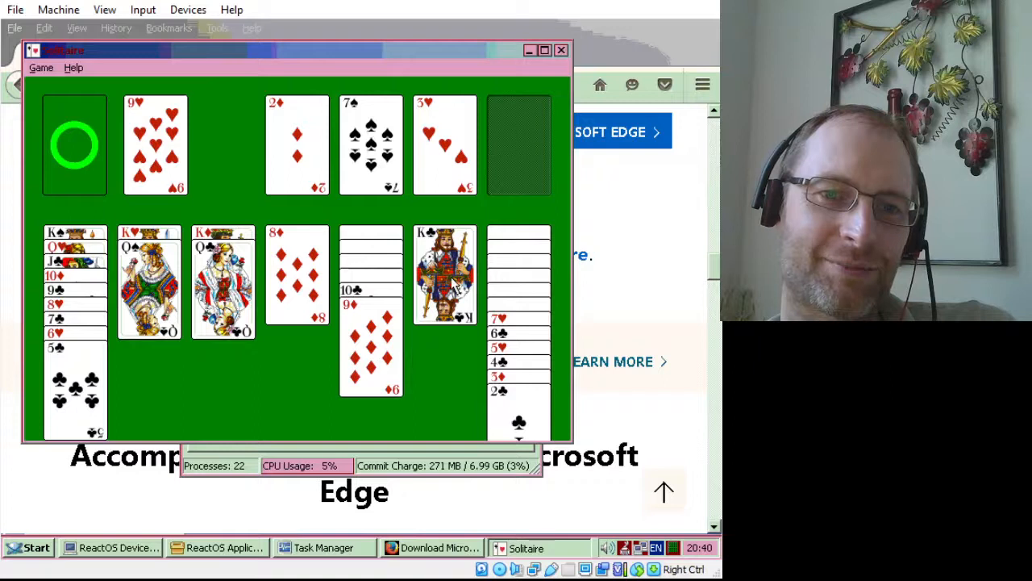
Close Solitaire and agree to quit the current game
click(561, 50)
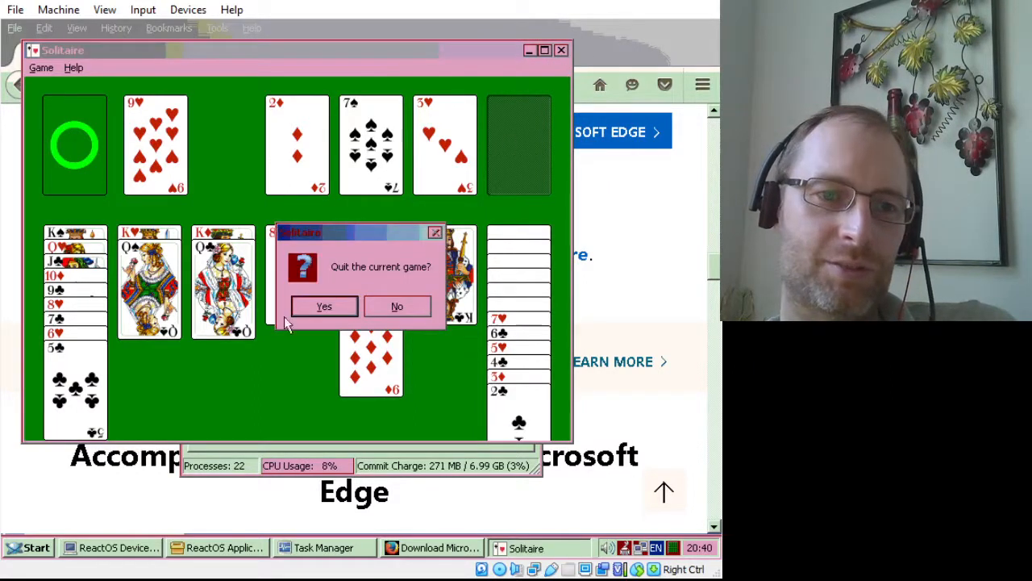
click(335, 310)
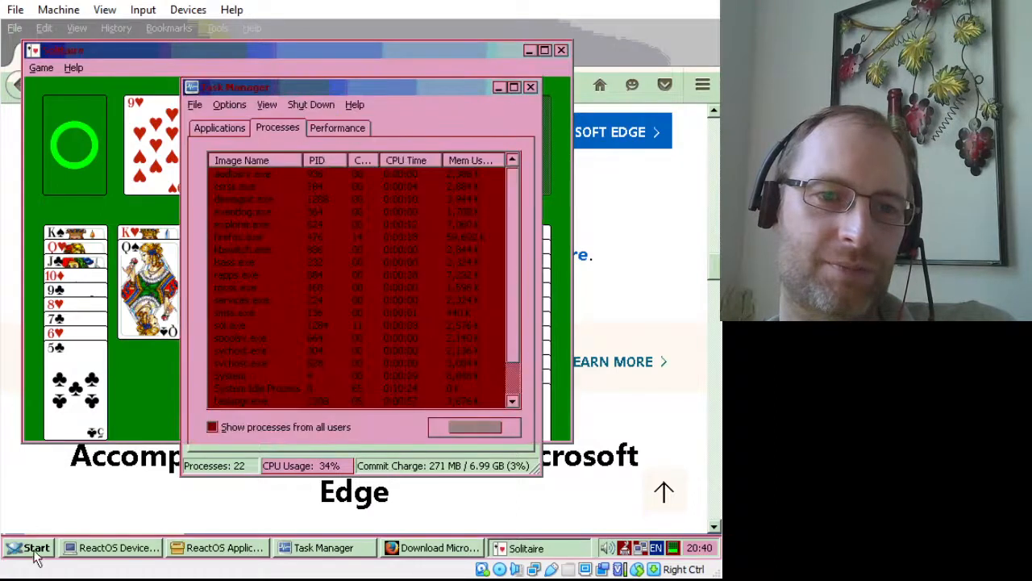
Launch WineMine from the installed games and move its window over Task Manager
click(34, 549)
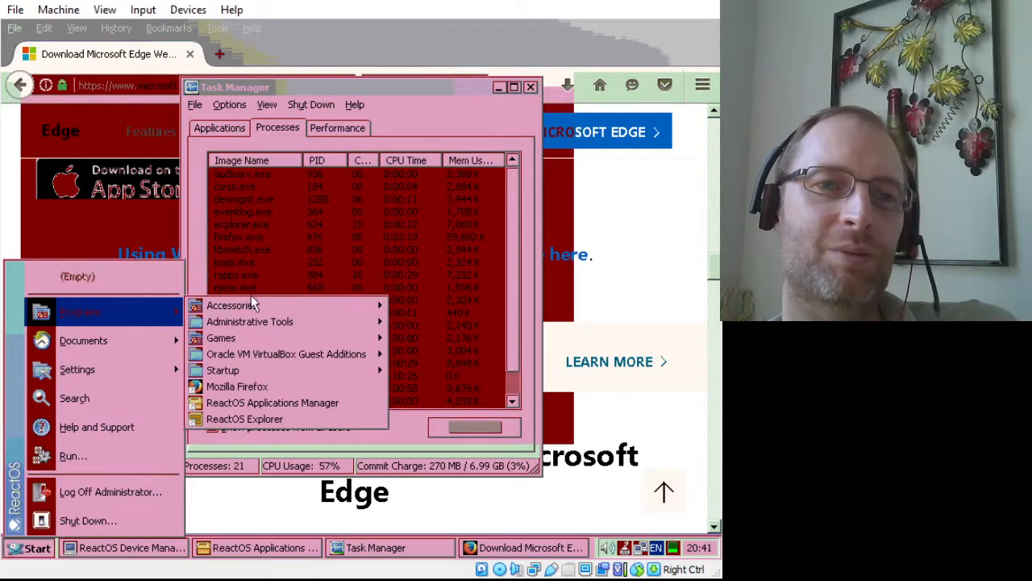
mouse_move(258, 338)
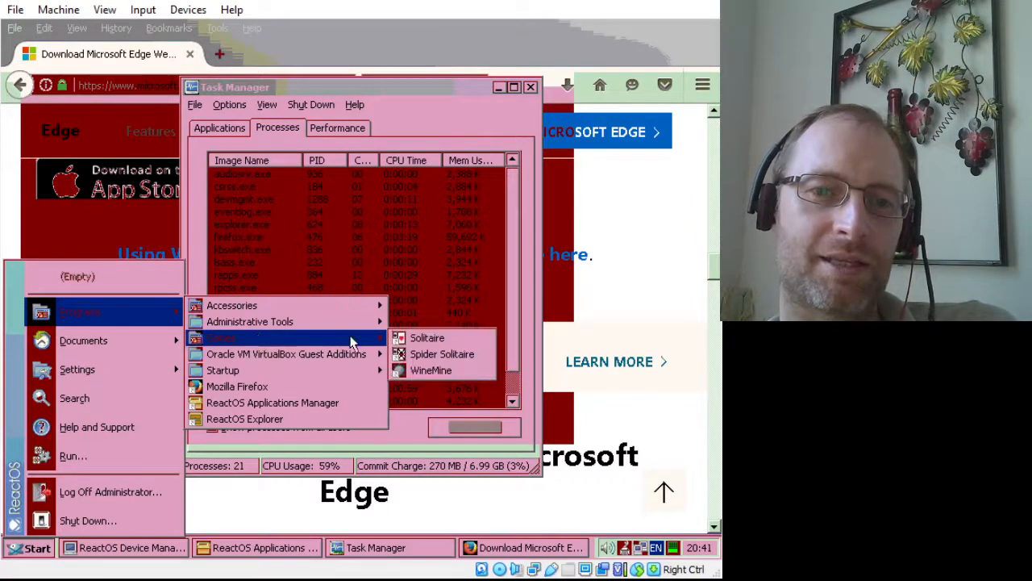
click(443, 373)
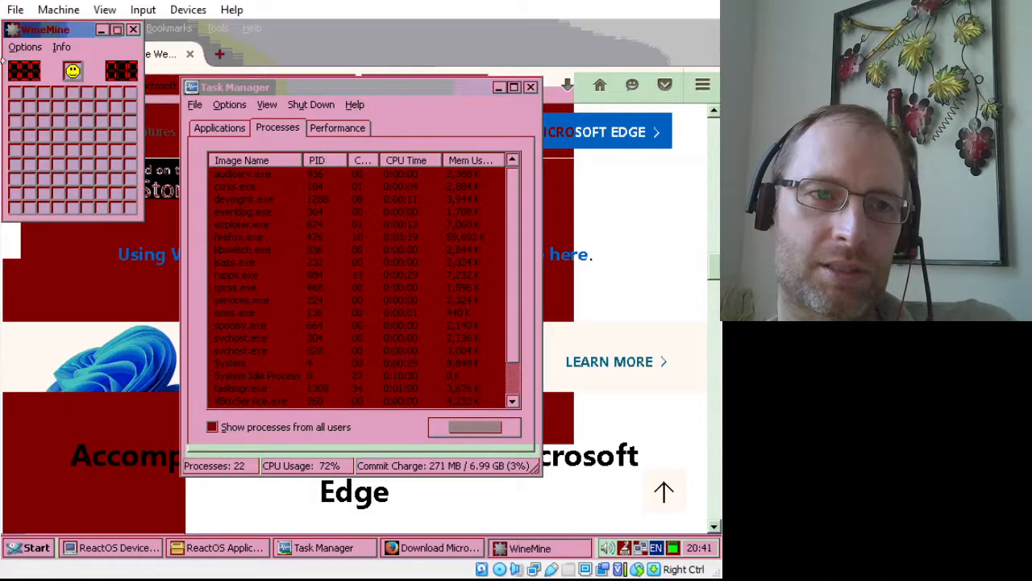
drag(38, 32, 336, 116)
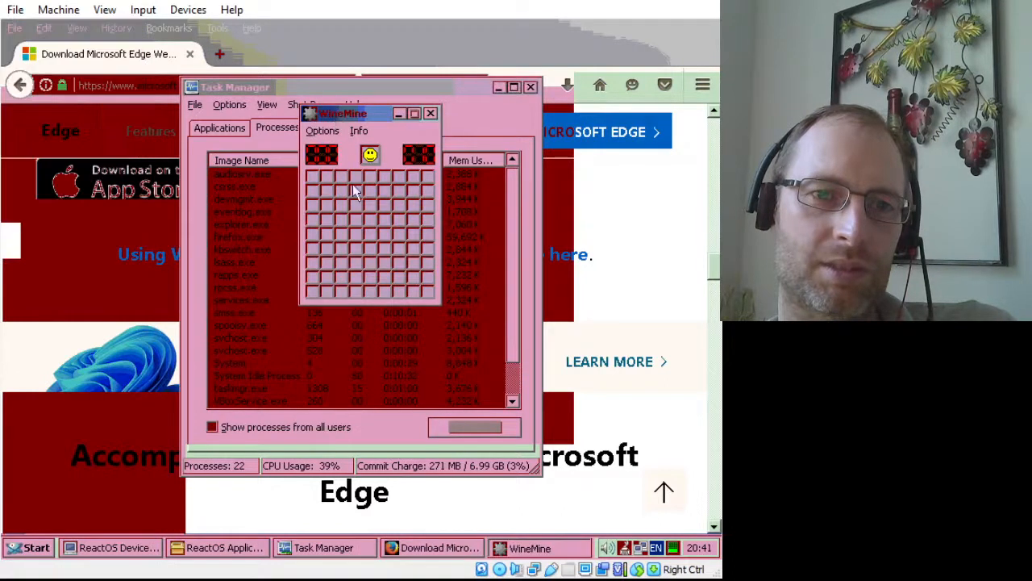
Begin the minefield by uncovering the fourth square of row 3 and the sixth square of row 4
click(356, 205)
click(384, 219)
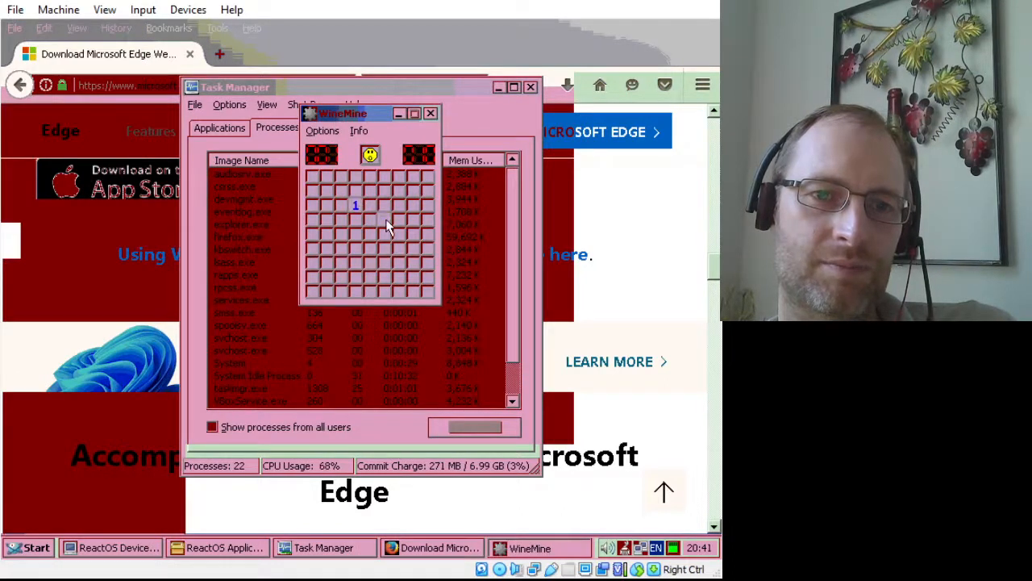
click(358, 238)
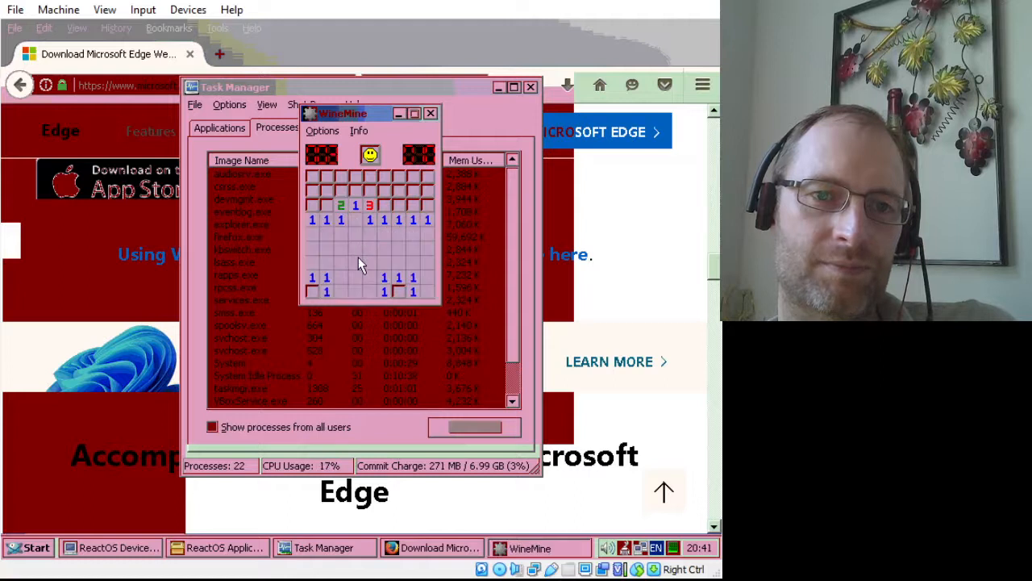
Uncover the first, ninth, seventh and fourth squares of the top row, plus the second and eighth squares of row 2
click(315, 177)
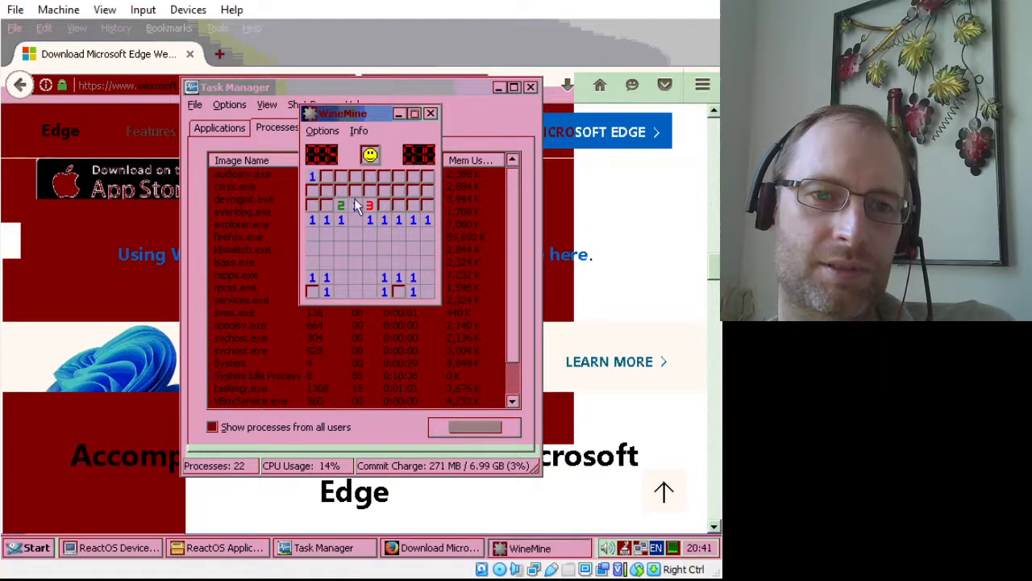
click(428, 178)
click(399, 177)
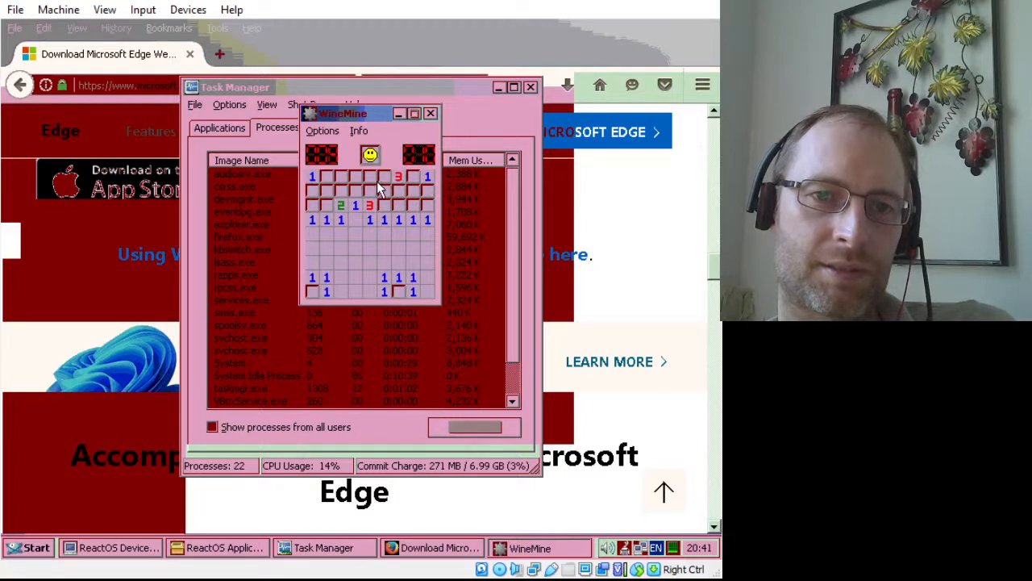
click(354, 179)
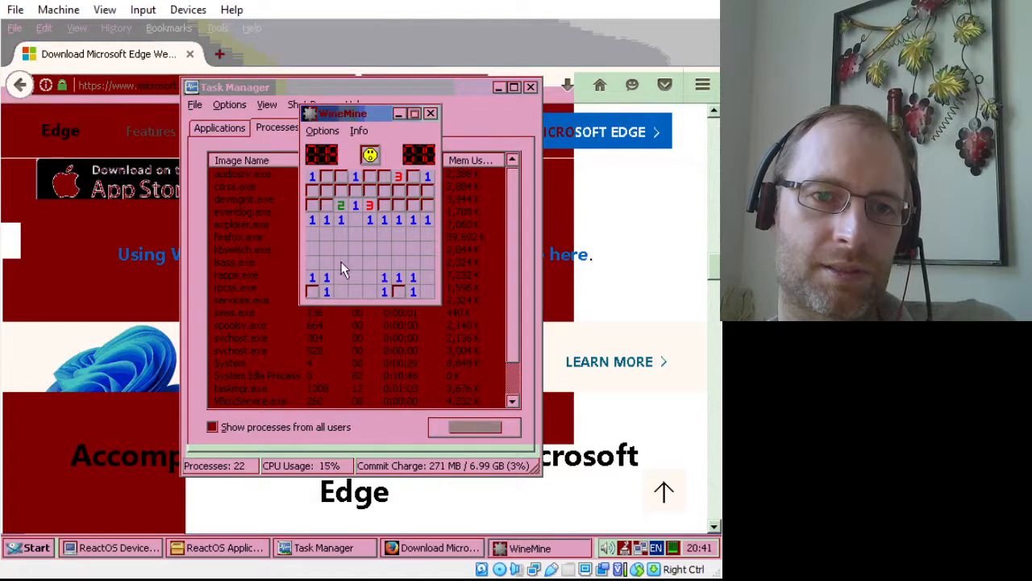
click(314, 230)
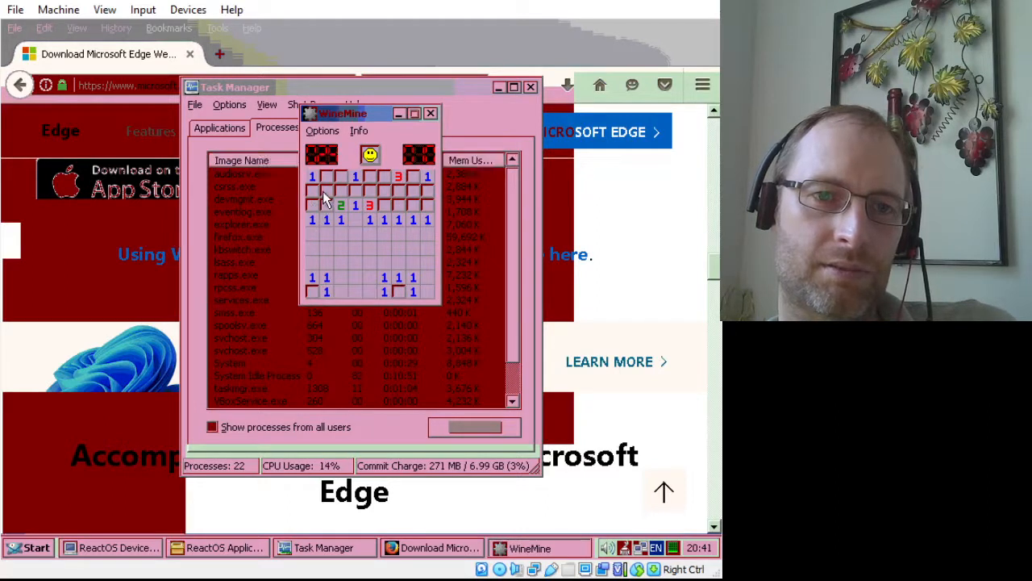
click(326, 192)
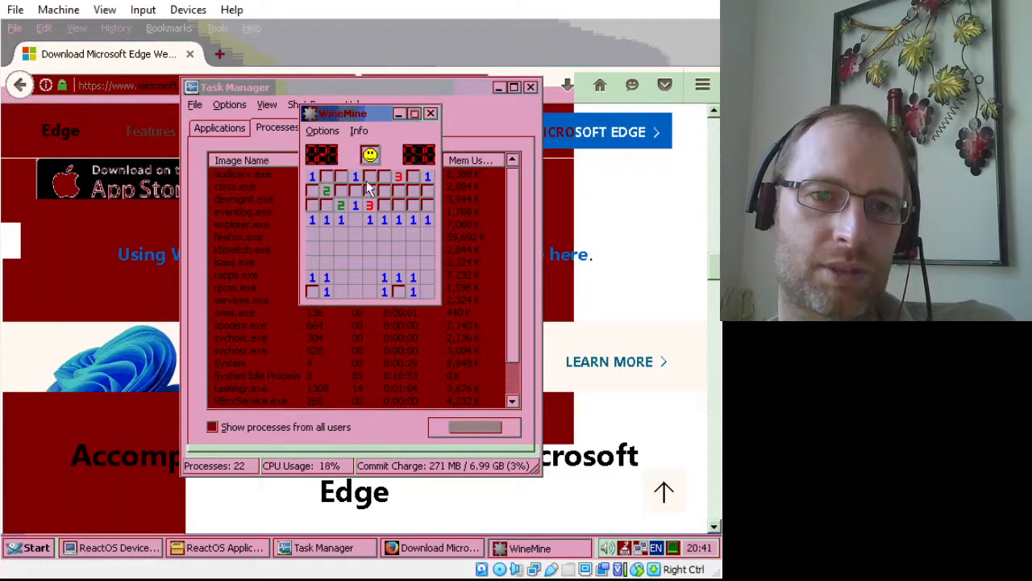
click(415, 190)
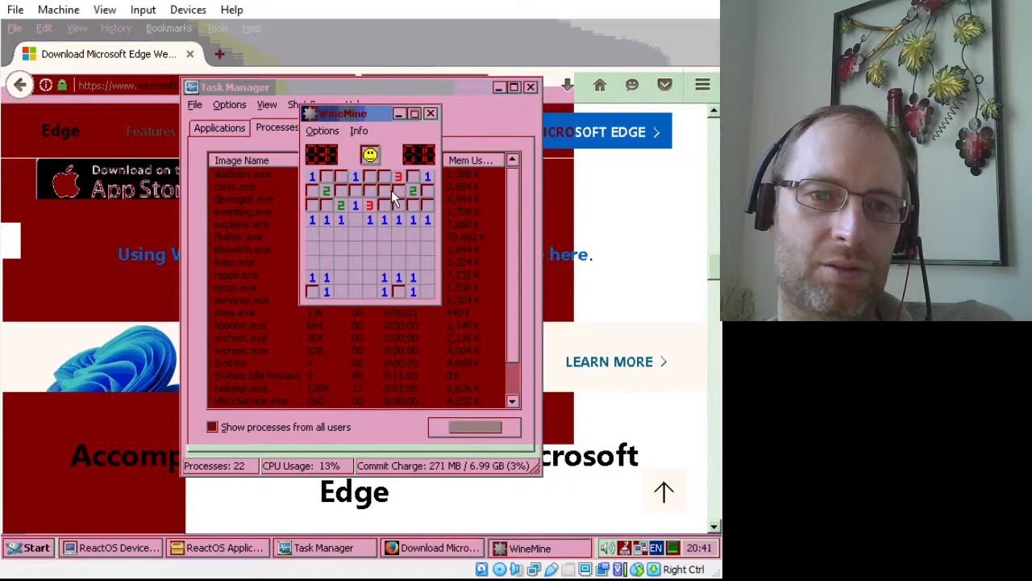
click(379, 284)
Flag both covered bottom-row squares, the first two squares of row 3 and the first of row 2, and uncover row 2's fourth square
right_click(311, 291)
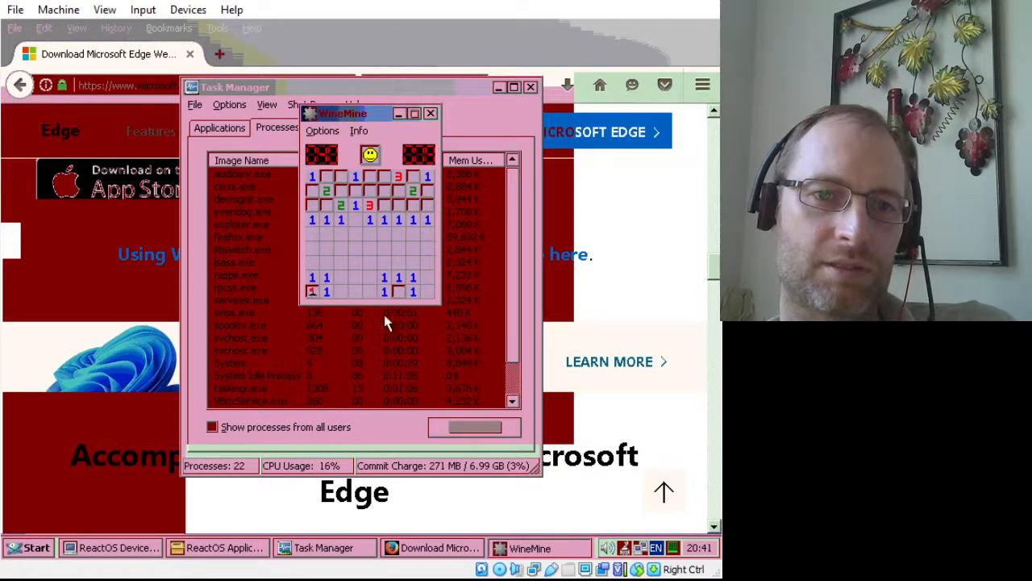
right_click(399, 292)
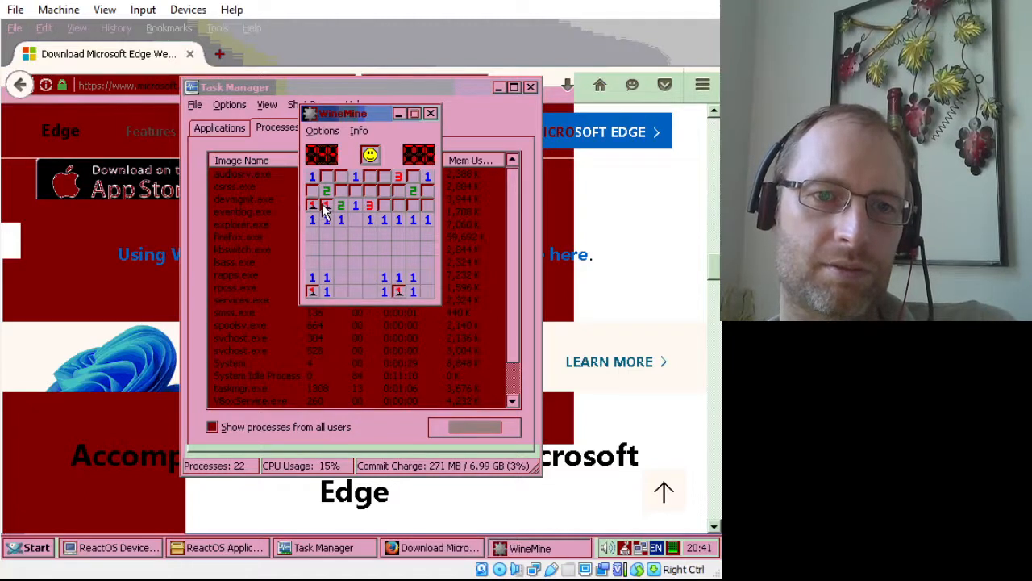
right_click(326, 205)
right_click(312, 191)
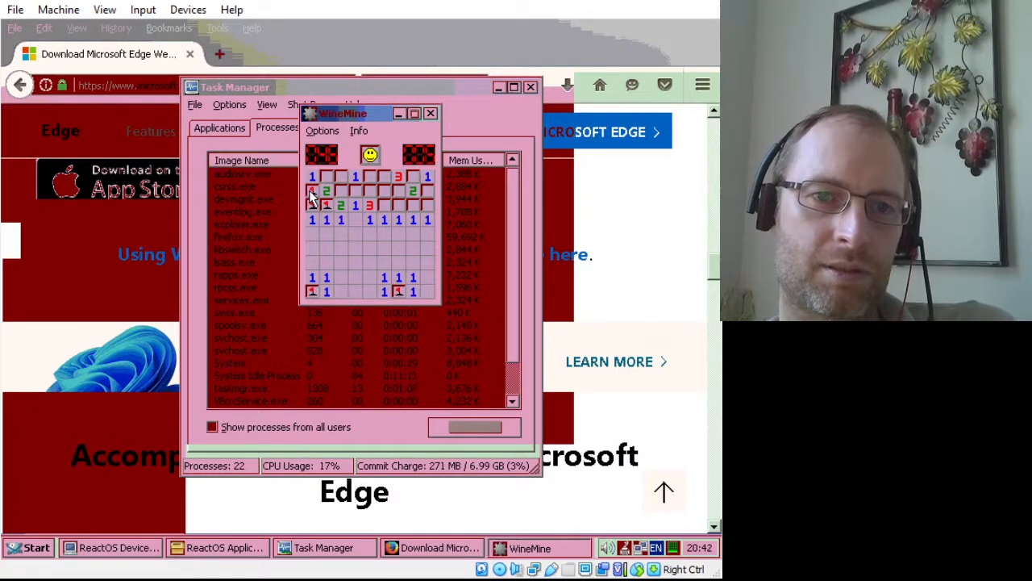
click(355, 192)
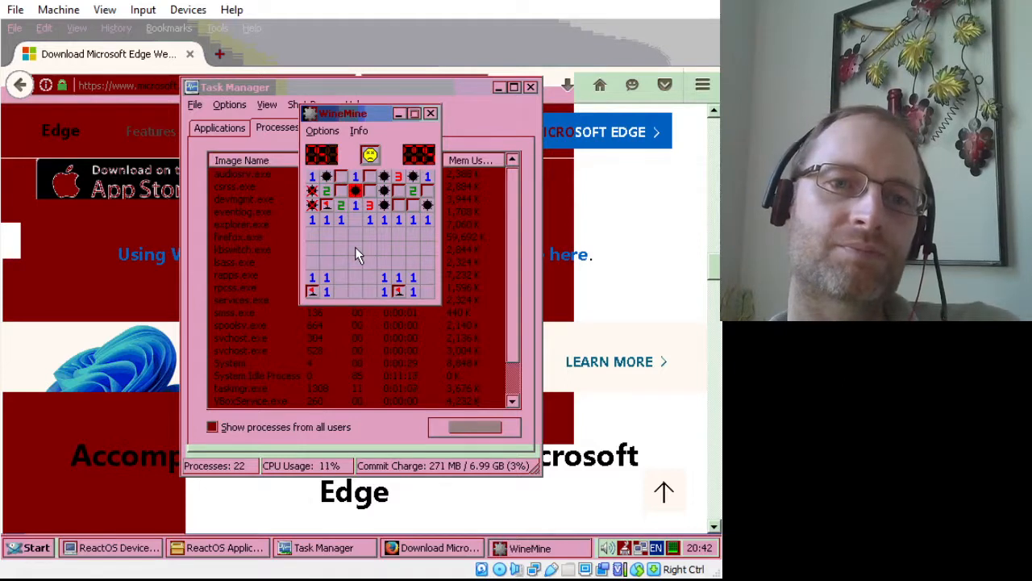
Close WineMine, Task Manager and ReactOS Device Manager, leaving Firefox open
click(430, 112)
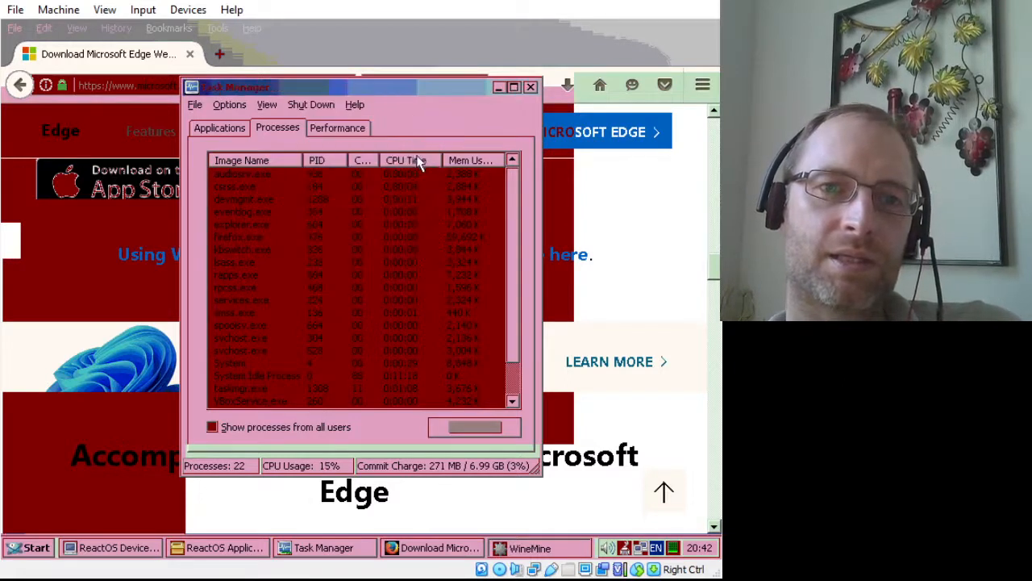
click(531, 87)
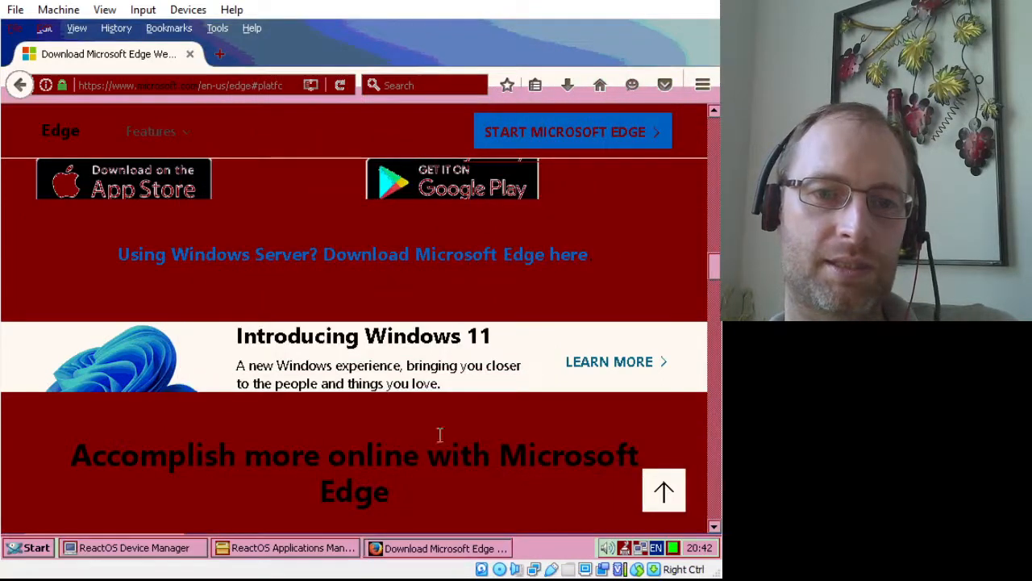
click(240, 85)
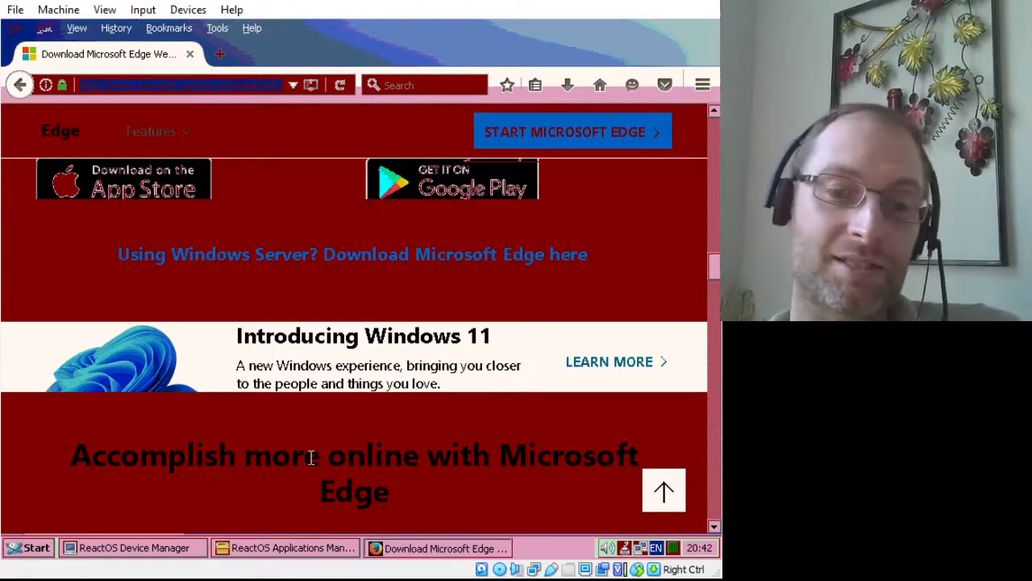
click(153, 549)
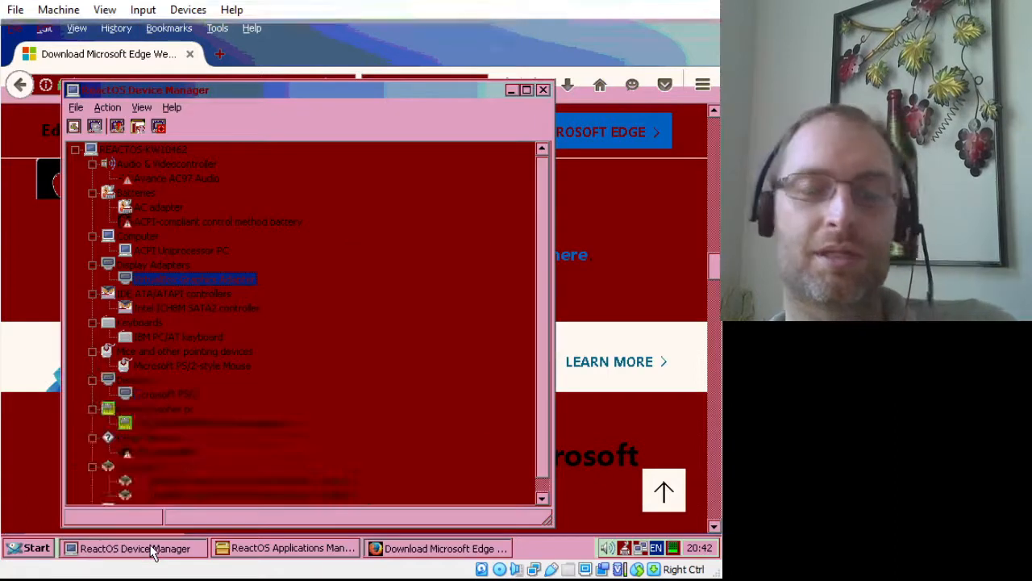
click(544, 90)
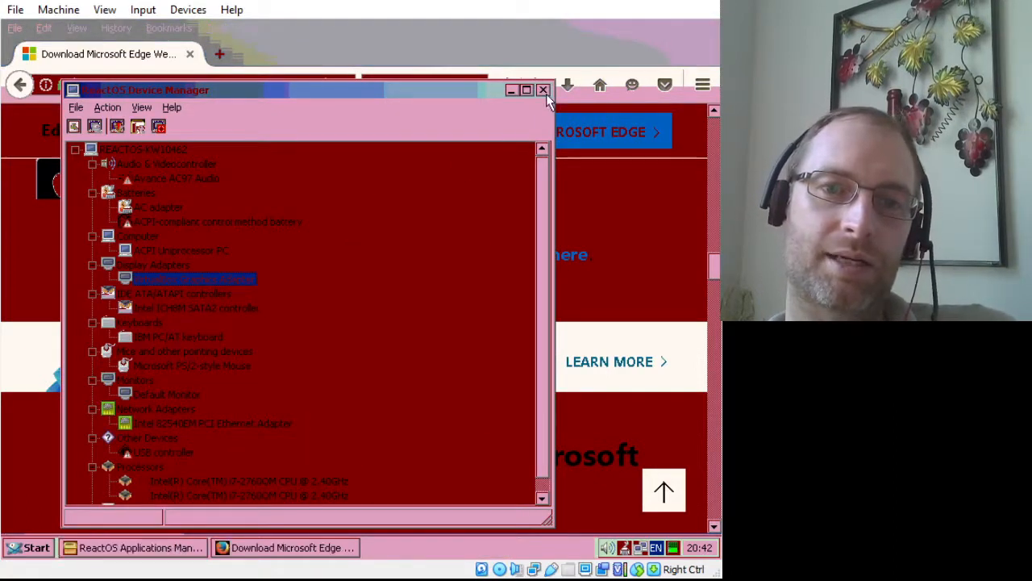
Open a new tab in Firefox and look over its site tiles
click(221, 53)
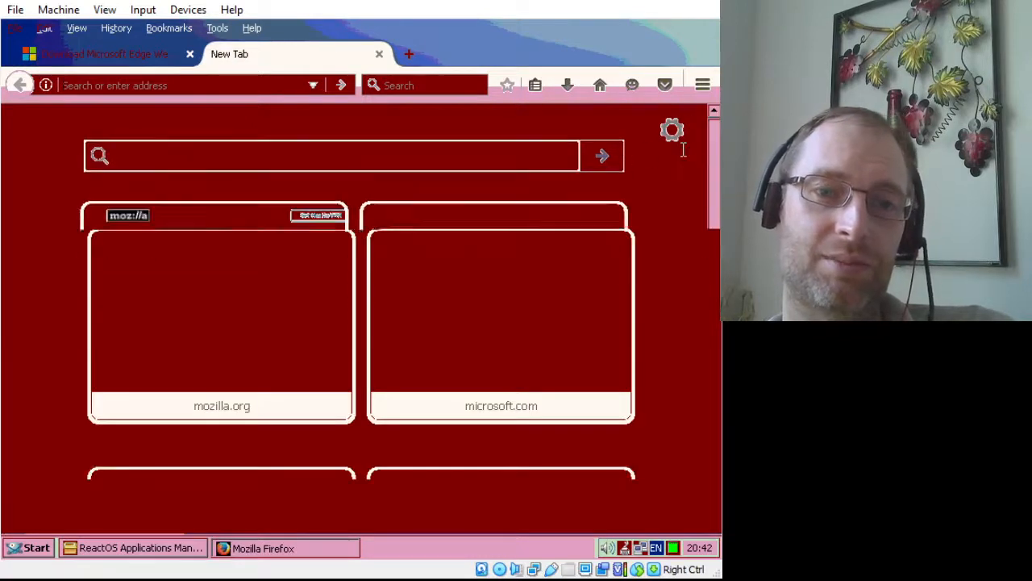
drag(711, 160, 712, 176)
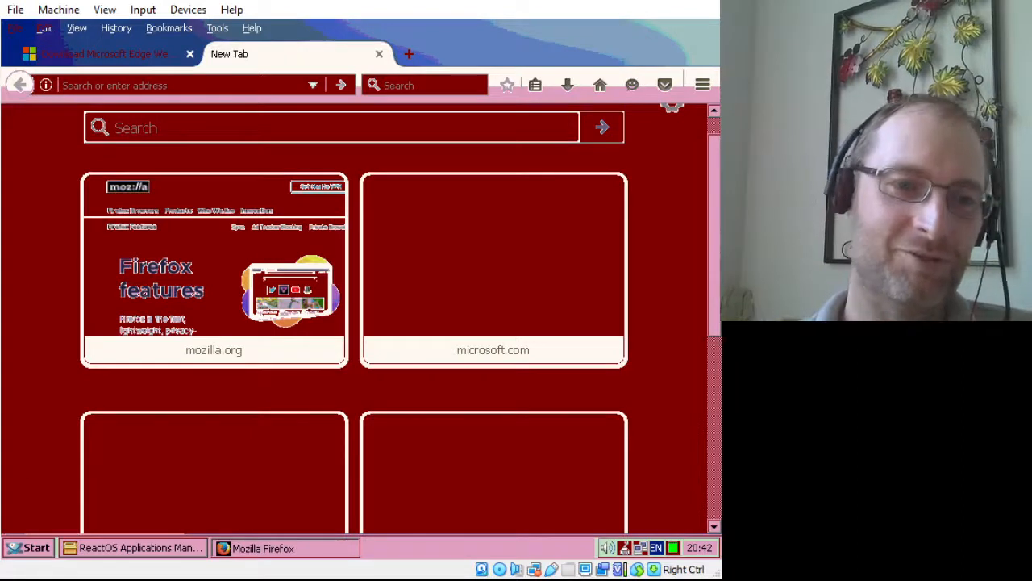
click(13, 550)
mouse_move(154, 314)
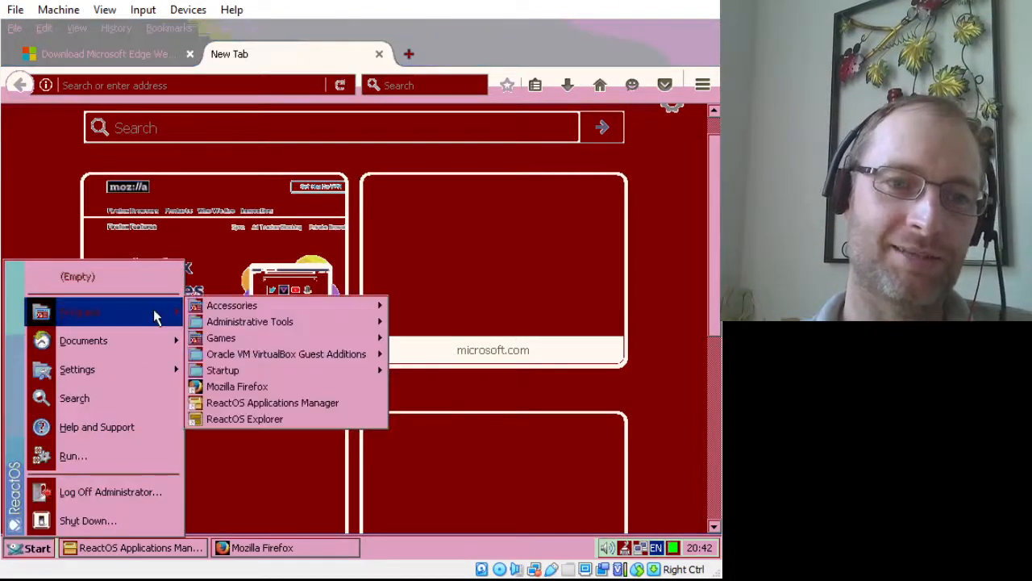
click(333, 410)
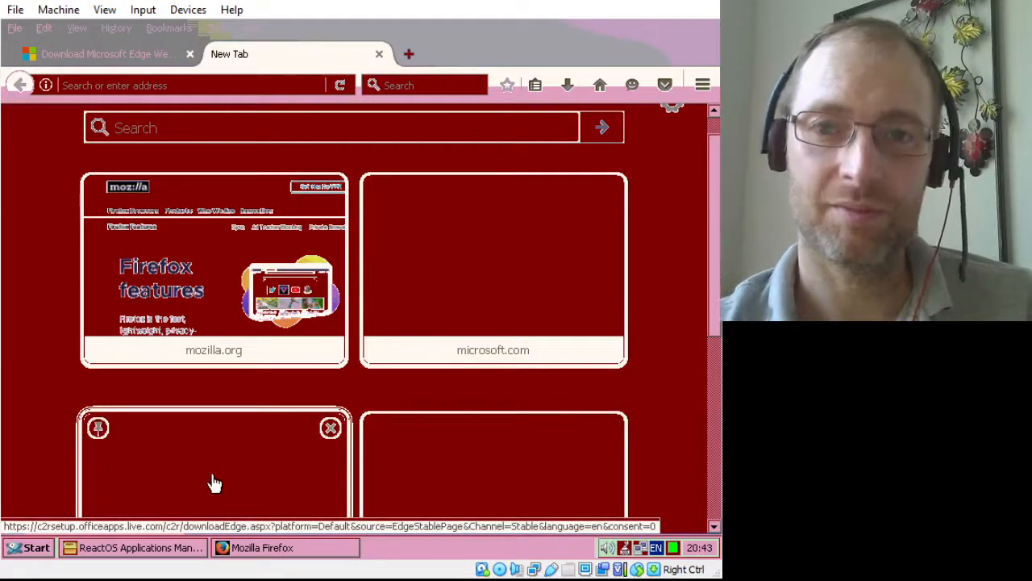
Switch to ReactOS Applications Manager and mark DirectX End-User Runtimes (Feb 2010) and (June 2010) for installation
click(169, 550)
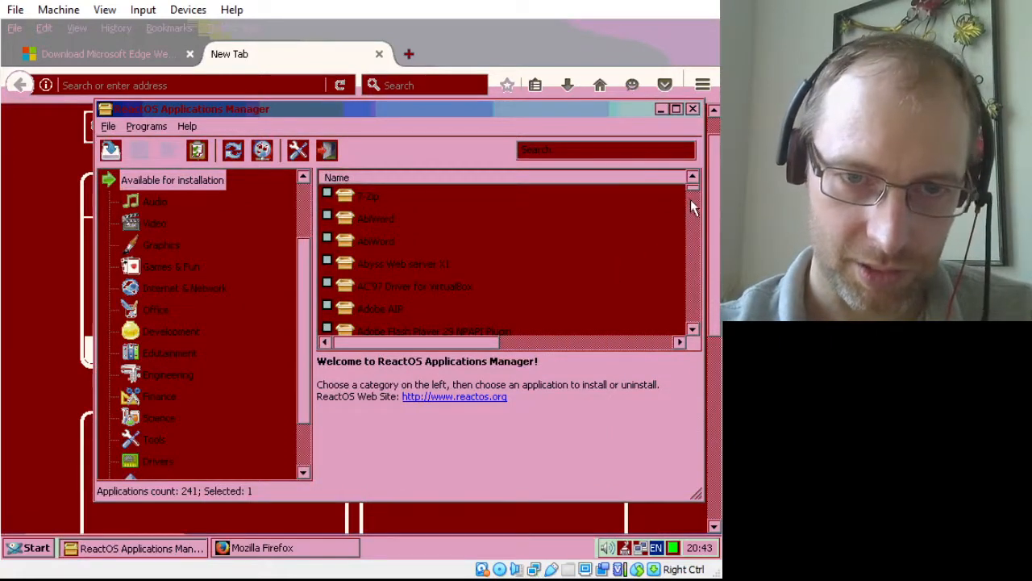
scroll(690, 203, down, 2)
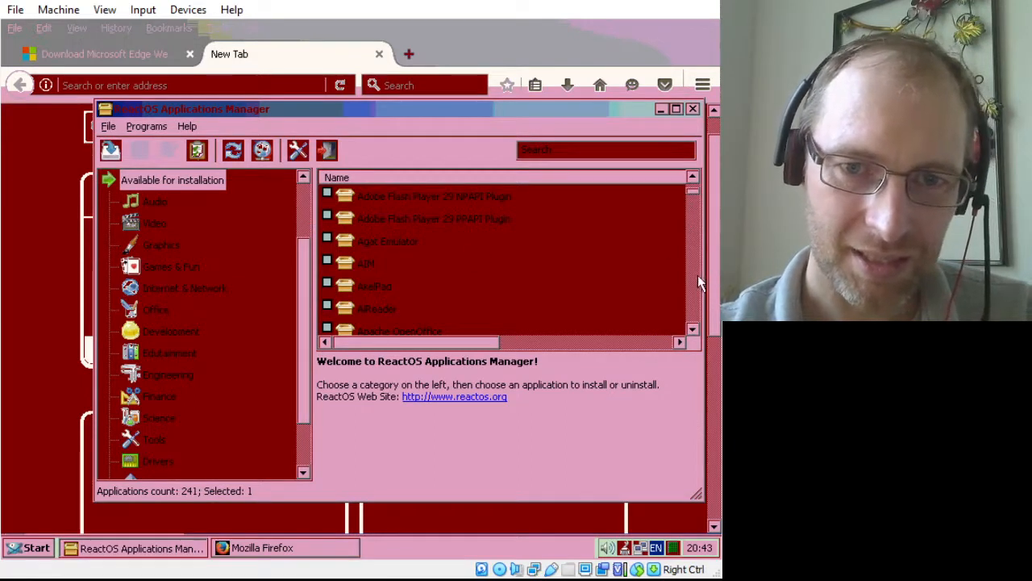
scroll(697, 275, down, 2)
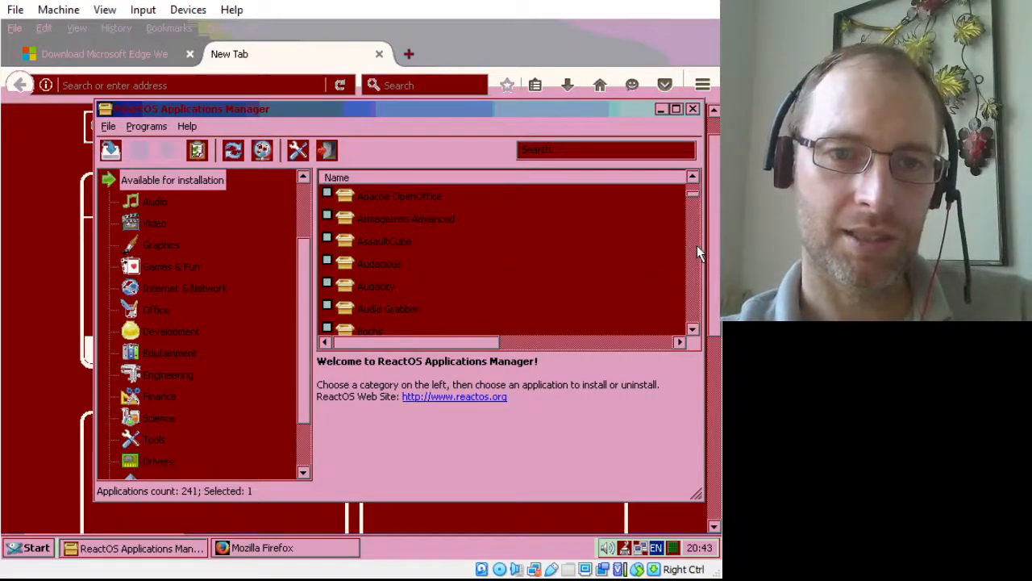
click(698, 254)
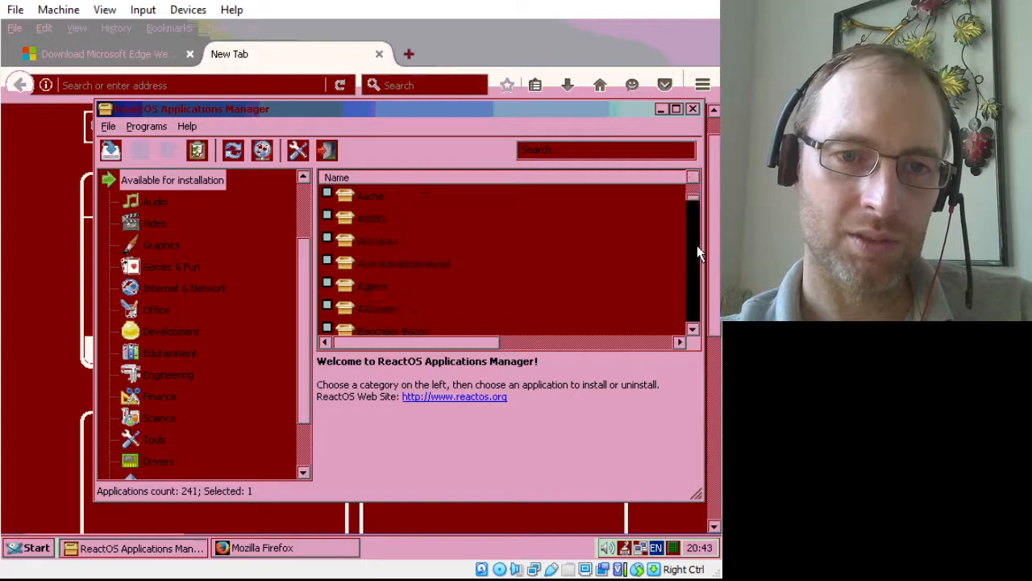
click(698, 248)
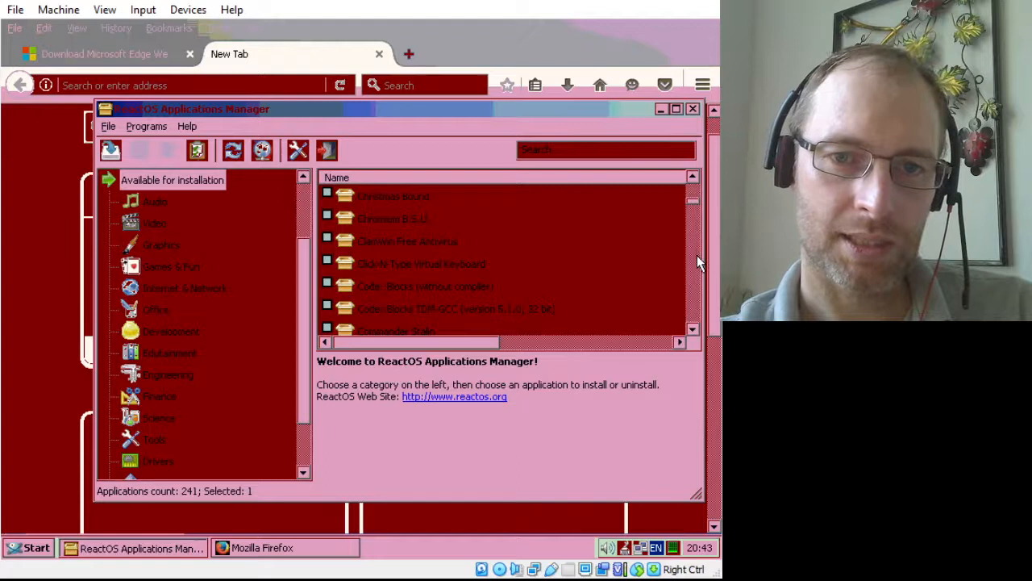
click(698, 255)
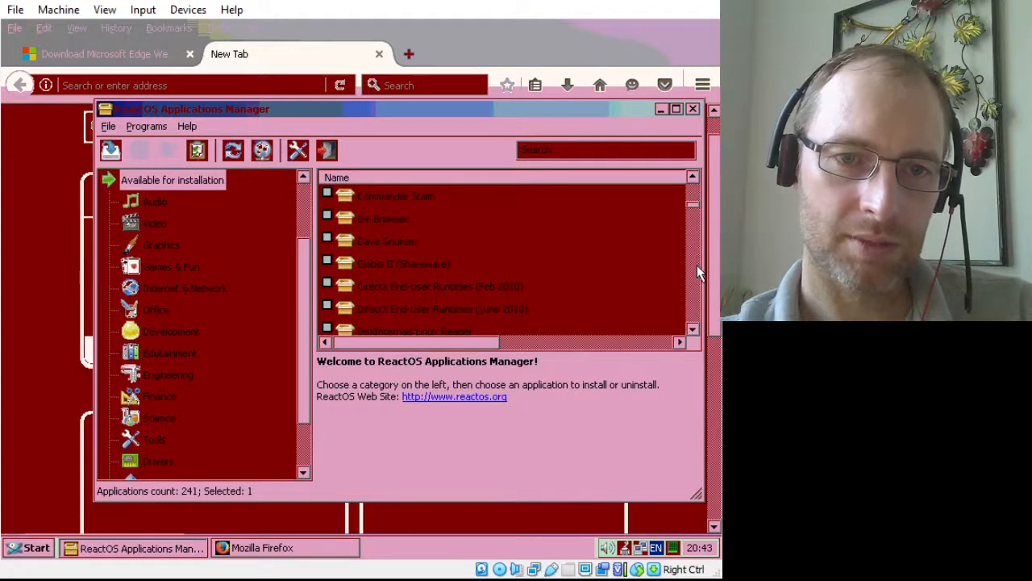
click(329, 307)
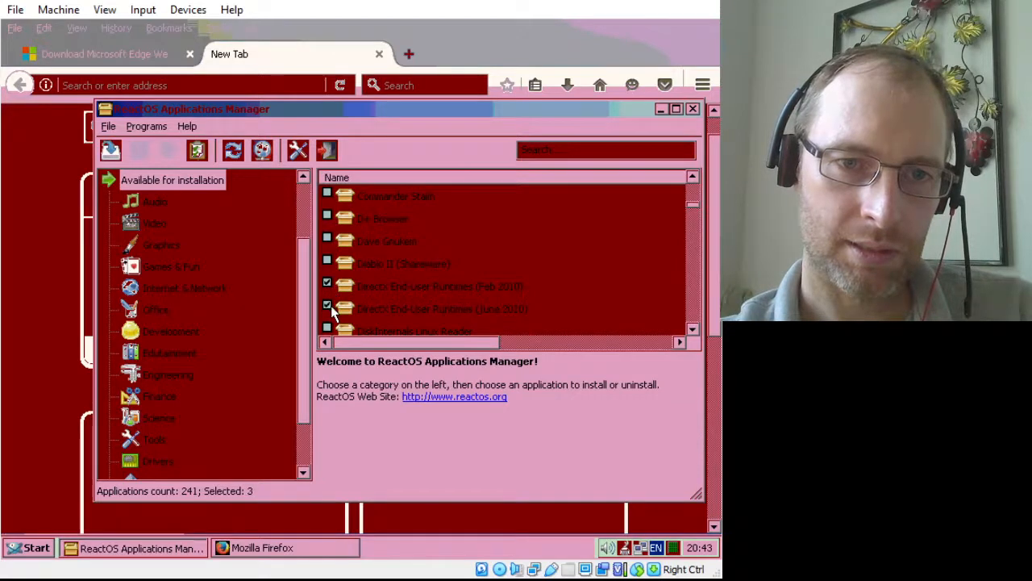
Look through the rest of the applications available for installation, down to the end of the alphabetical list
click(695, 328)
click(695, 329)
click(695, 328)
click(696, 328)
click(695, 328)
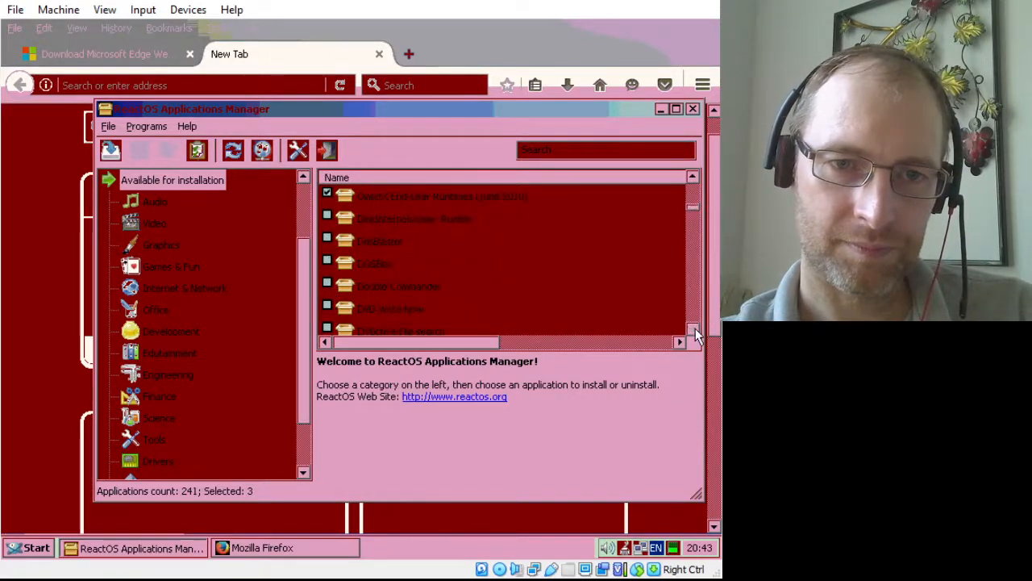
click(695, 329)
click(695, 328)
click(696, 328)
click(696, 328)
click(695, 328)
click(695, 328)
click(695, 328)
click(695, 328)
click(695, 329)
click(695, 328)
click(695, 328)
click(695, 329)
click(696, 328)
click(695, 328)
click(695, 329)
click(695, 329)
click(695, 329)
click(694, 328)
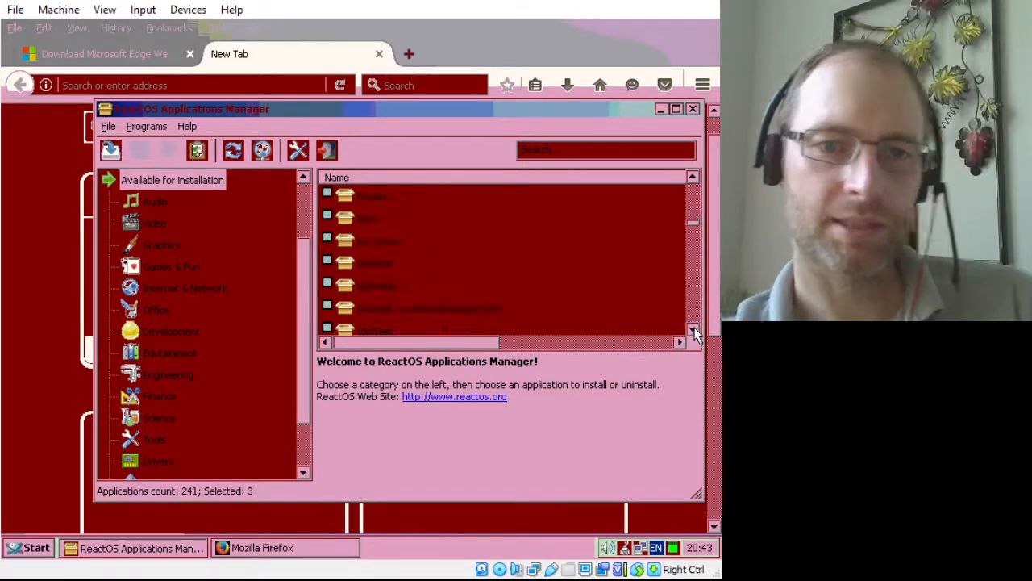
click(696, 330)
click(695, 330)
click(695, 329)
click(695, 330)
click(695, 331)
click(695, 331)
click(695, 330)
click(695, 331)
click(695, 332)
click(696, 333)
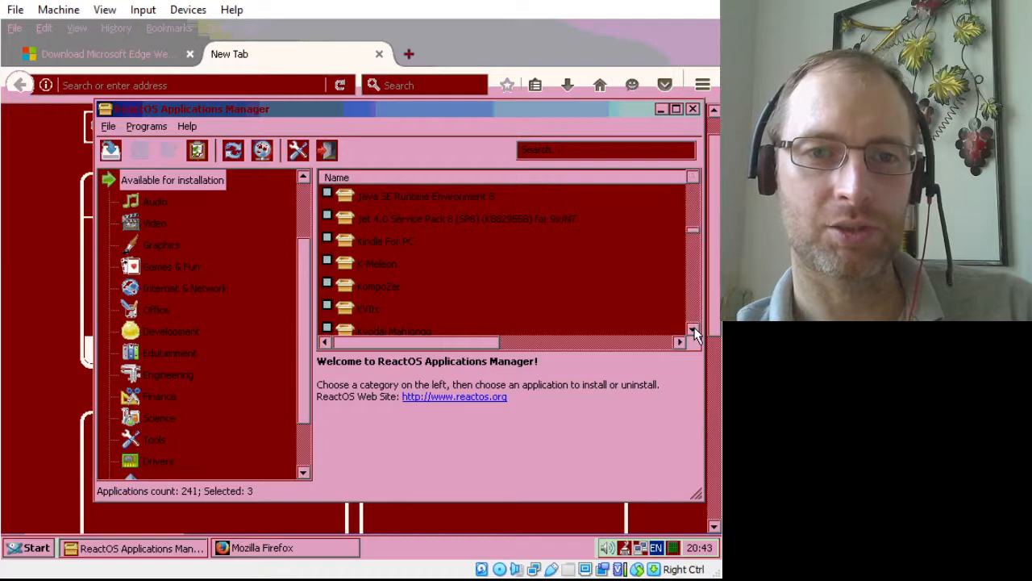
click(695, 330)
click(695, 331)
click(695, 331)
click(695, 331)
click(695, 330)
click(695, 331)
click(695, 331)
click(695, 330)
click(695, 331)
click(695, 331)
click(695, 331)
click(695, 330)
click(696, 331)
click(695, 330)
click(695, 331)
click(695, 331)
click(695, 330)
click(695, 331)
click(695, 331)
click(696, 331)
click(695, 331)
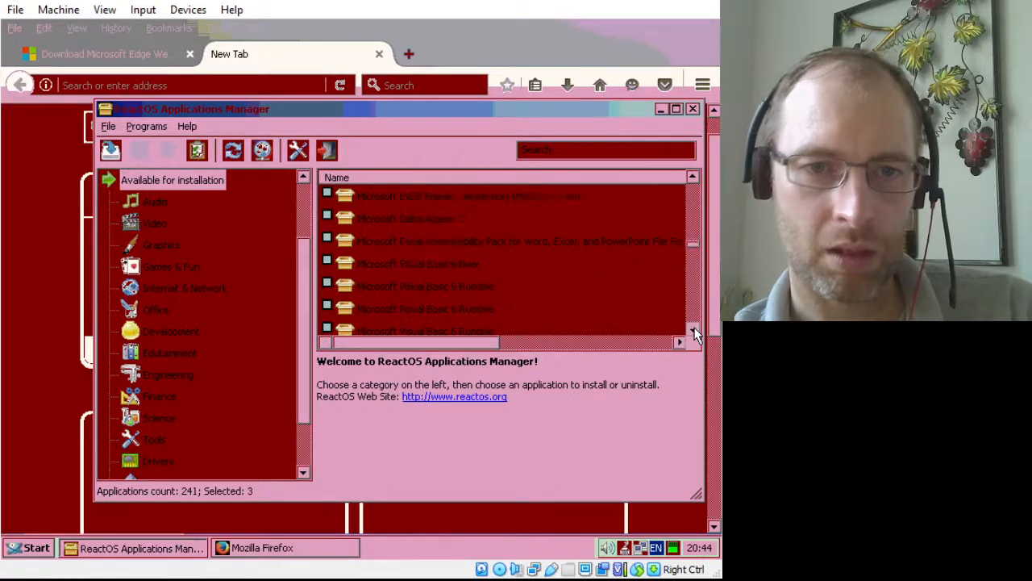
click(695, 331)
click(695, 331)
click(695, 331)
click(695, 331)
click(695, 331)
click(696, 330)
click(695, 331)
click(696, 331)
click(695, 331)
click(695, 331)
click(696, 331)
click(695, 331)
click(695, 331)
click(696, 331)
click(695, 331)
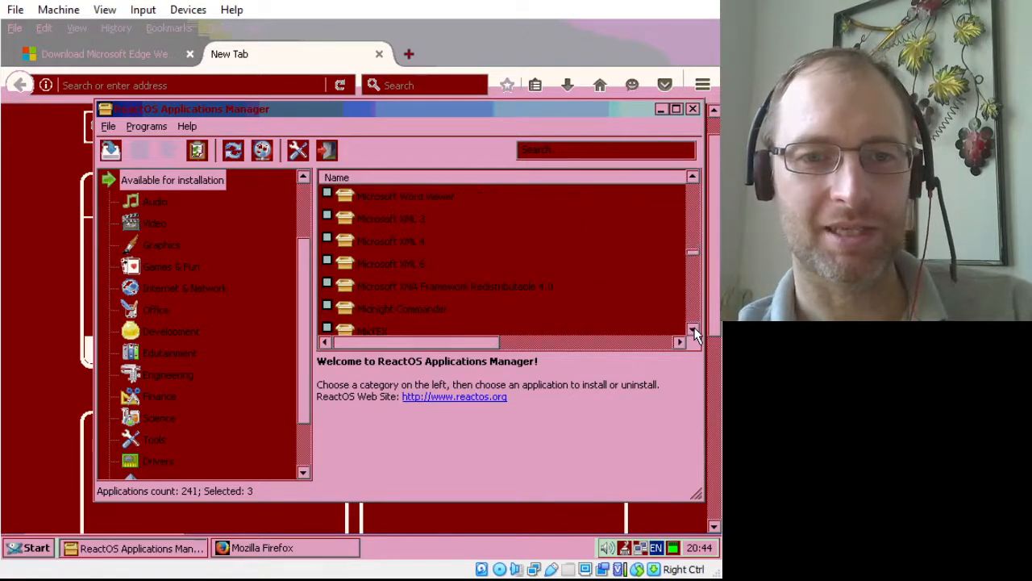
click(695, 331)
click(695, 330)
click(695, 330)
click(695, 331)
click(695, 331)
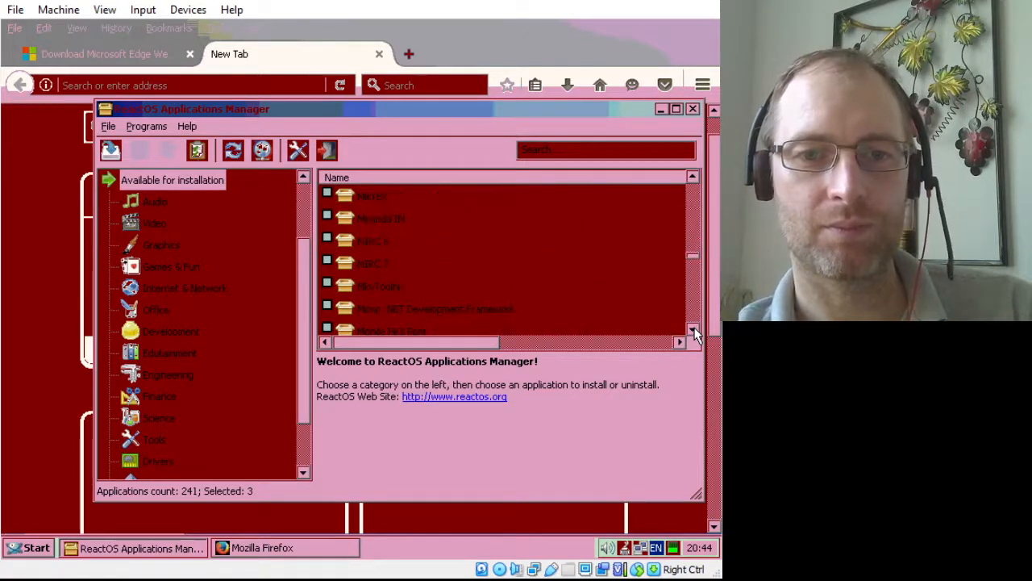
click(695, 330)
click(695, 330)
click(696, 331)
click(695, 330)
click(695, 330)
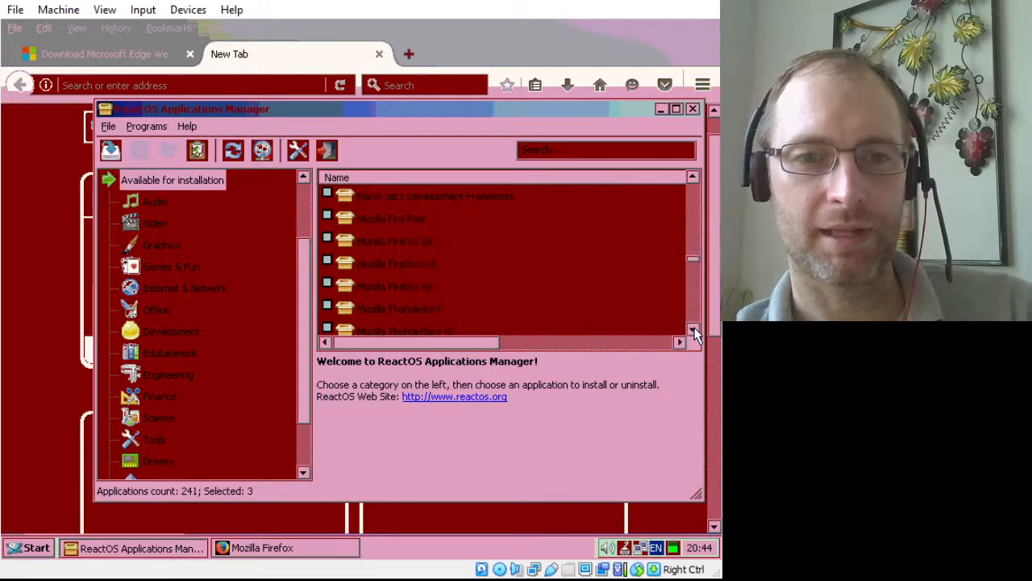
click(695, 331)
click(696, 331)
click(695, 331)
click(695, 331)
click(695, 331)
click(695, 330)
click(695, 330)
click(695, 330)
click(695, 330)
click(695, 331)
click(695, 331)
click(695, 330)
click(695, 330)
click(695, 330)
click(695, 330)
click(695, 331)
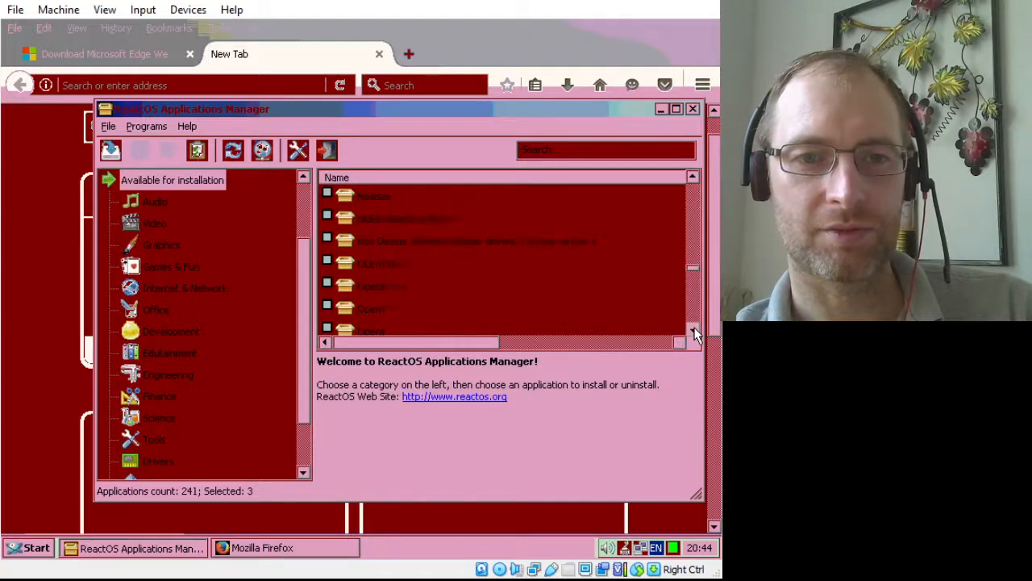
click(695, 331)
click(695, 330)
click(695, 330)
click(695, 331)
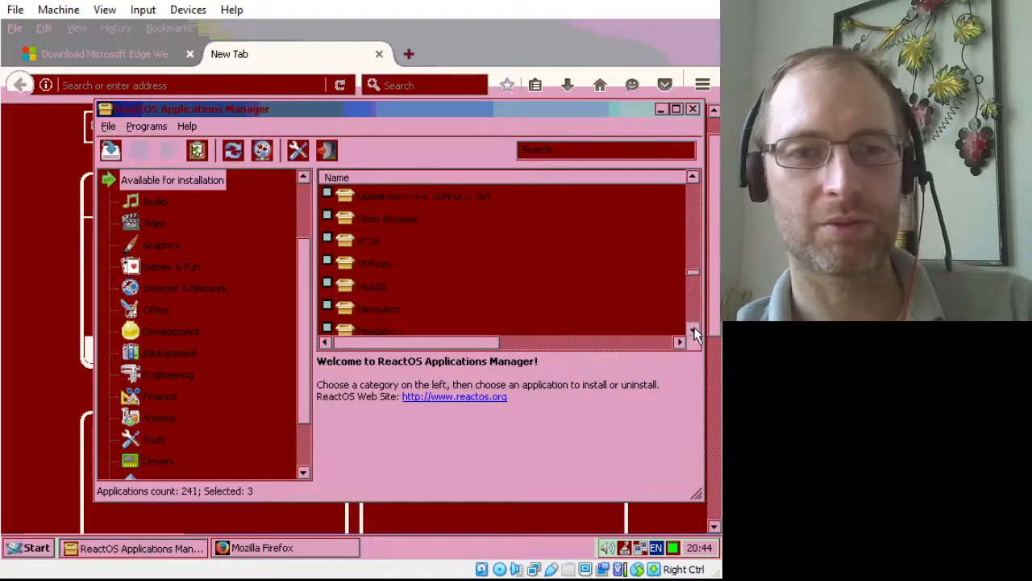
click(695, 331)
click(695, 330)
click(695, 331)
click(695, 331)
click(695, 330)
click(695, 331)
click(696, 331)
click(695, 331)
click(696, 331)
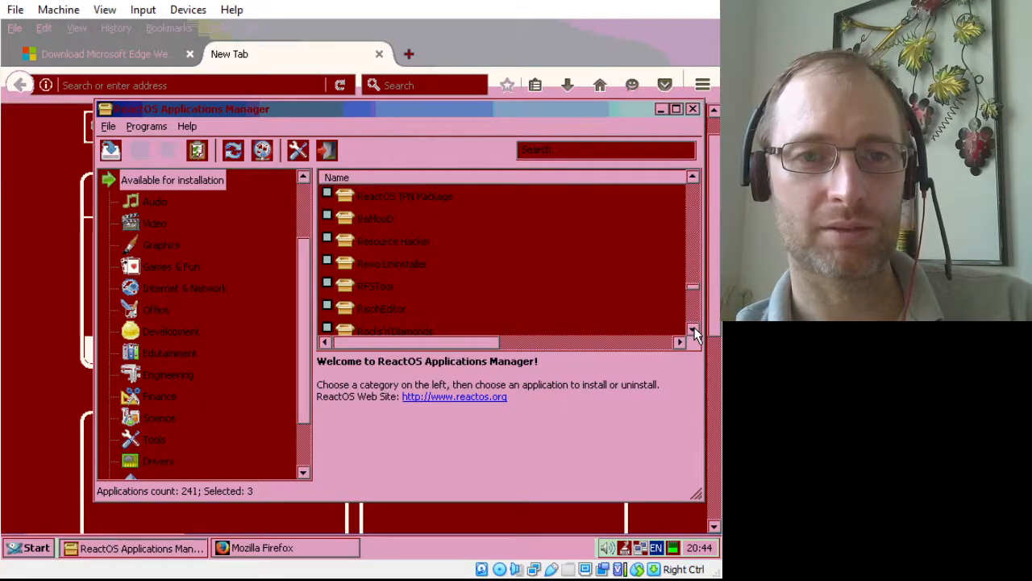
click(695, 331)
click(695, 331)
click(695, 331)
click(695, 331)
click(695, 330)
click(695, 330)
click(695, 330)
click(695, 330)
click(695, 331)
click(695, 330)
click(695, 330)
click(695, 330)
click(695, 331)
click(695, 330)
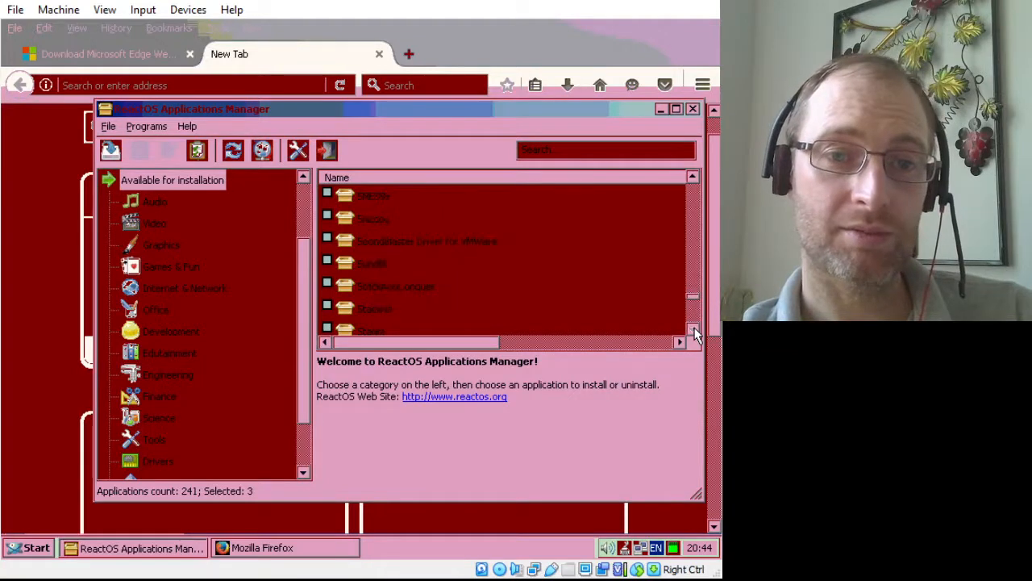
click(695, 331)
click(695, 331)
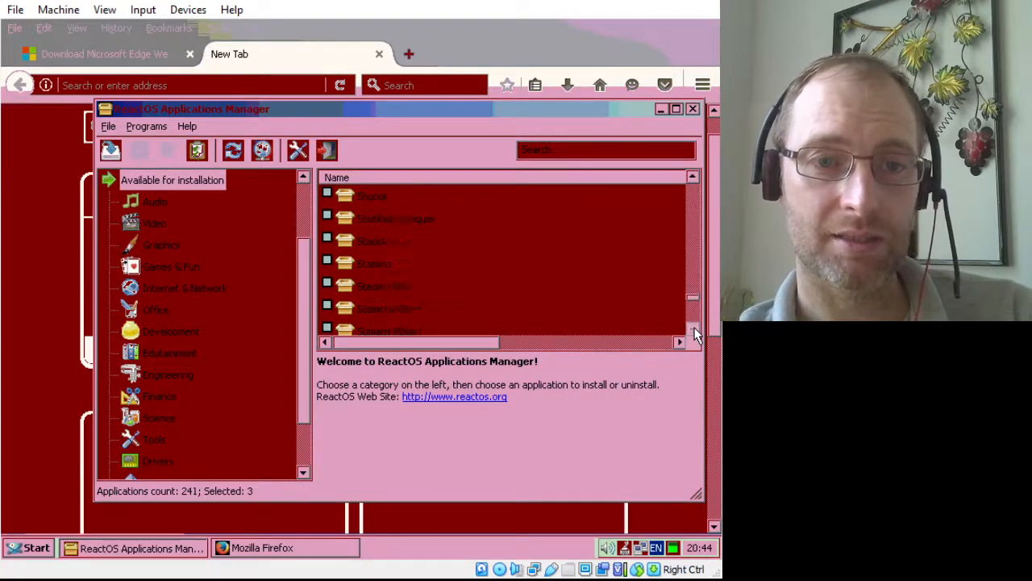
click(695, 331)
click(695, 331)
click(695, 330)
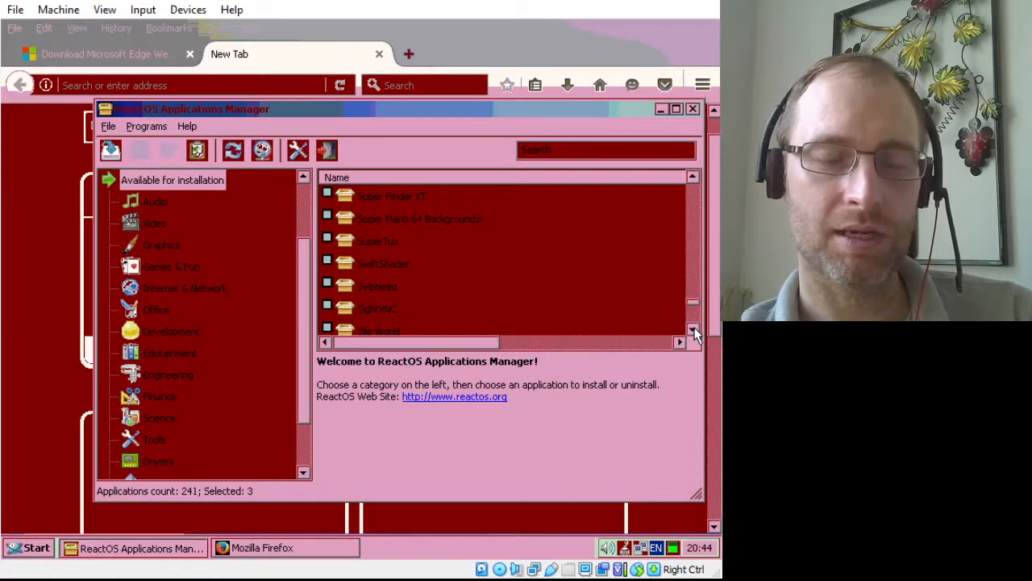
click(694, 330)
click(695, 330)
click(695, 331)
click(695, 331)
click(695, 331)
click(695, 330)
click(695, 331)
click(695, 331)
click(695, 331)
click(695, 331)
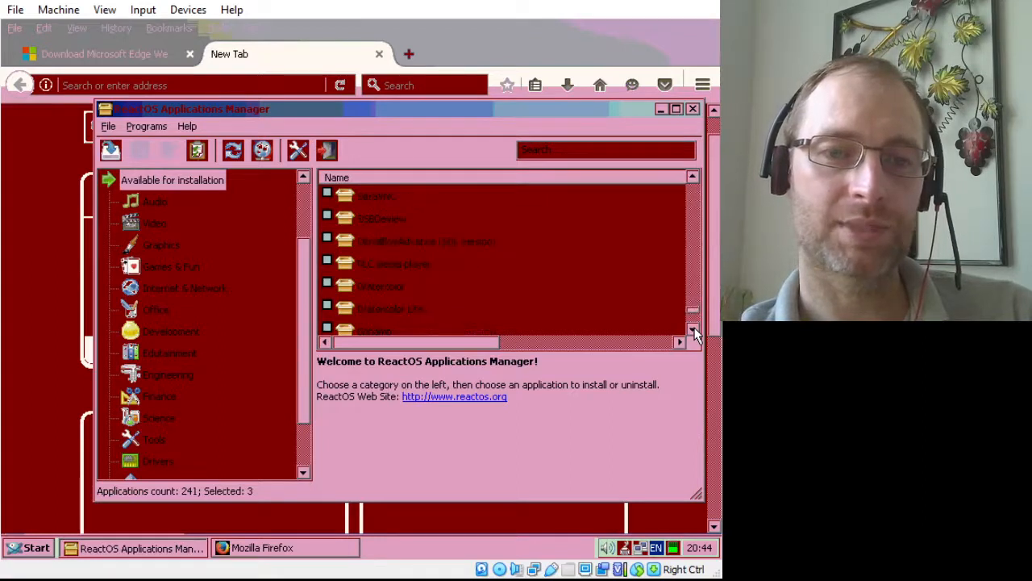
click(695, 331)
click(695, 330)
click(696, 330)
click(695, 331)
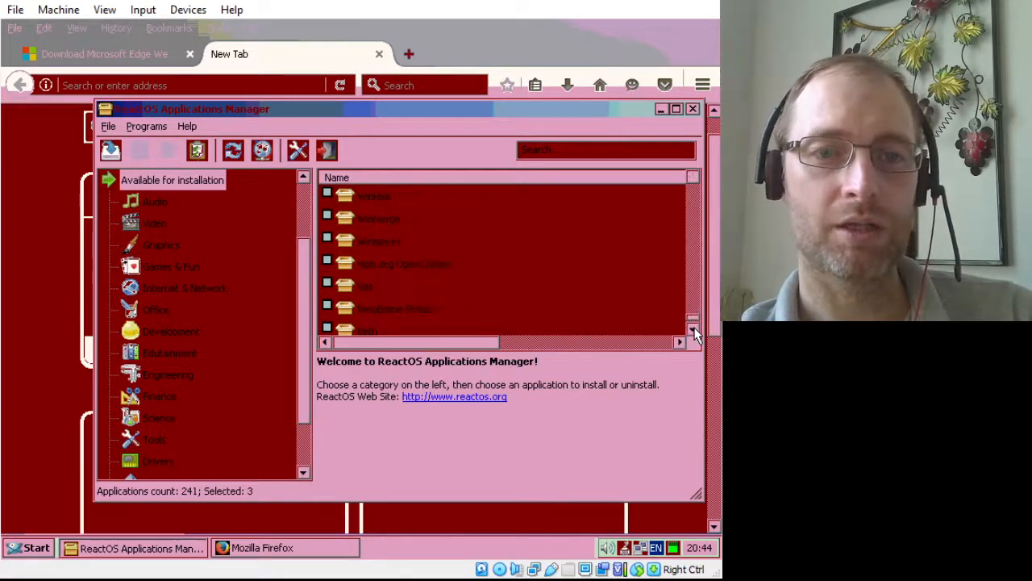
click(695, 331)
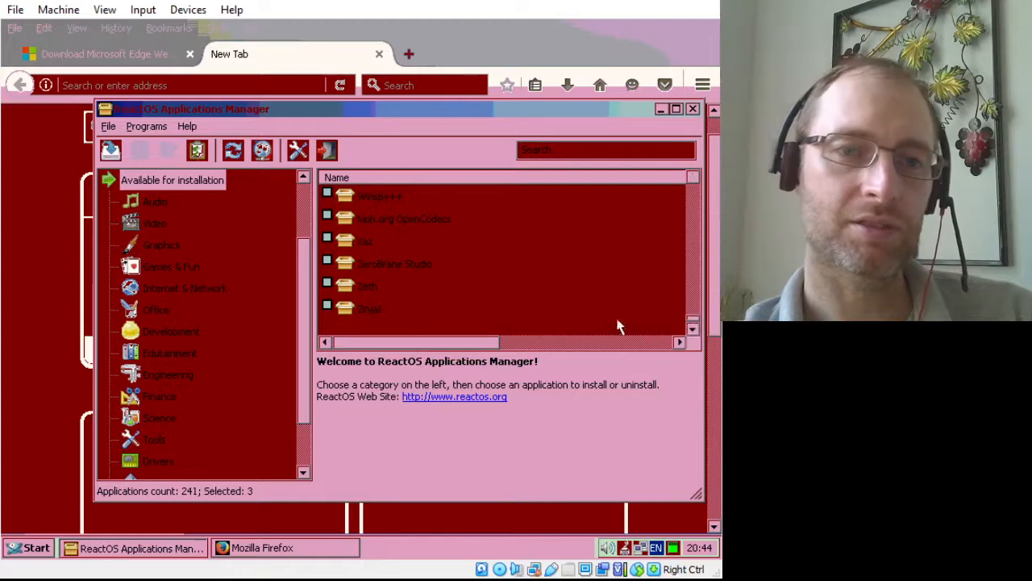
Try to install the marked DirectX runtimes, cancel the download, and close ReactOS Applications Manager
click(110, 153)
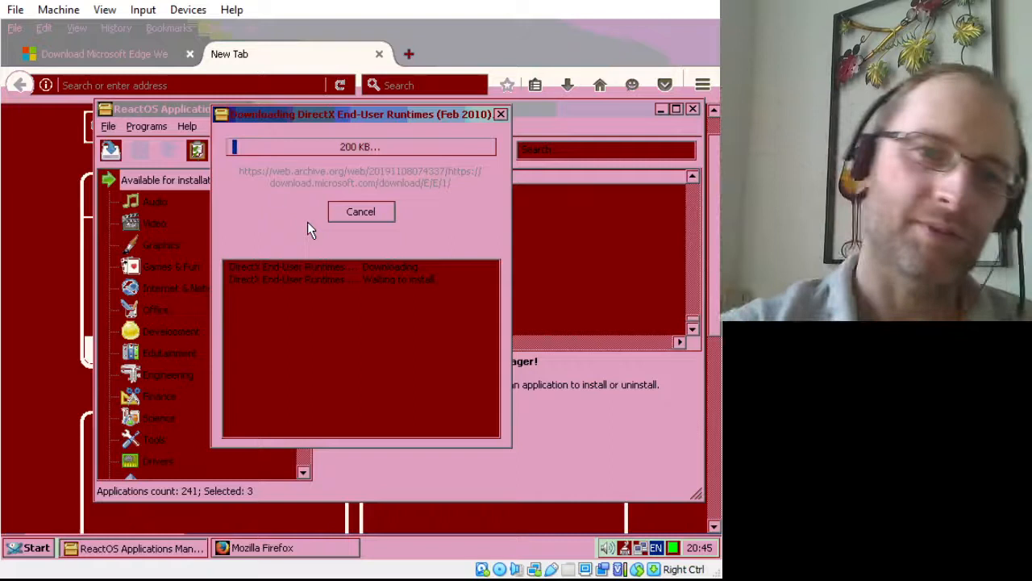
click(370, 213)
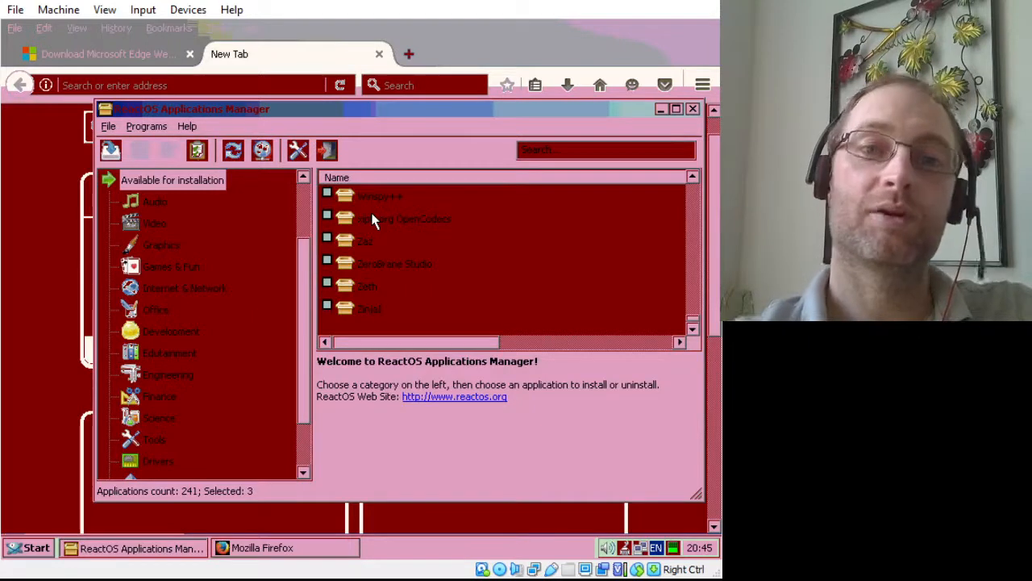
click(690, 110)
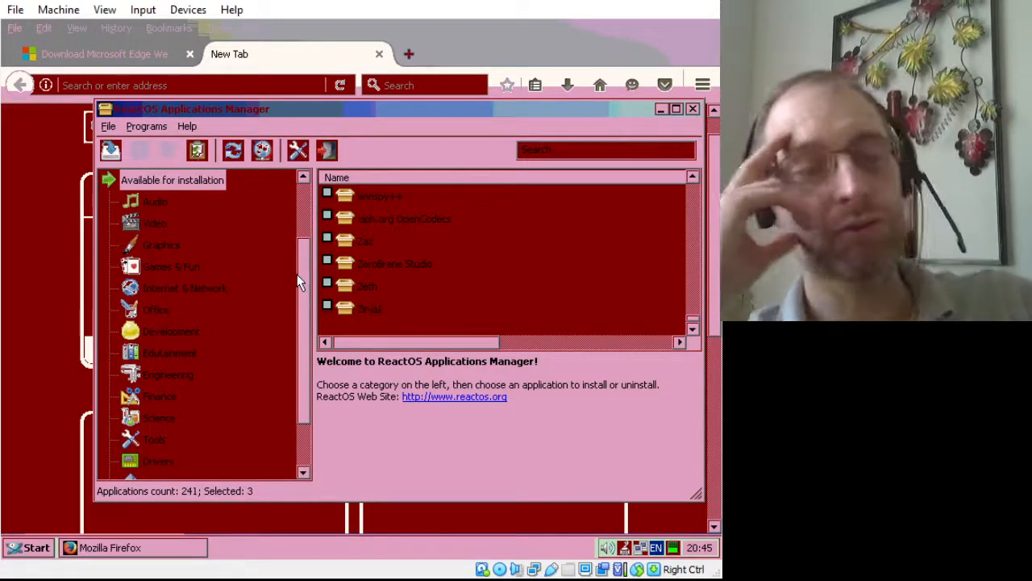